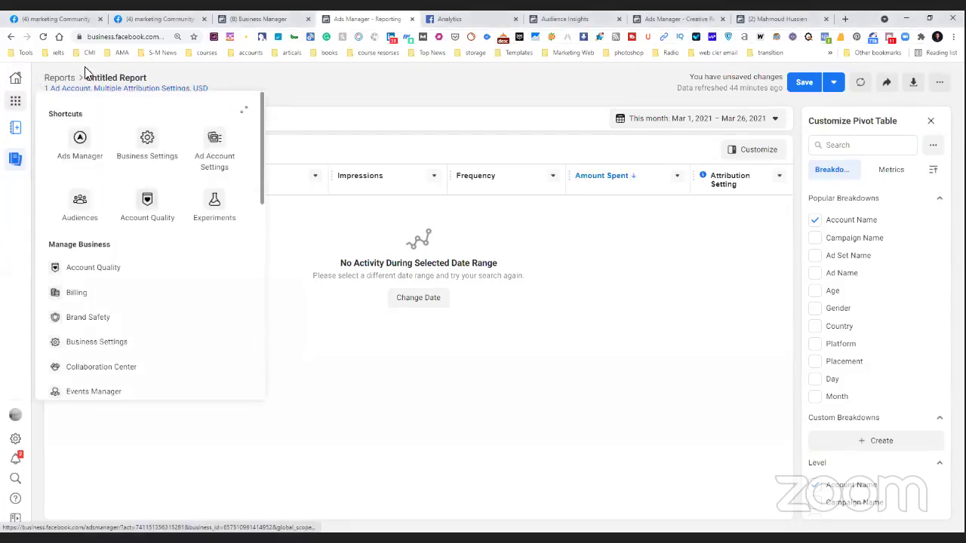
Step: Look through the business tools list, from the shortcuts to the Analyze and Report section, and close it
scroll(151, 286, "down", 5)
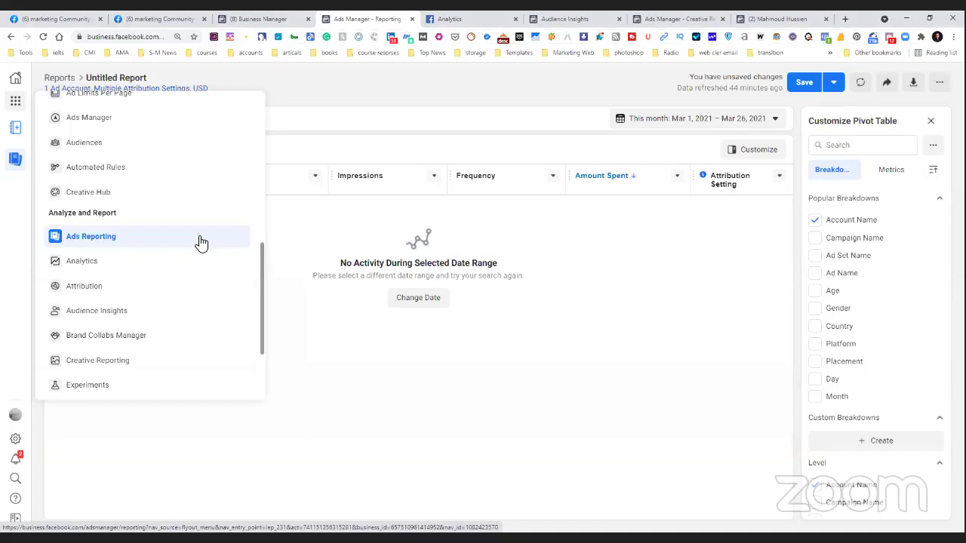
scroll(200, 242, "down", 2)
scroll(200, 242, "up", 4)
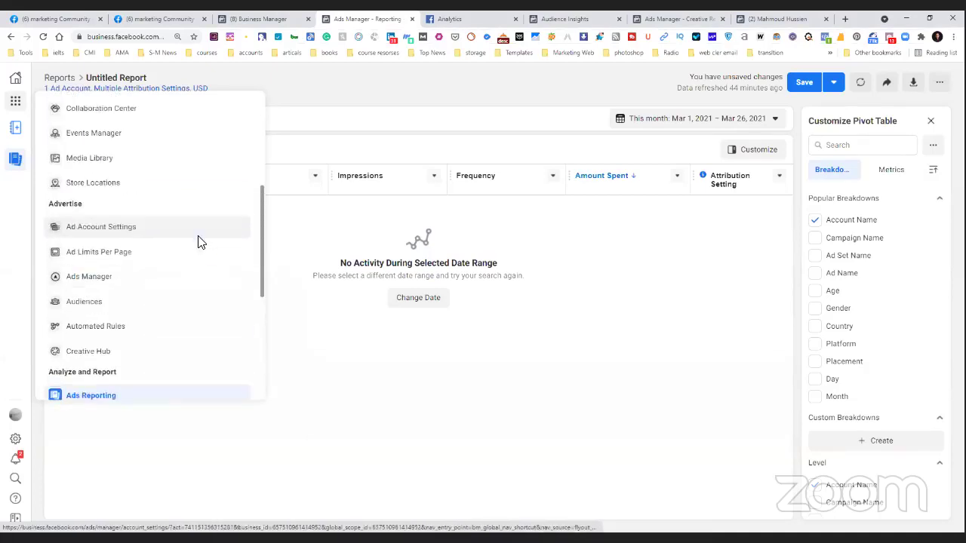
scroll(200, 242, "up", 3)
scroll(200, 243, "down", 5)
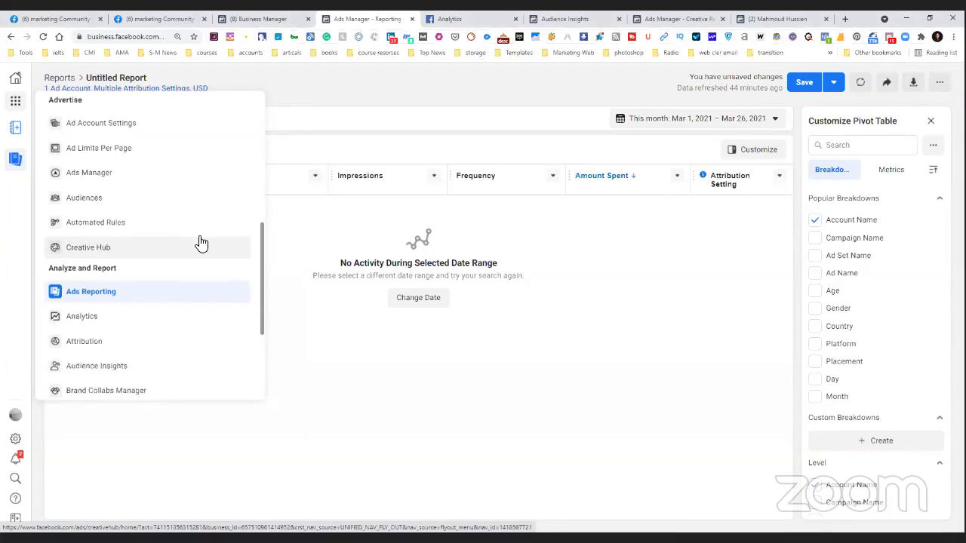
scroll(201, 242, "down", 3)
scroll(201, 243, "up", 2)
scroll(201, 242, "up", 4)
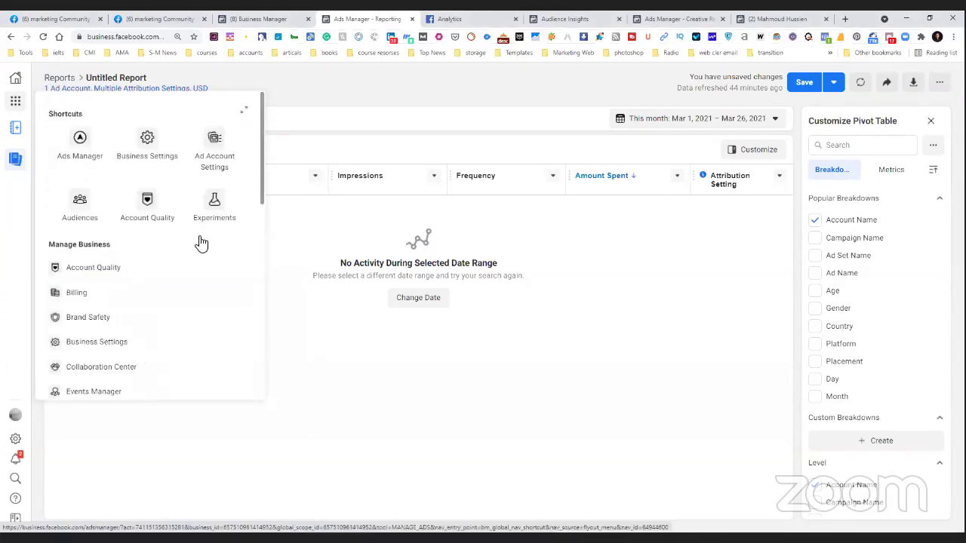
scroll(201, 242, "down", 4)
scroll(200, 242, "up", 4)
scroll(201, 242, "down", 5)
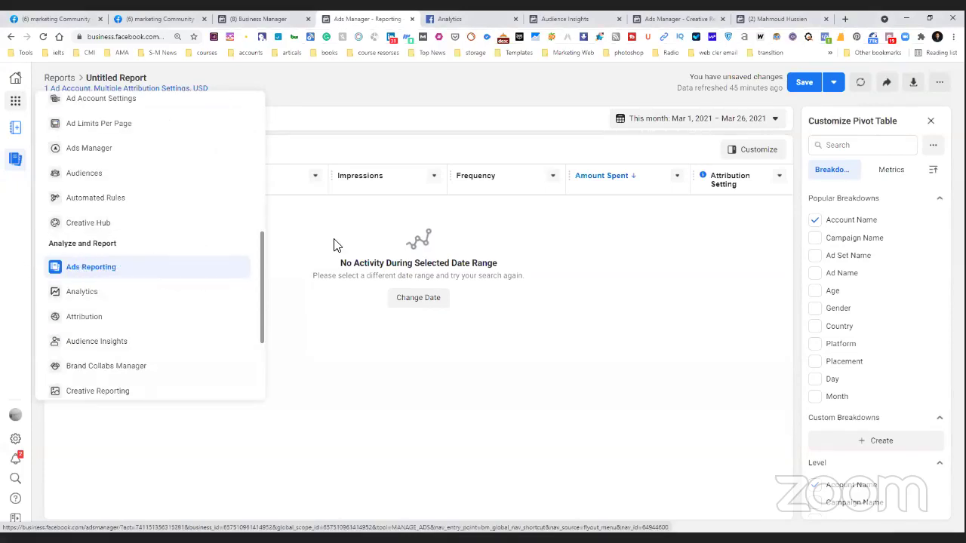
left_click(531, 214)
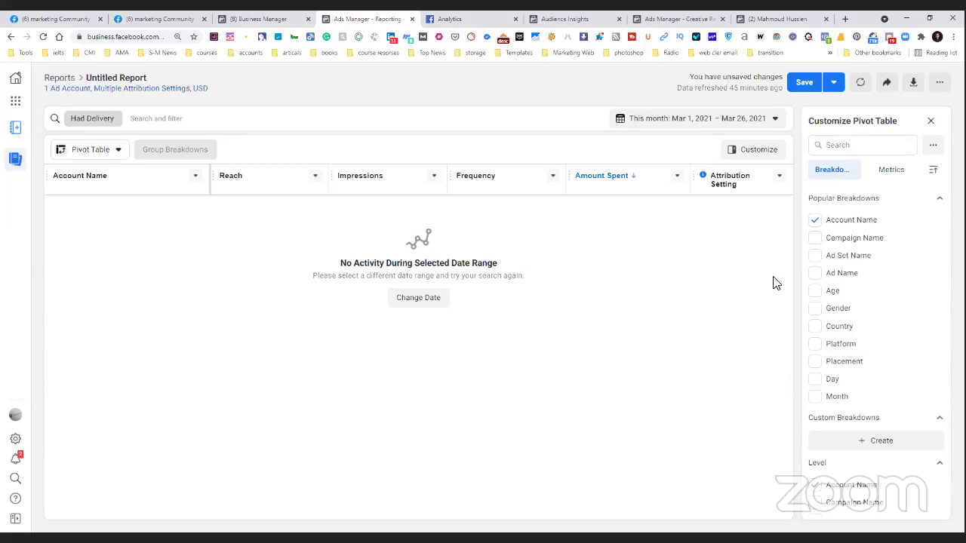
Step: Examine the breakdowns available for the pivot table, including the Level, Time and Delivery groups
scroll(898, 286, "down", 7)
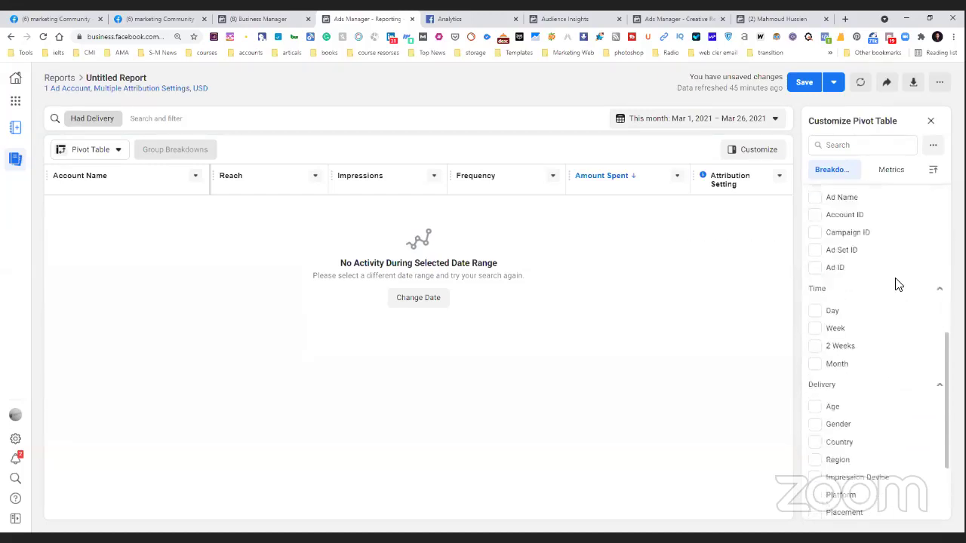
scroll(898, 285, "up", 6)
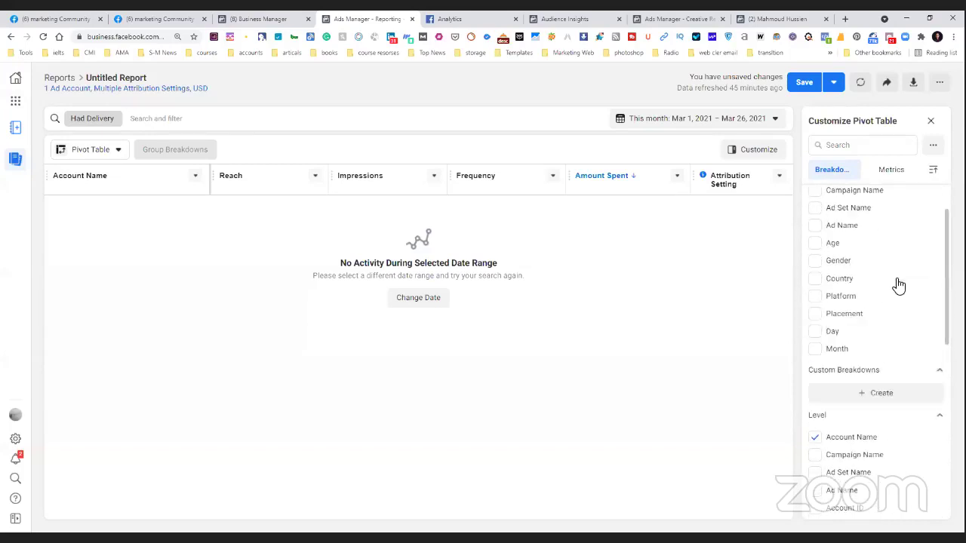
scroll(898, 286, "up", 1)
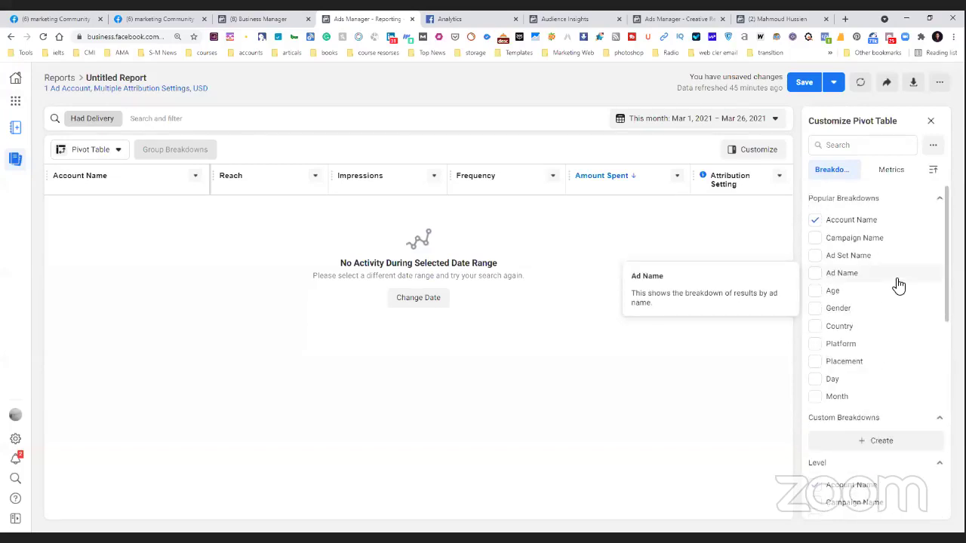
Step: Review the pivot table's popular and performance metrics, and close the customization pane
left_click(894, 172)
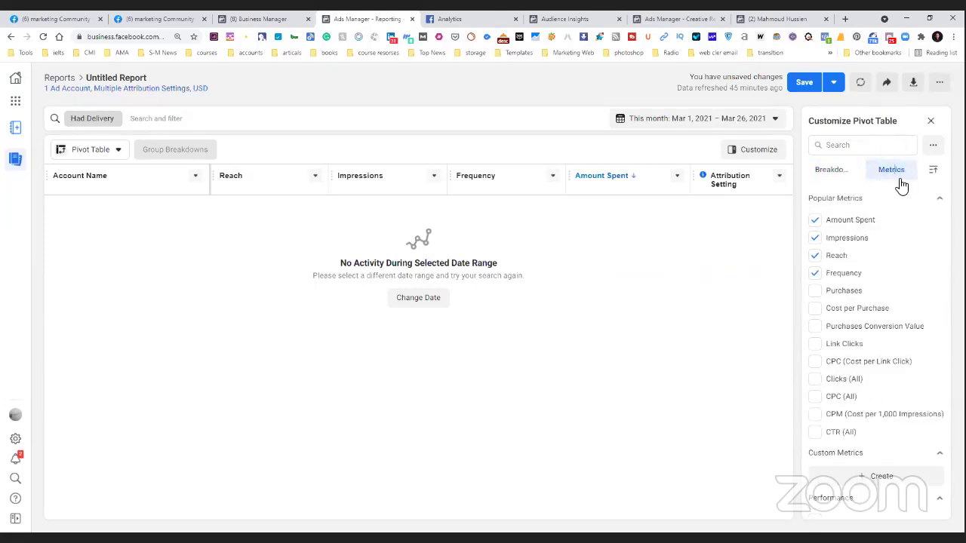
left_click(835, 174)
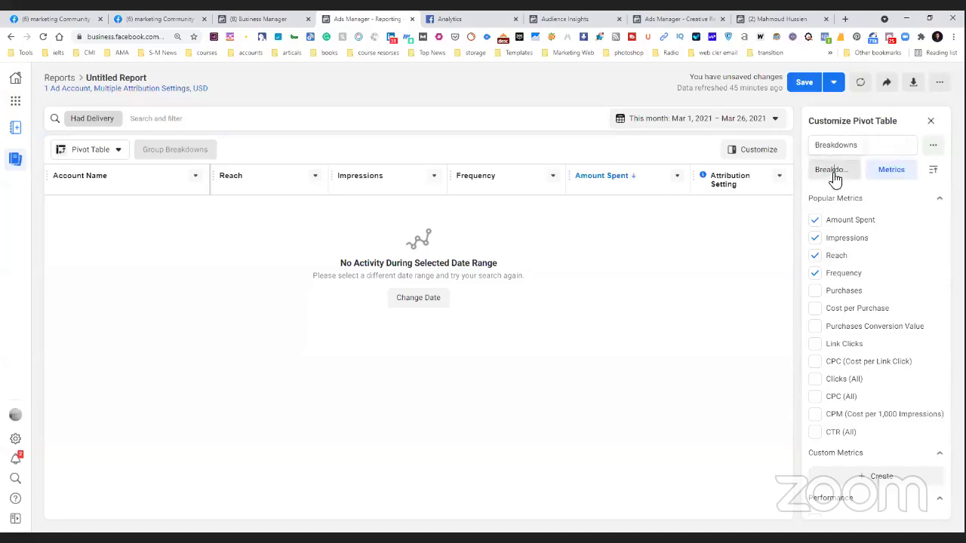
left_click(897, 175)
scroll(875, 292, "down", 1)
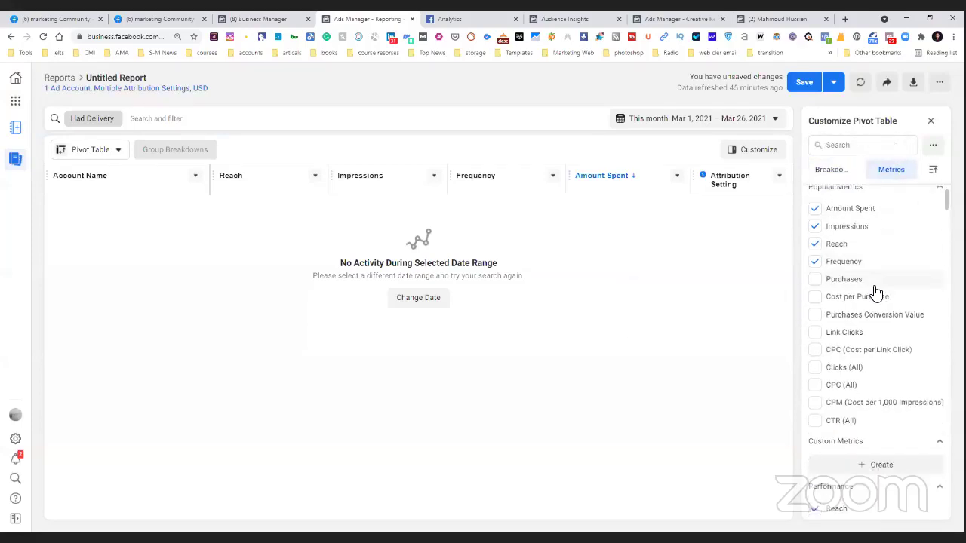
scroll(876, 292, "down", 5)
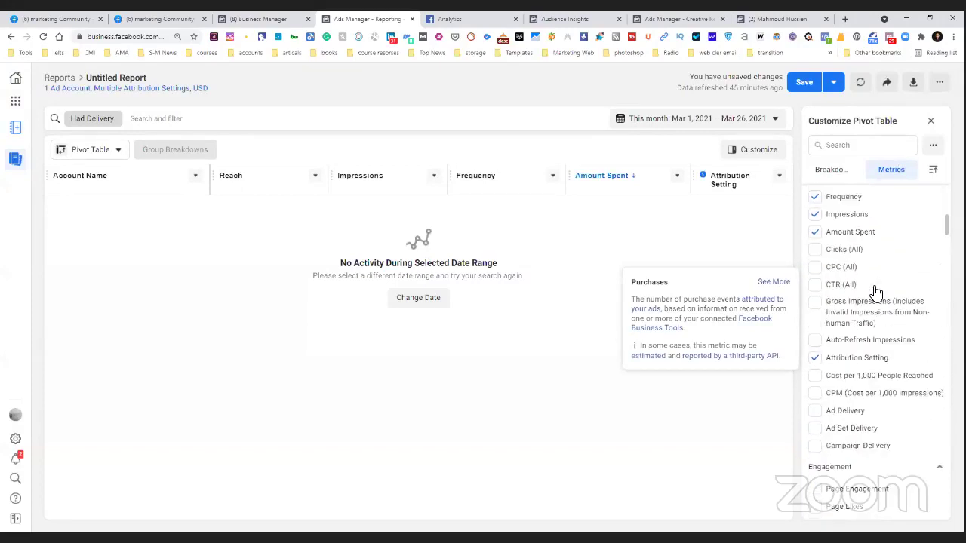
scroll(875, 292, "down", 2)
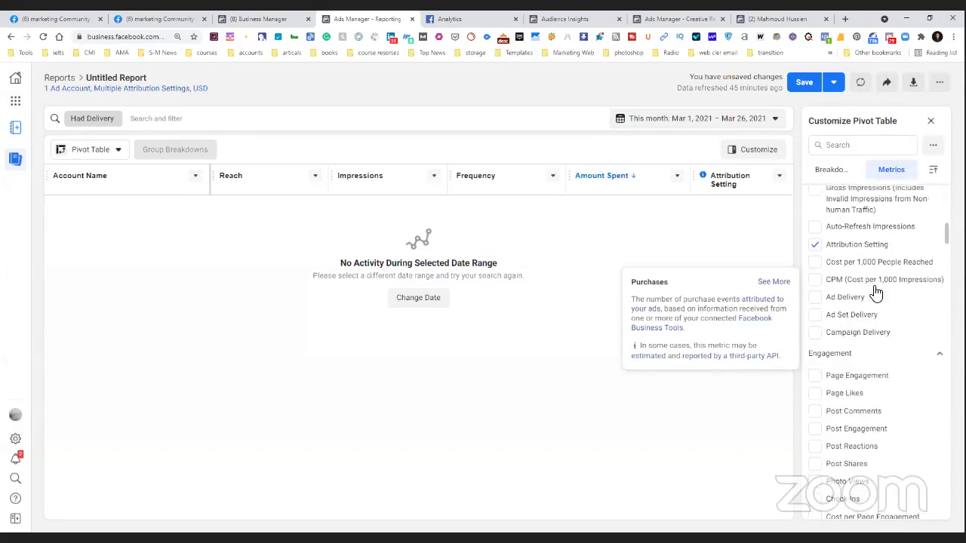
scroll(876, 293, "up", 3)
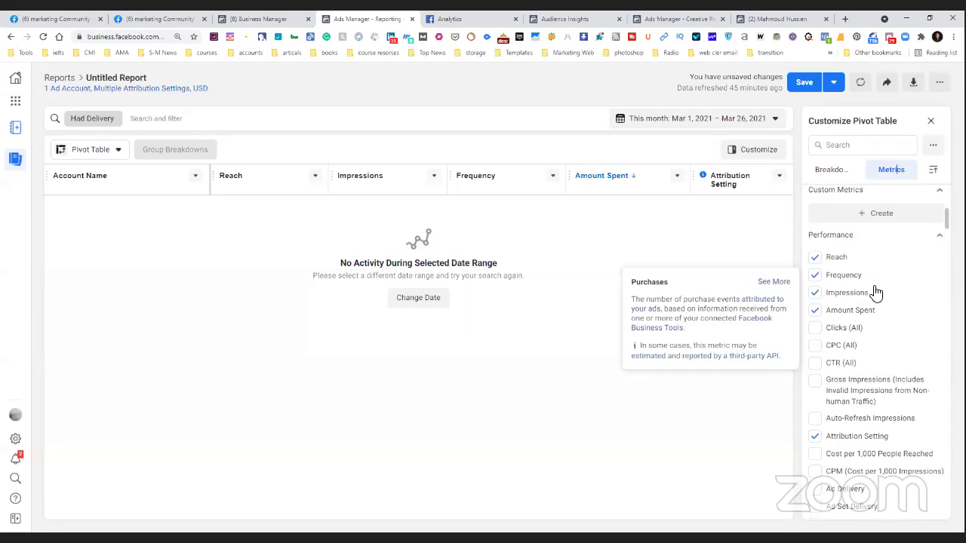
scroll(875, 293, "up", 5)
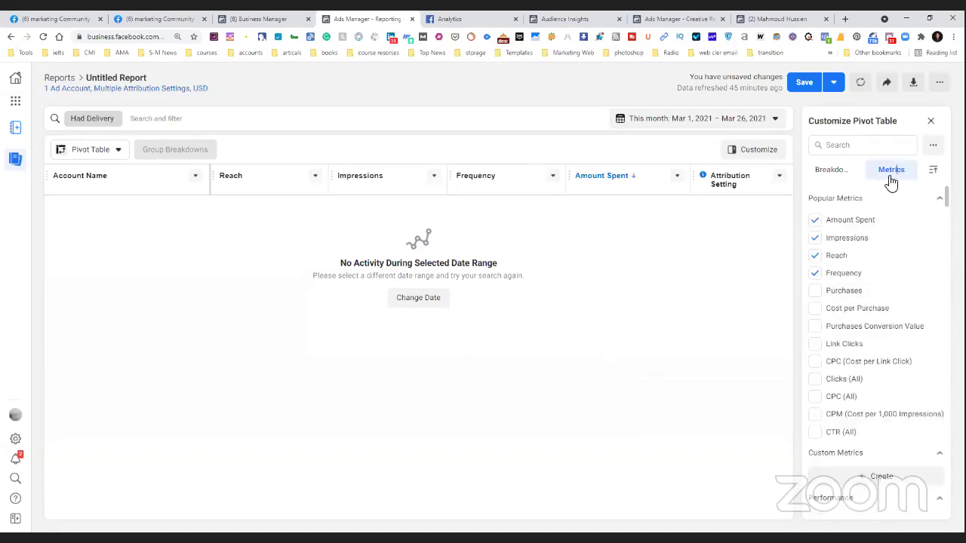
key("Escape")
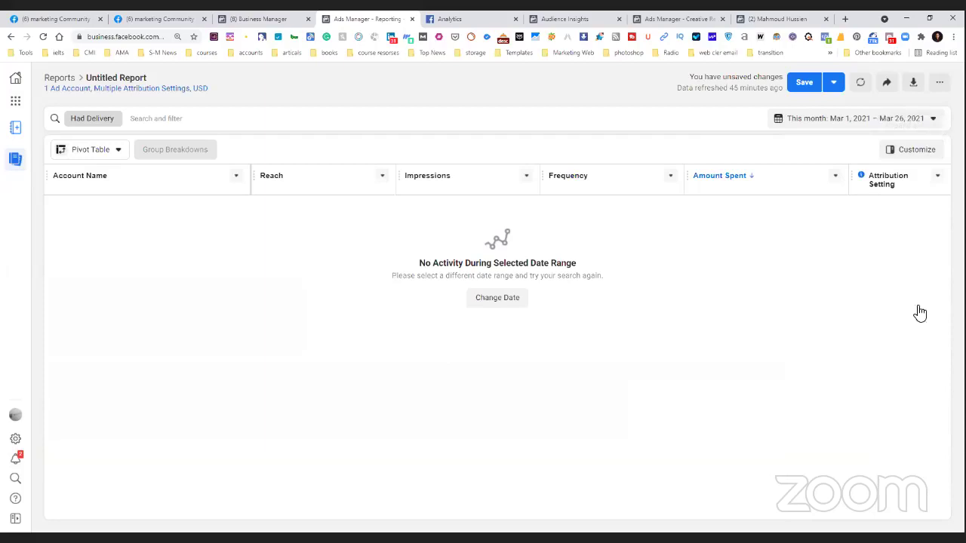
Step: Reopen the pivot table customization and examine the full metrics list, including the conversion and offline purchase metrics
left_click(898, 153)
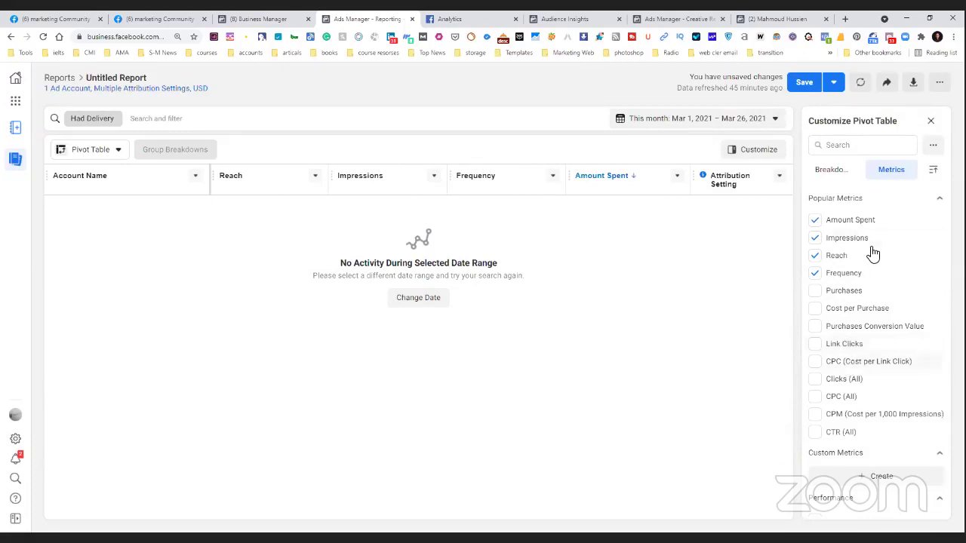
mouse_move(870, 337)
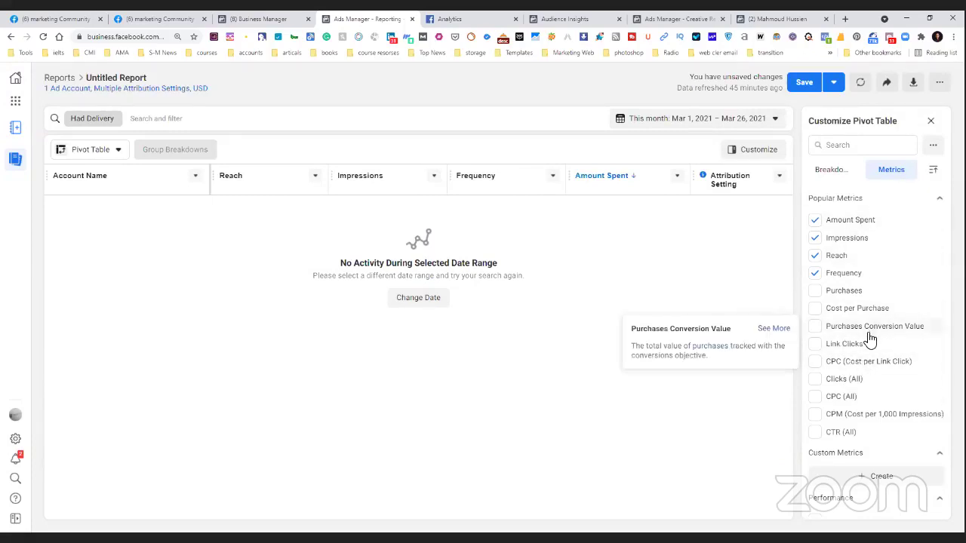
scroll(871, 339, "down", 1)
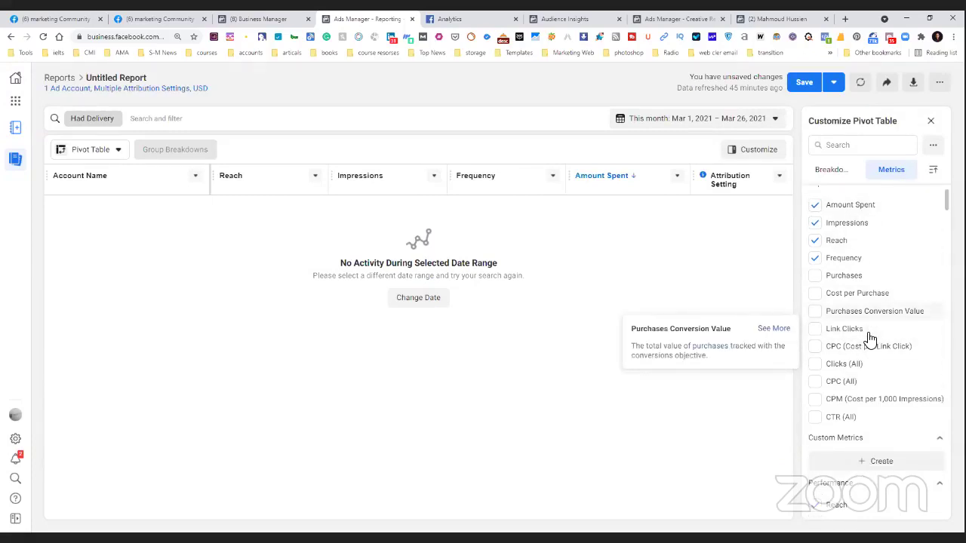
scroll(870, 339, "down", 15)
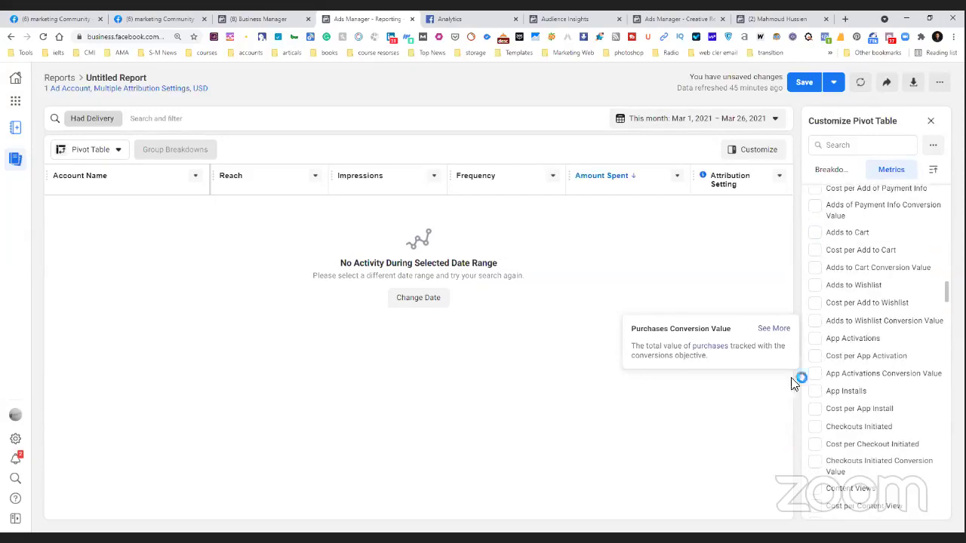
scroll(789, 332, "down", 3)
scroll(839, 371, "down", 5)
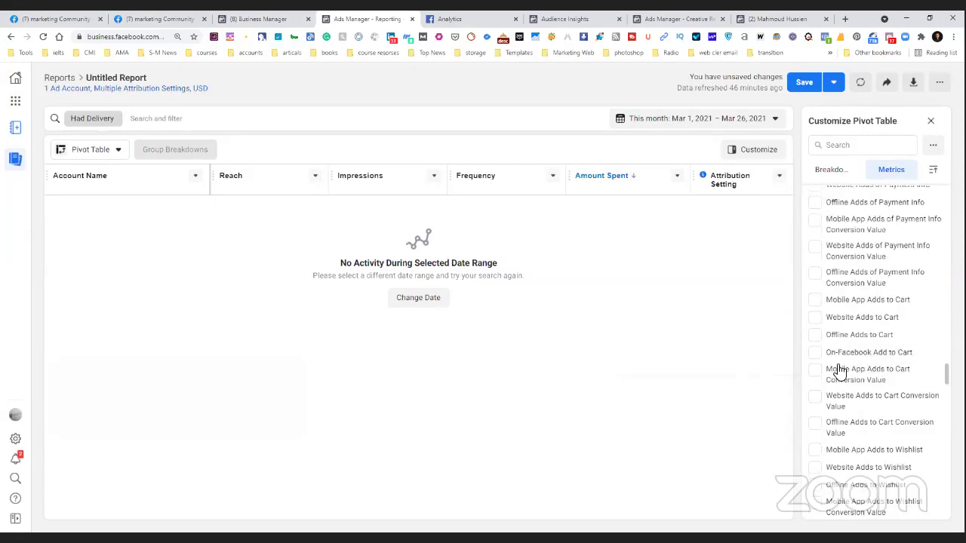
scroll(840, 371, "down", 10)
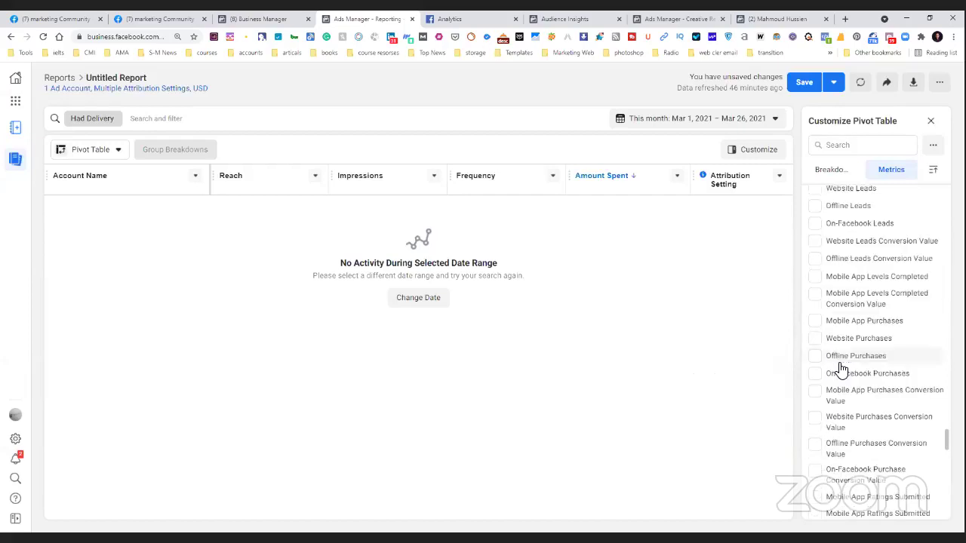
mouse_move(840, 367)
scroll(840, 368, "up", 8)
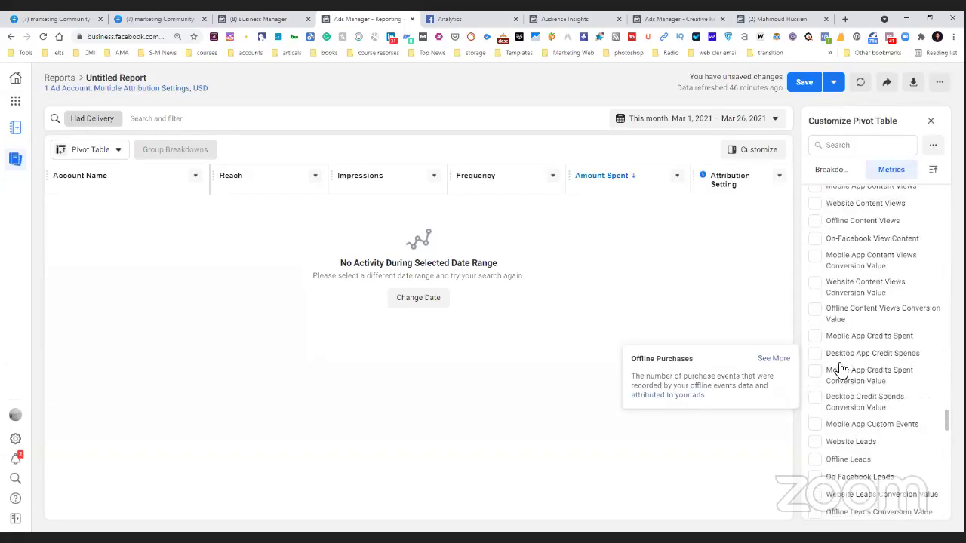
scroll(840, 368, "up", 2)
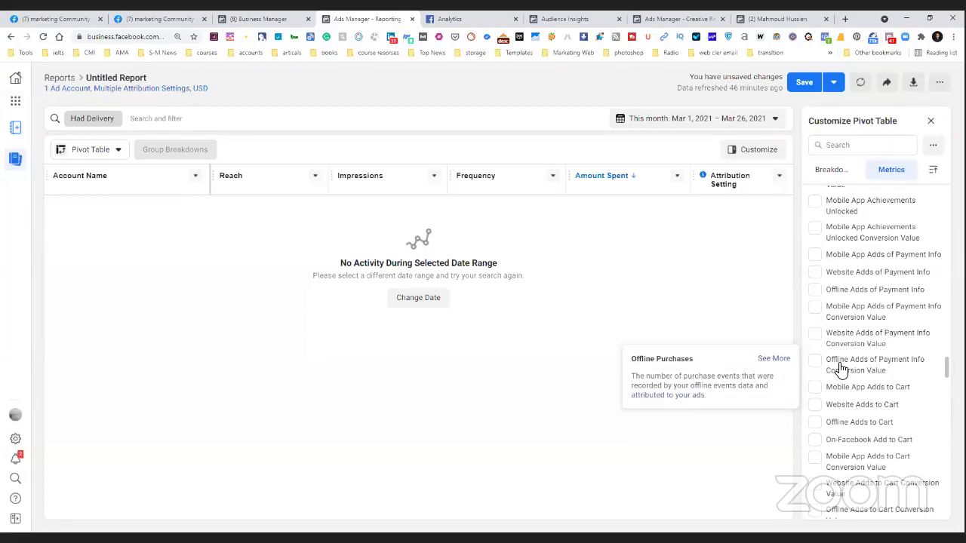
scroll(863, 334, "up", 15)
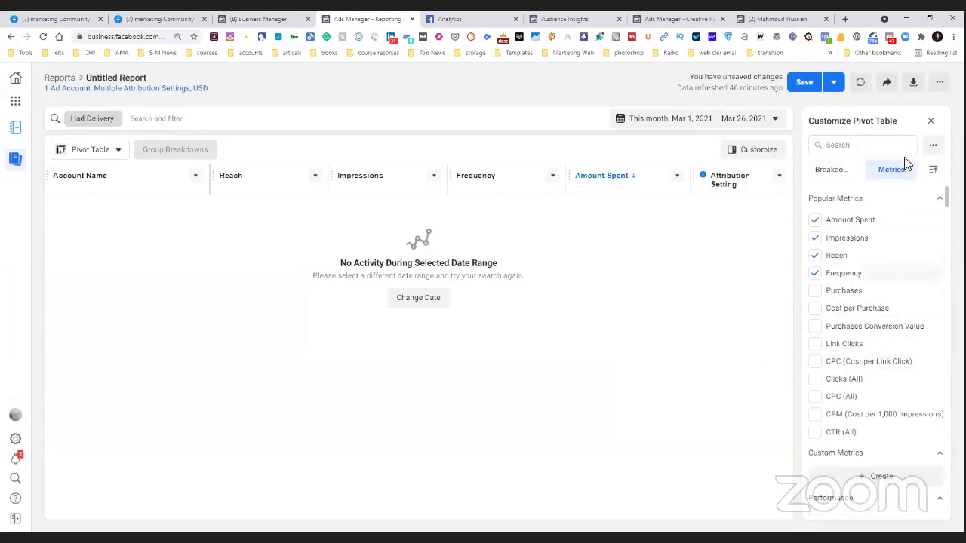
Step: Remove the Amount Spent metric from the pivot table and add it back as the last column
mouse_move(851, 264)
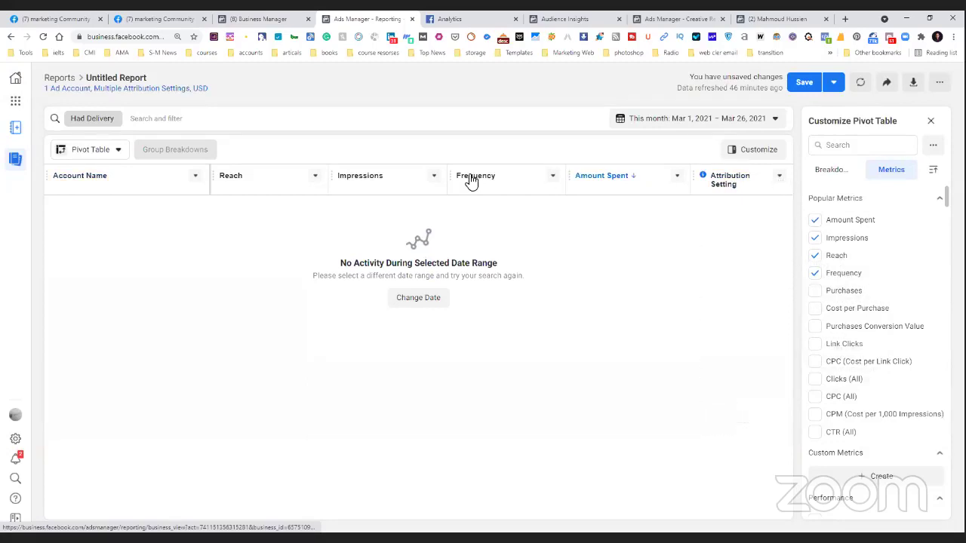
left_click(816, 223)
left_click(815, 223)
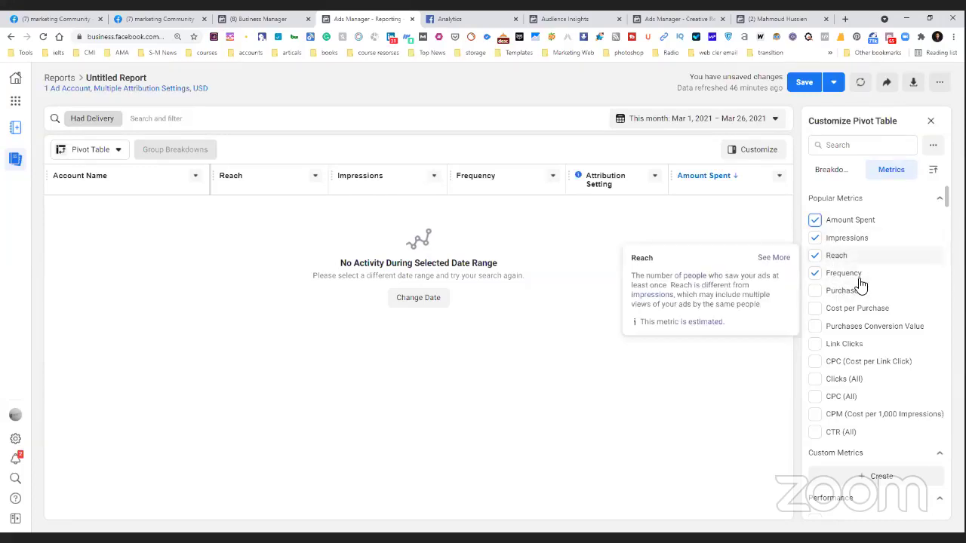
Step: Examine the Performance and Engagement metrics available for the report, down to Page Engagement and Page Likes
scroll(861, 284, "down", 1)
scroll(868, 275, "up", 1)
scroll(868, 260, "down", 2)
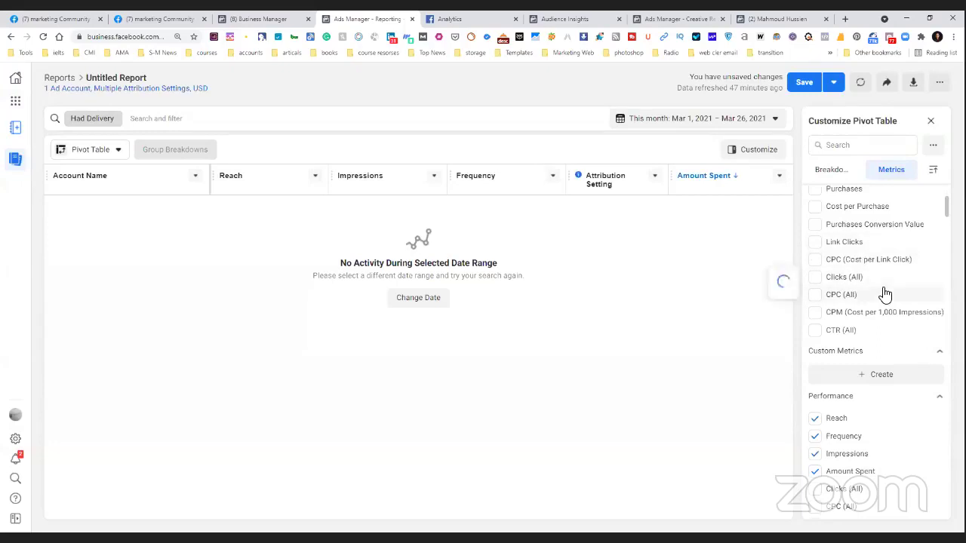
scroll(886, 294, "down", 1)
scroll(885, 295, "down", 1)
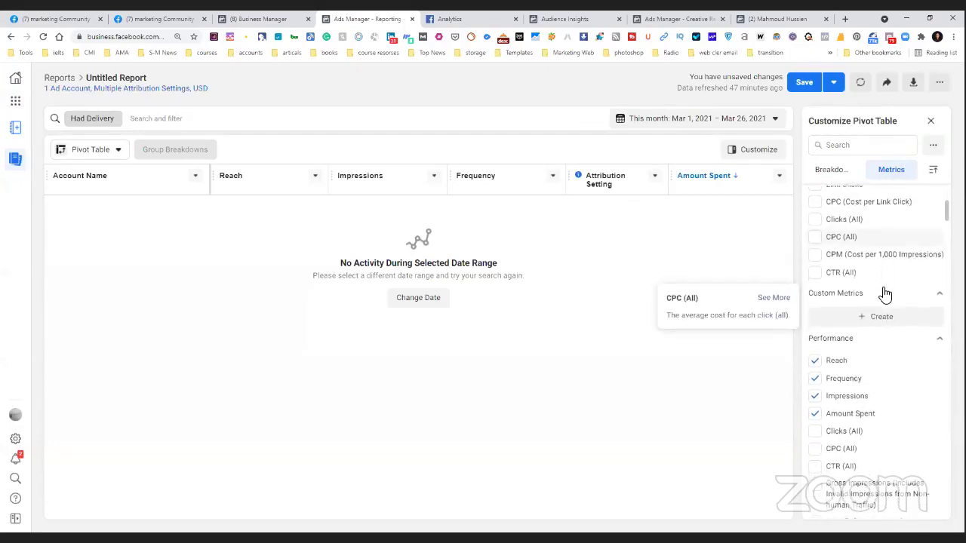
scroll(885, 294, "down", 2)
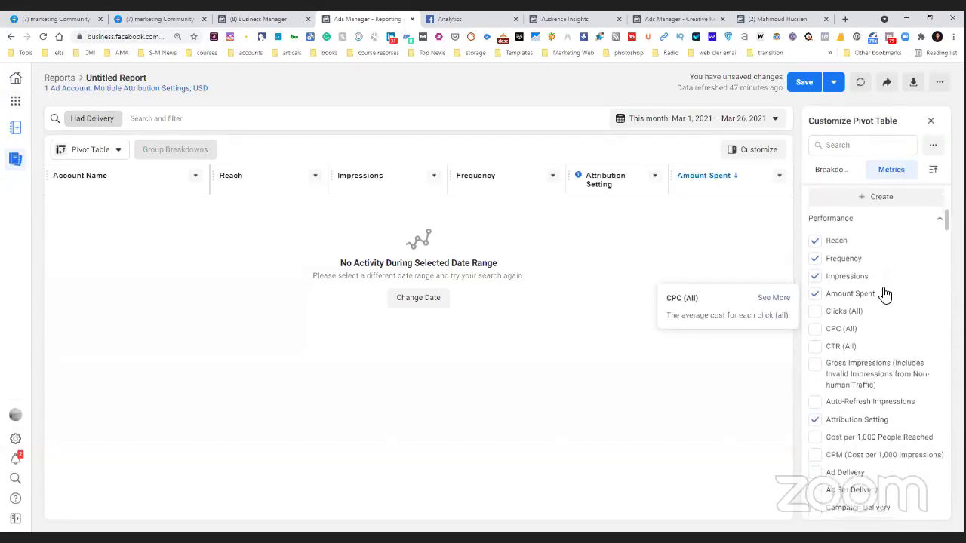
scroll(885, 294, "down", 2)
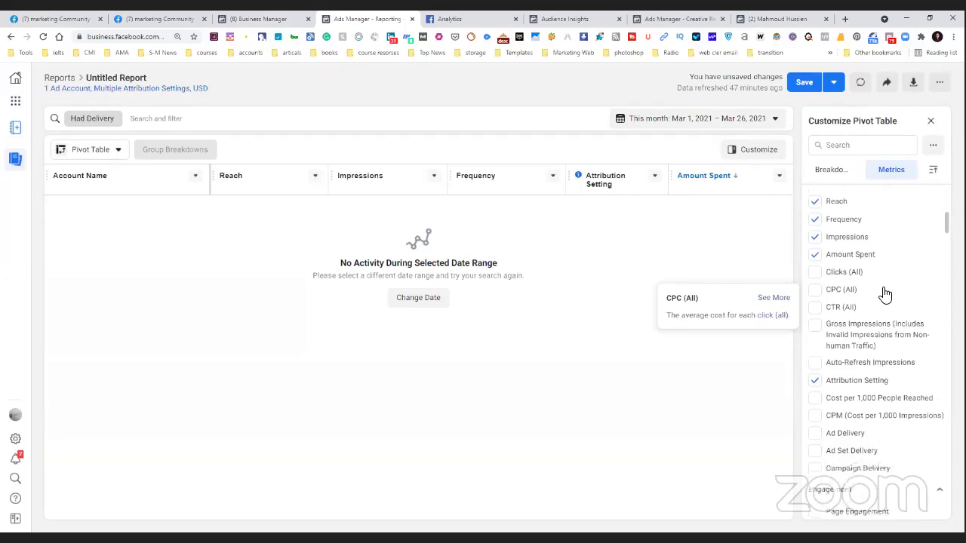
scroll(885, 295, "down", 1)
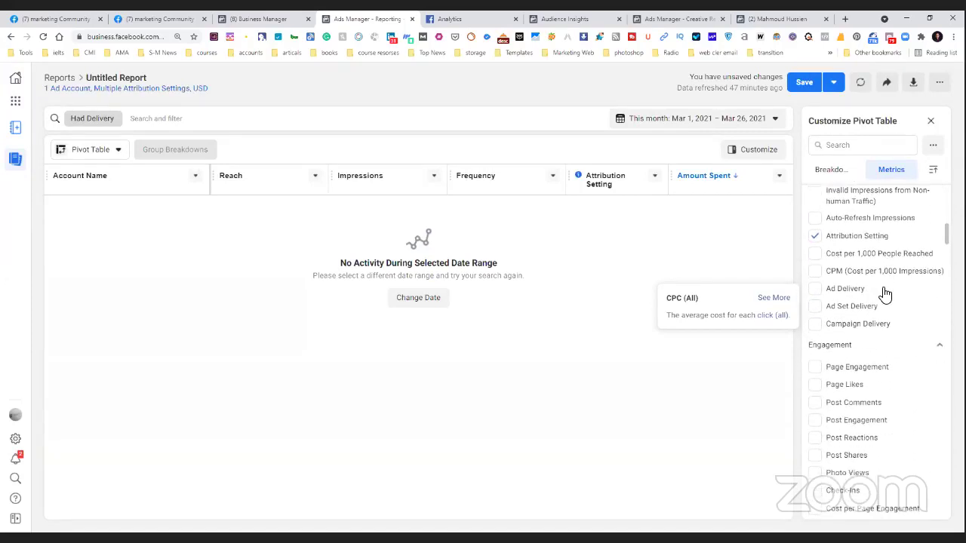
scroll(885, 294, "down", 2)
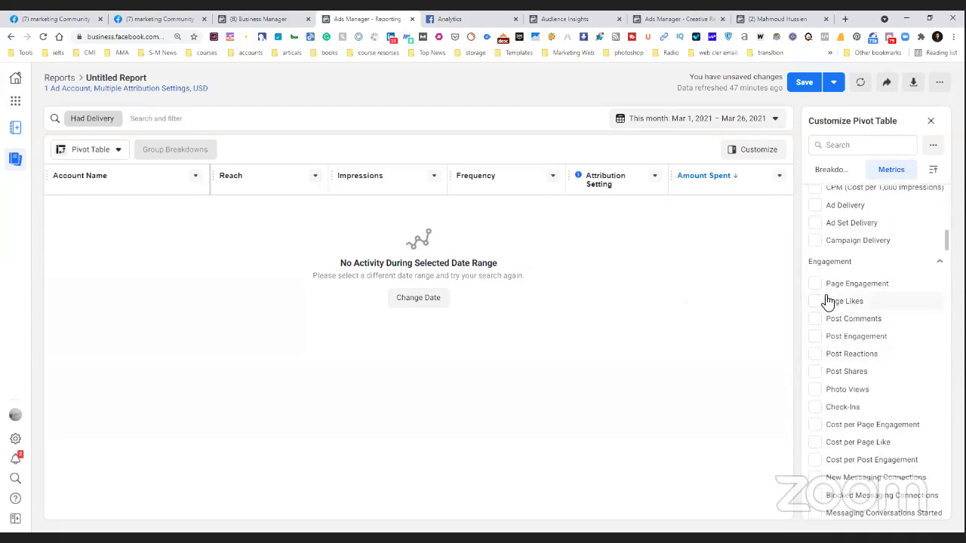
mouse_move(822, 295)
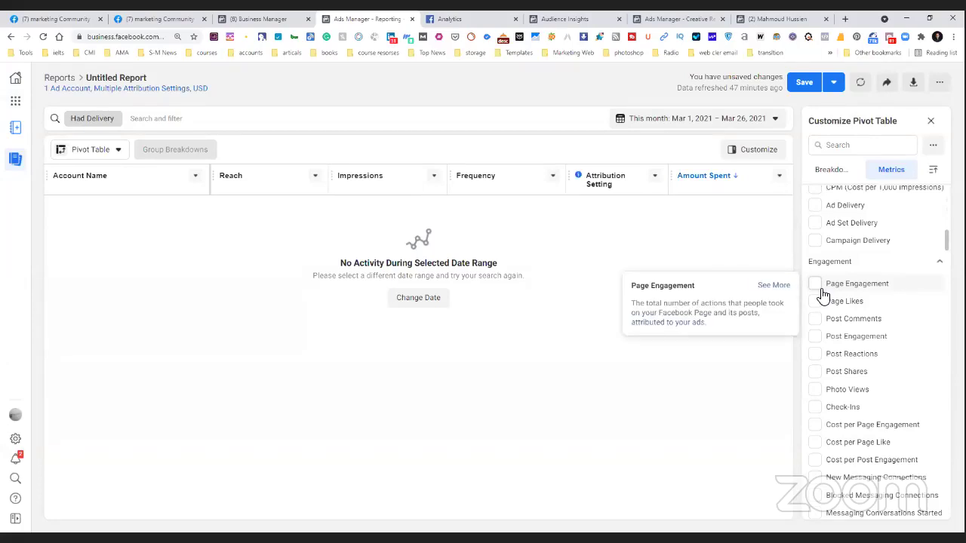
Step: Add the Page Likes and Page Engagement metrics from the Engagement group to the pivot table
left_click(845, 303)
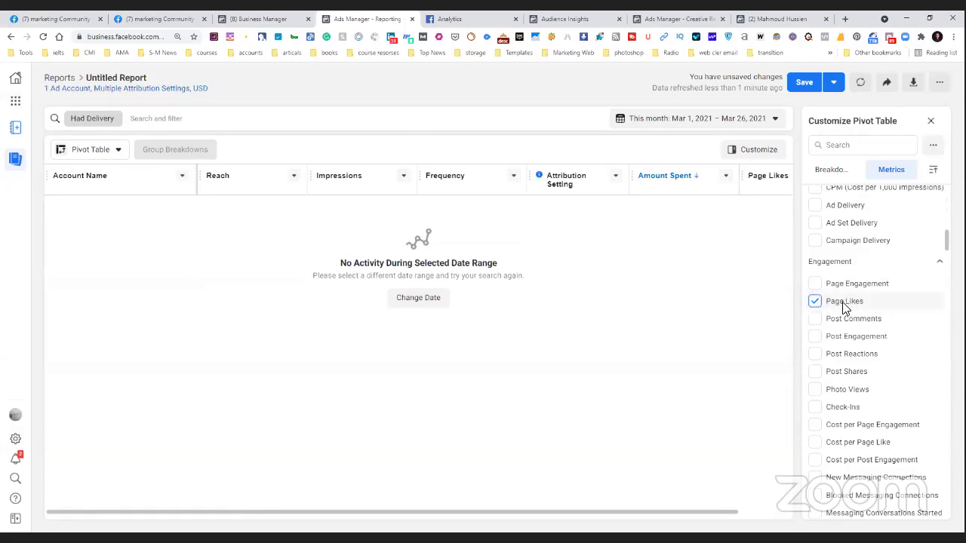
mouse_move(843, 307)
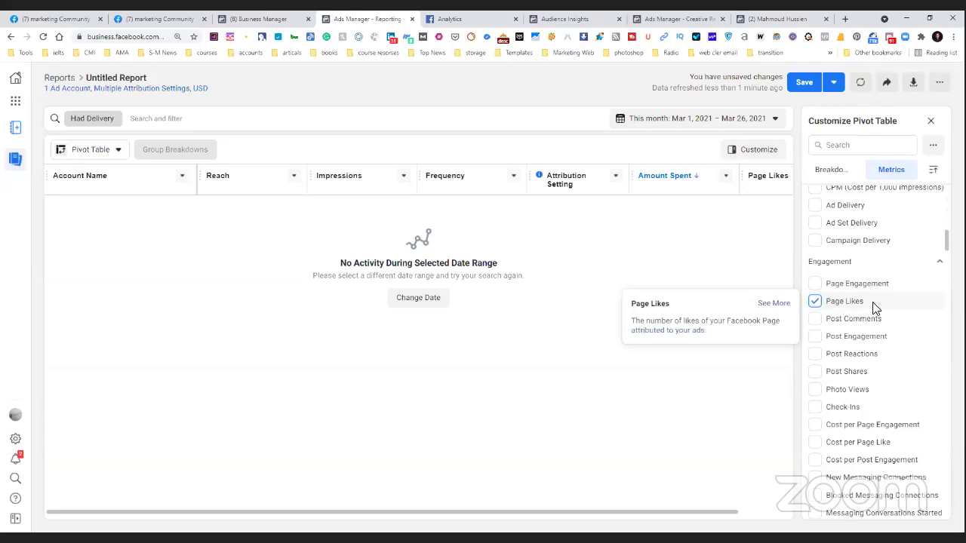
mouse_move(817, 289)
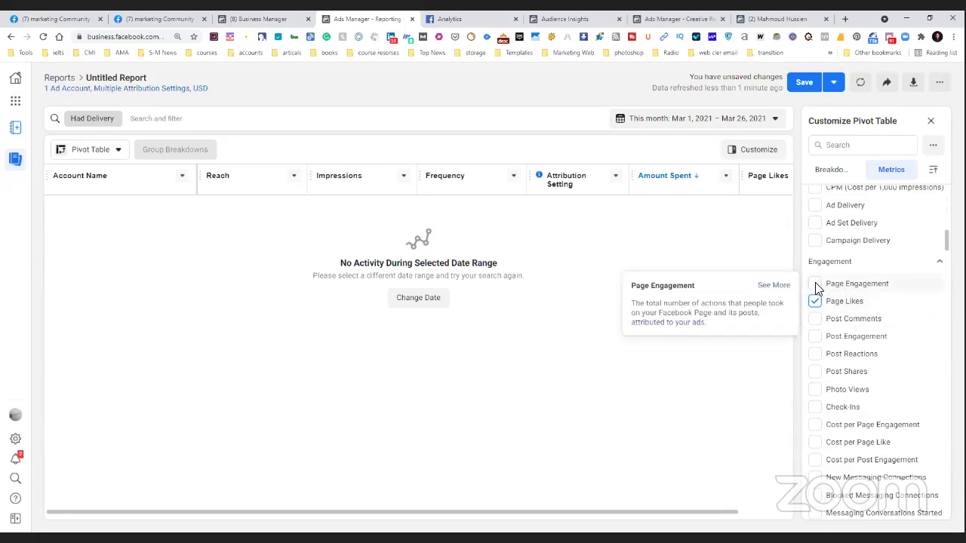
left_click(816, 285)
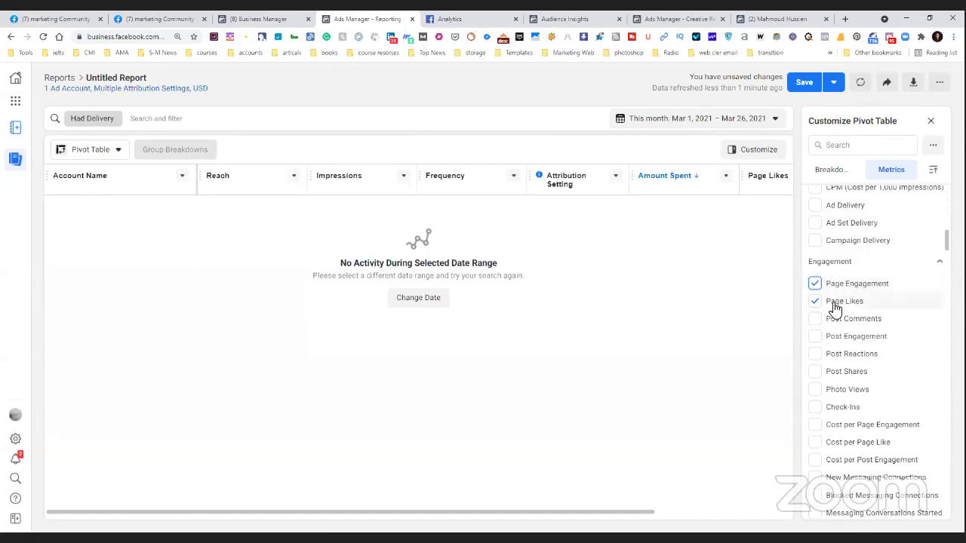
Step: Select and deselect the Post Comments metric, and add Cost per Page Like to the pivot table
left_click(815, 320)
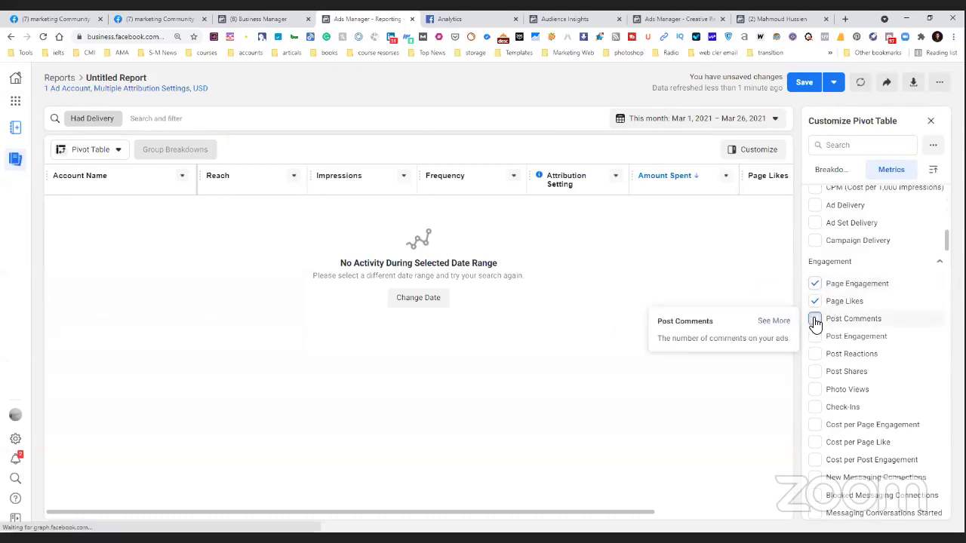
left_click(836, 327)
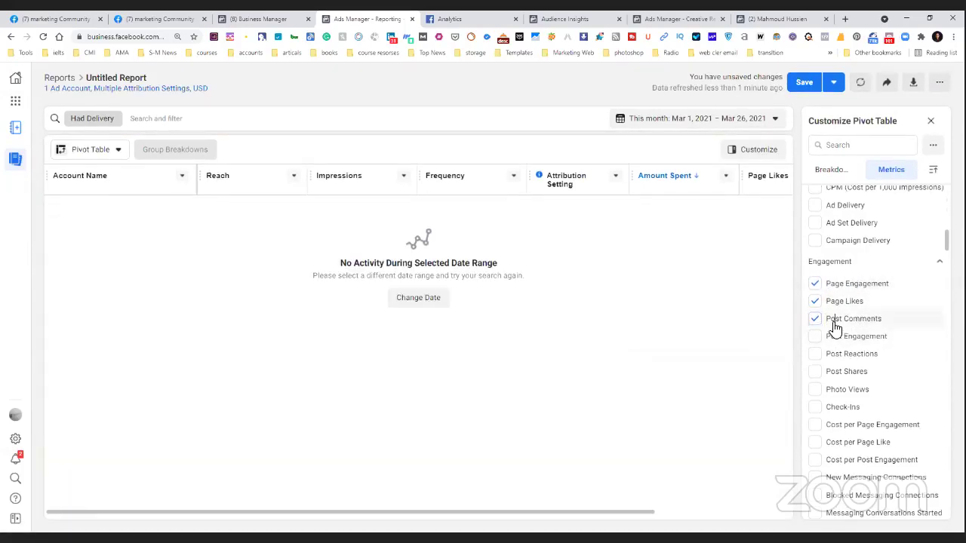
scroll(835, 327, "down", 3)
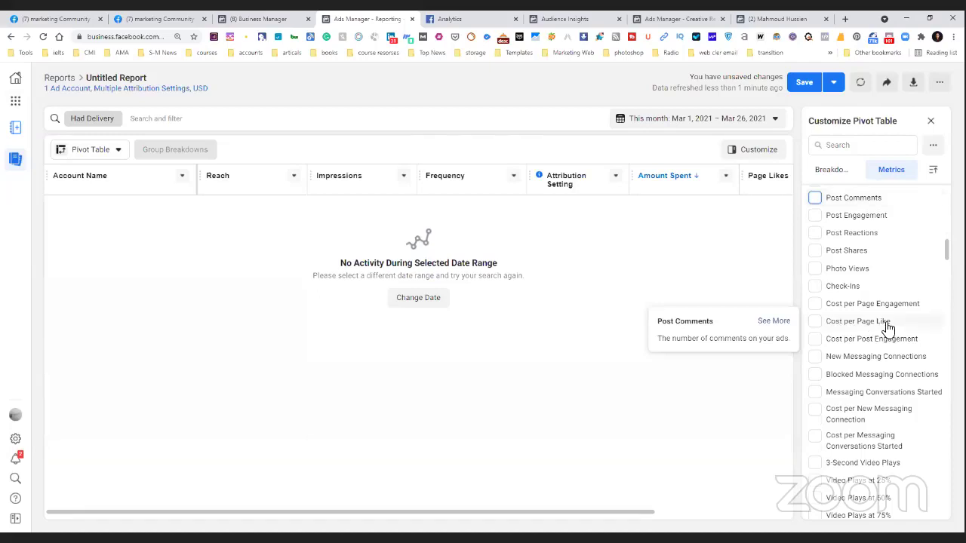
left_click(834, 326)
Step: Add the Video Plays at 95%, Video Plays at 100% and Video Plays at 75% metrics to the pivot table
scroll(835, 327, "down", 2)
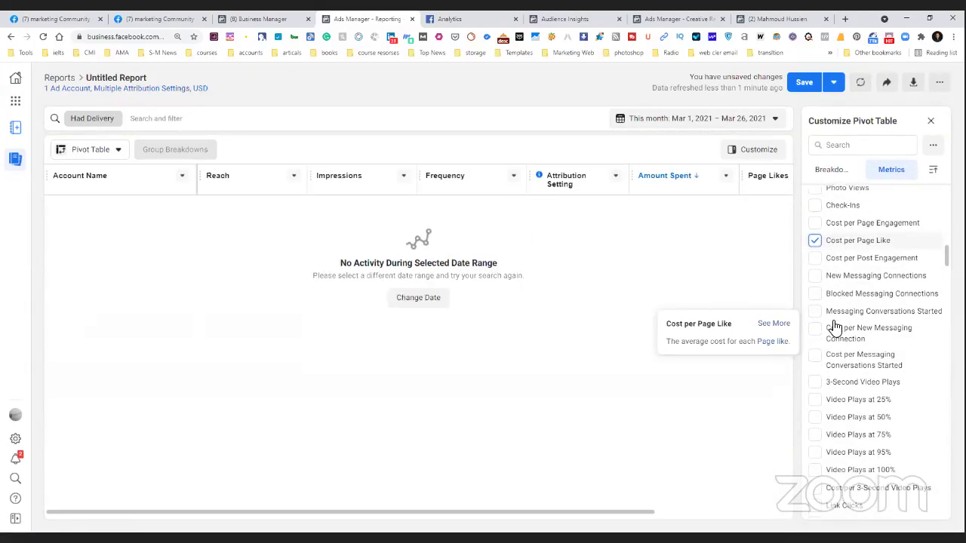
scroll(834, 327, "down", 3)
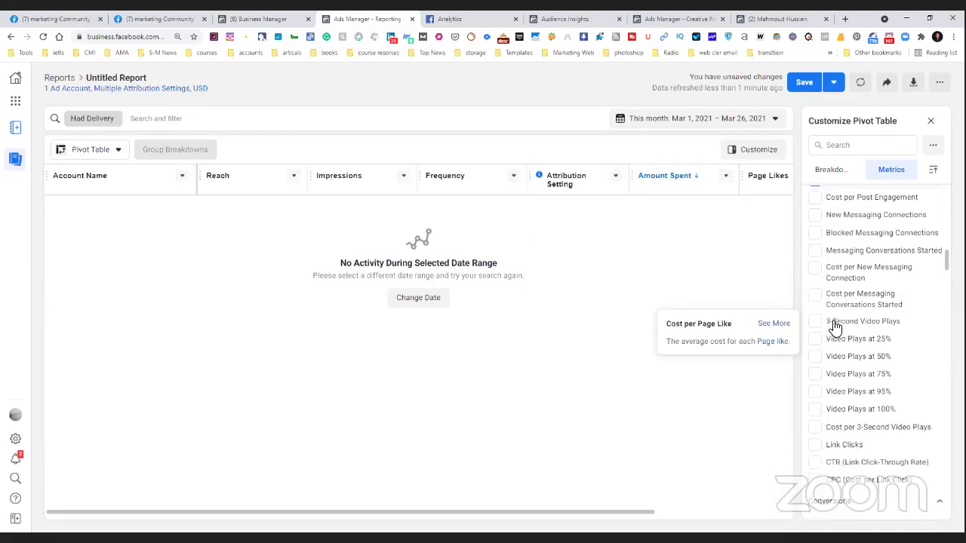
scroll(835, 328, "down", 1)
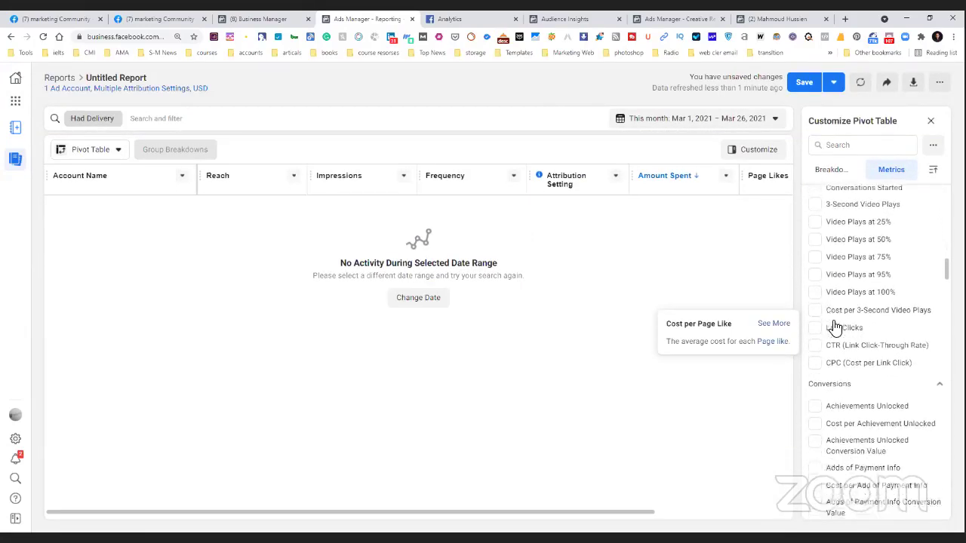
scroll(835, 326, "up", 1)
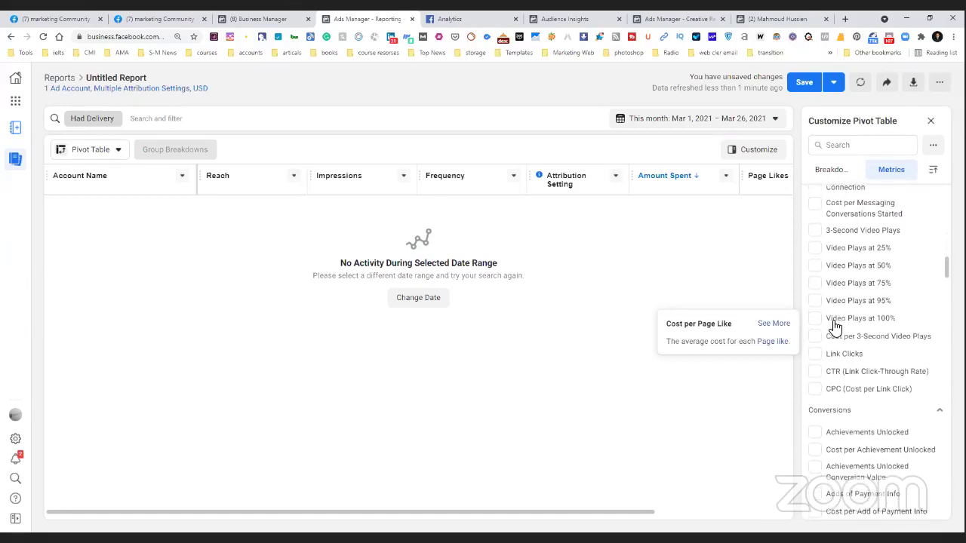
mouse_move(866, 307)
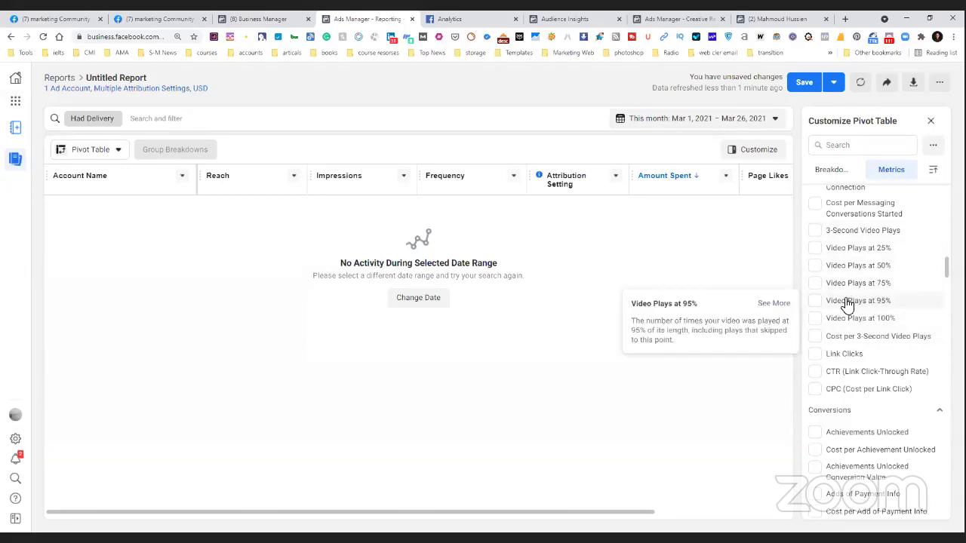
left_click(848, 302)
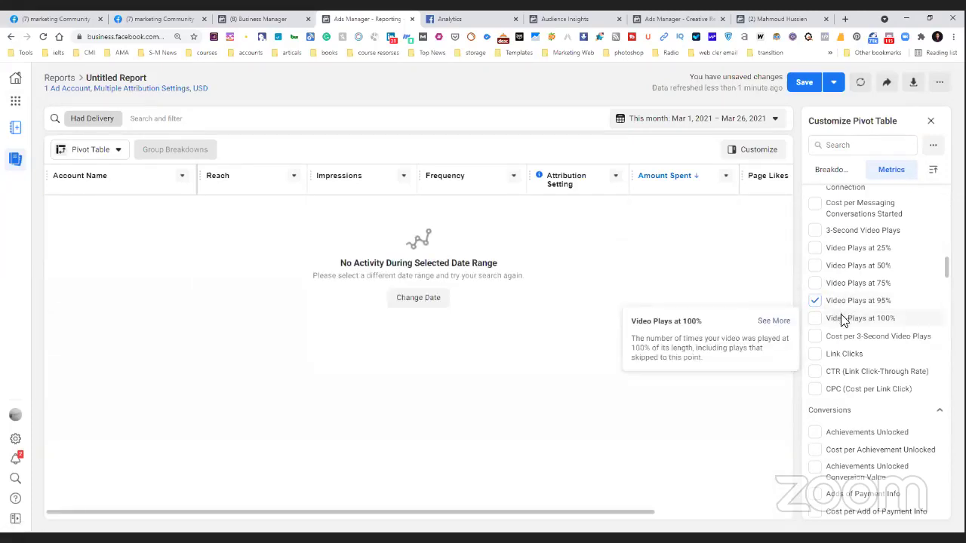
left_click(843, 320)
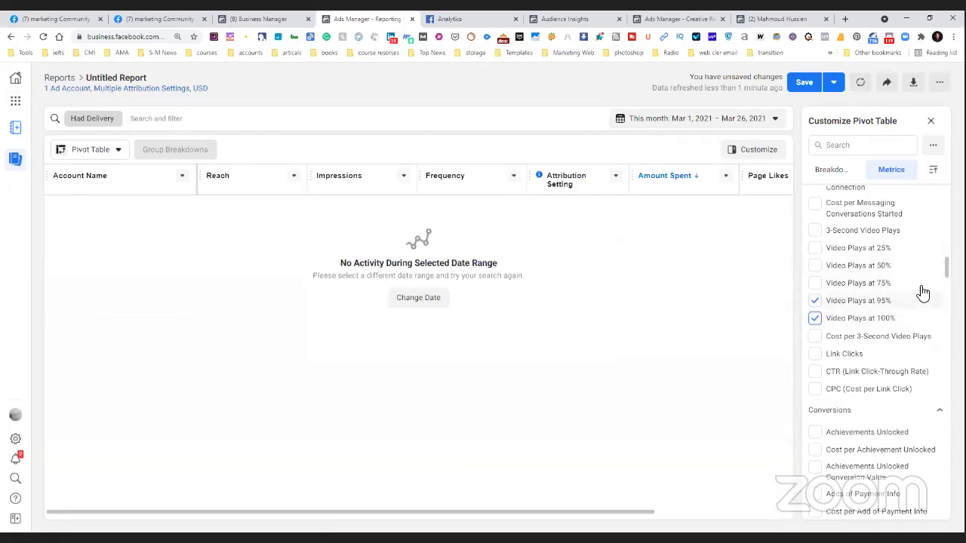
left_click(860, 287)
Step: Examine the link click and Conversions metrics, including leads, registrations, searches and mobile app events, down to the Settings group
scroll(860, 289, "down", 1)
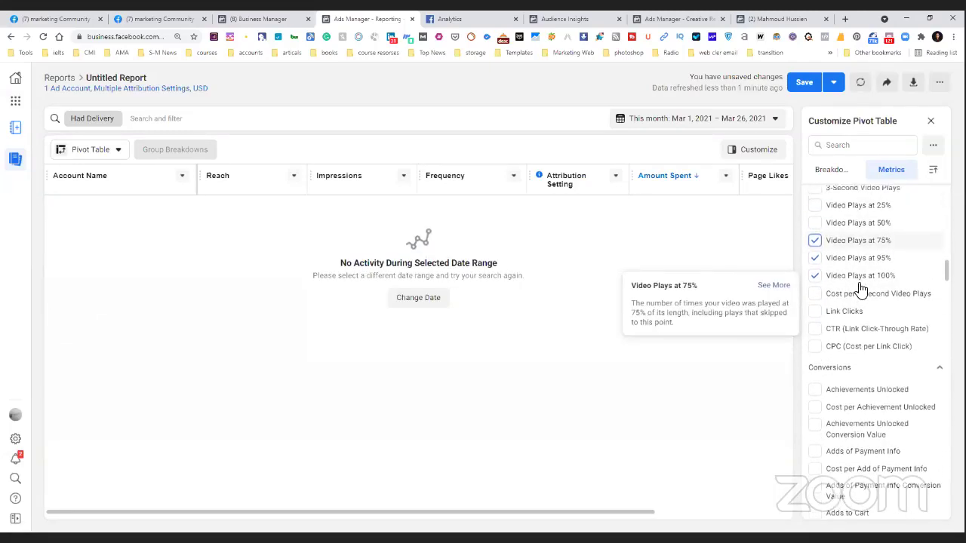
scroll(860, 289, "down", 1)
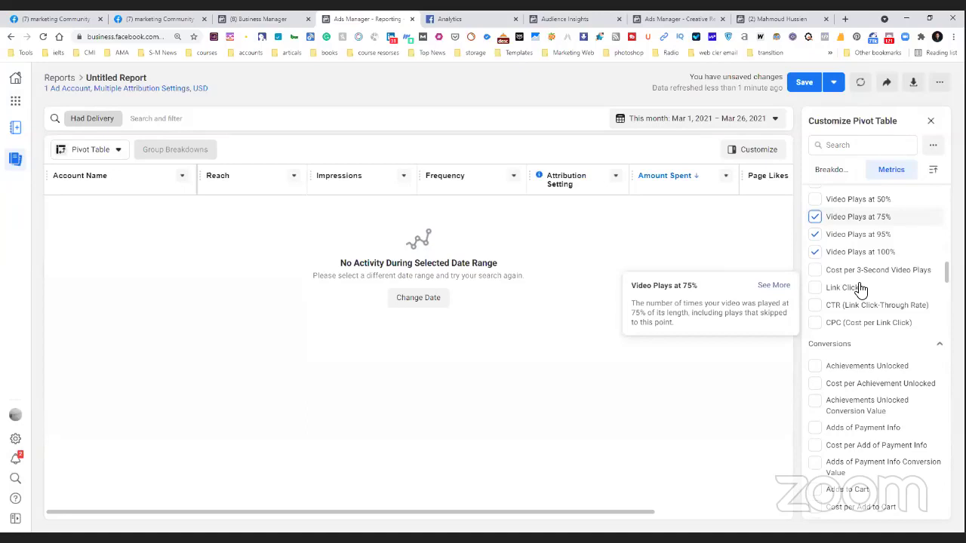
scroll(861, 289, "down", 1)
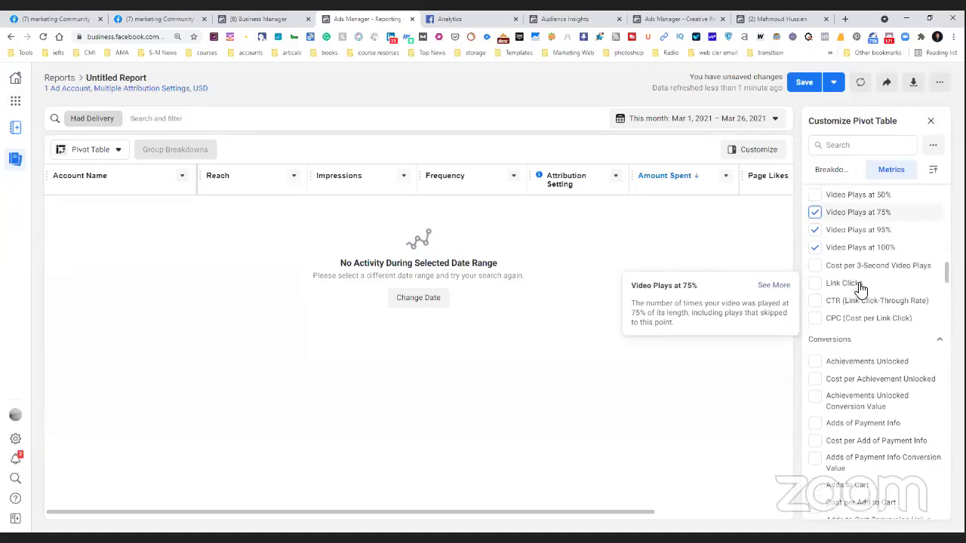
scroll(860, 289, "down", 10)
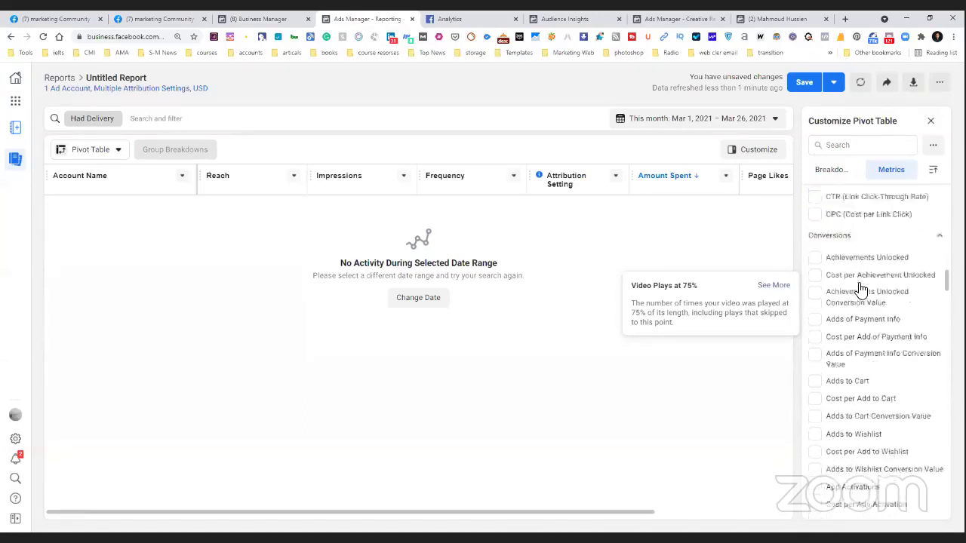
scroll(860, 289, "down", 10)
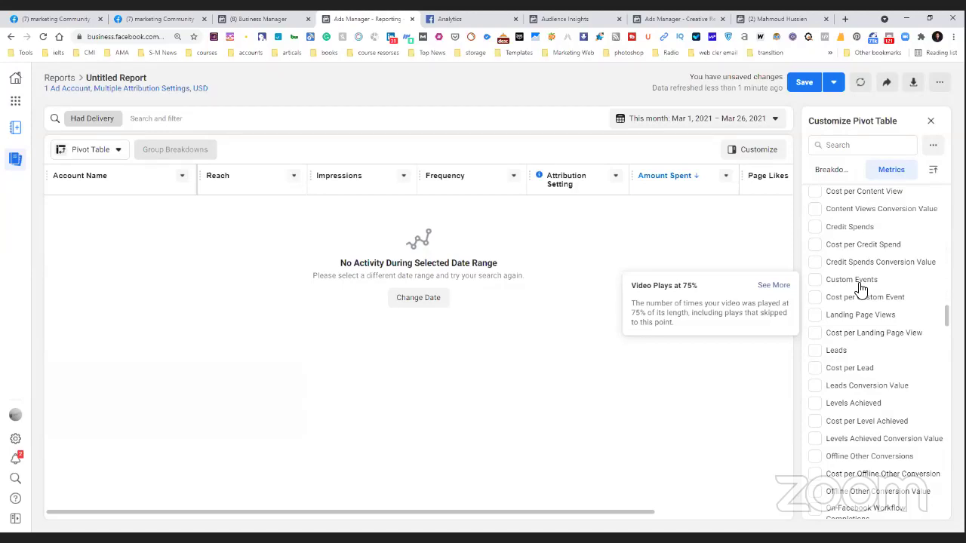
scroll(860, 289, "down", 5)
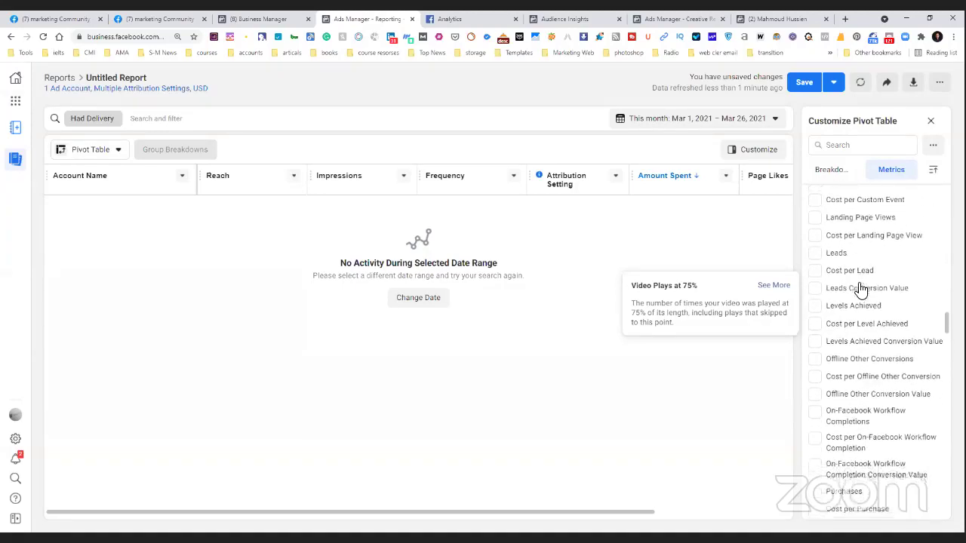
scroll(860, 289, "down", 15)
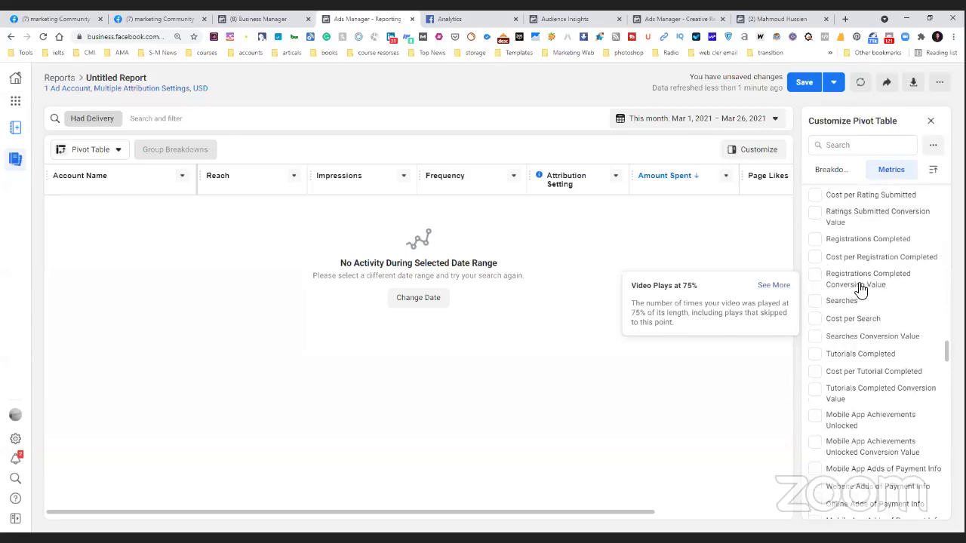
scroll(860, 289, "down", 15)
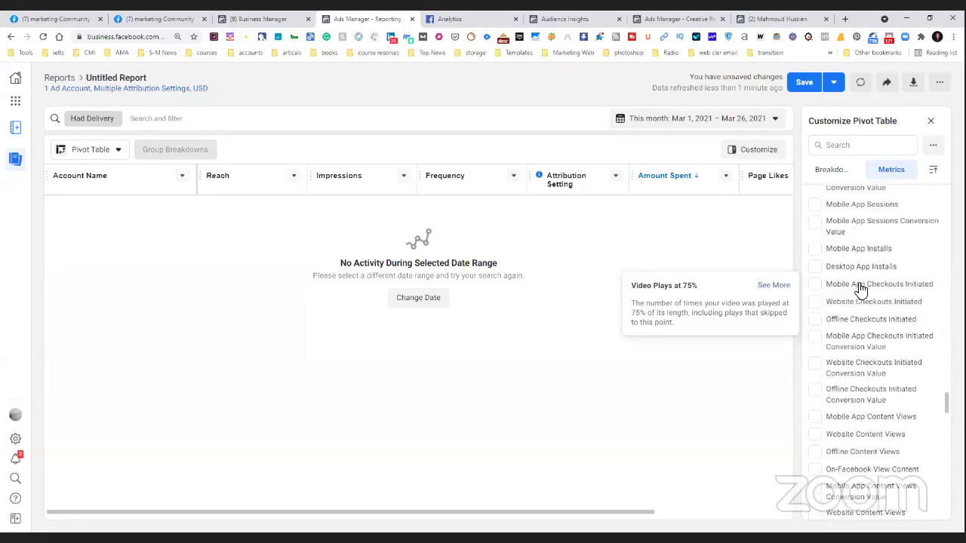
scroll(860, 289, "down", 15)
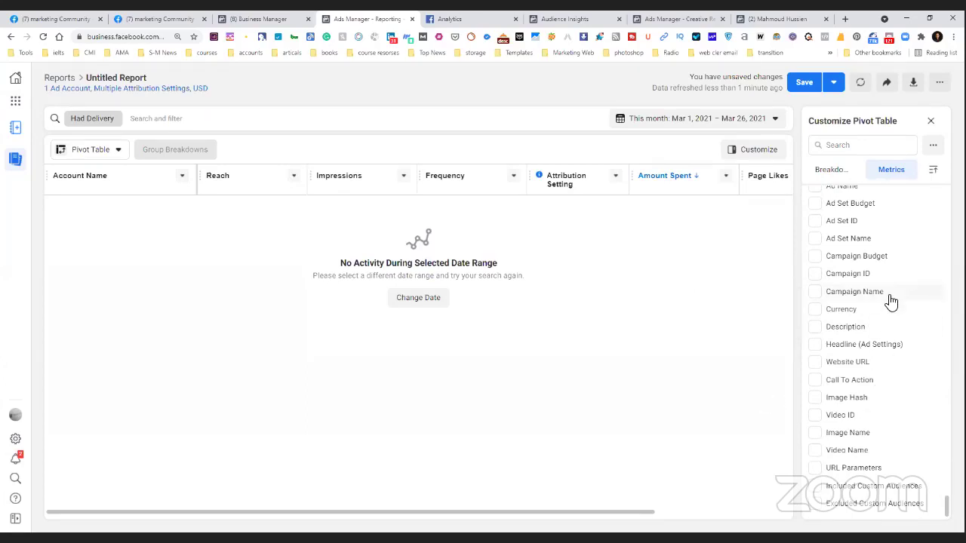
Step: Examine the Settings metrics, from Account Name, Objective and Buying Type down to the included and excluded custom audiences
scroll(889, 301, "up", 2)
scroll(889, 302, "down", 1)
scroll(889, 302, "up", 2)
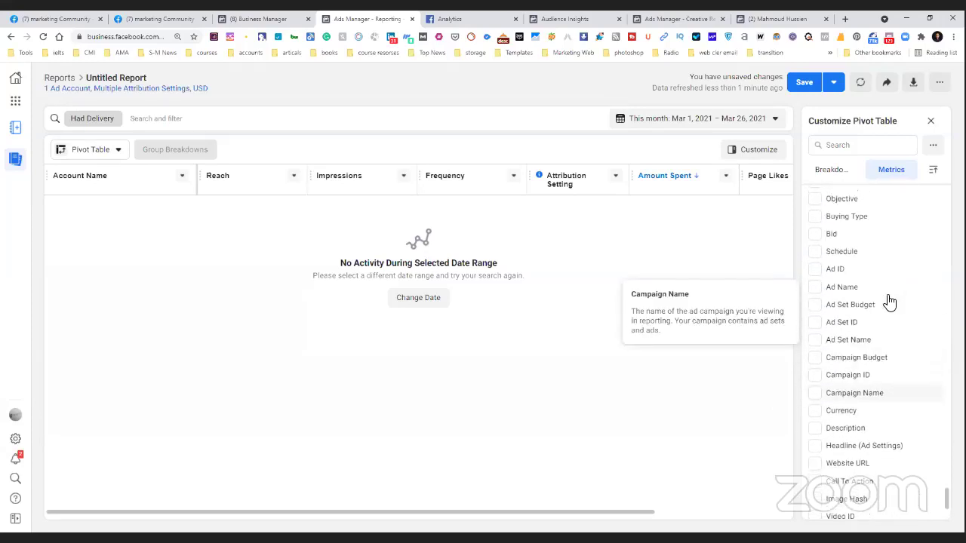
scroll(887, 302, "up", 1)
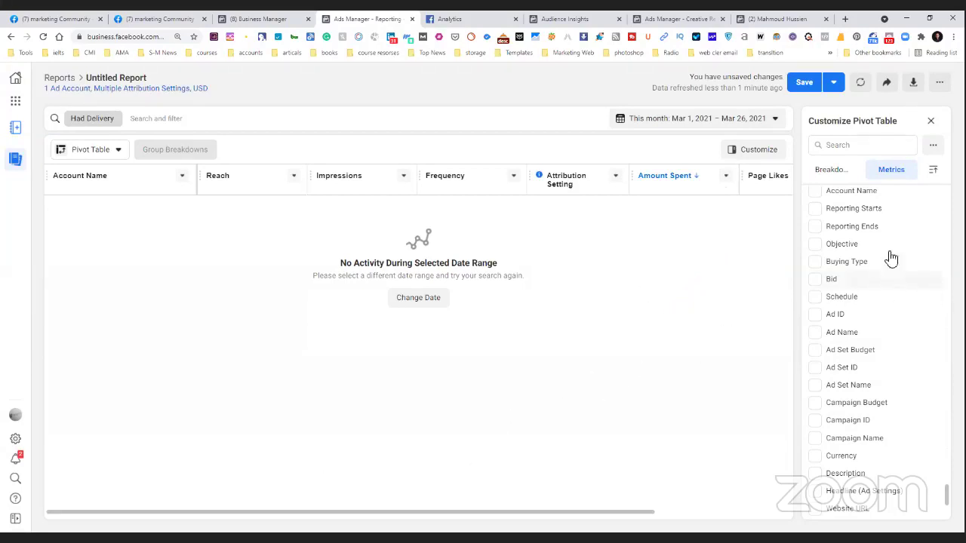
mouse_move(896, 253)
scroll(897, 256, "down", 2)
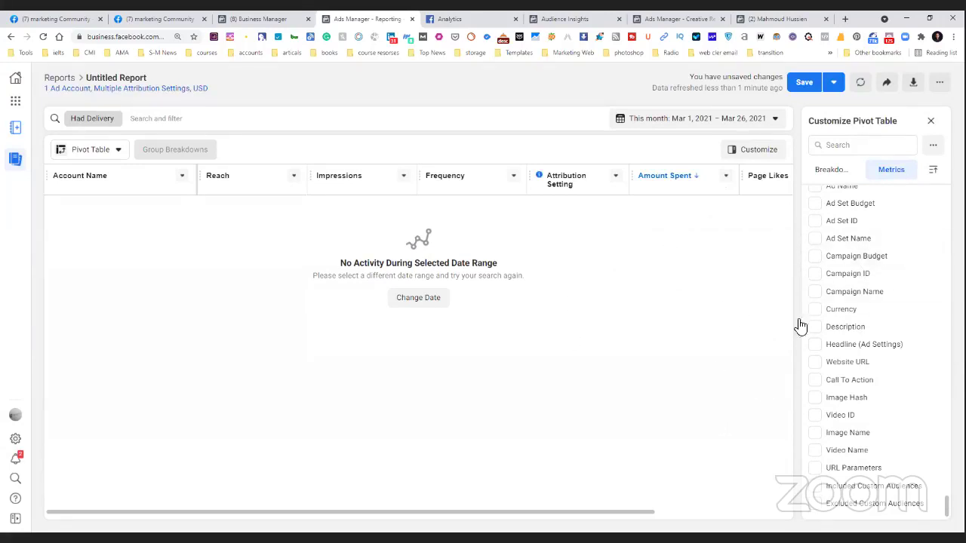
mouse_move(843, 246)
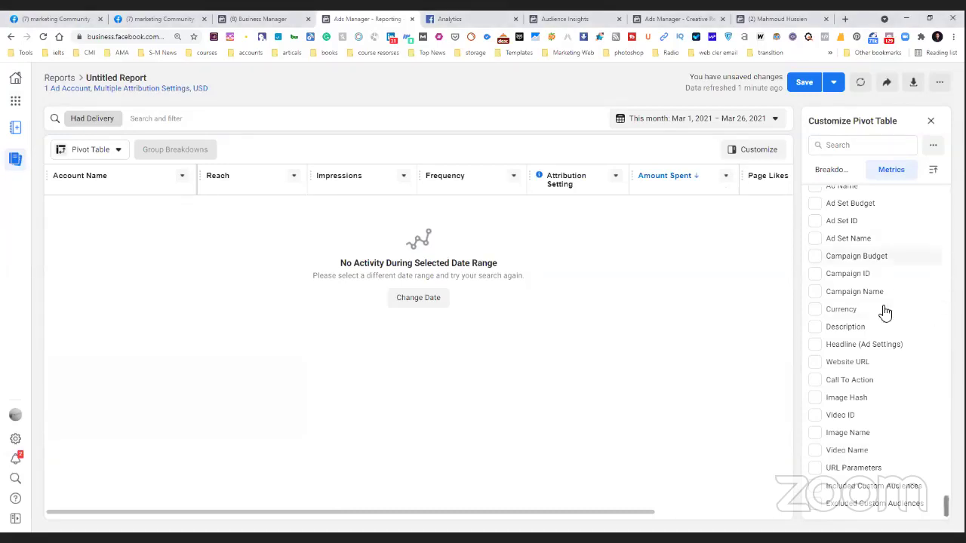
Step: Add the Call To Action metric from the Settings group to the pivot table
scroll(869, 362, "up", 1)
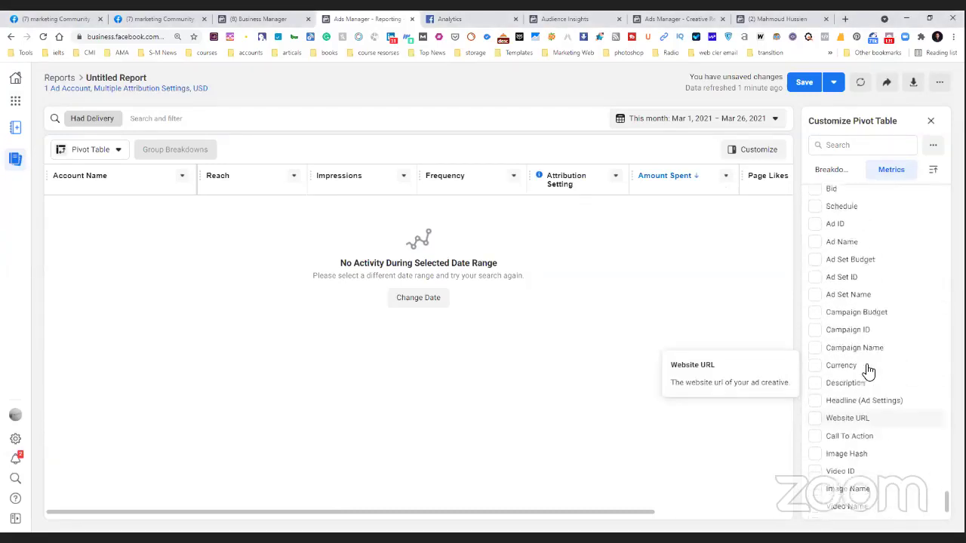
scroll(868, 370, "down", 1)
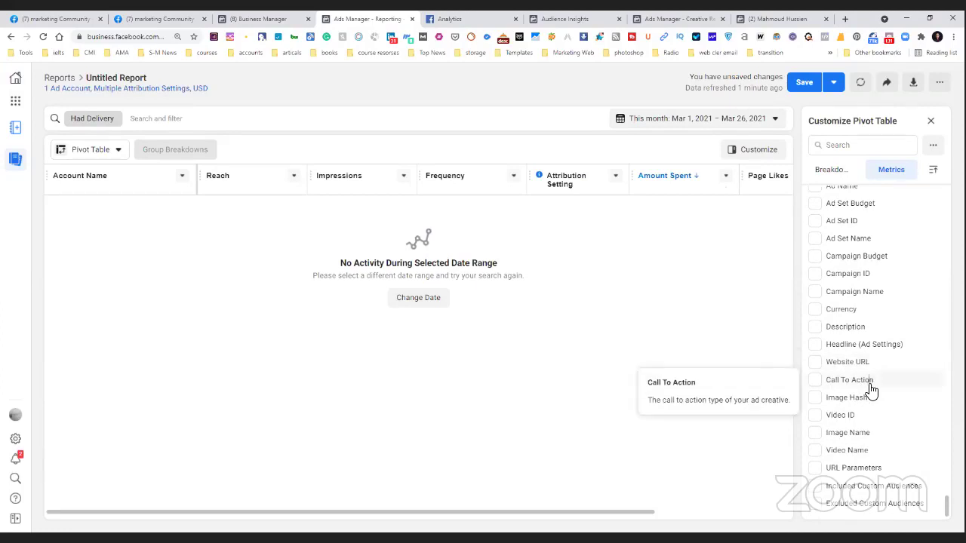
left_click(871, 387)
Step: Return to the selected video metrics and review the added metric columns across the pivot table, up to Video Plays at 75%
scroll(870, 388, "up", 10)
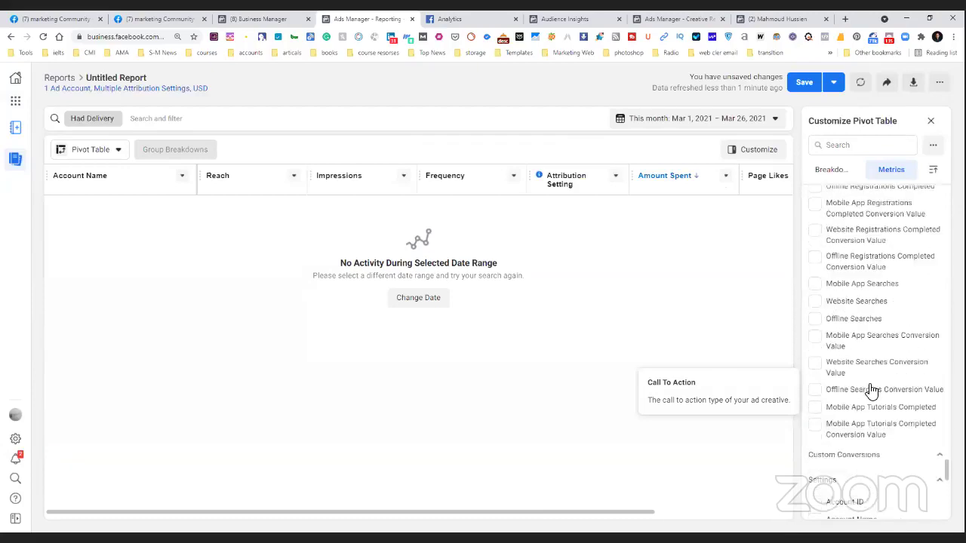
scroll(870, 389, "up", 10)
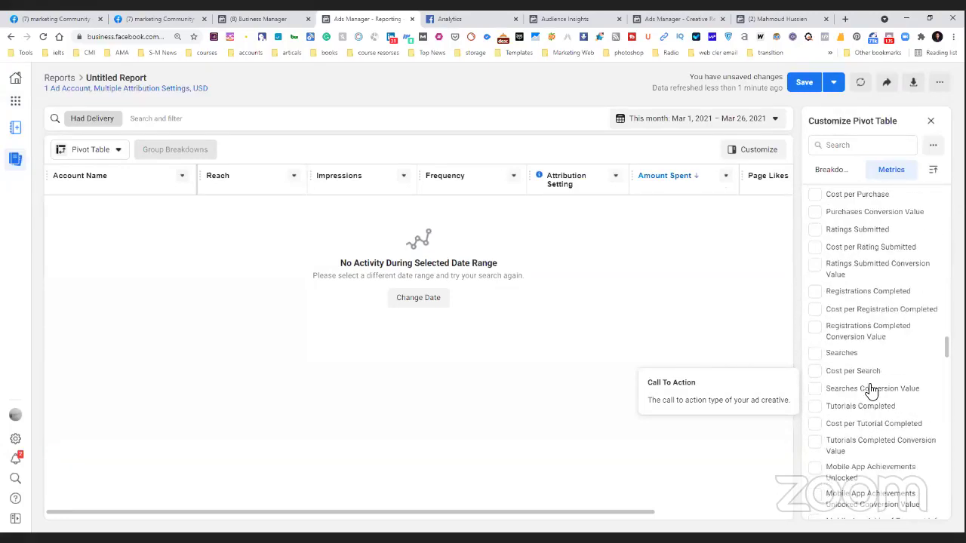
scroll(870, 389, "up", 15)
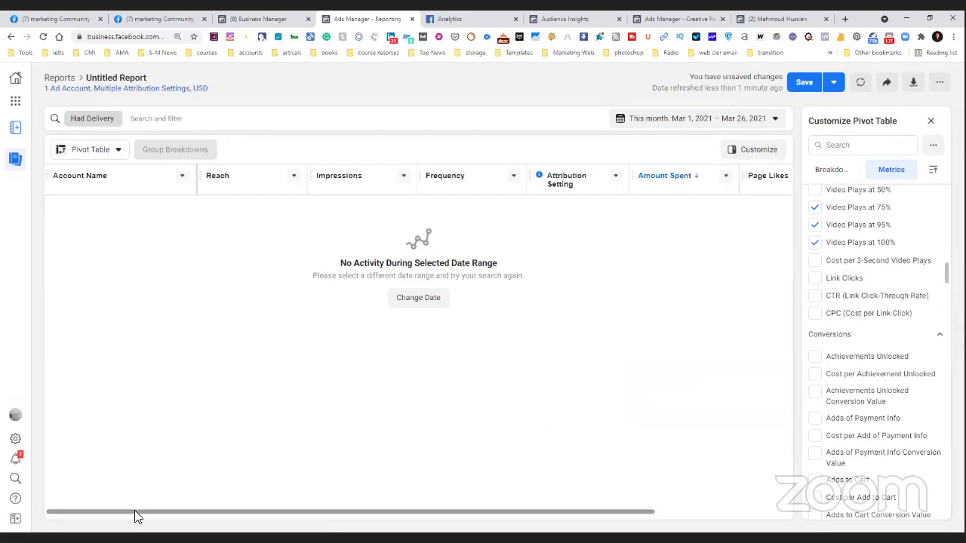
left_click_drag(149, 514, 205, 516)
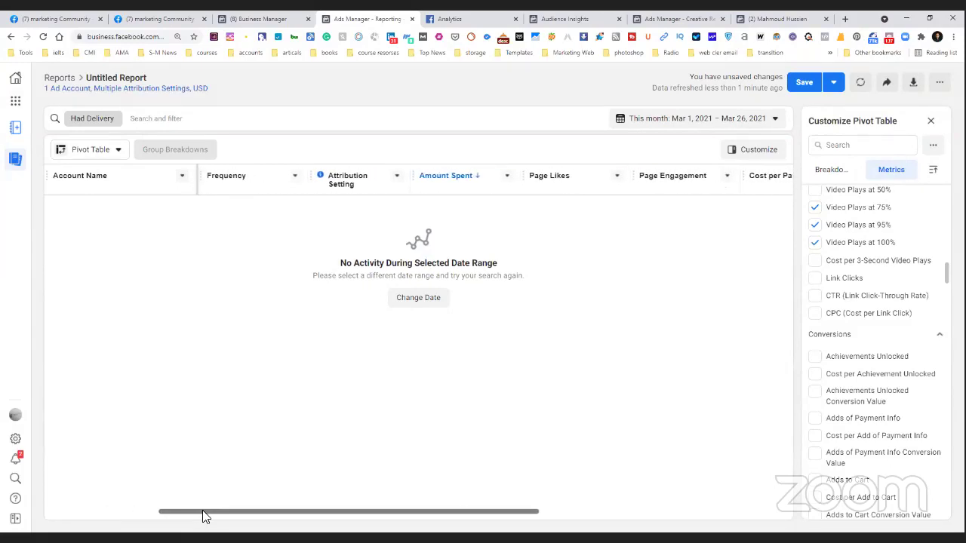
scroll(202, 516, "right", 5)
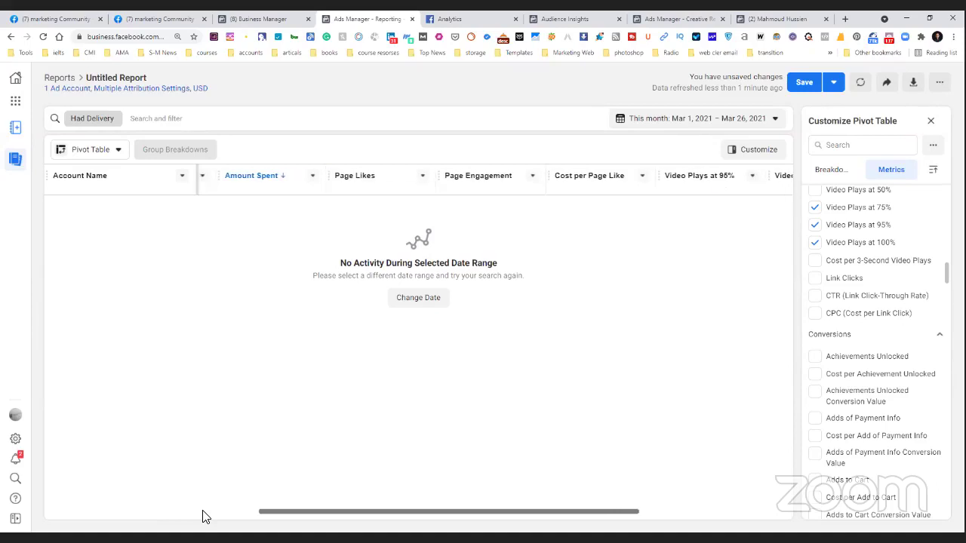
scroll(202, 517, "right", 3)
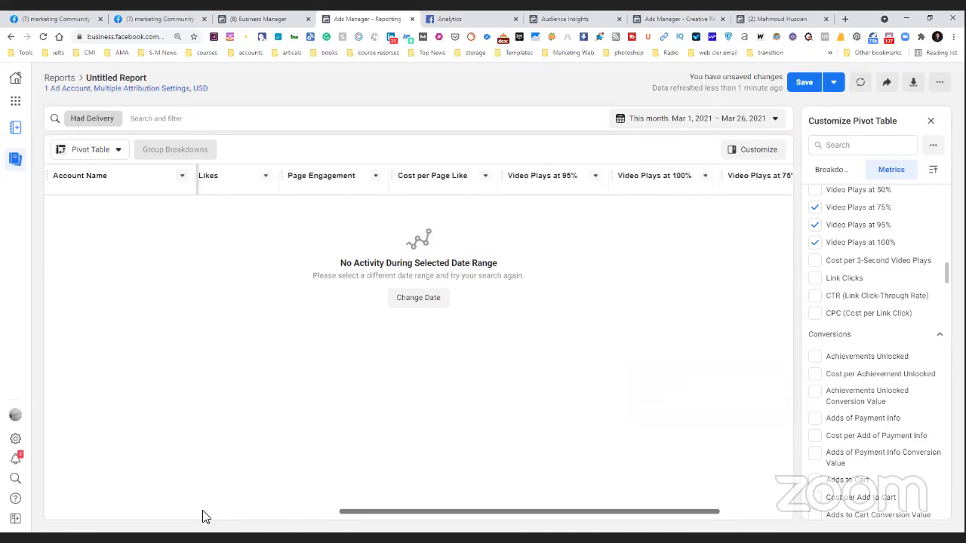
Step: Review the remaining pivot table columns through Call To Action, and return to the first columns and the Popular Metrics group
scroll(203, 516, "right", 3)
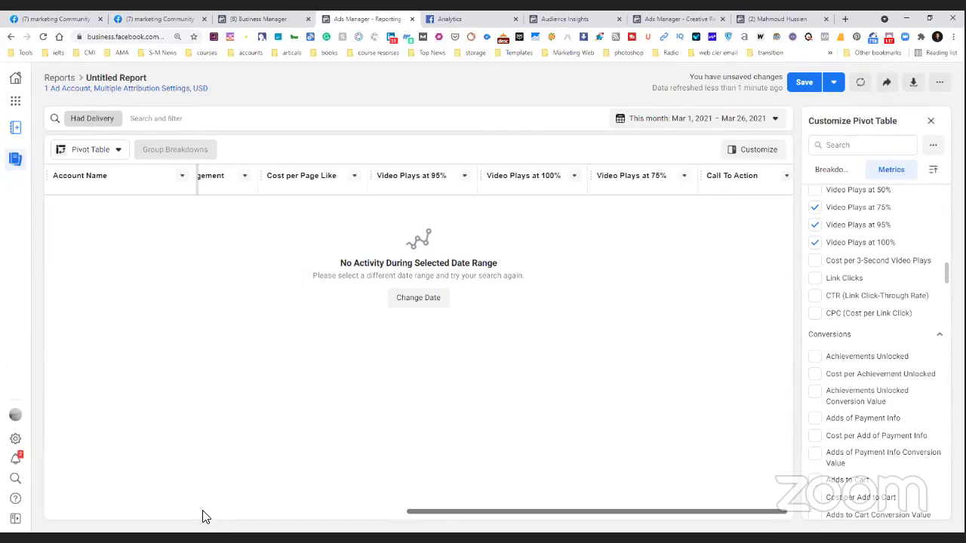
scroll(202, 516, "right", 1)
scroll(340, 466, "left", 10)
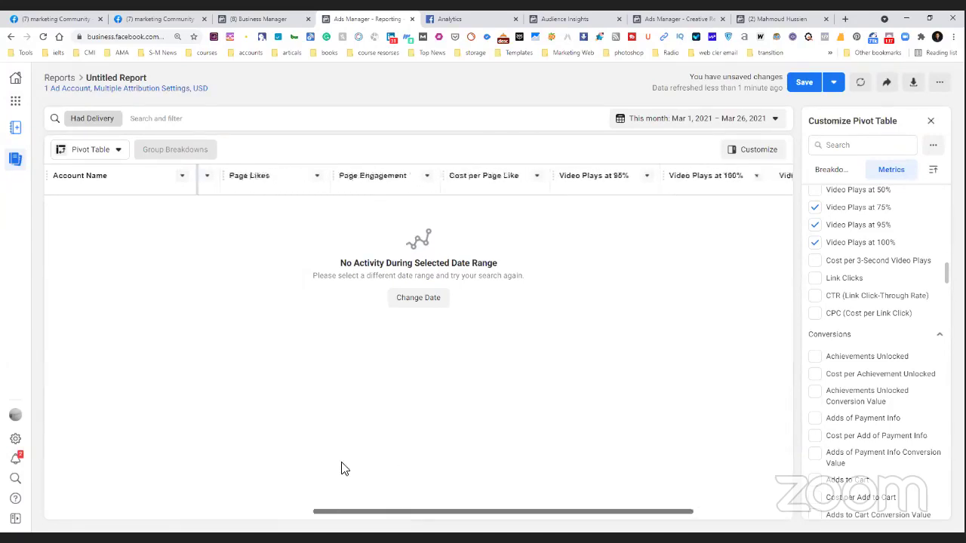
scroll(166, 457, "left", 5)
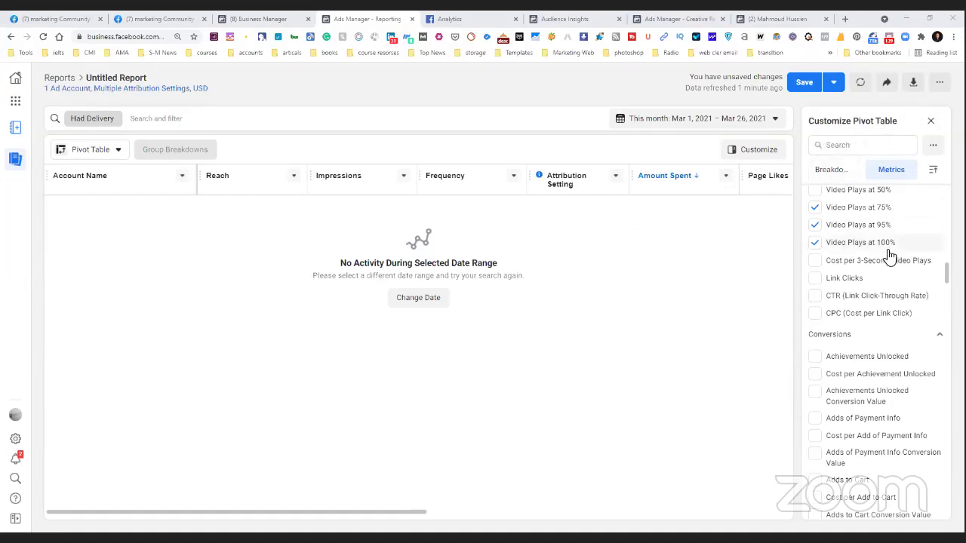
mouse_move(890, 257)
scroll(886, 255, "up", 10)
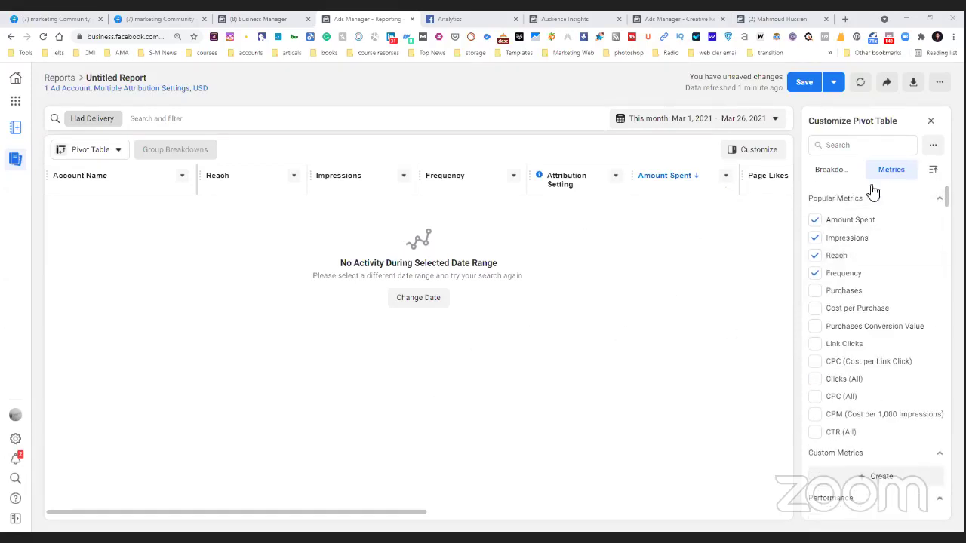
Step: Export the untitled report as .xlsx (formatted data)
left_click(916, 80)
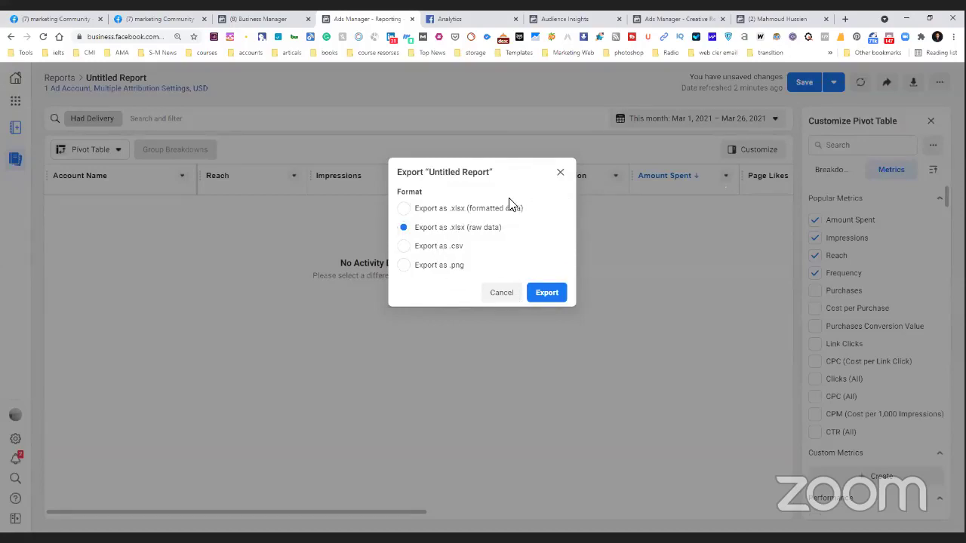
left_click(421, 212)
left_click(542, 294)
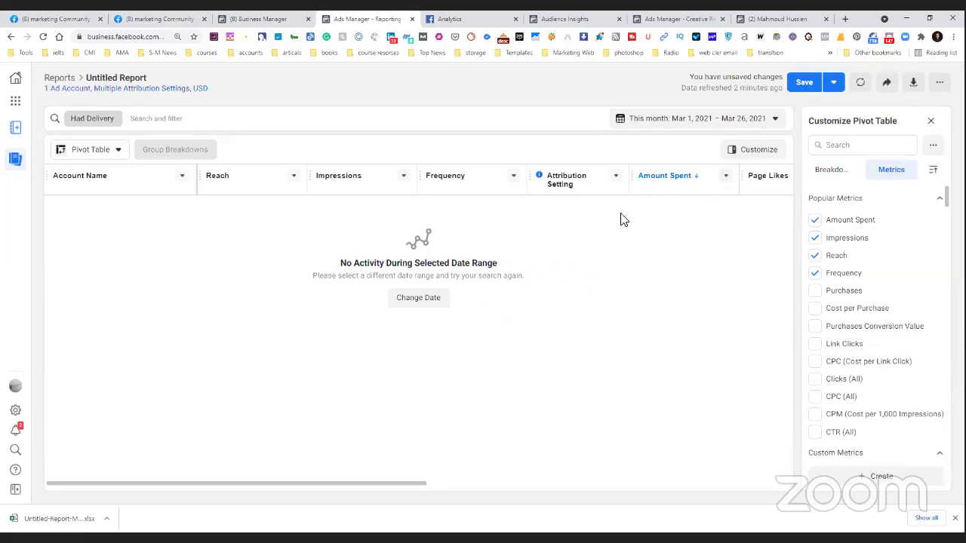
Step: Set the report's date range to Today and hide the pivot table customization sidebar
left_click(721, 121)
left_click(722, 121)
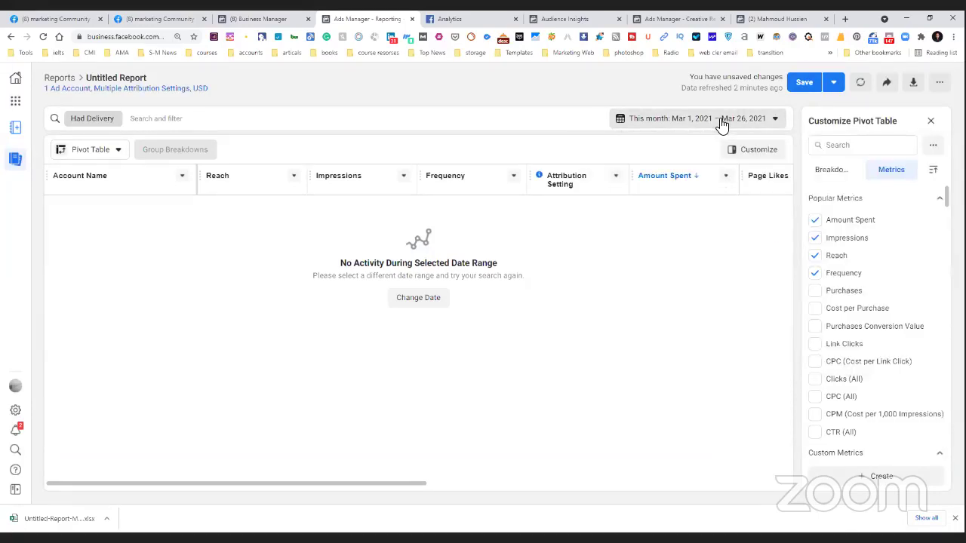
left_click(722, 120)
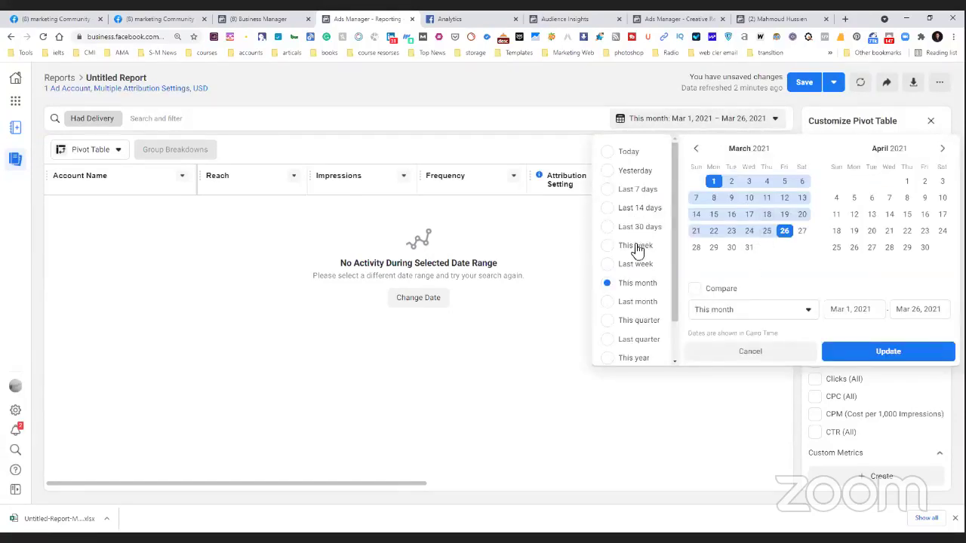
scroll(636, 252, "down", 1)
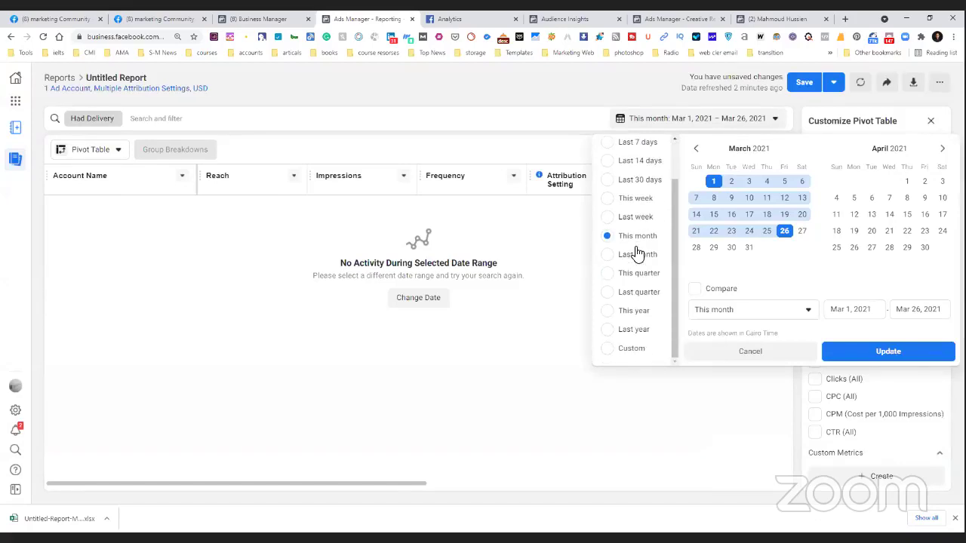
scroll(636, 252, "up", 1)
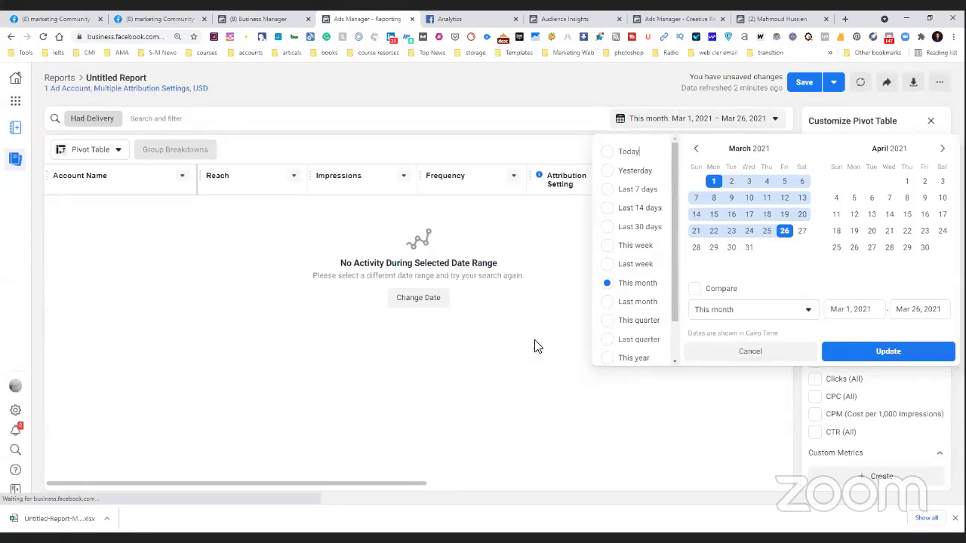
key("Return")
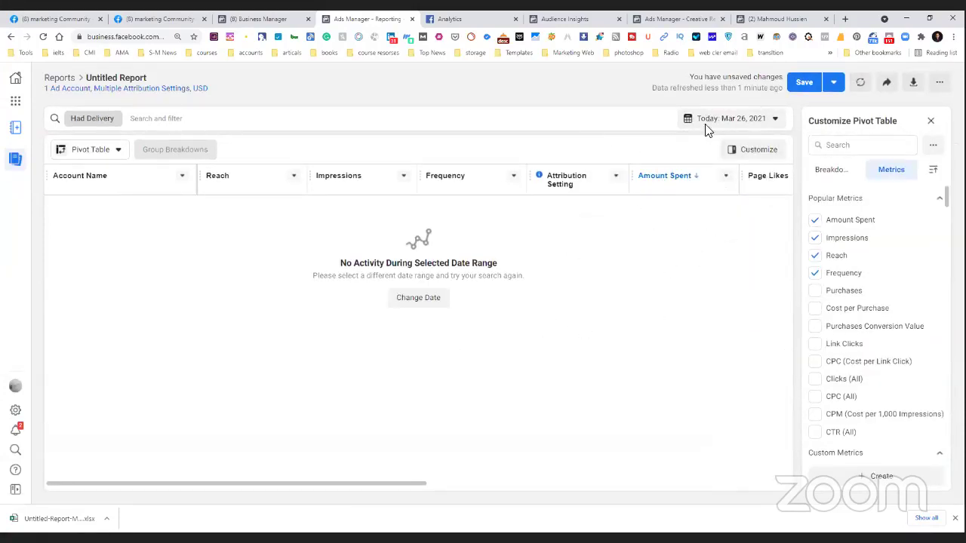
left_click(769, 155)
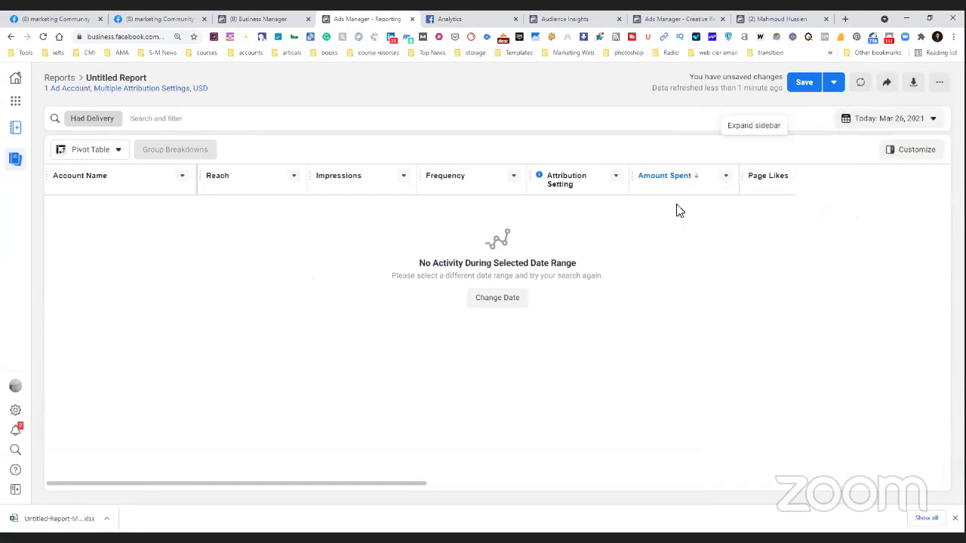
Step: Examine the available report filters, including the Name / ID, Creative and Audience groups, without applying any
left_click(160, 123)
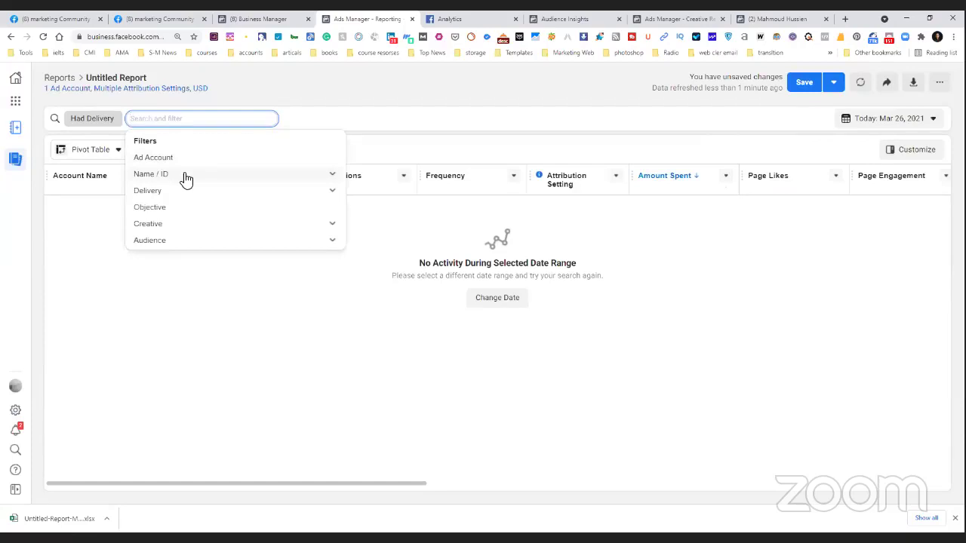
left_click(332, 176)
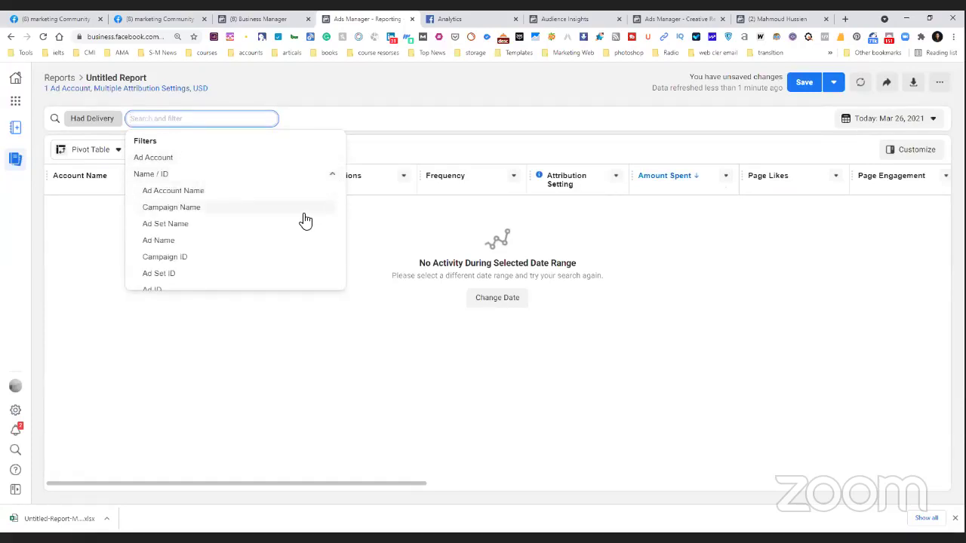
scroll(302, 218, "down", 2)
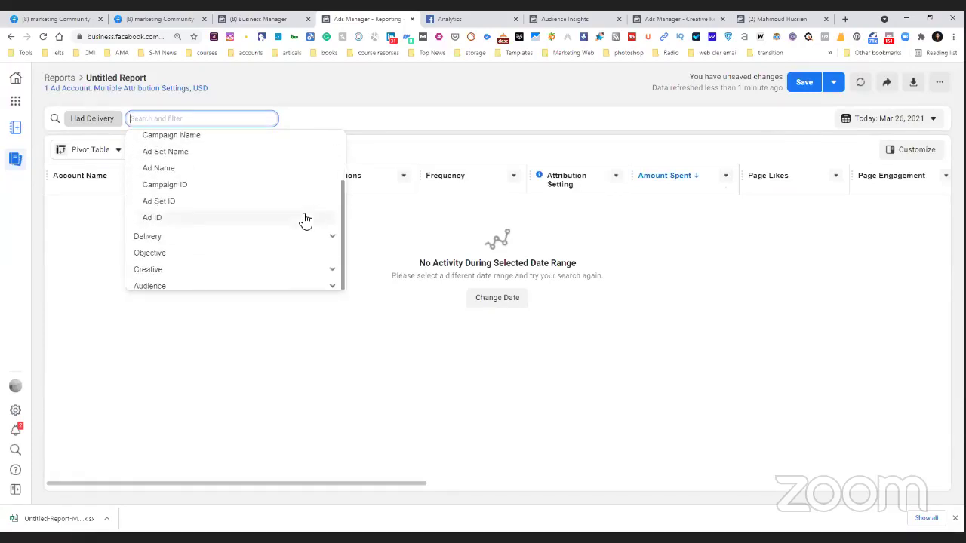
left_click(332, 264)
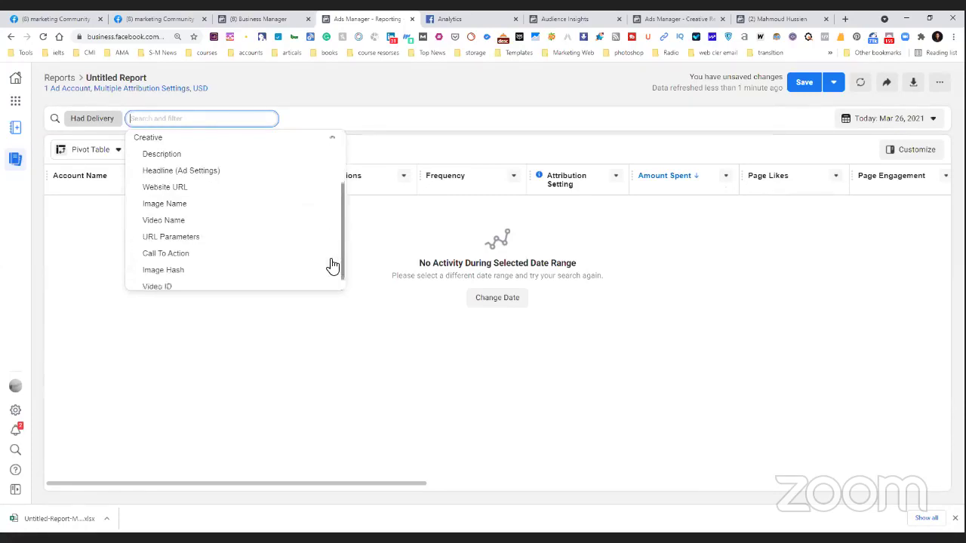
scroll(332, 266, "up", 2)
scroll(333, 266, "down", 4)
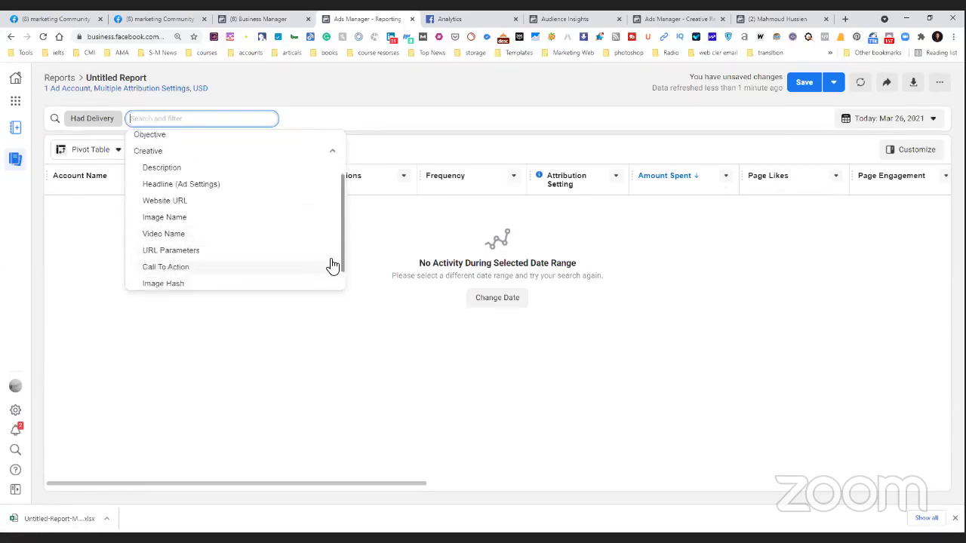
left_click(329, 284)
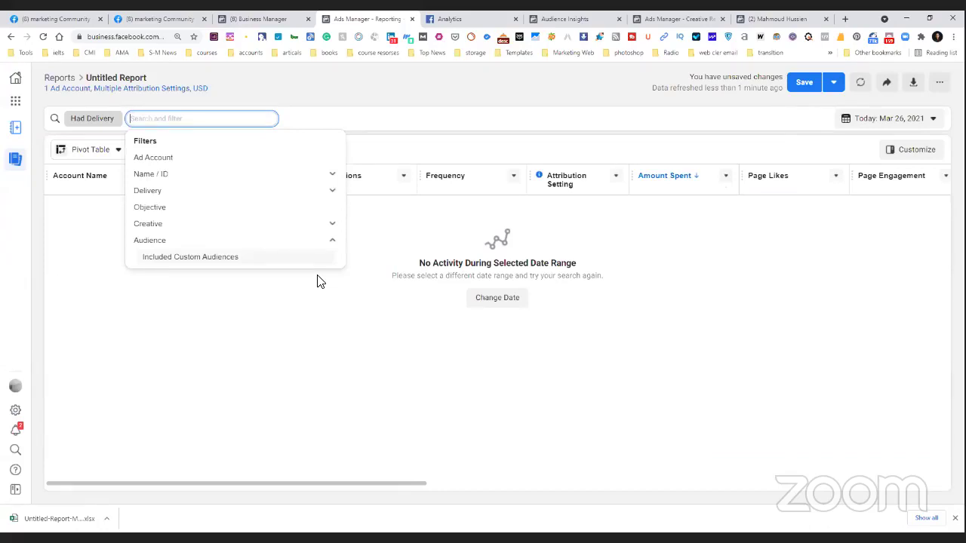
left_click(254, 337)
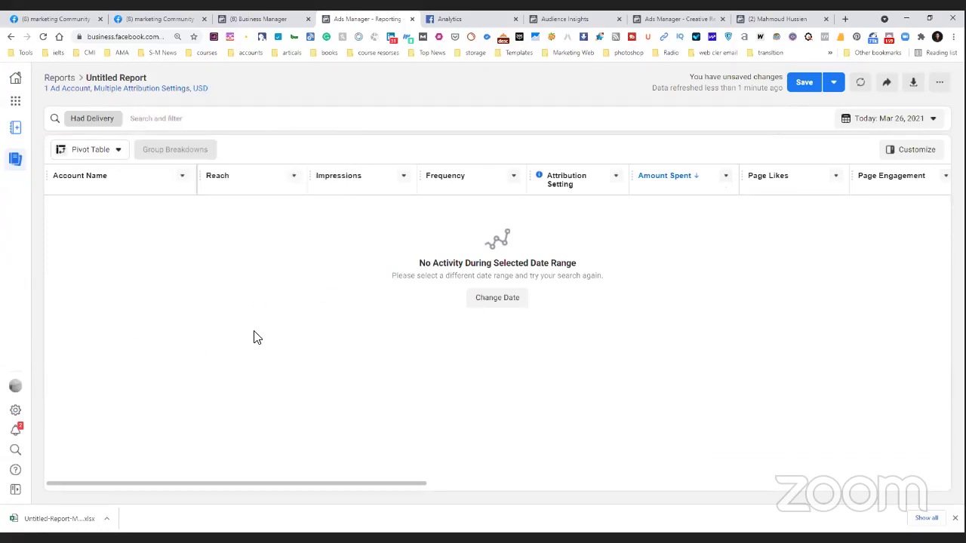
left_click(260, 121)
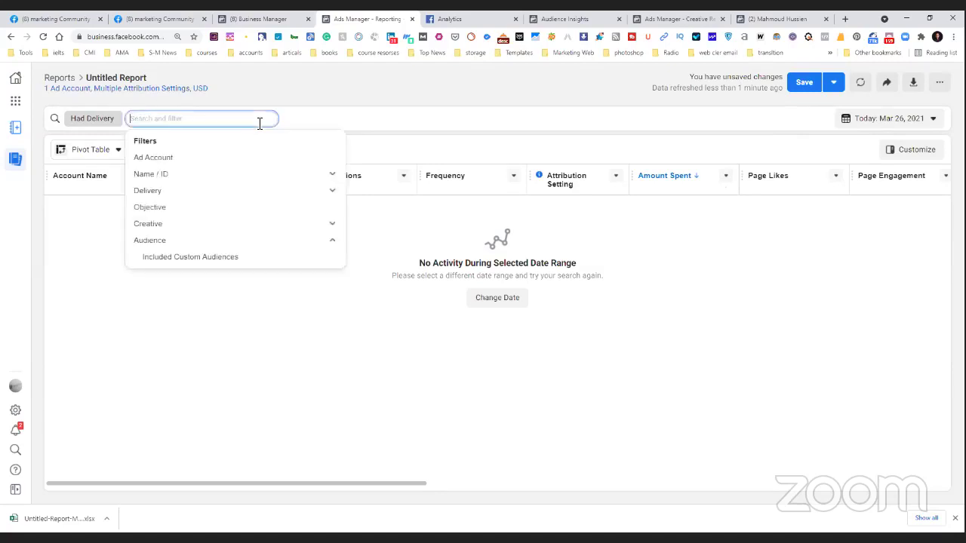
left_click(446, 248)
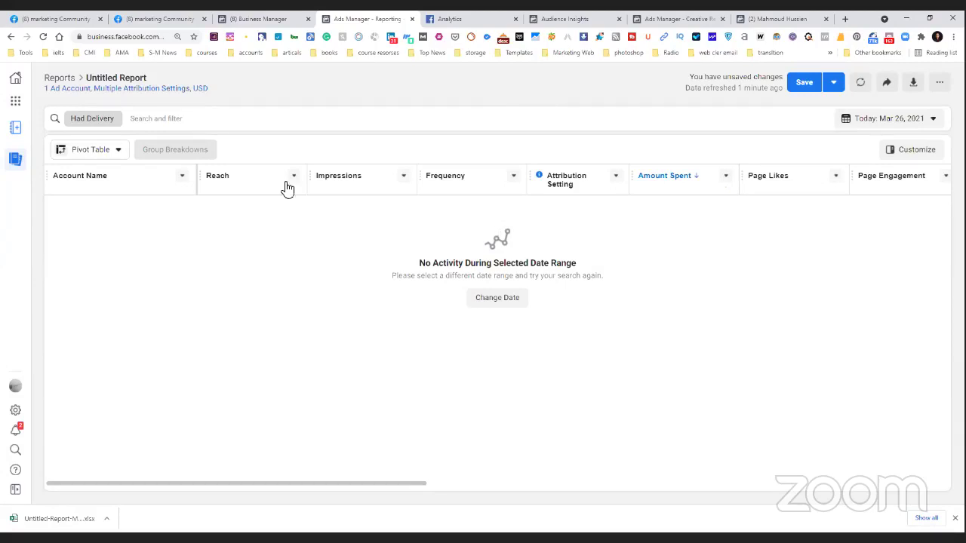
Step: Change the report's visualization from Pivot Table to Trend, and check the available chart types
left_click(107, 155)
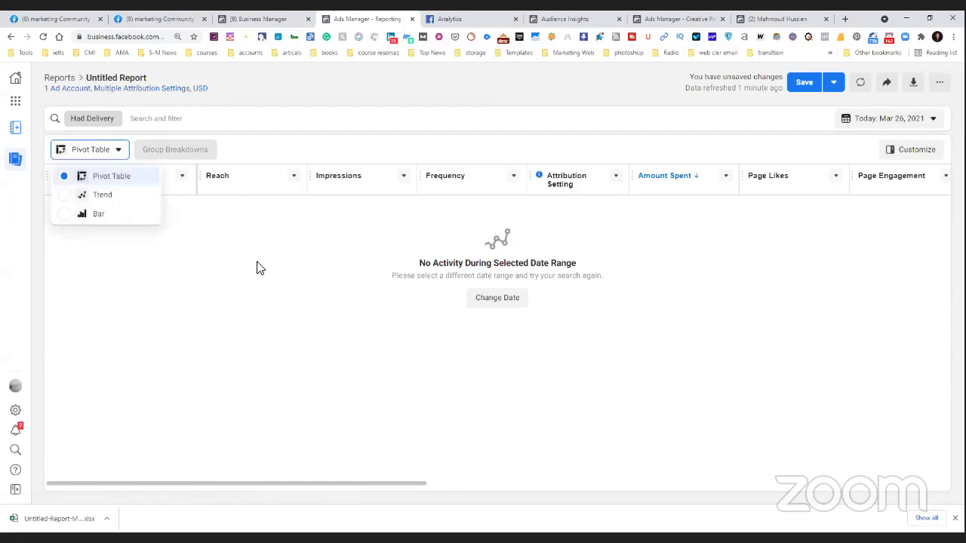
left_click(102, 195)
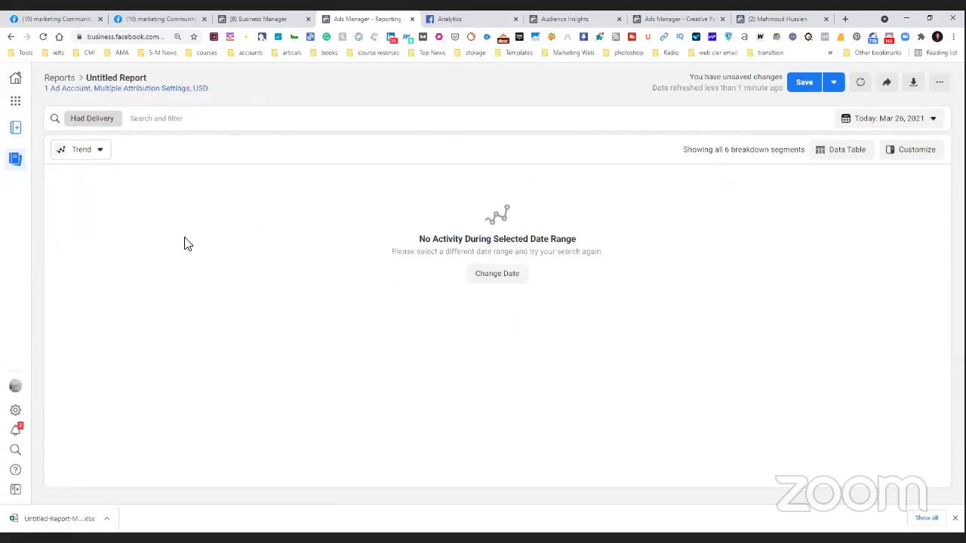
left_click(92, 157)
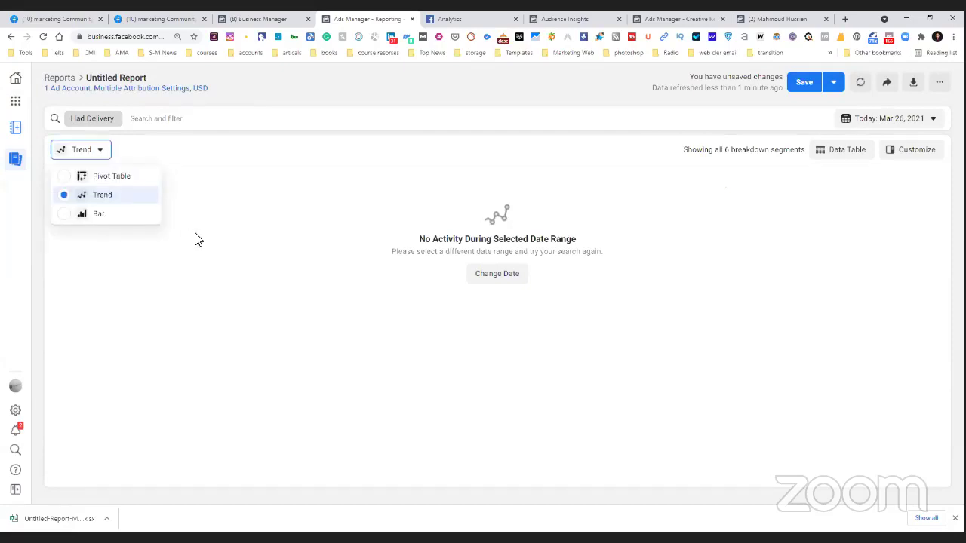
left_click(305, 227)
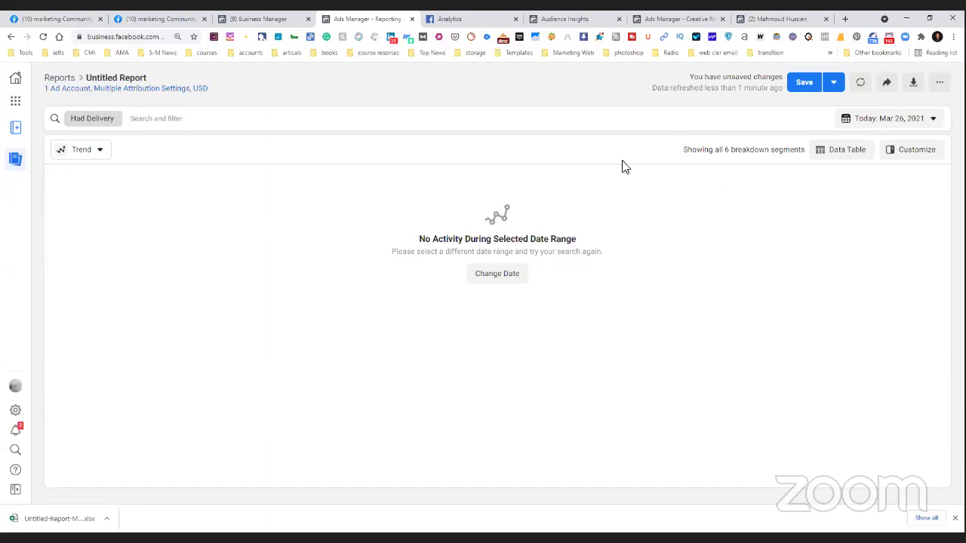
Step: Toggle the trend chart's data table and open the chart's customization settings to inspect the order of its Y-axis metrics
left_click(843, 158)
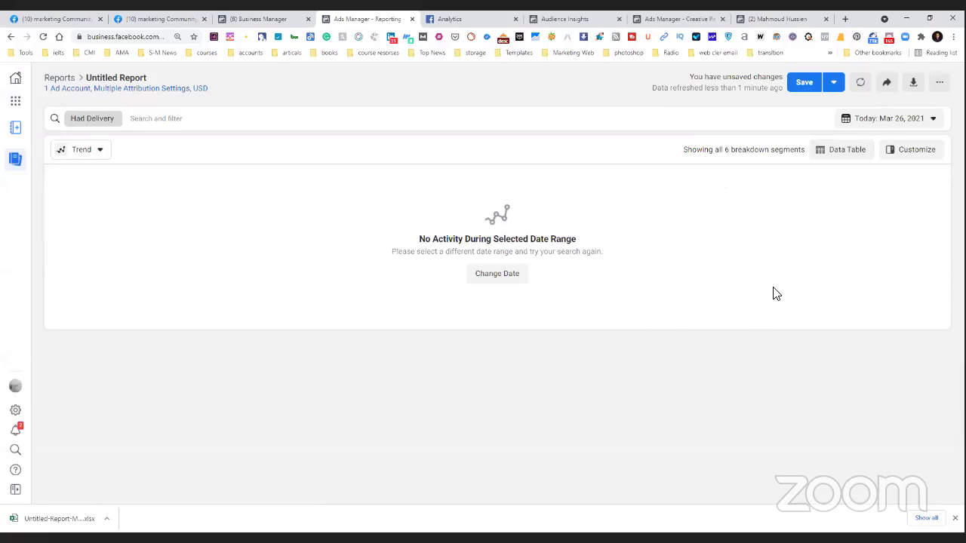
left_click(911, 157)
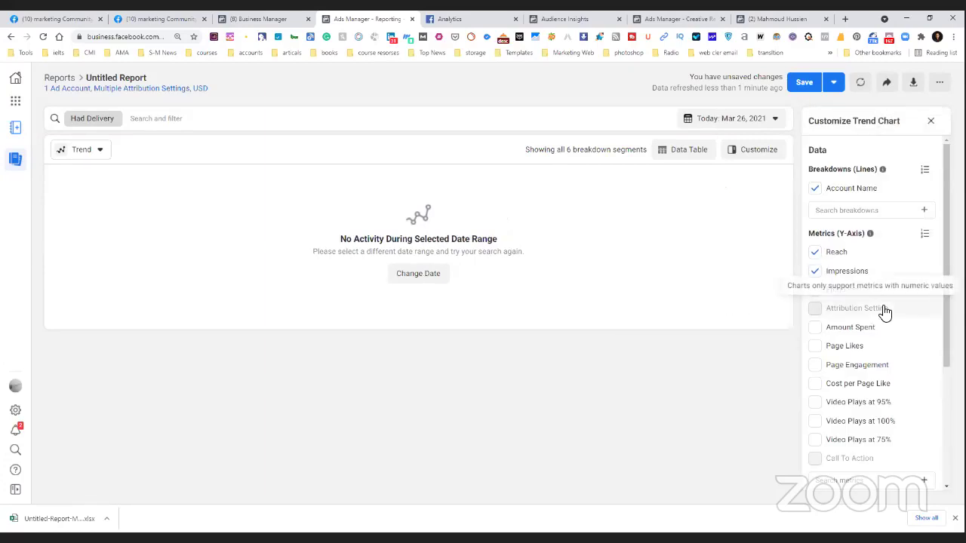
scroll(905, 294, "up", 1)
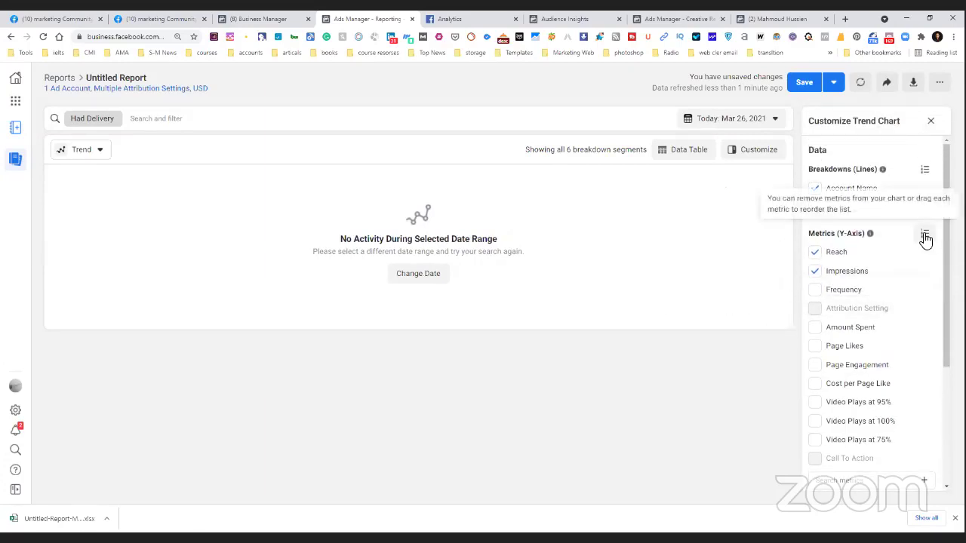
left_click(925, 235)
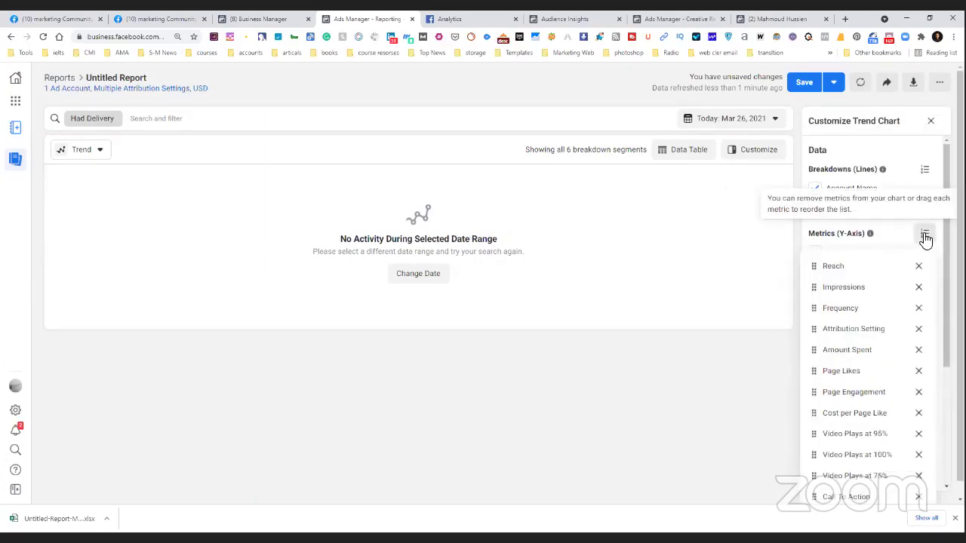
left_click(925, 237)
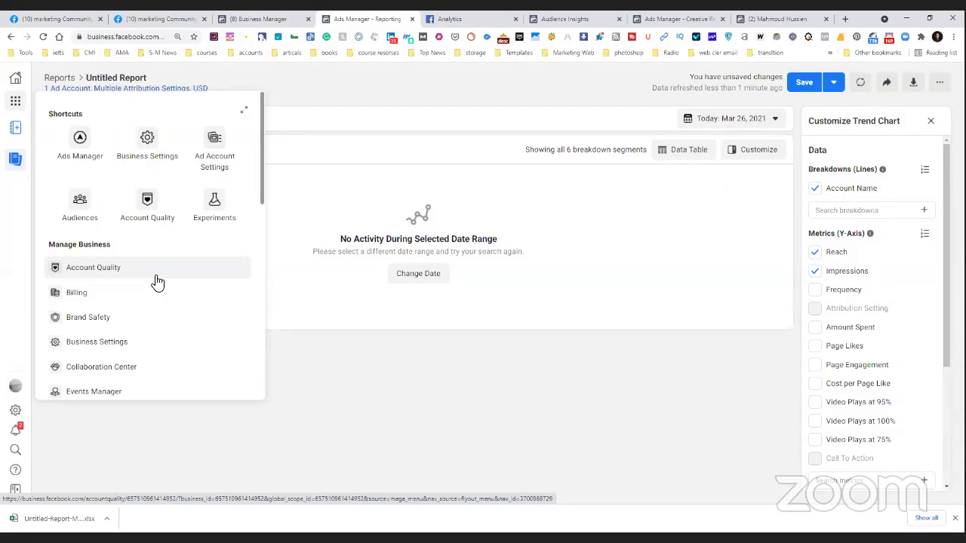
Step: Look through the Business Manager tools list, from the shortcuts and Manage Business to Analyze and Report and Commerce Manager
scroll(157, 282, "down", 5)
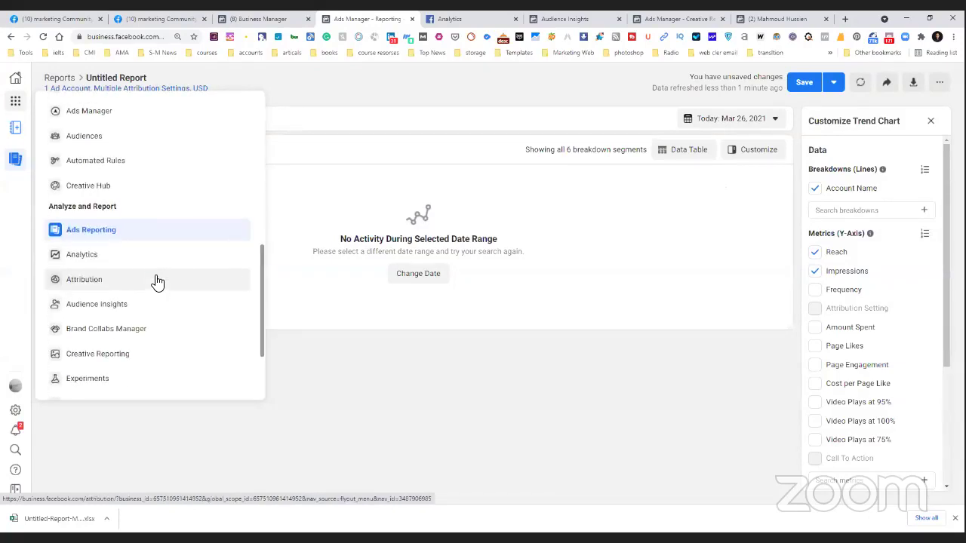
scroll(157, 282, "down", 3)
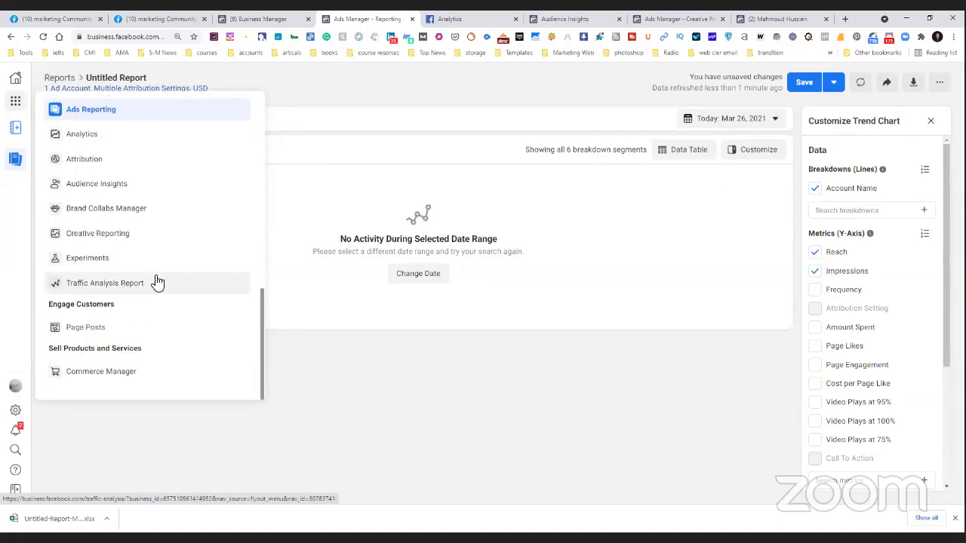
scroll(157, 282, "up", 2)
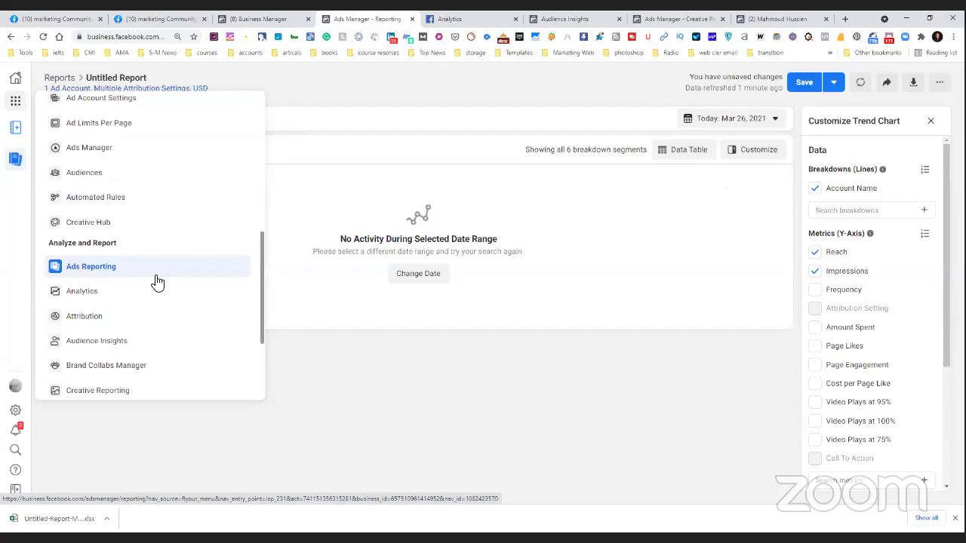
scroll(157, 282, "up", 5)
scroll(156, 280, "down", 5)
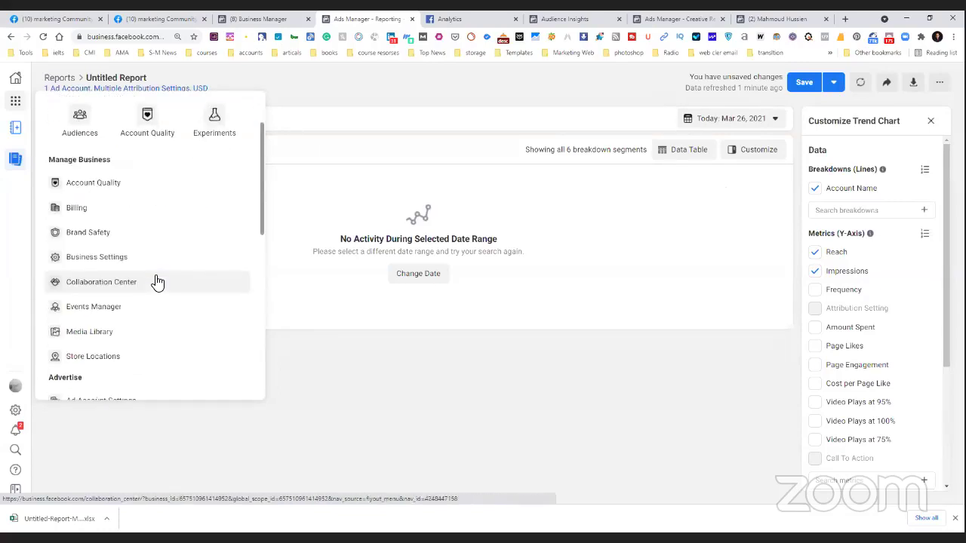
scroll(155, 280, "up", 5)
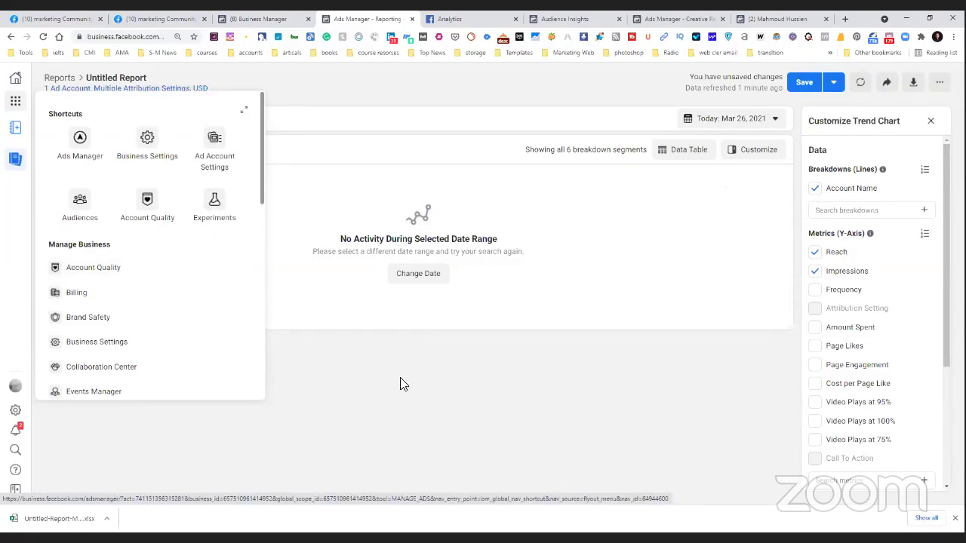
Step: Close the tools list and open the analytics of the second Facebook Page among the recent entities in the Analytics tab
left_click(496, 230)
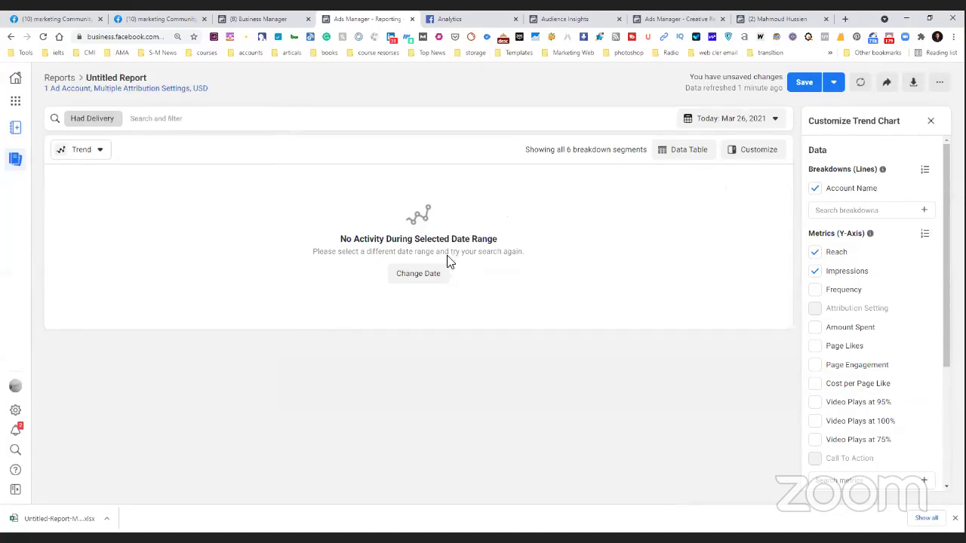
left_click(460, 16)
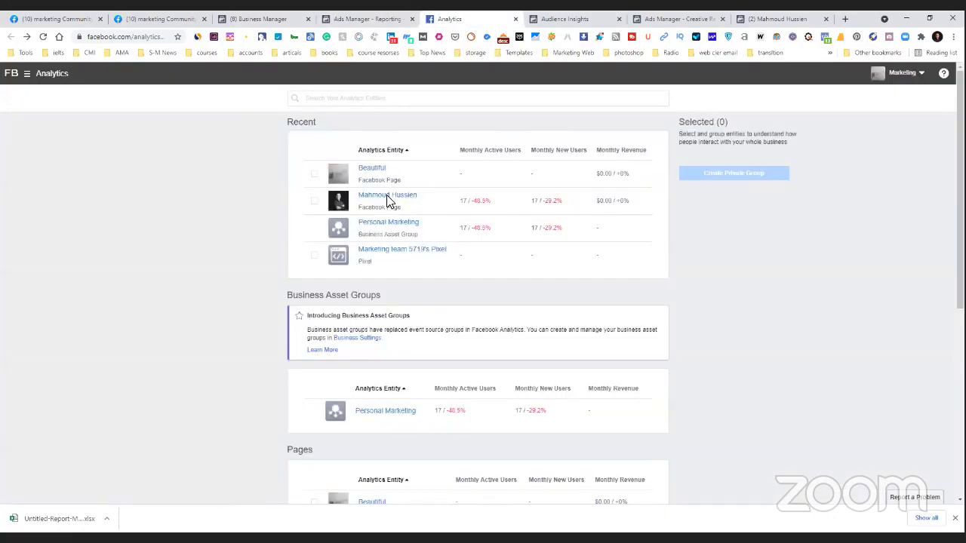
left_click(386, 194)
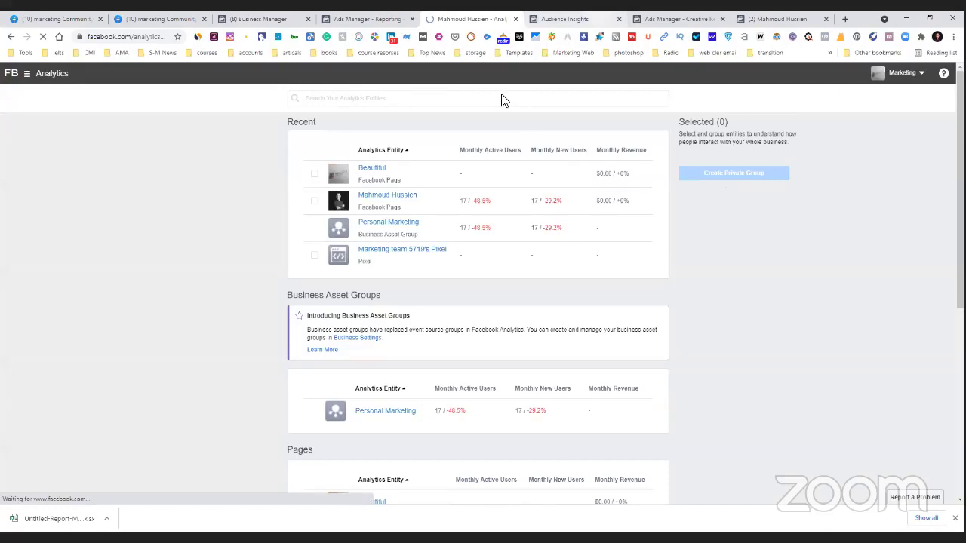
Step: Return to the Ads Reporting tab and look through the Advertise, Analyze and Report, and Engage Customers tools in the tools list
key("ctrl+Tab")
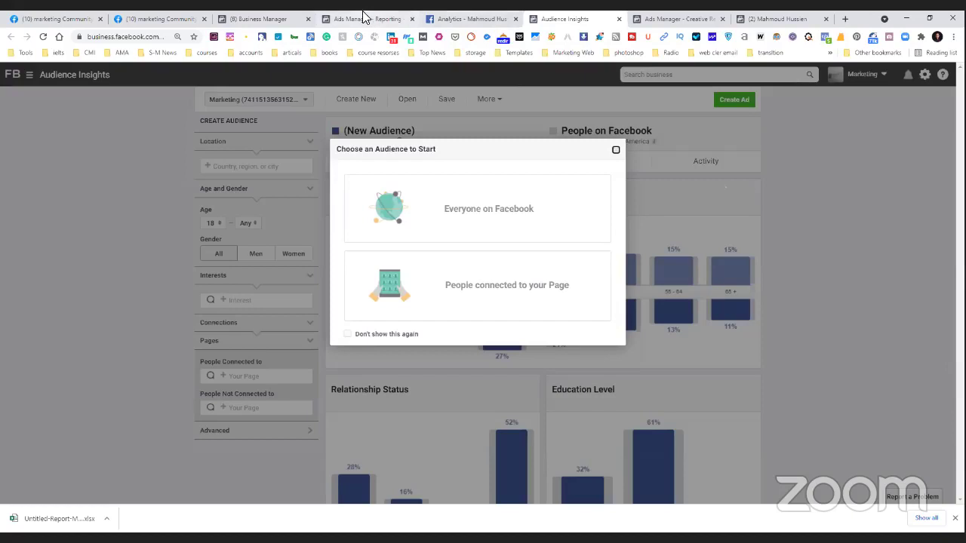
key("ctrl+shift+Tab")
key("ctrl+shift+Tab")
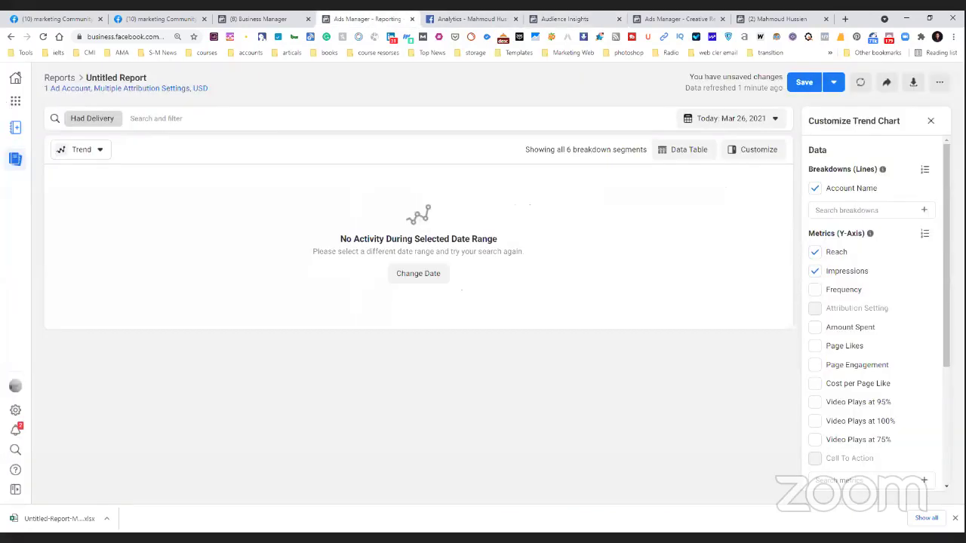
left_click(15, 102)
scroll(147, 294, "down", 10)
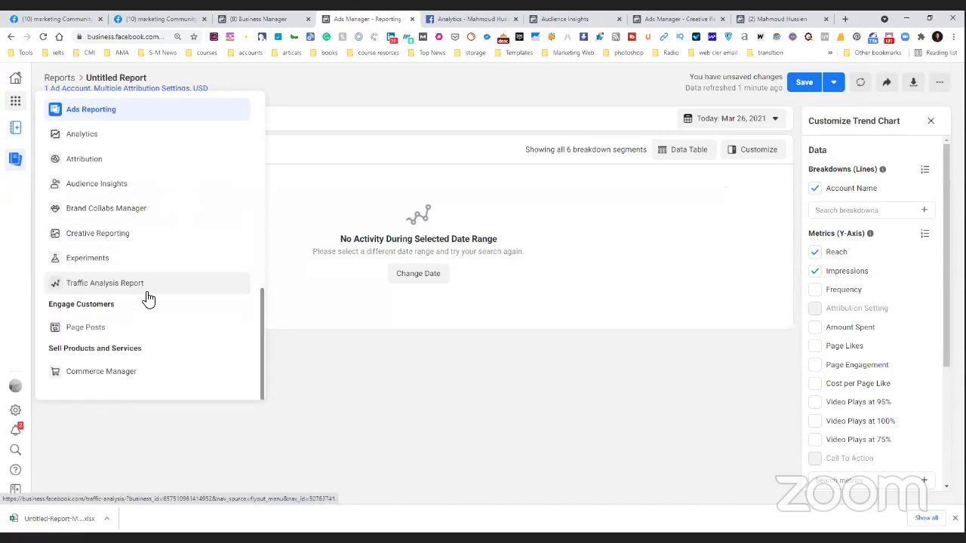
scroll(148, 299, "up", 2)
scroll(149, 300, "down", 2)
scroll(149, 300, "up", 4)
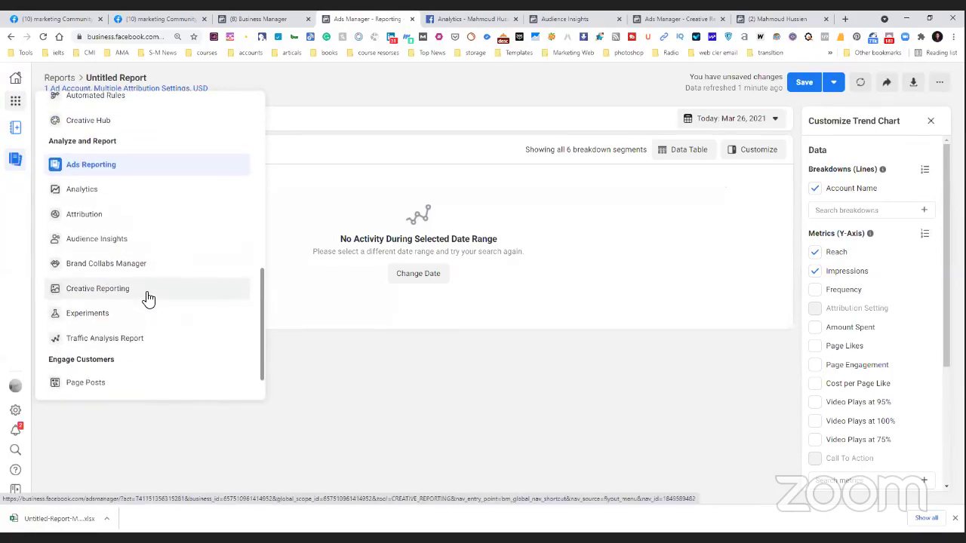
scroll(149, 300, "up", 3)
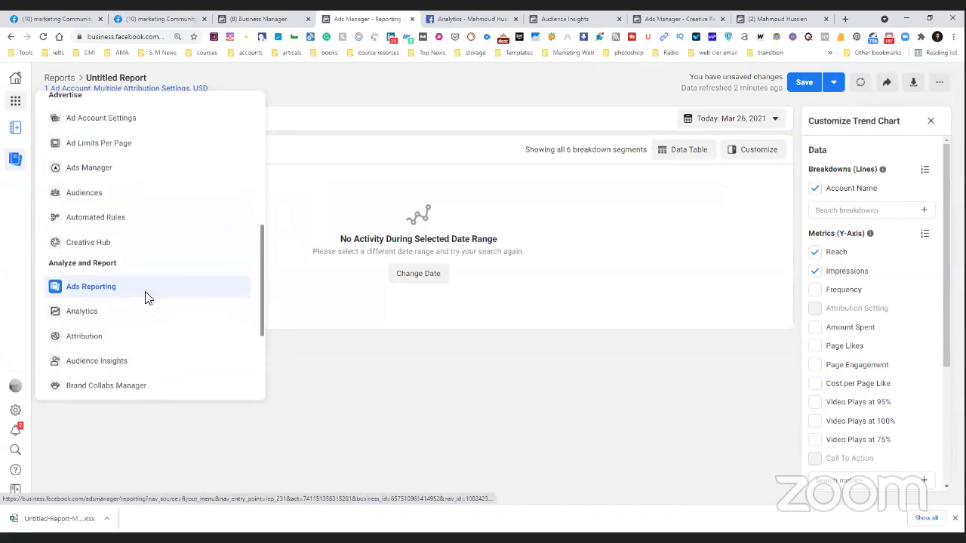
scroll(147, 298, "up", 1)
scroll(147, 298, "down", 5)
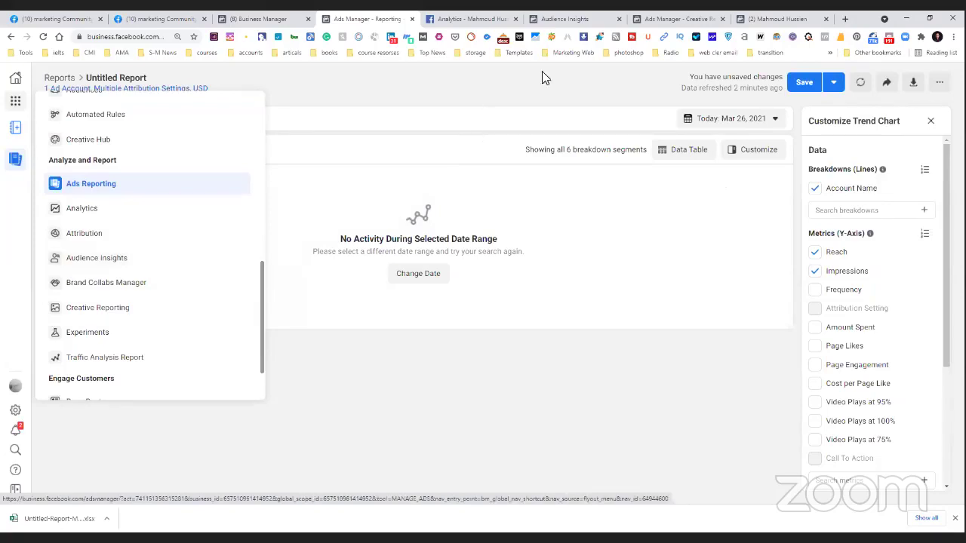
Step: Start a new audience in the Audience Insights tab based on Everyone on Facebook, and dismiss the location tip
left_click(566, 17)
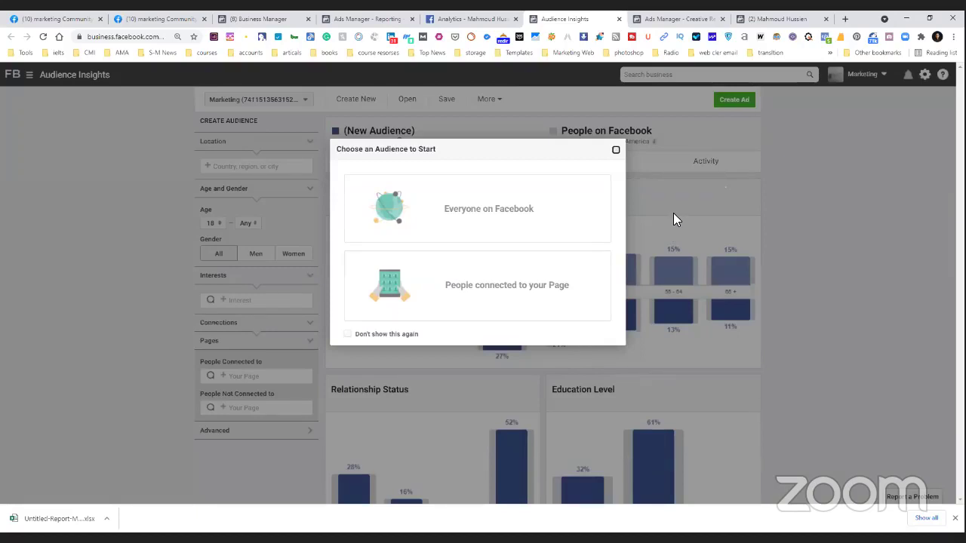
left_click(516, 212)
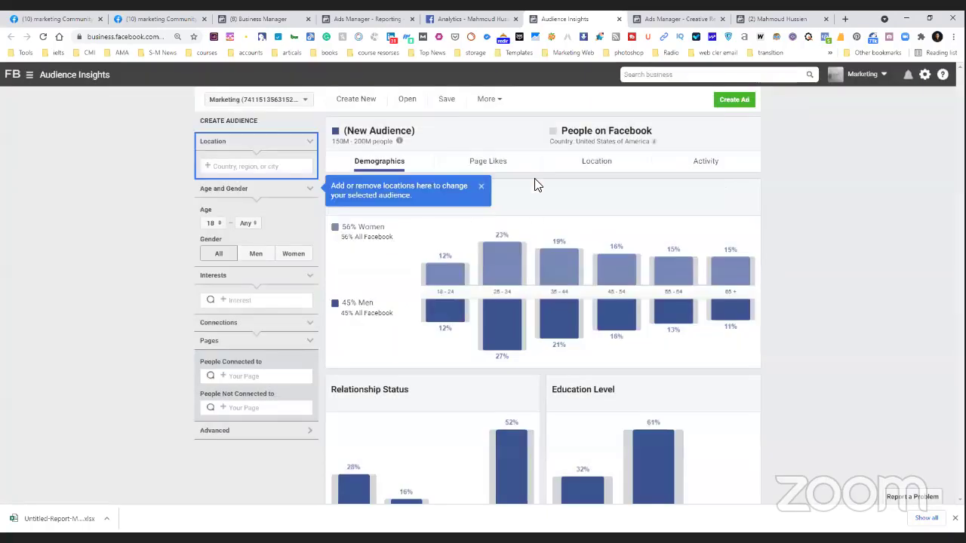
left_click(482, 189)
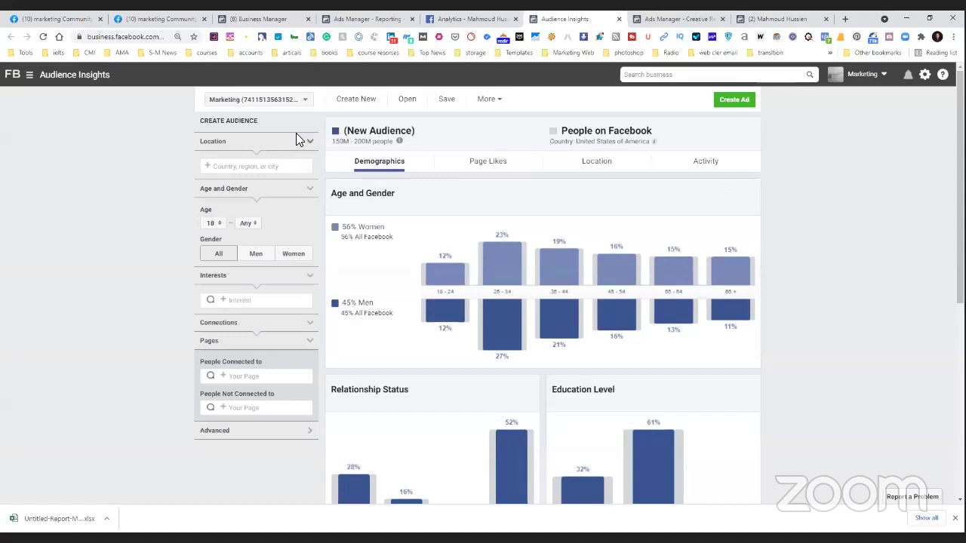
Step: Set the new audience's location to the country Egypt
left_click(229, 167)
type("eg")
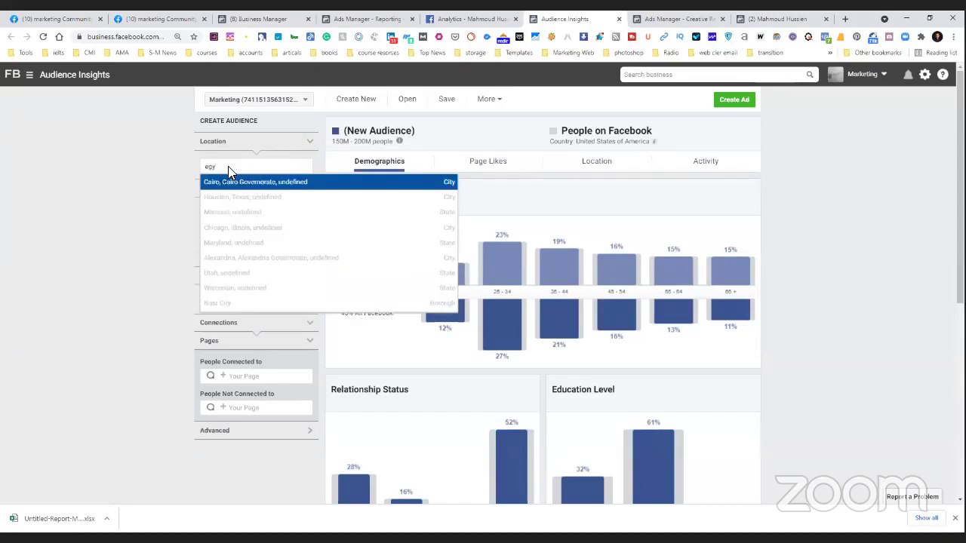
type("y")
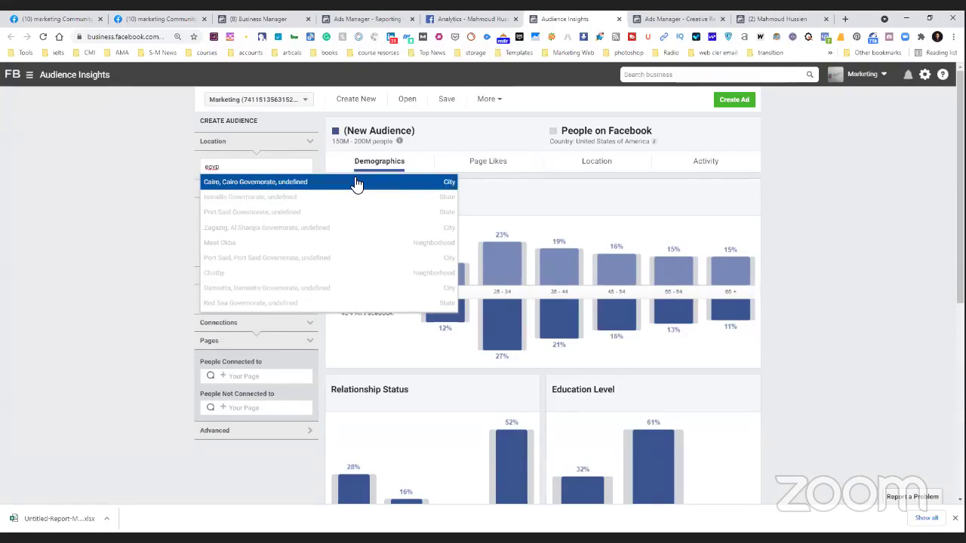
type("t")
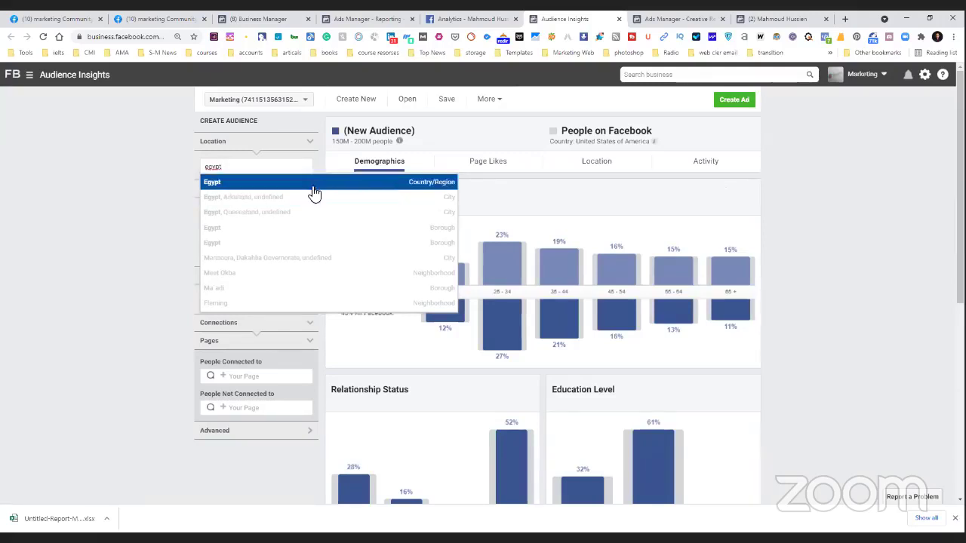
left_click(428, 188)
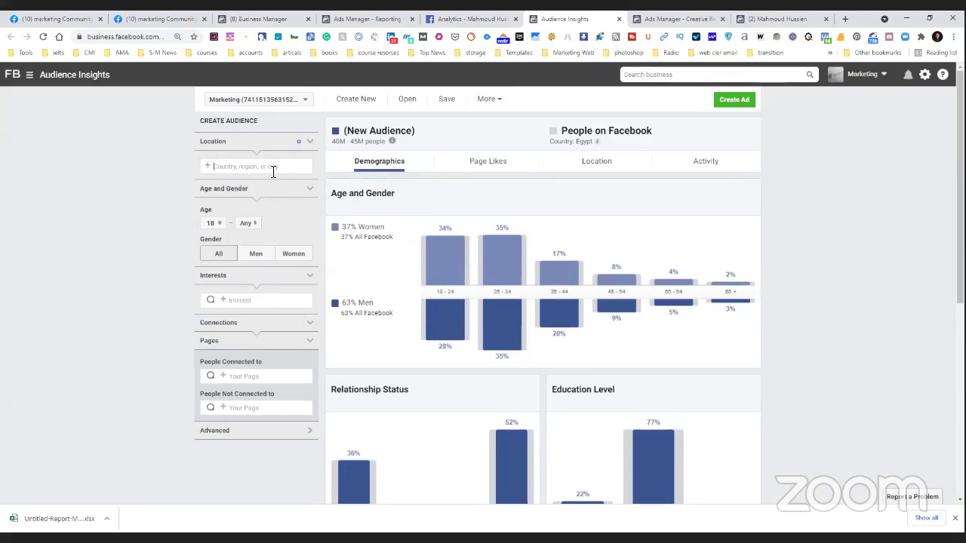
Step: Try repeatedly to add the country Egypt again as the audience's location
type("egy")
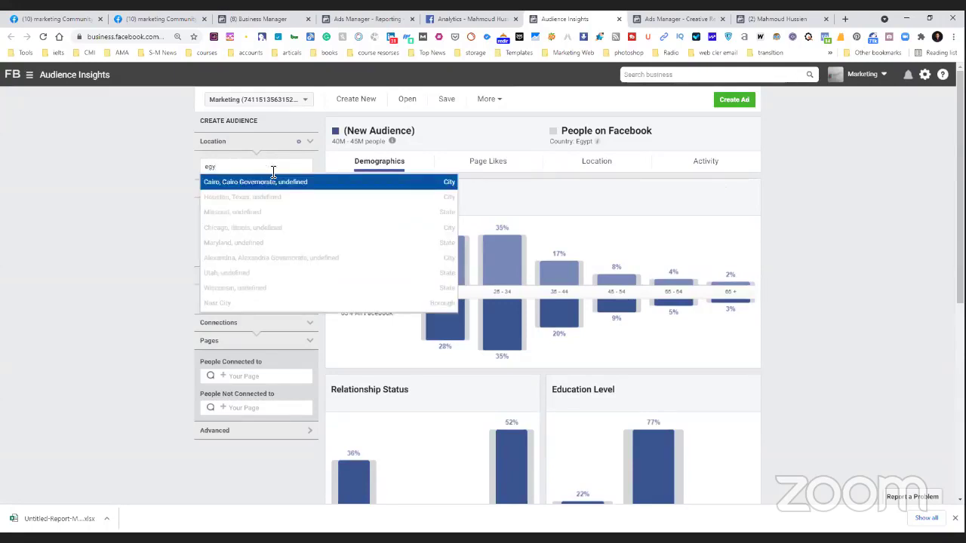
type("pt")
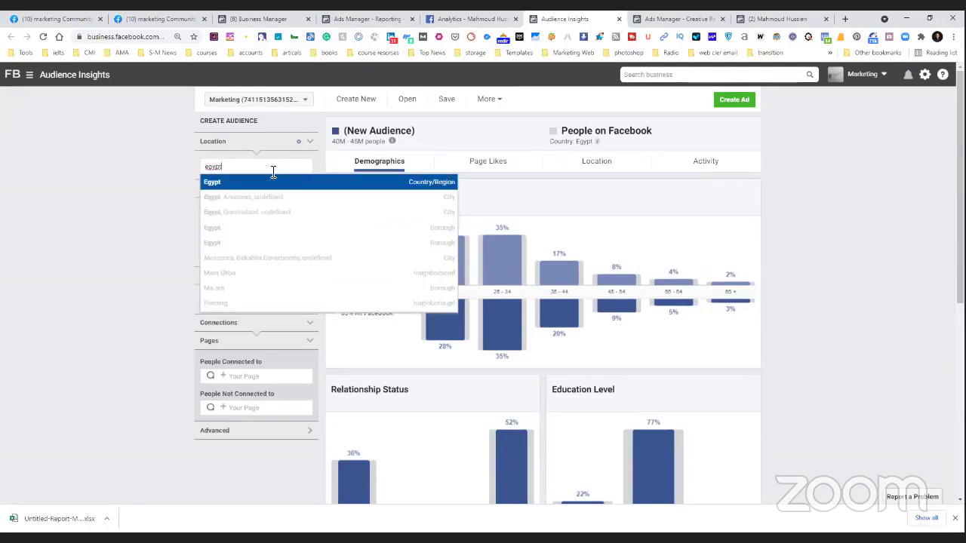
left_click(434, 184)
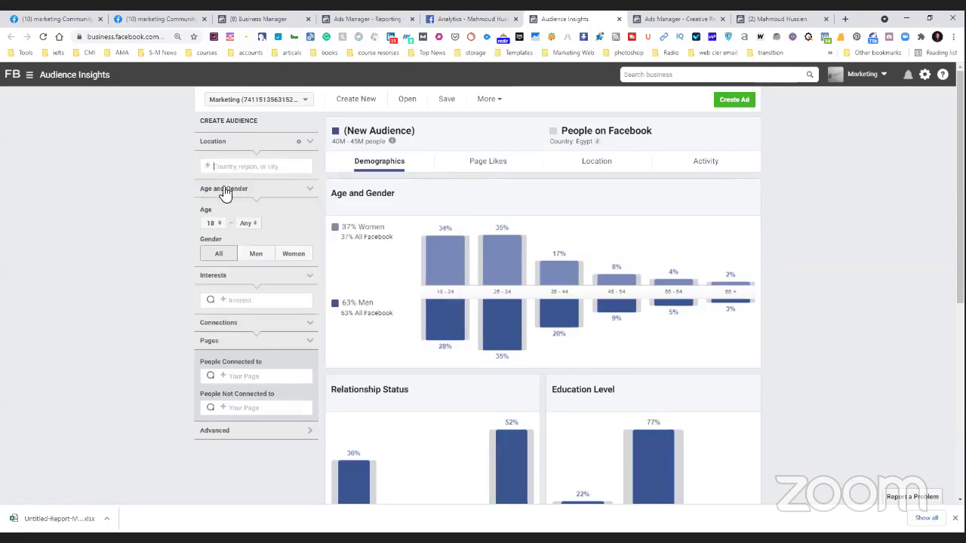
type("egy")
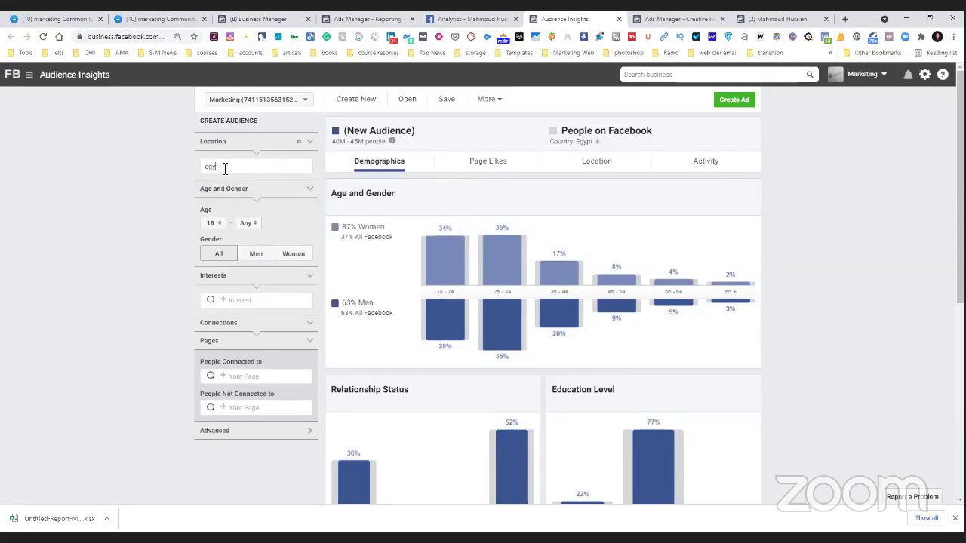
type("pt")
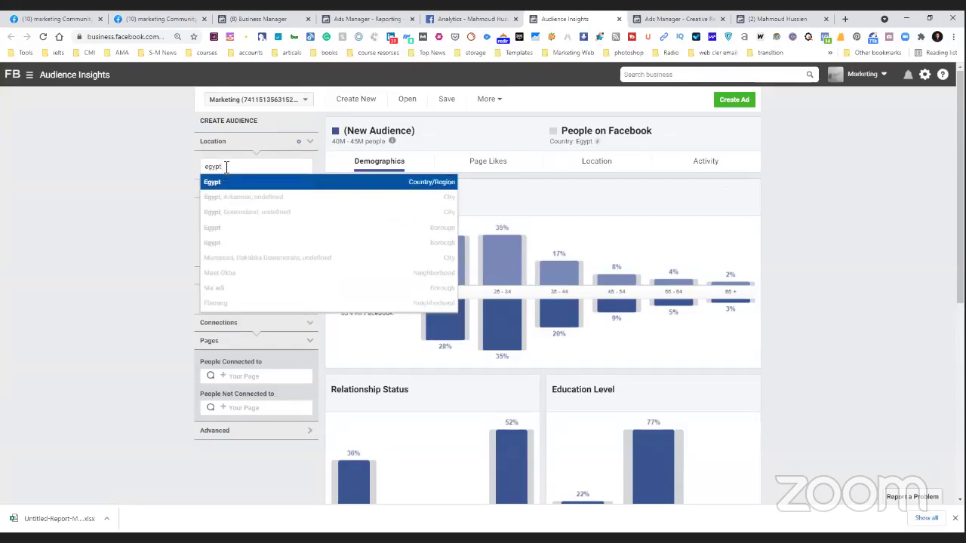
left_click(222, 187)
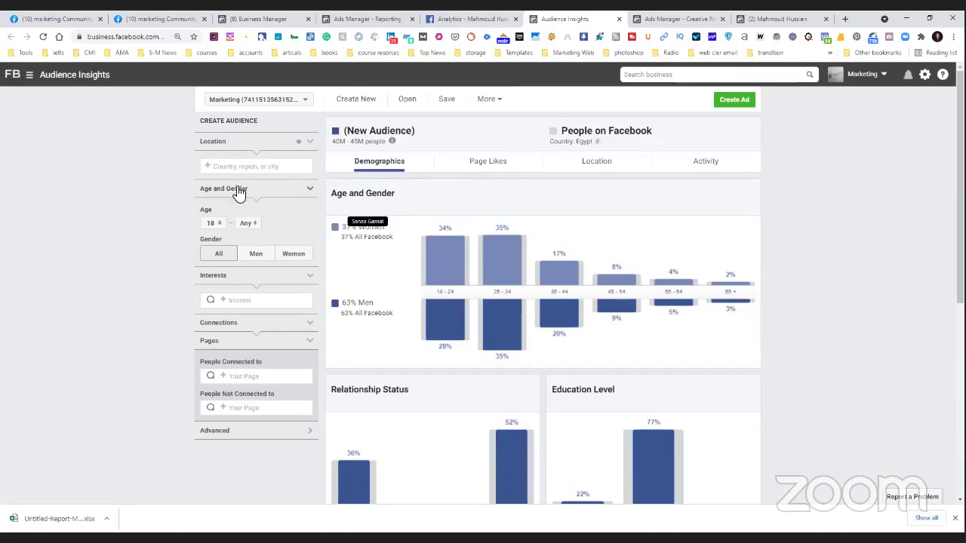
left_click(237, 188)
left_click(300, 187)
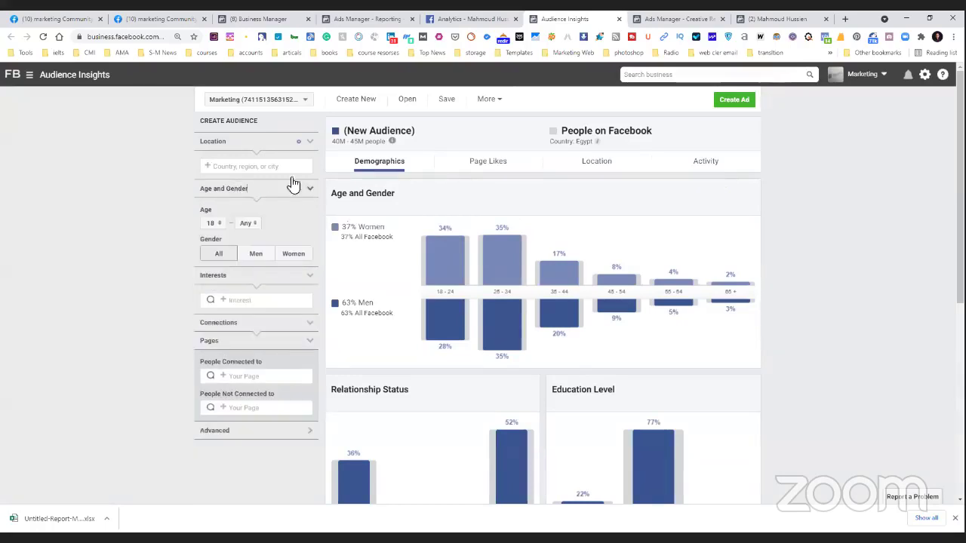
left_click(263, 167)
type("egyp")
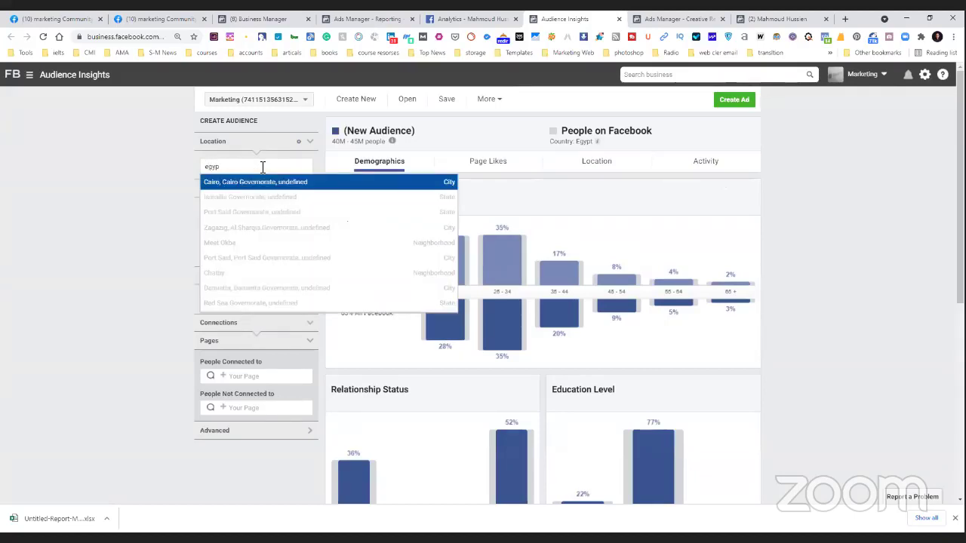
type("te")
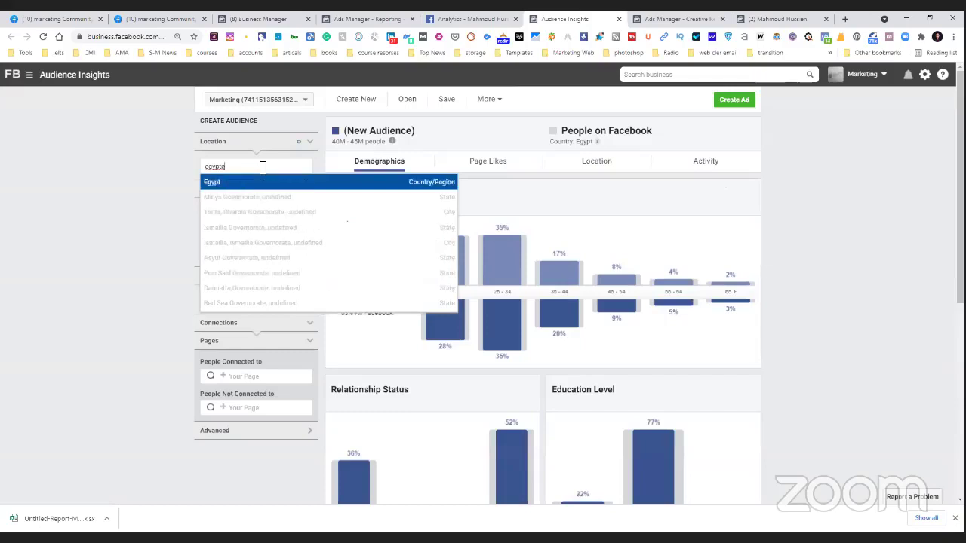
left_click(214, 184)
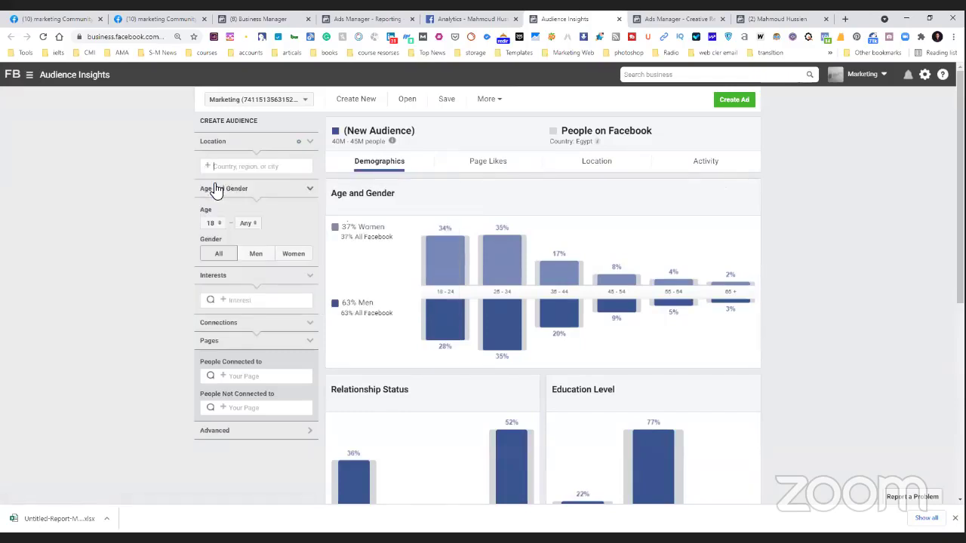
left_click(257, 196)
left_click(256, 196)
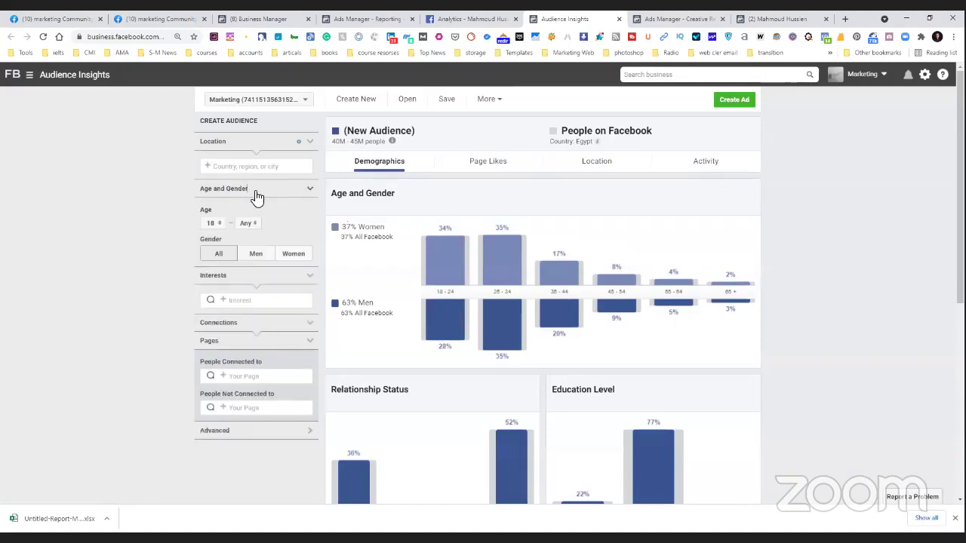
Step: Reload the Audience Insights page, discarding unsaved changes, and enter the country Egypt again as the audience's location
left_click(43, 37)
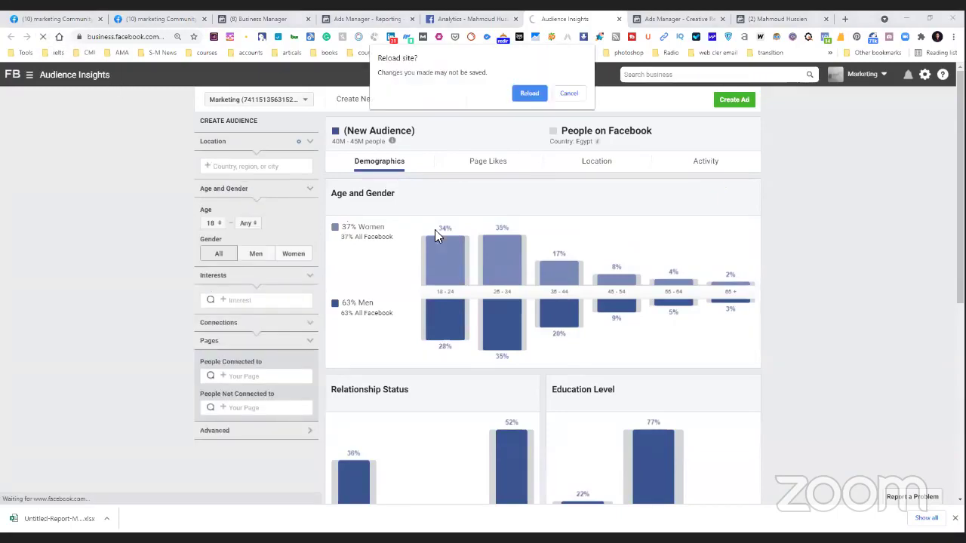
left_click(529, 94)
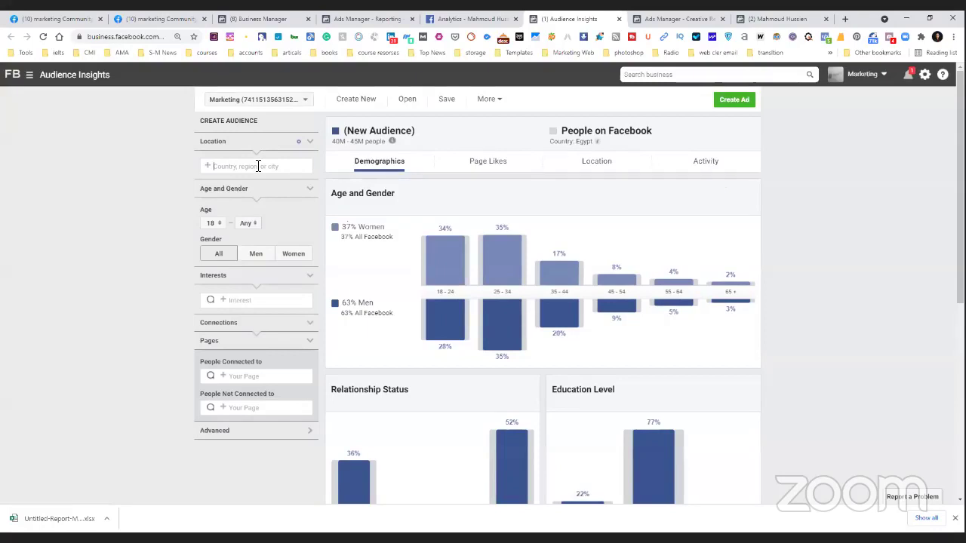
type("egypt")
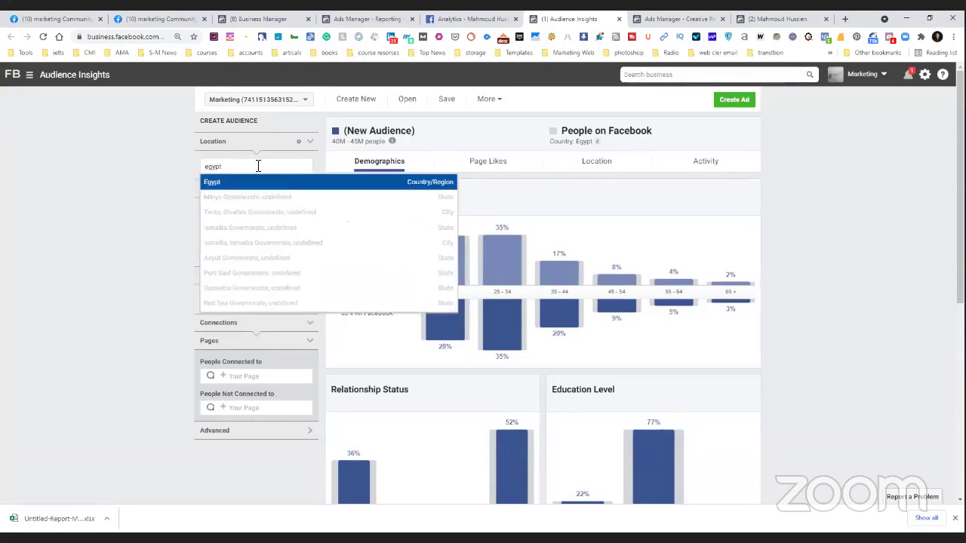
left_click(233, 185)
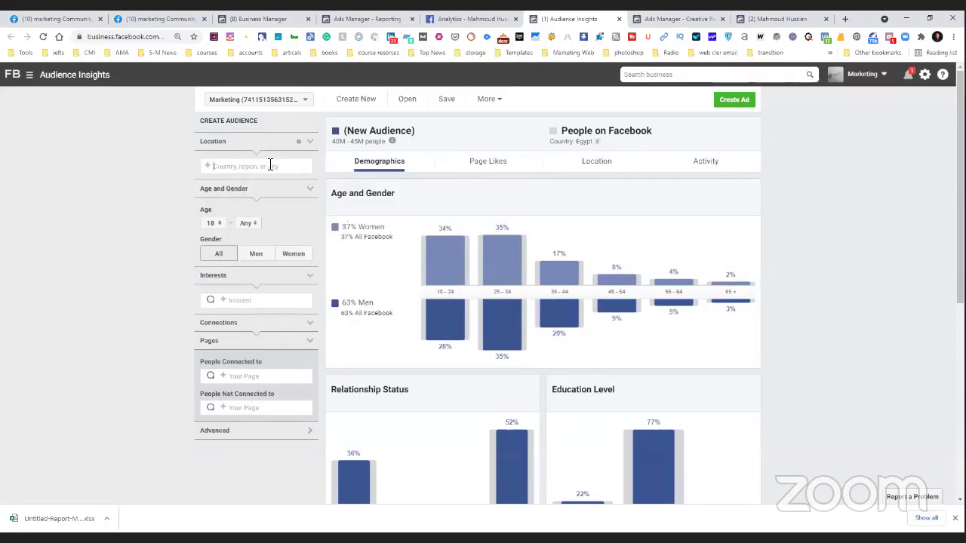
type("u")
key("BackSpace")
type("s")
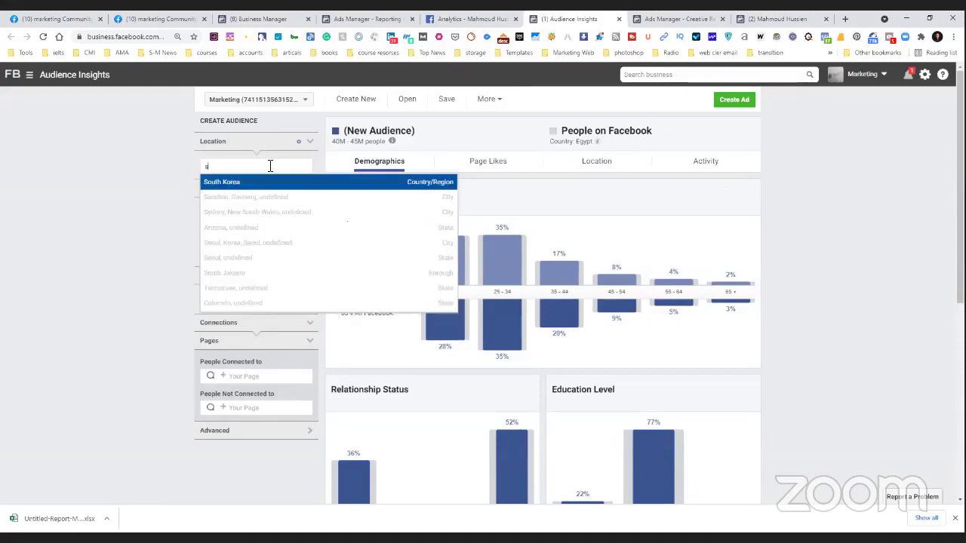
type("au")
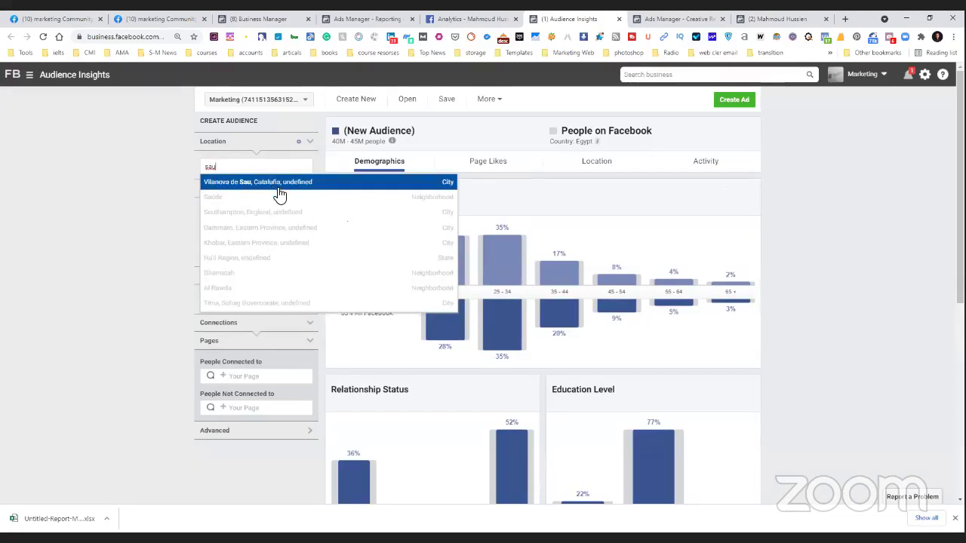
type("di")
key("BackSpace")
key("BackSpace")
key("BackSpace")
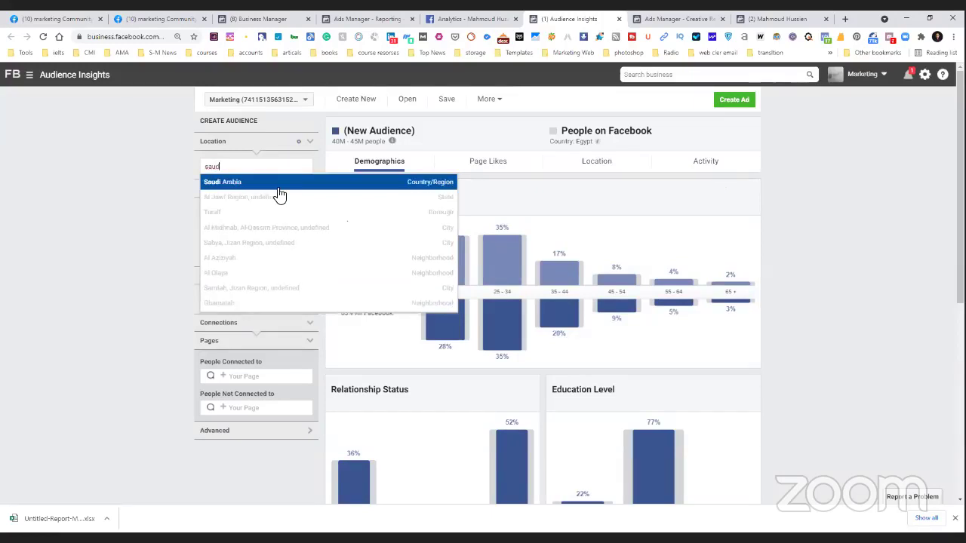
Step: Add the country South Korea to the new audience's location alongside Egypt
type("ua")
key("BackSpace")
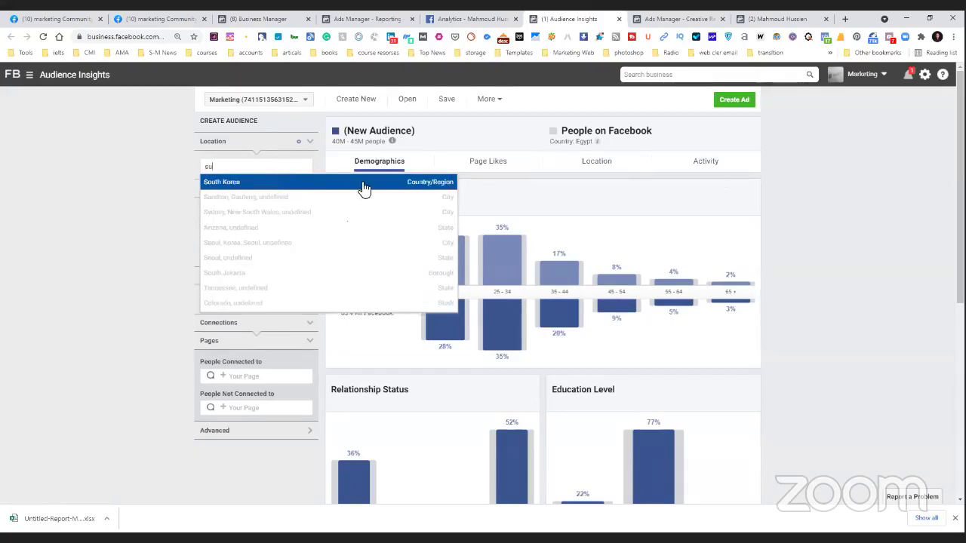
left_click(426, 182)
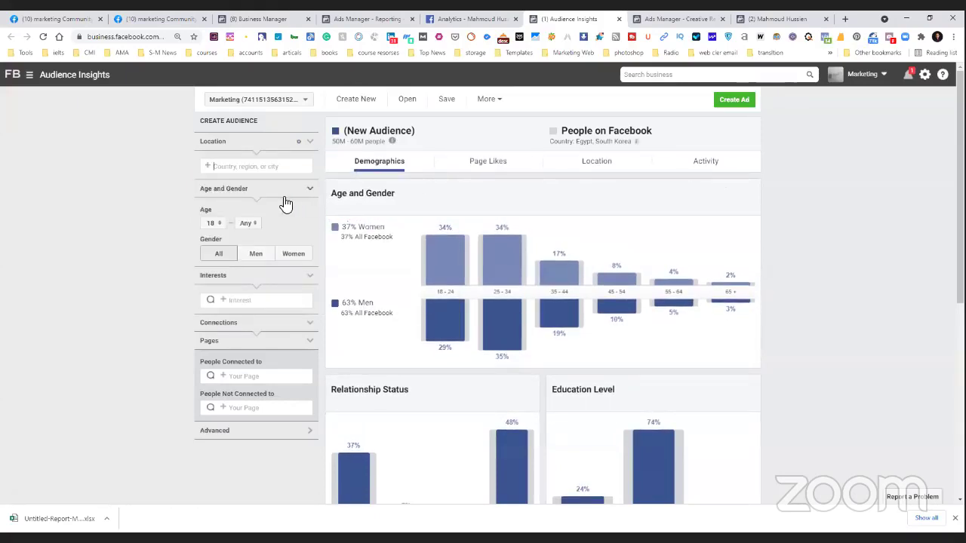
Step: Set the audience's age range to 25–50
scroll(283, 199, "down", 1)
left_click(215, 195)
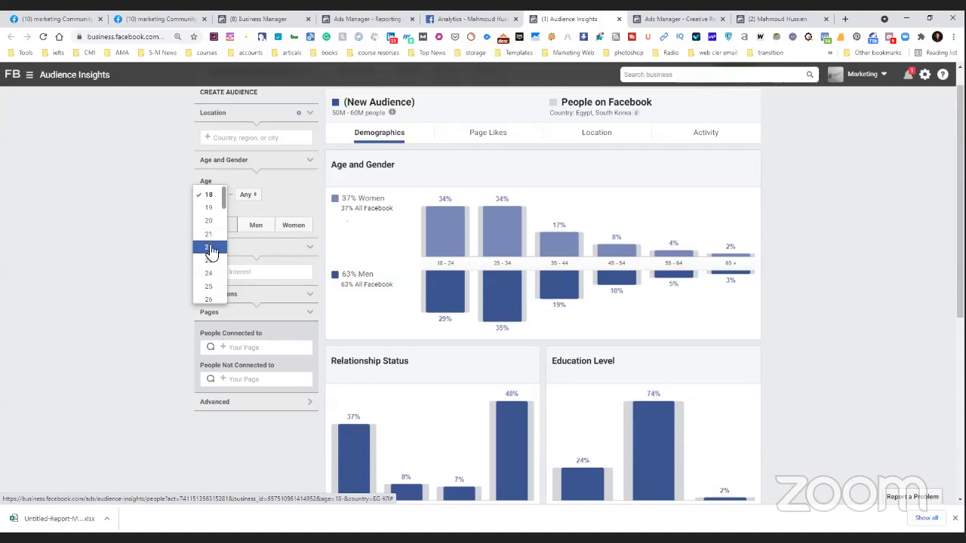
left_click(211, 287)
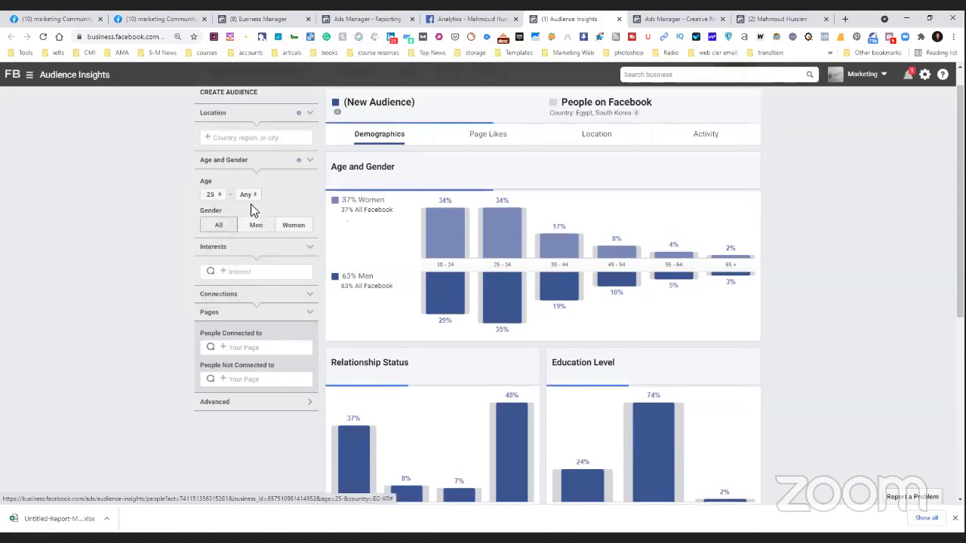
left_click(247, 197)
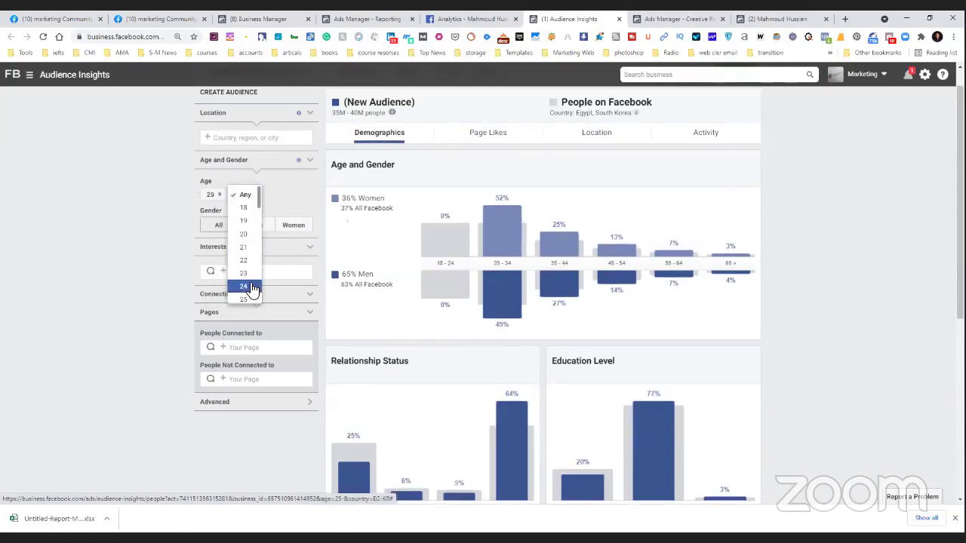
scroll(252, 289, "down", 2)
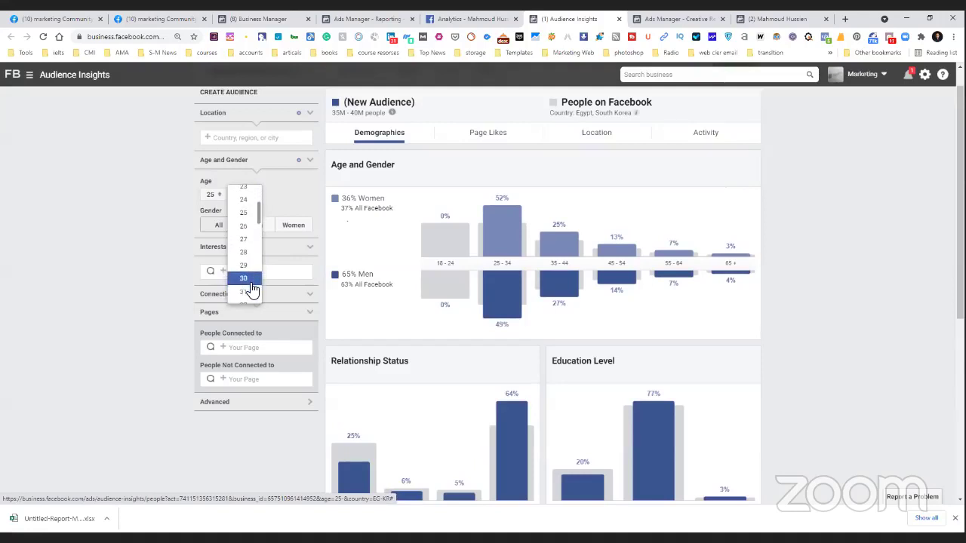
scroll(253, 289, "down", 5)
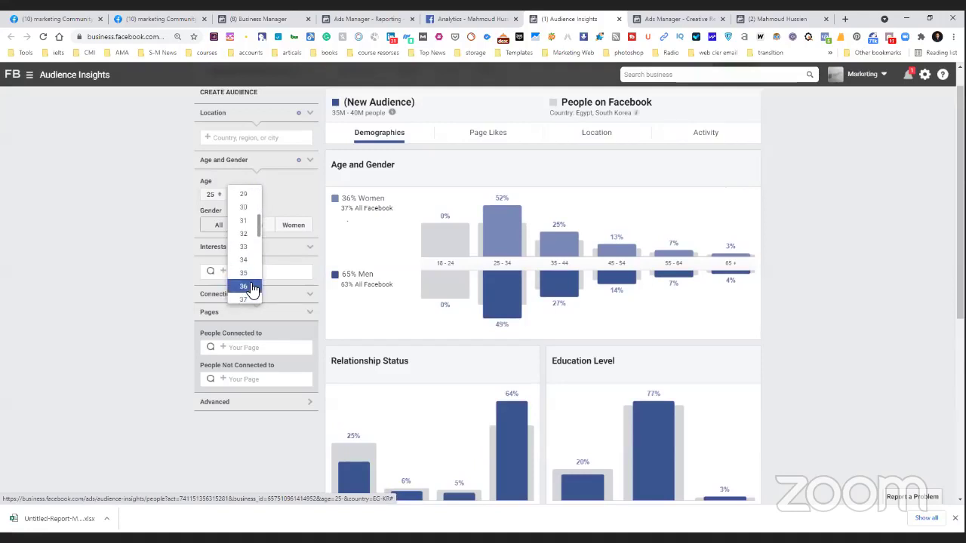
scroll(253, 289, "down", 1)
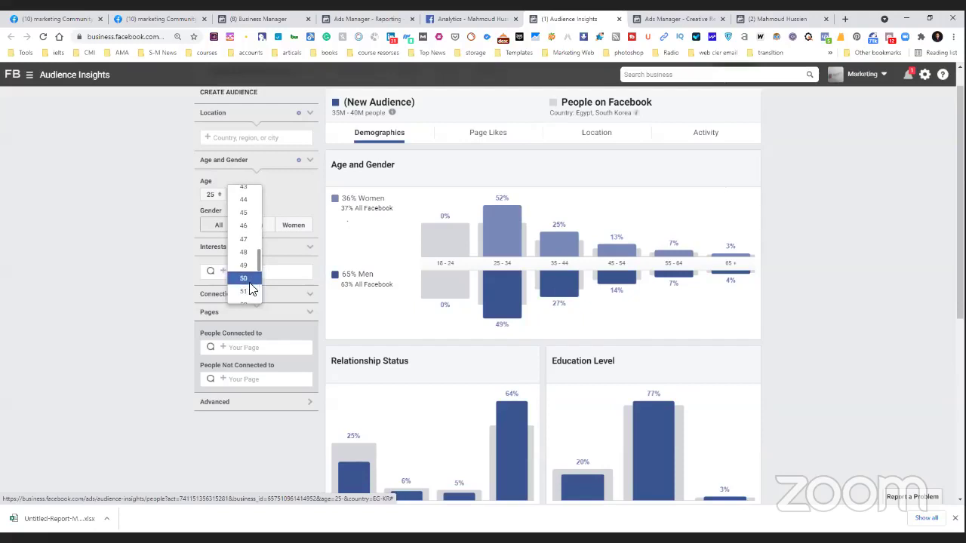
left_click(251, 287)
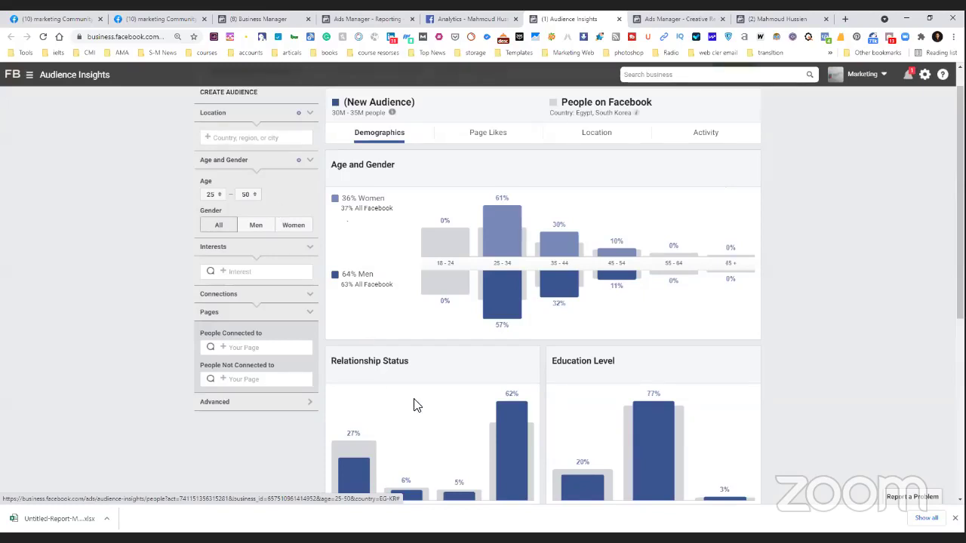
Step: Review the selectable minimum and maximum ages and the new audience's estimated size
mouse_move(569, 480)
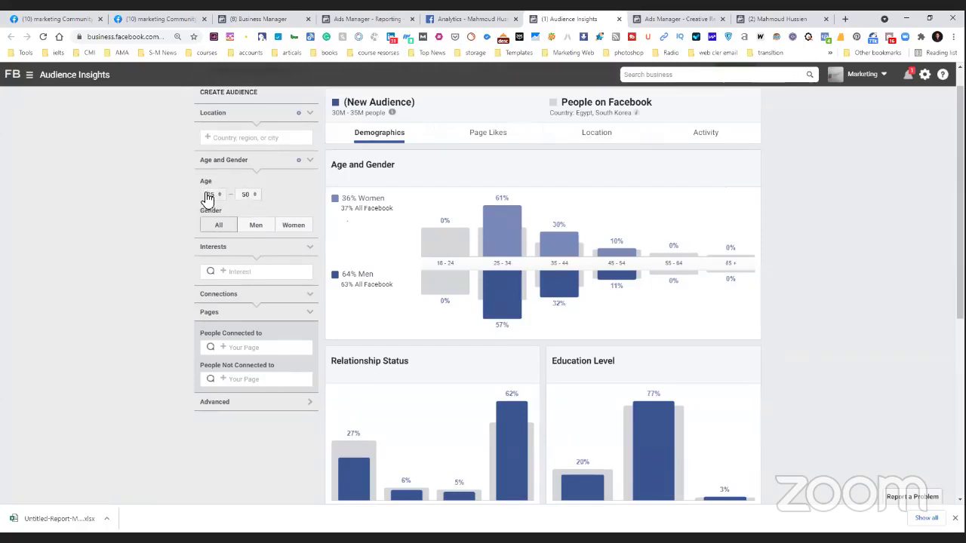
left_click(258, 195)
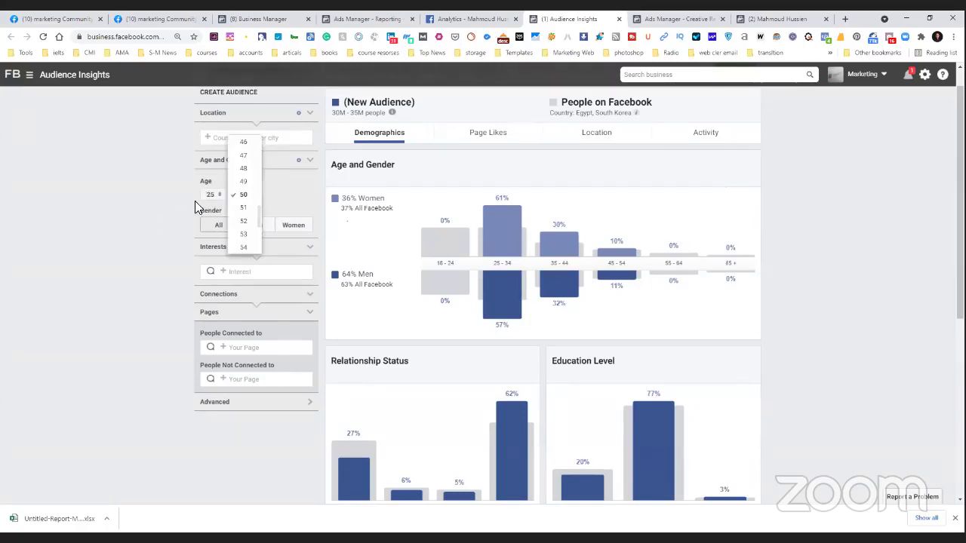
left_click(210, 199)
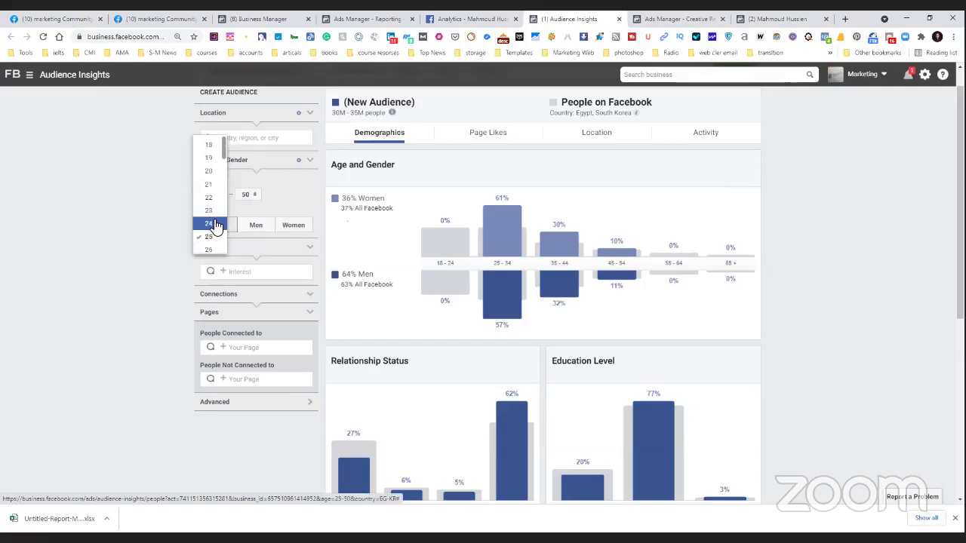
scroll(210, 155, "up", 1)
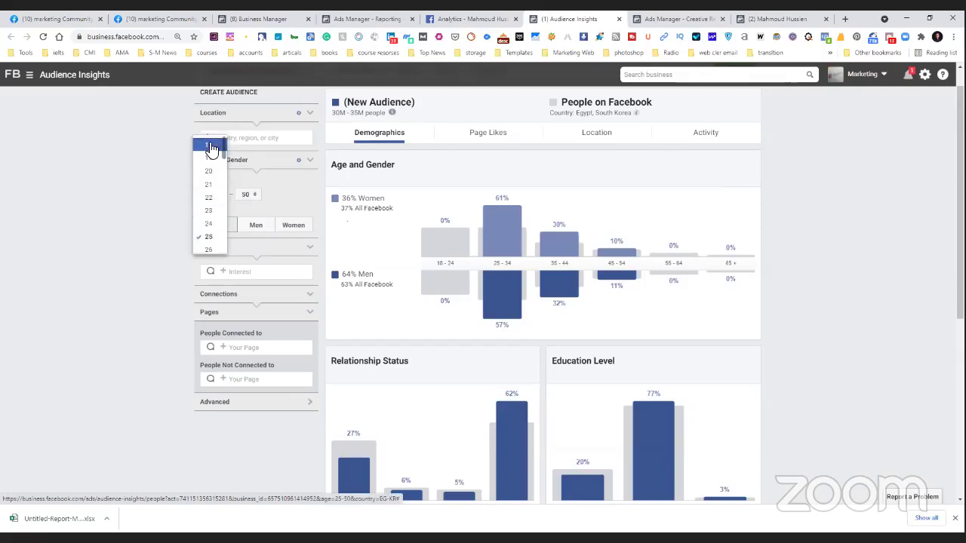
left_click(129, 202)
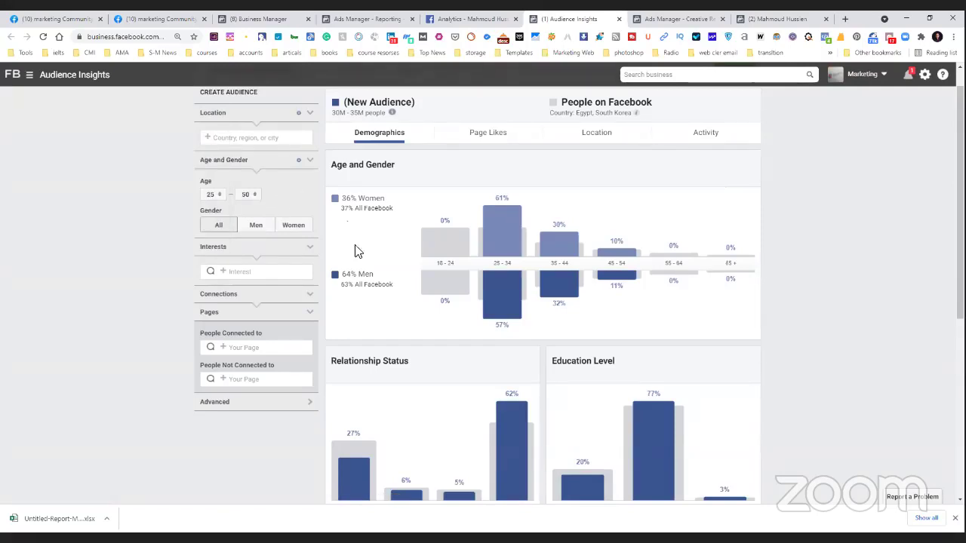
scroll(349, 243, "up", 1)
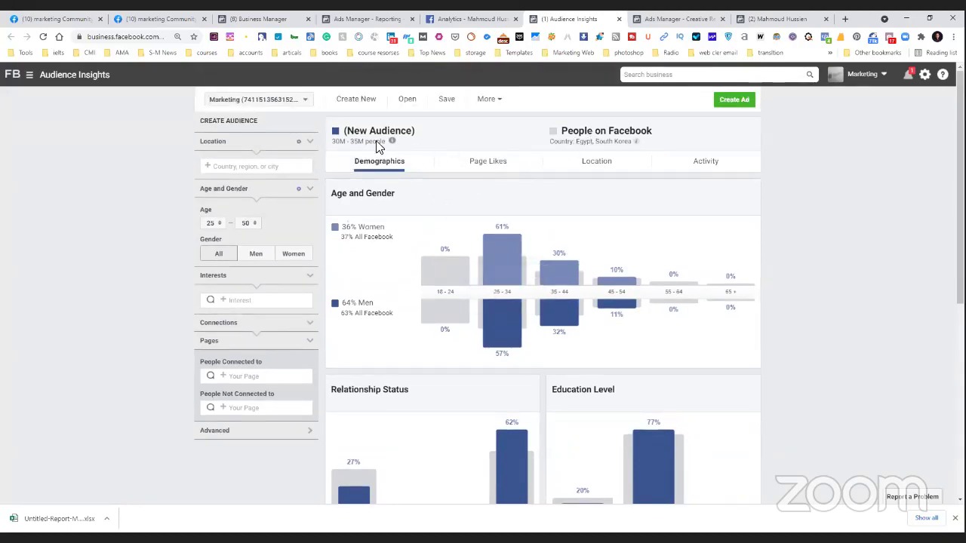
mouse_move(391, 141)
left_click(252, 168)
Step: Add the interest Men's clothing from Shopping and fashion > Clothing to the audience
scroll(133, 241, "down", 1)
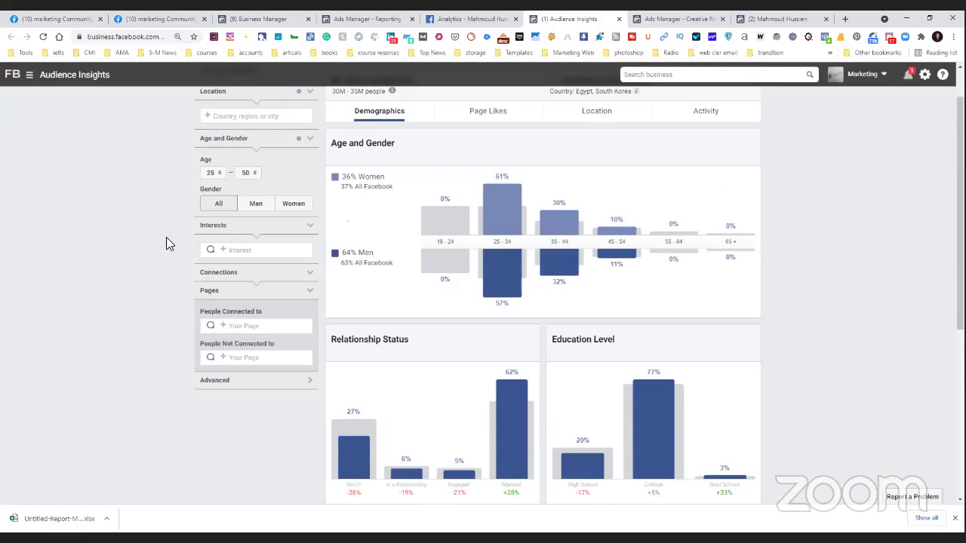
scroll(160, 239, "up", 1)
scroll(240, 243, "down", 1)
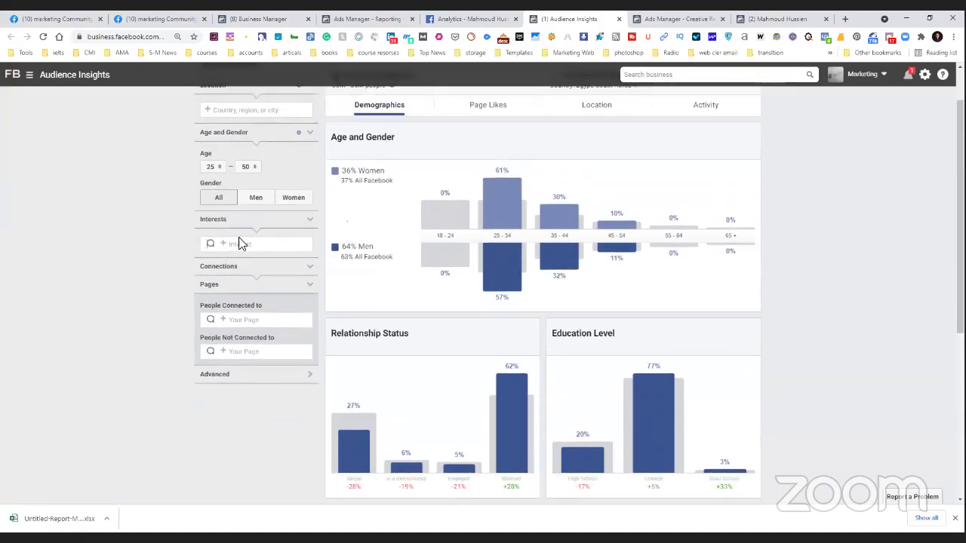
left_click(242, 244)
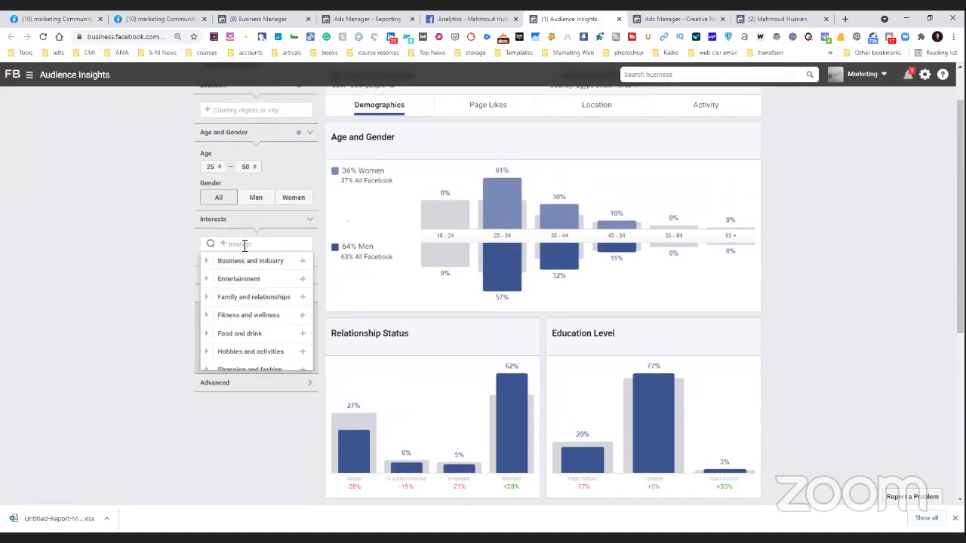
scroll(253, 302, "down", 2)
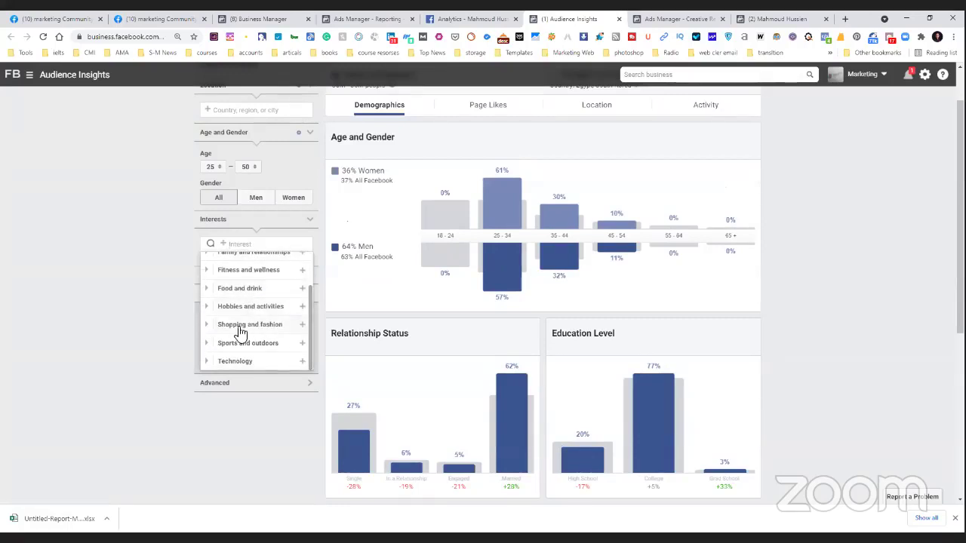
left_click(207, 325)
scroll(207, 328, "down", 1)
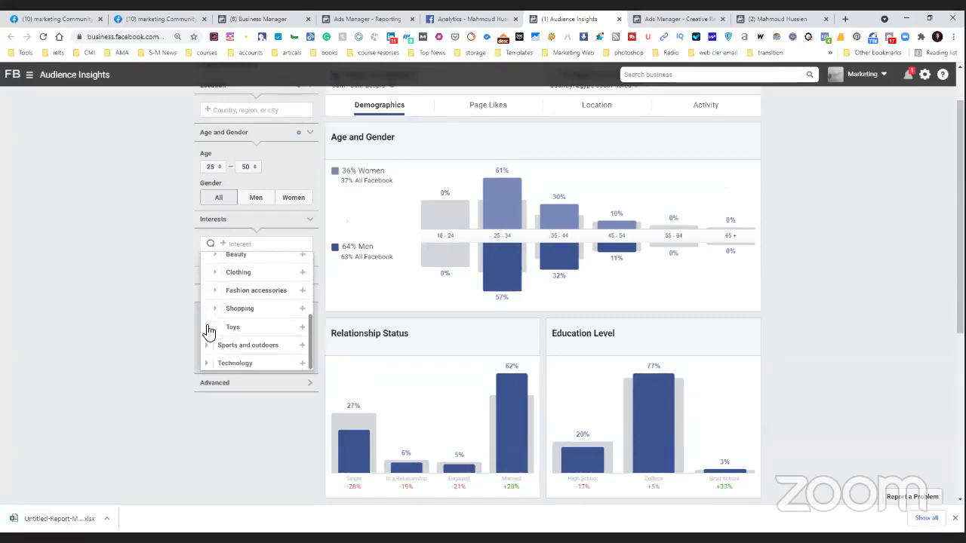
scroll(214, 304, "up", 1)
left_click(216, 284)
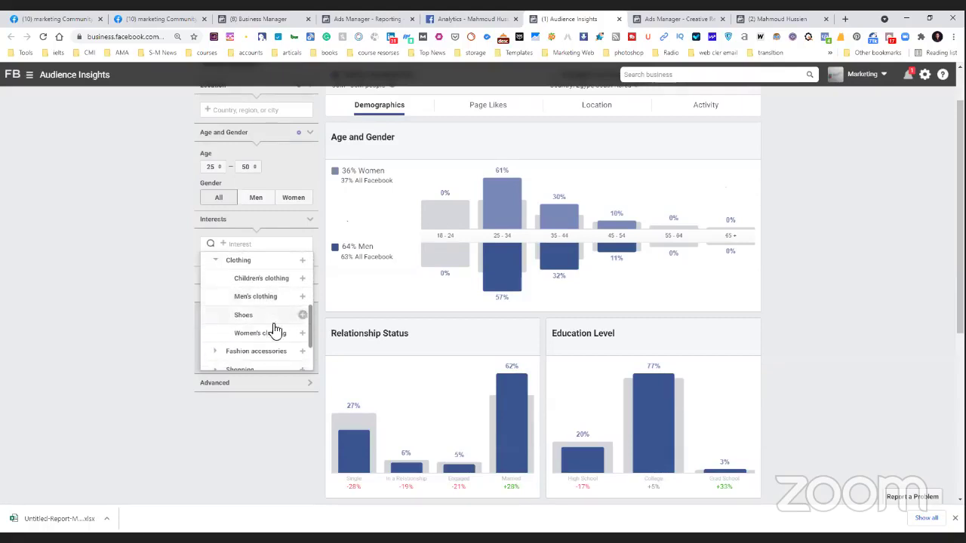
left_click(302, 296)
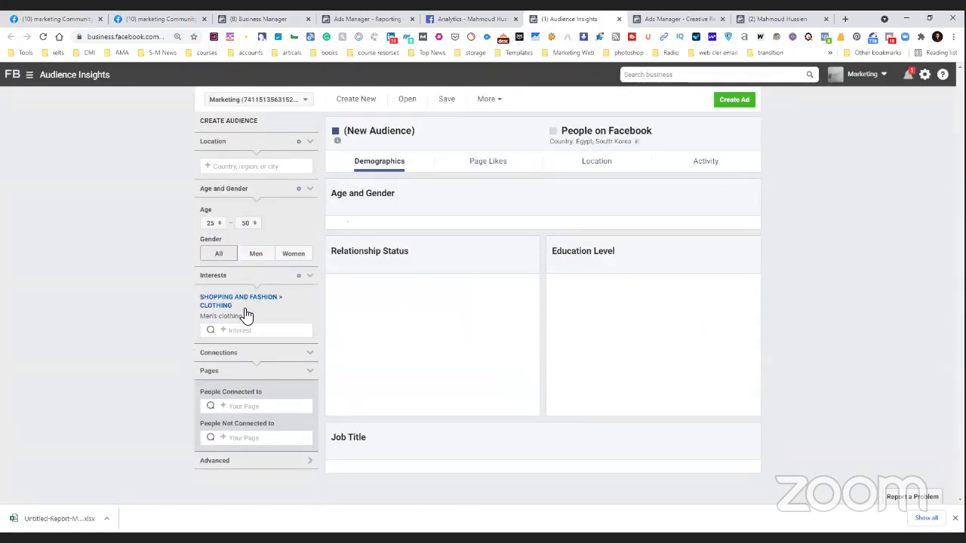
Step: Add the interest Online shopping from Shopping and fashion > Shopping to the audience
left_click(263, 330)
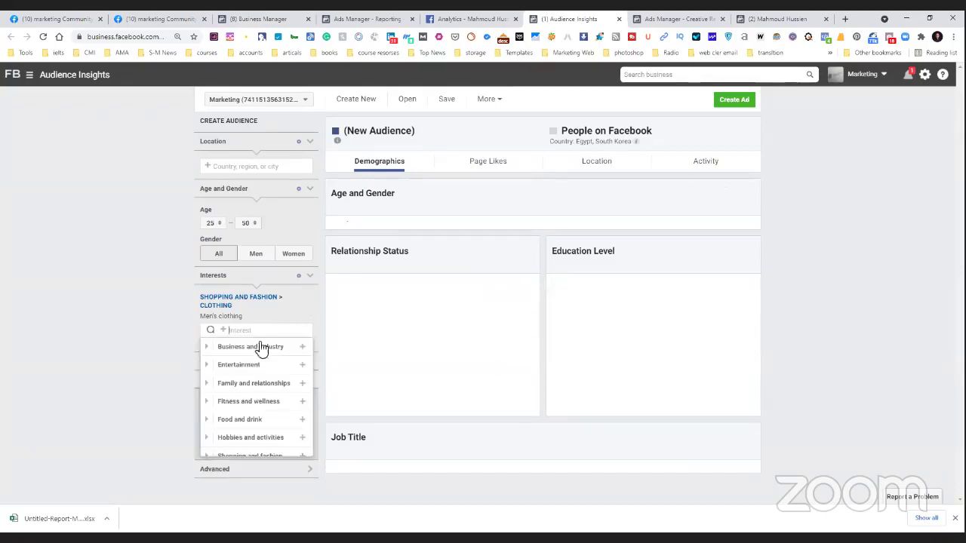
scroll(208, 430, "down", 3)
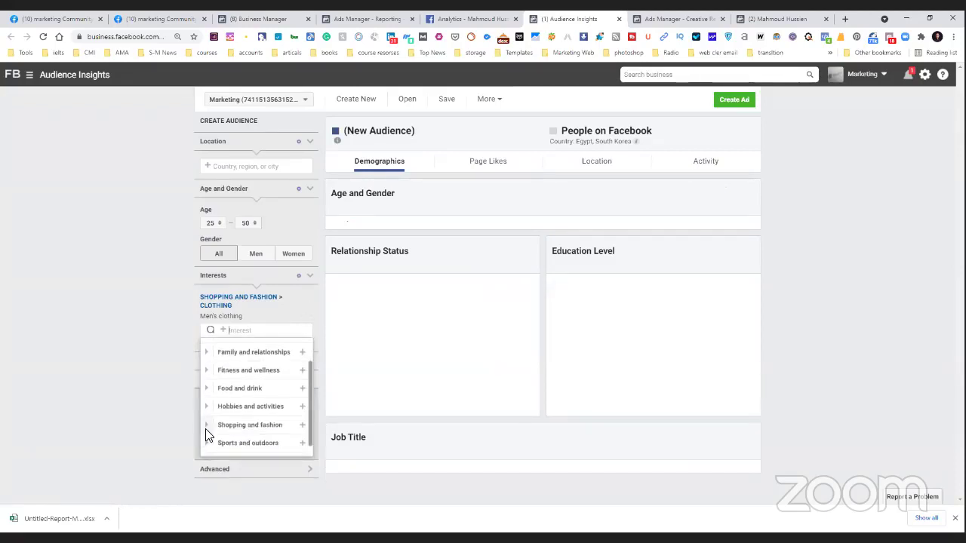
left_click(206, 427)
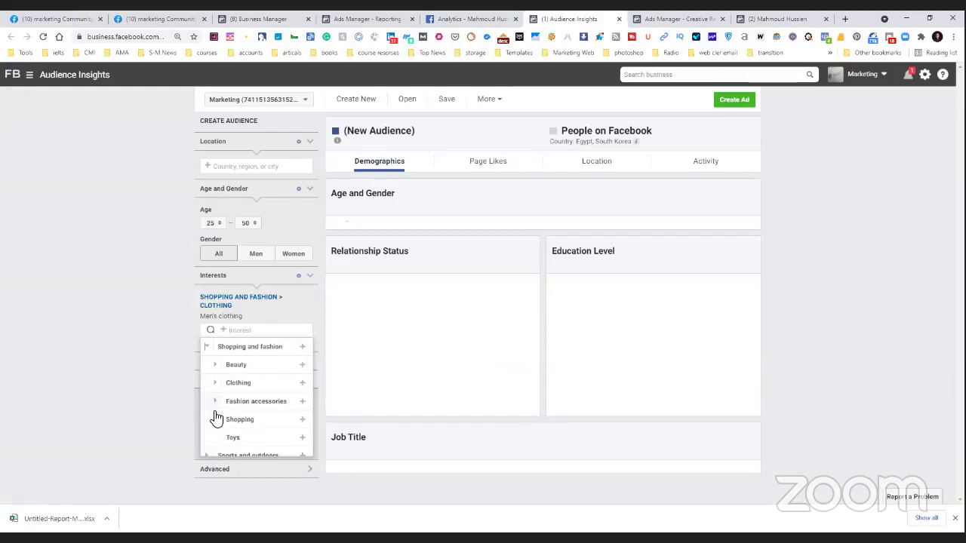
left_click(214, 423)
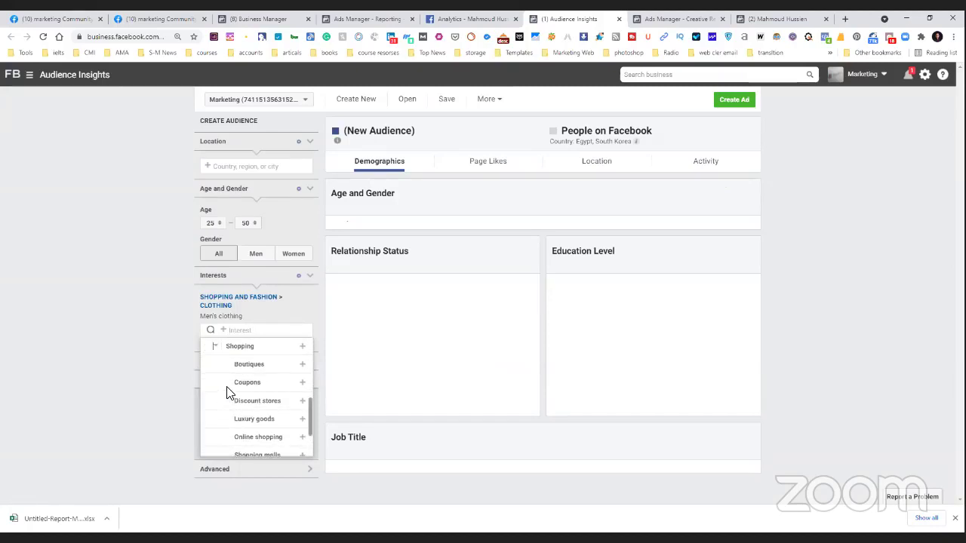
scroll(226, 392, "down", 2)
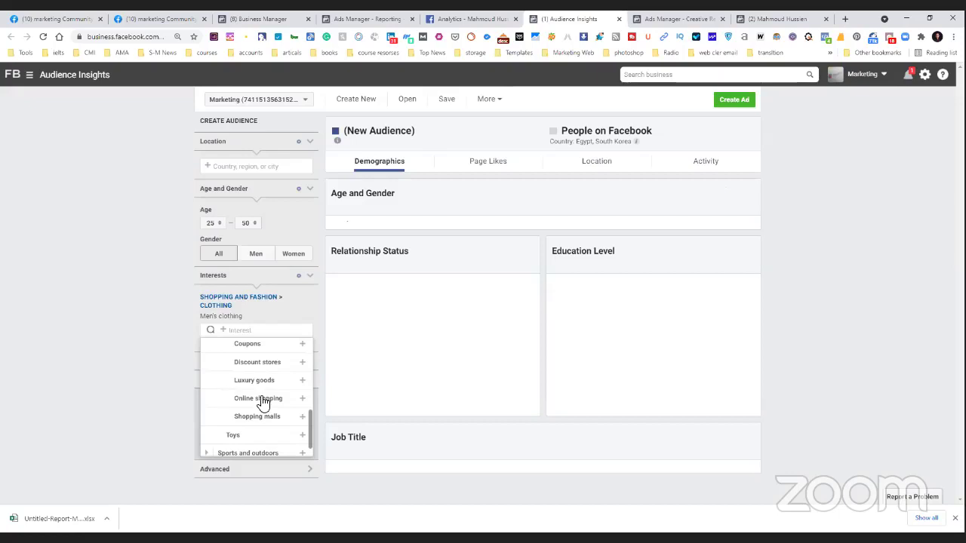
left_click(261, 399)
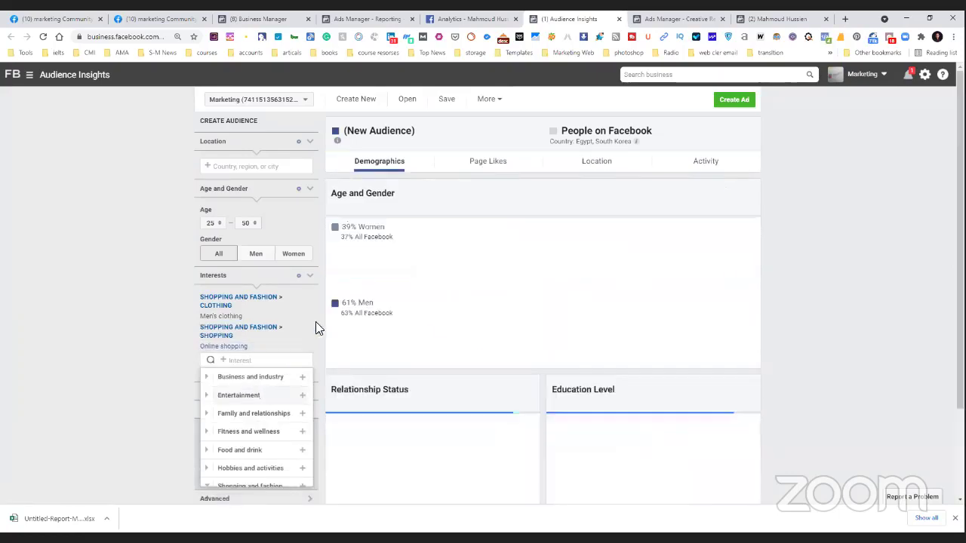
Step: Examine the Connections section, the estimated audience size and the age and gender chart for the filtered audience
scroll(101, 333, "down", 1)
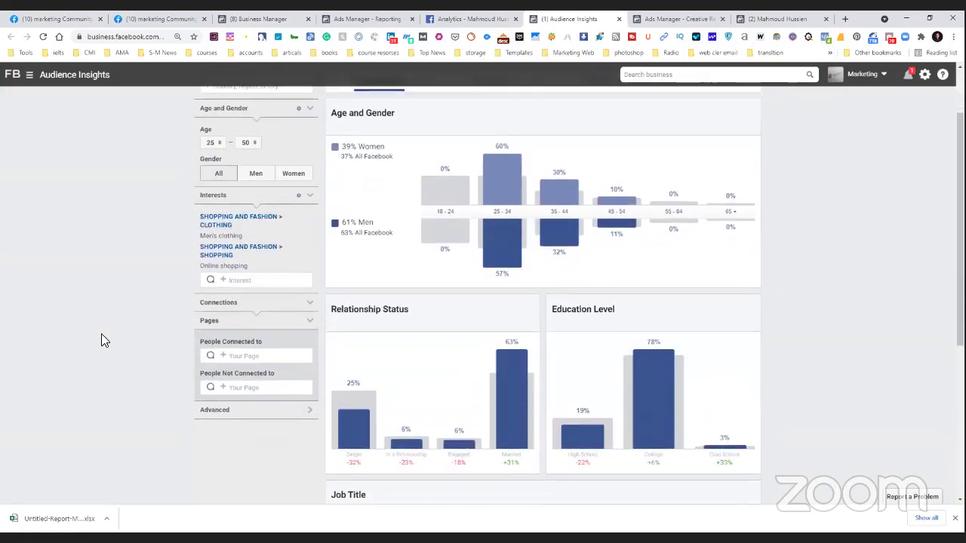
left_click(215, 304)
left_click(216, 304)
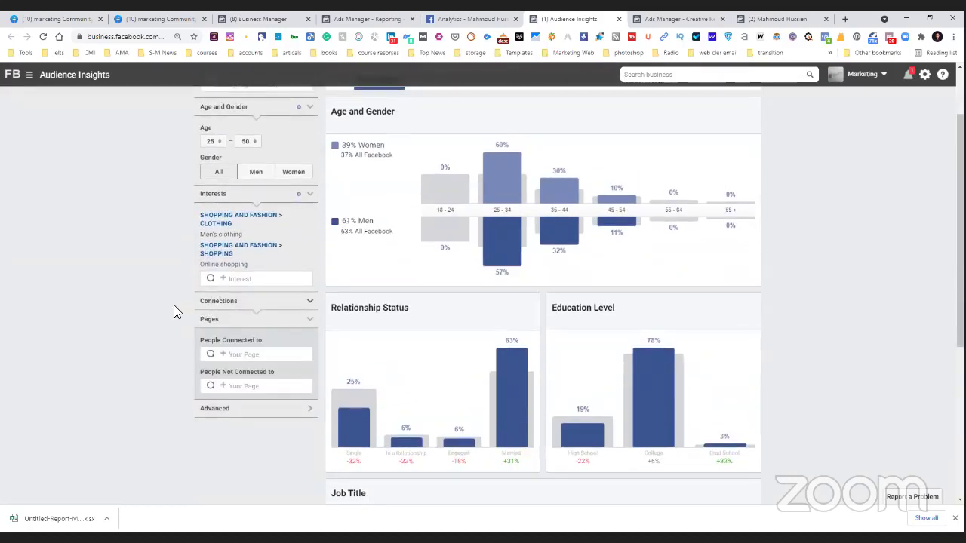
scroll(174, 306, "up", 1)
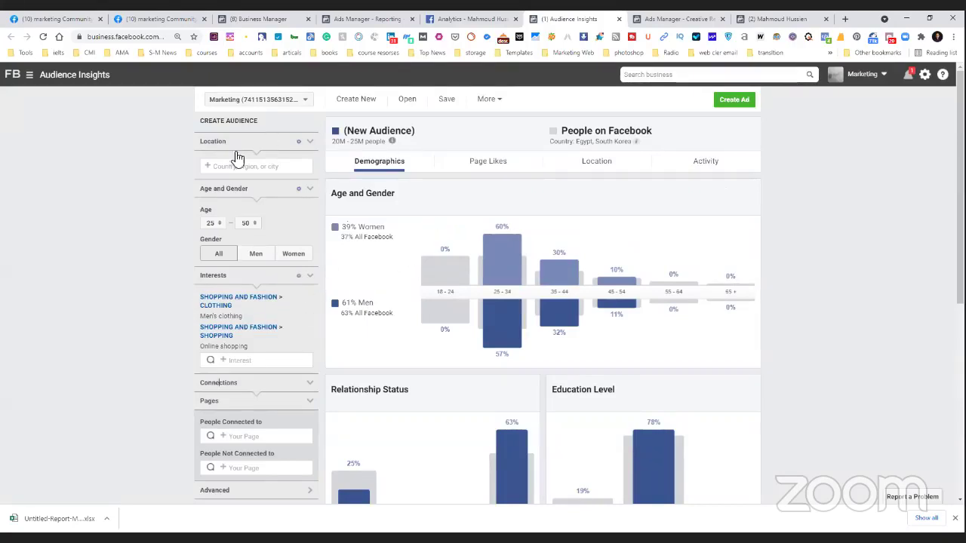
mouse_move(392, 140)
scroll(370, 202, "down", 1)
scroll(423, 203, "up", 1)
mouse_move(507, 262)
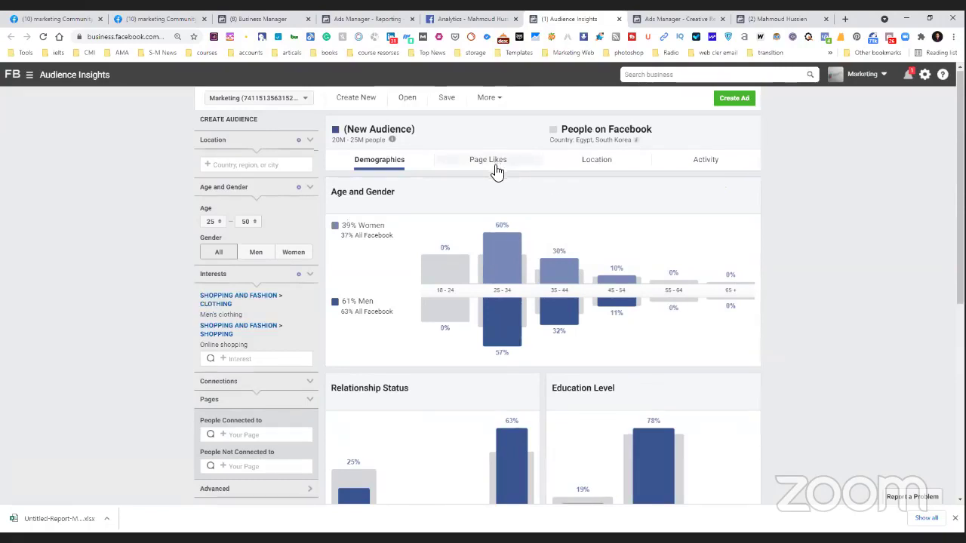
Step: Examine the new audience's relationship status, education level and job title charts along with its age and gender breakdown
scroll(453, 261, "down", 3)
scroll(354, 283, "down", 1)
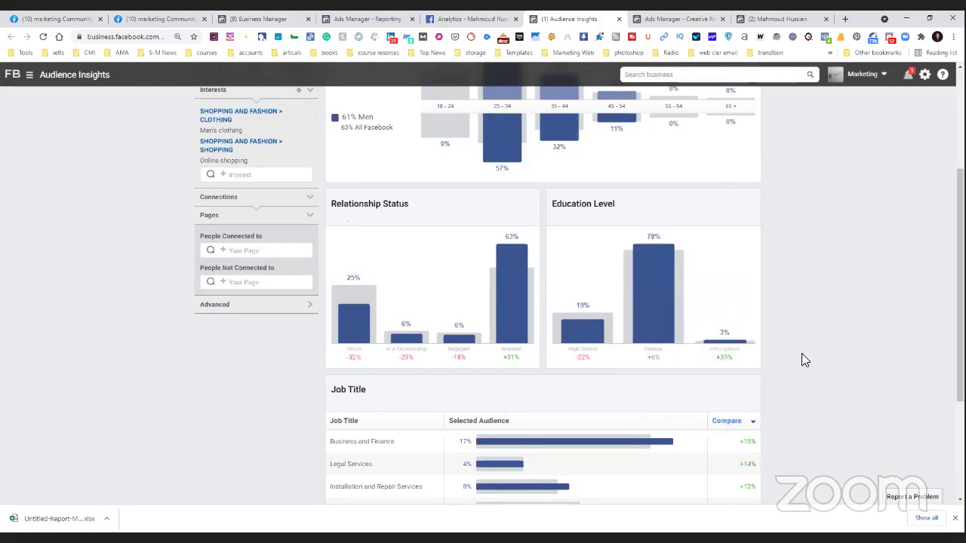
scroll(803, 360, "down", 2)
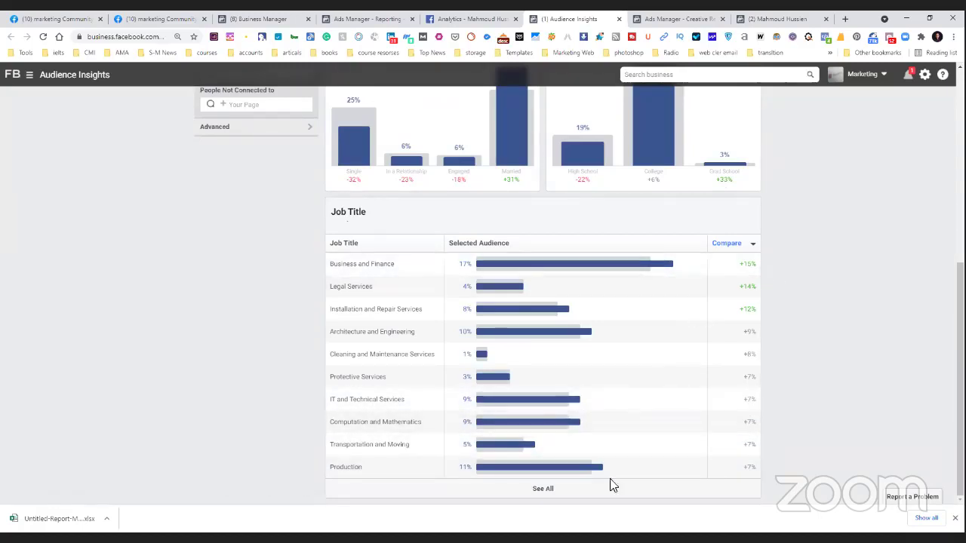
scroll(639, 335, "up", 1)
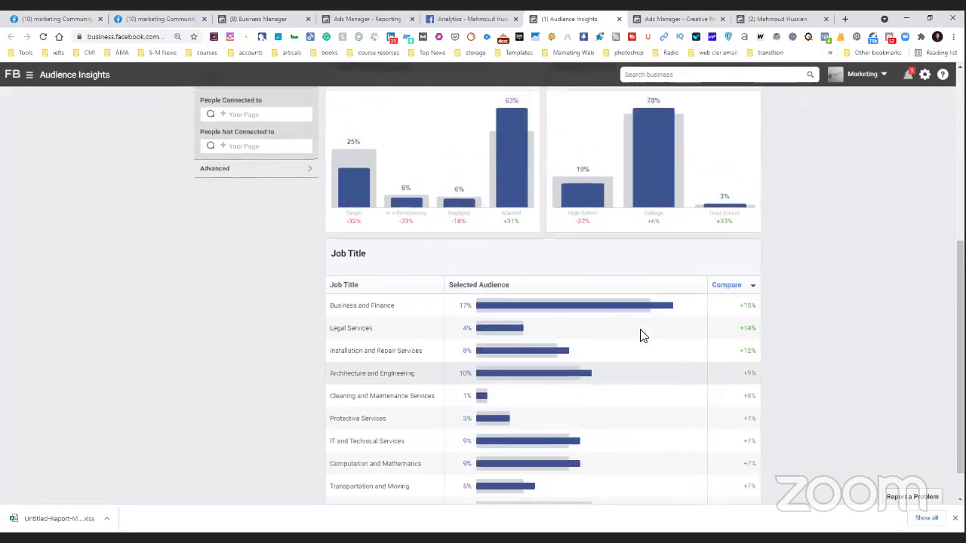
scroll(640, 336, "down", 1)
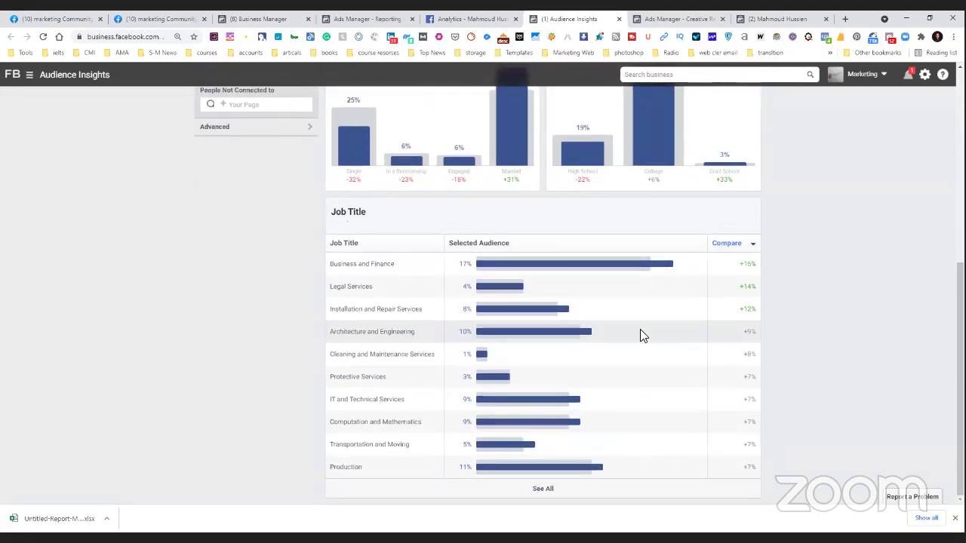
scroll(640, 336, "up", 5)
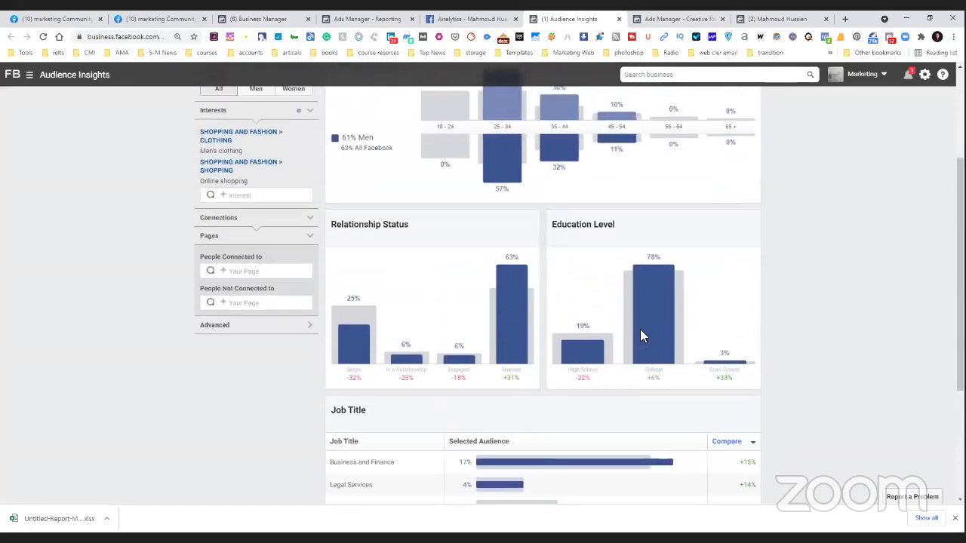
scroll(640, 336, "up", 3)
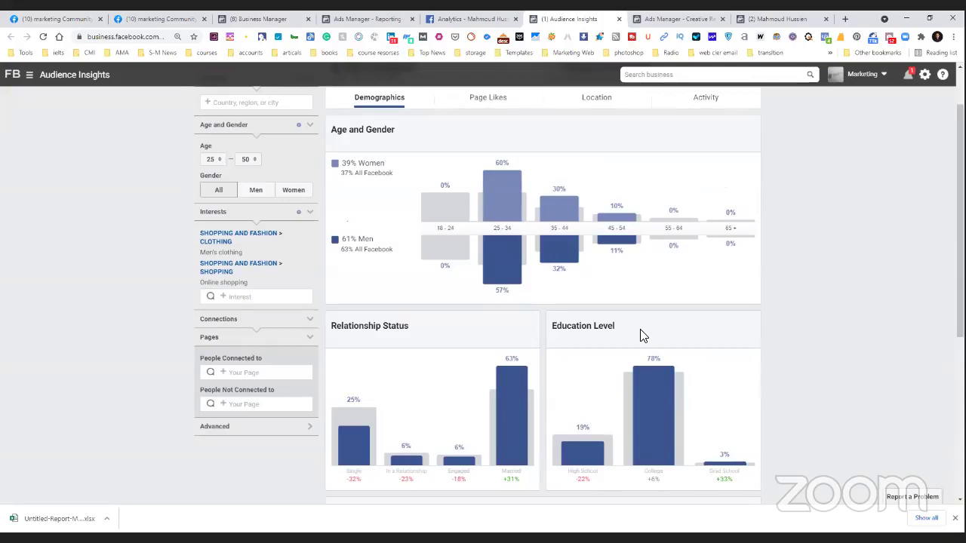
scroll(640, 336, "up", 1)
scroll(640, 336, "up", 2)
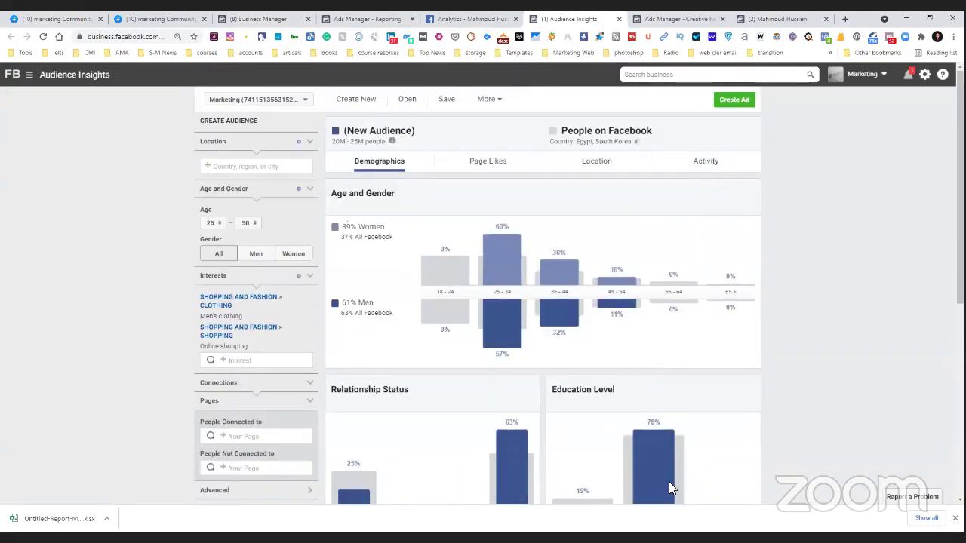
mouse_move(668, 483)
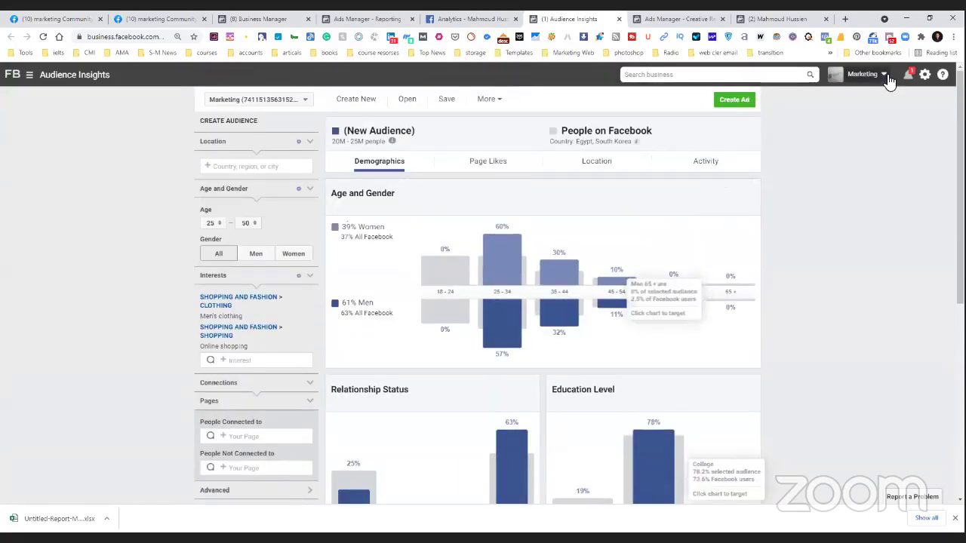
Step: View the audience's Page Likes data, covering the top categories and the ranked list of liked pages
left_click(490, 165)
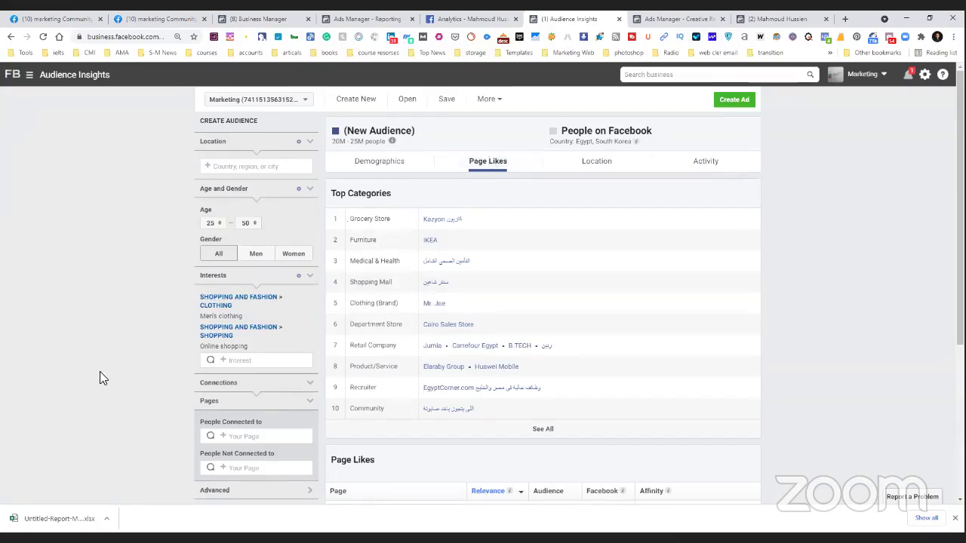
scroll(100, 371, "down", 2)
scroll(249, 271, "down", 1)
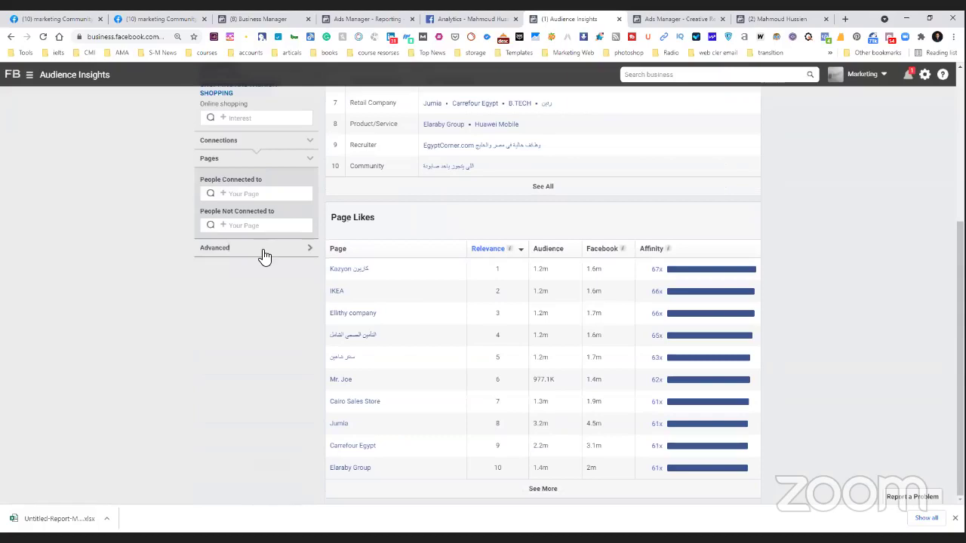
Step: Expand the Advanced audience filters and show the Language, Relationship Status and Education options
left_click(261, 248)
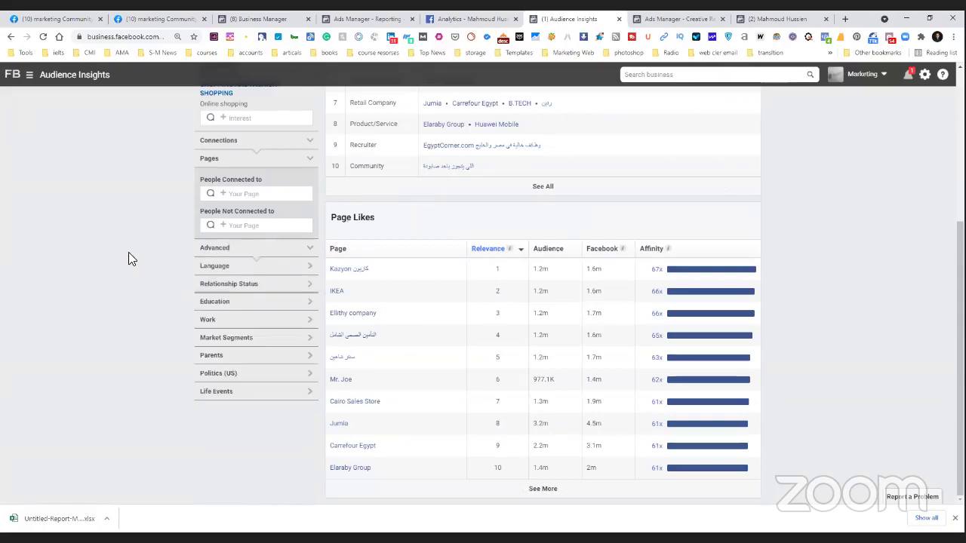
left_click(273, 267)
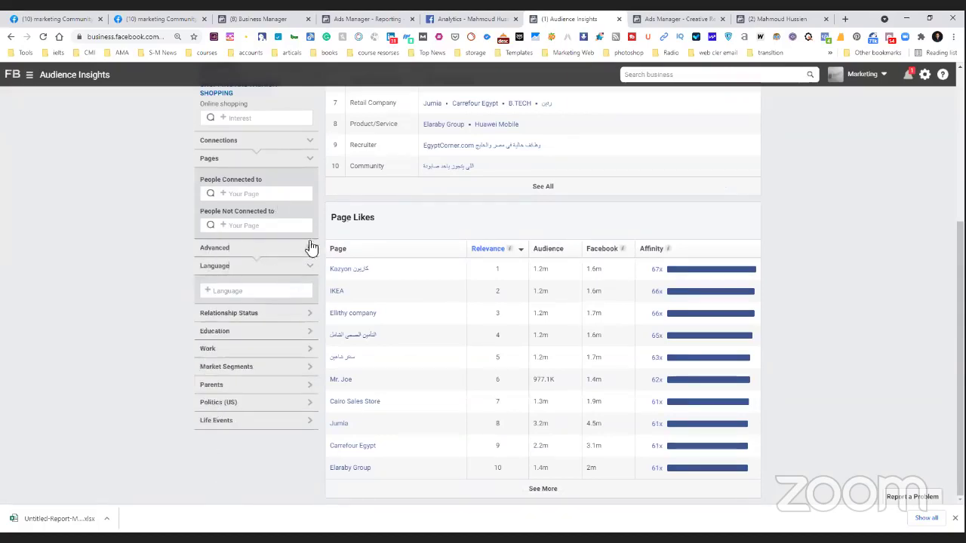
left_click(265, 316)
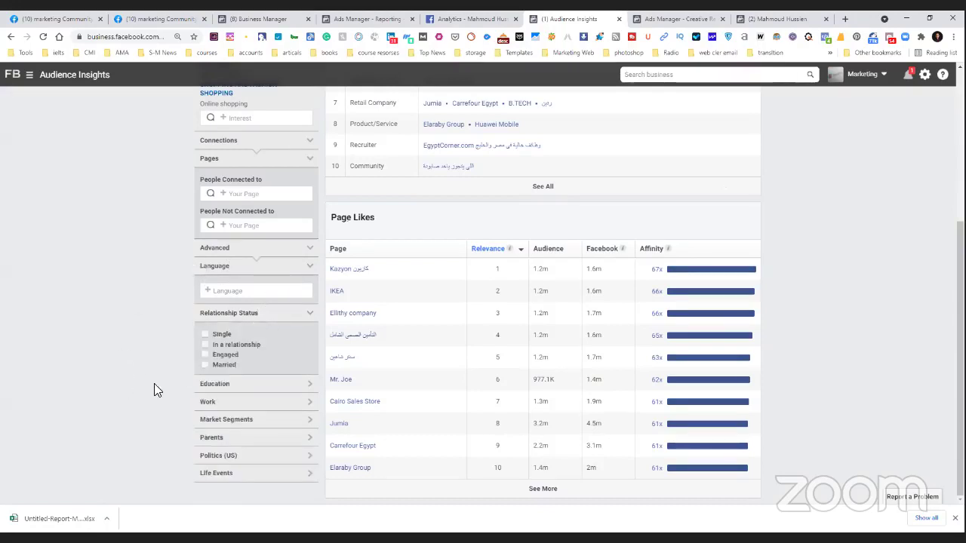
left_click(298, 387)
scroll(173, 375, "down", 1)
scroll(174, 375, "down", 1)
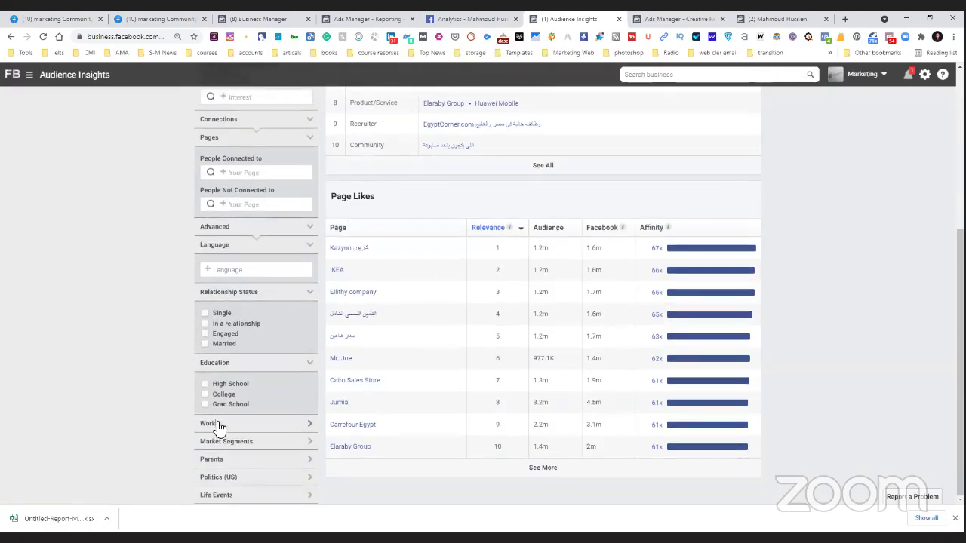
Step: Show the Work, Market Segments and Parents options within the Advanced audience filters
left_click(216, 425)
scroll(151, 389, "down", 3)
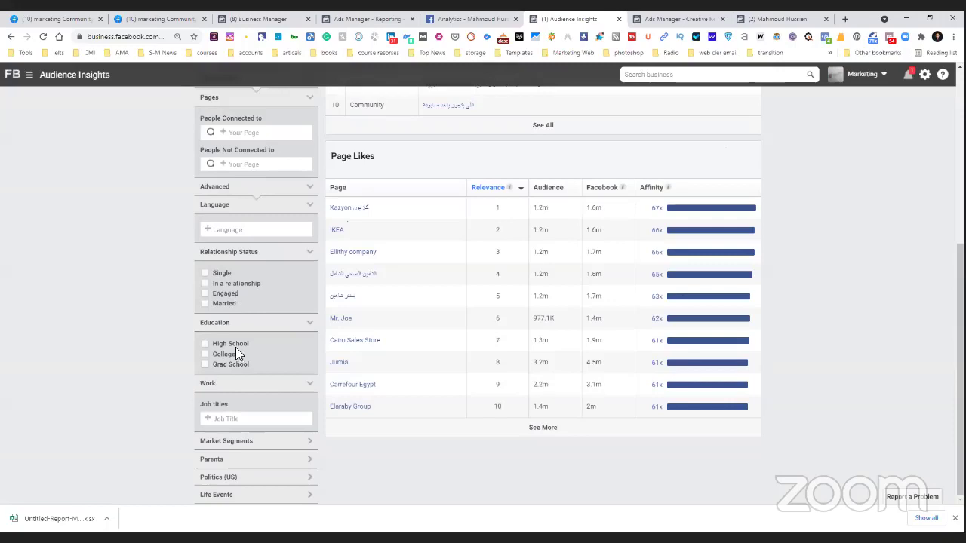
left_click(199, 440)
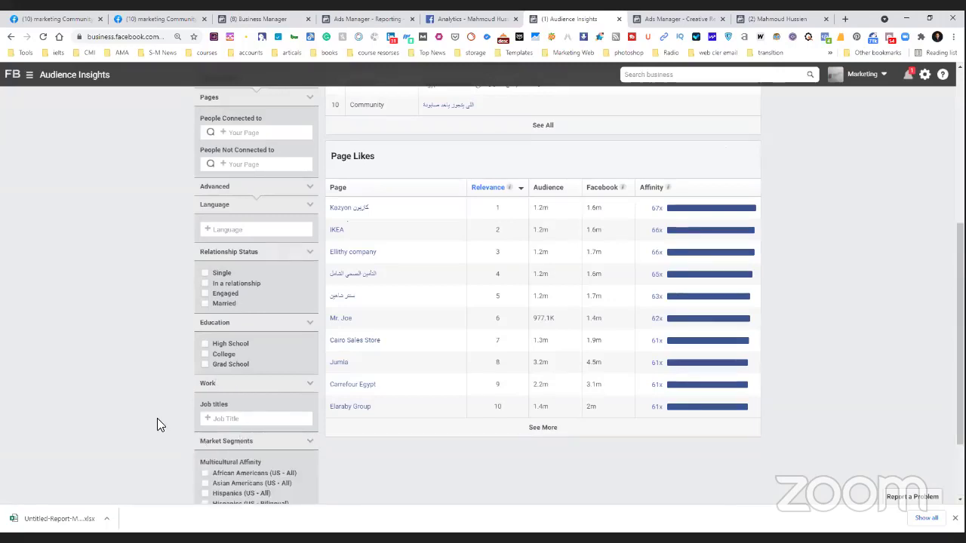
scroll(157, 423, "down", 3)
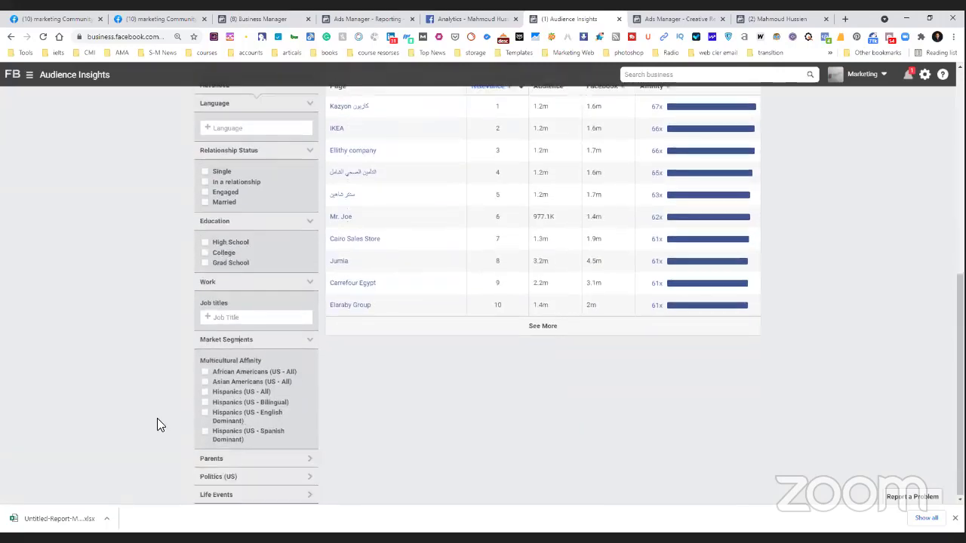
left_click(204, 459)
Step: Review the expanded audience filters from Location to Parents alongside the Page Likes results
scroll(166, 400, "up", 3)
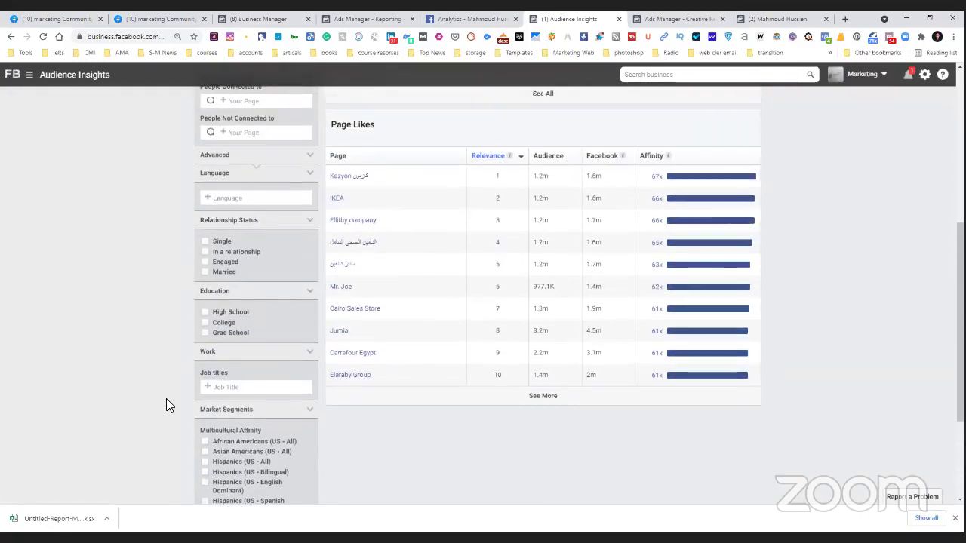
scroll(166, 398, "up", 2)
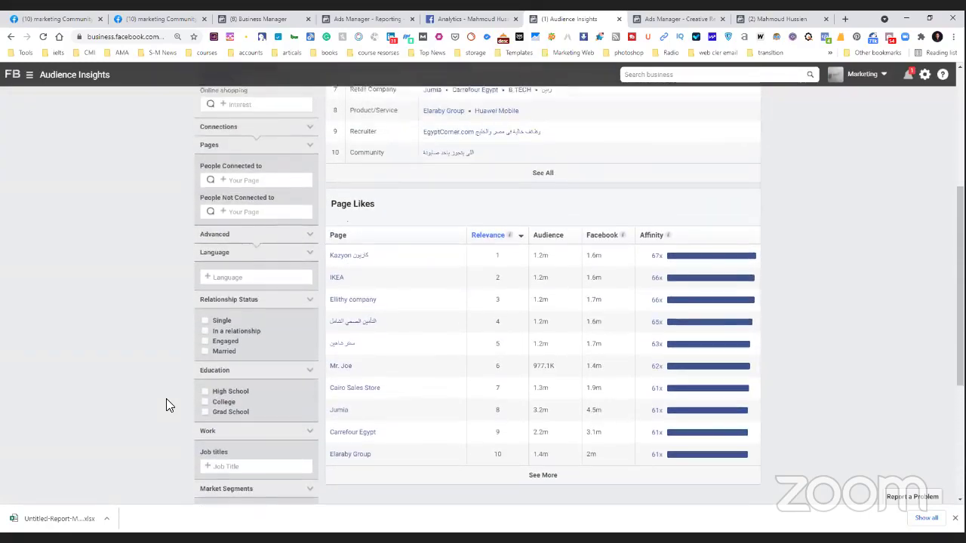
scroll(166, 398, "up", 3)
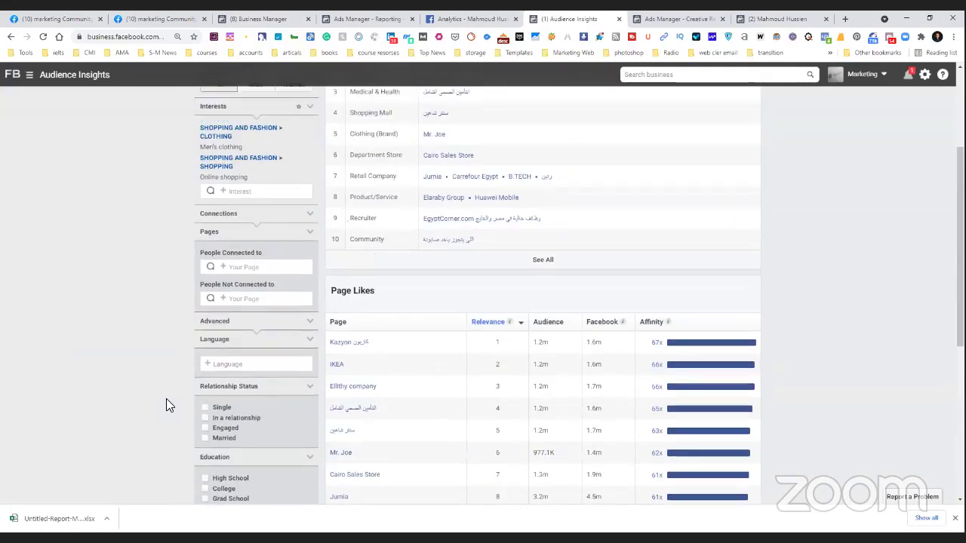
scroll(166, 399, "up", 5)
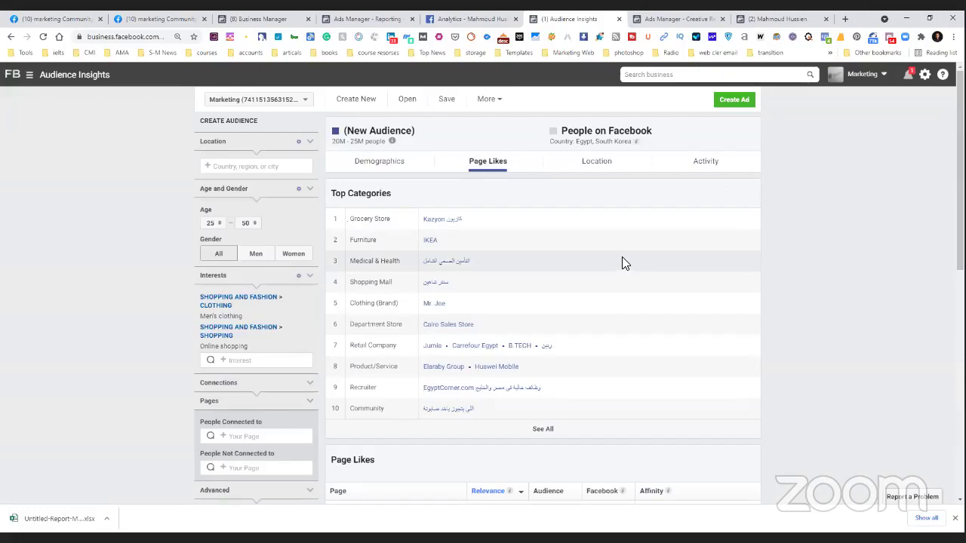
scroll(129, 342, "down", 1)
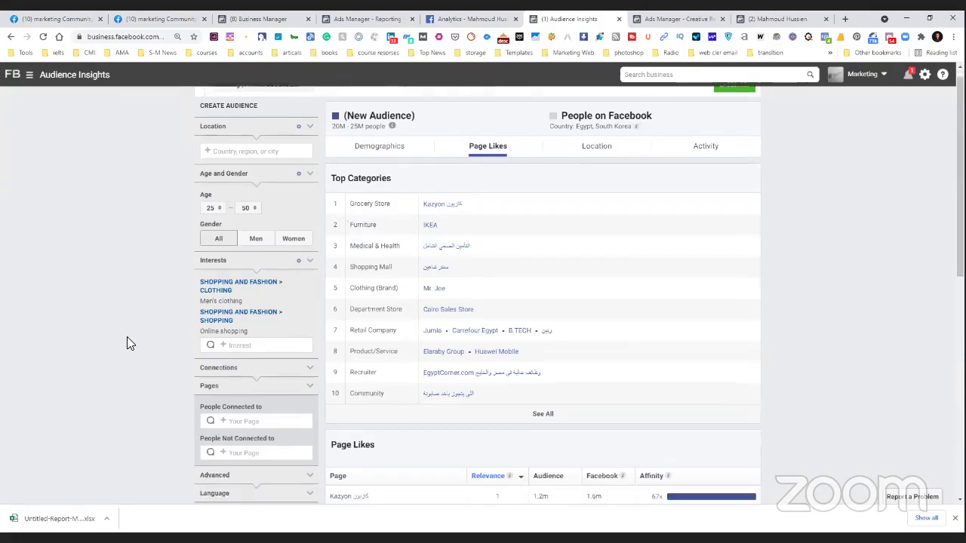
scroll(127, 336, "down", 5)
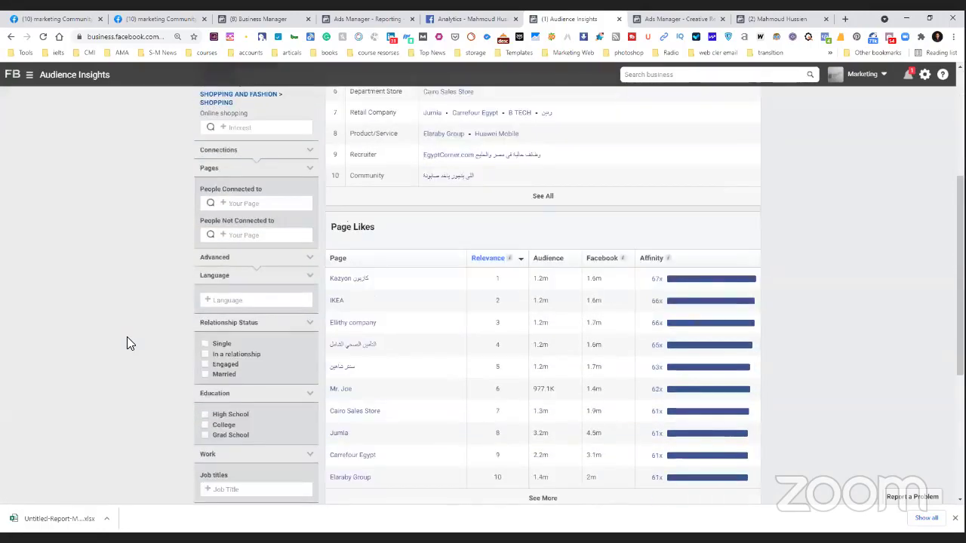
scroll(127, 341, "down", 5)
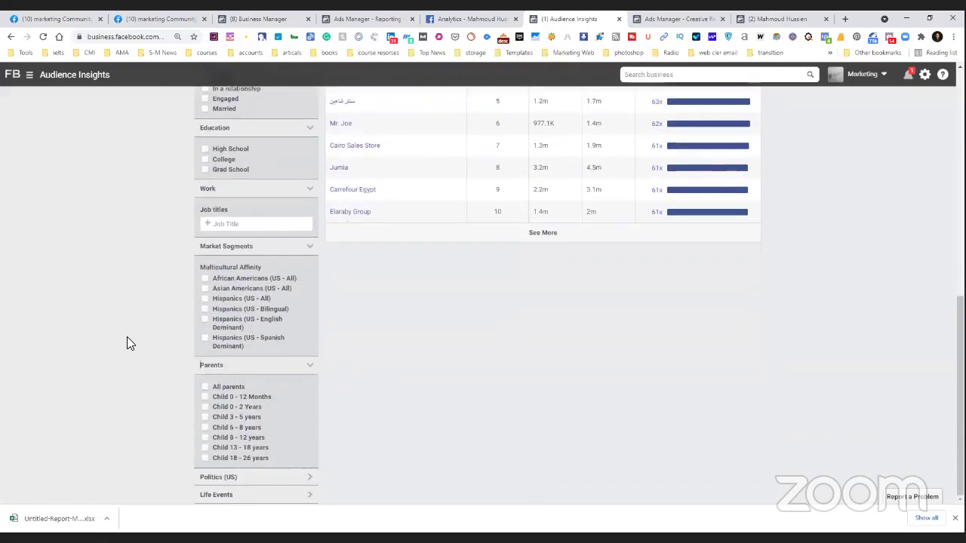
scroll(126, 337, "up", 10)
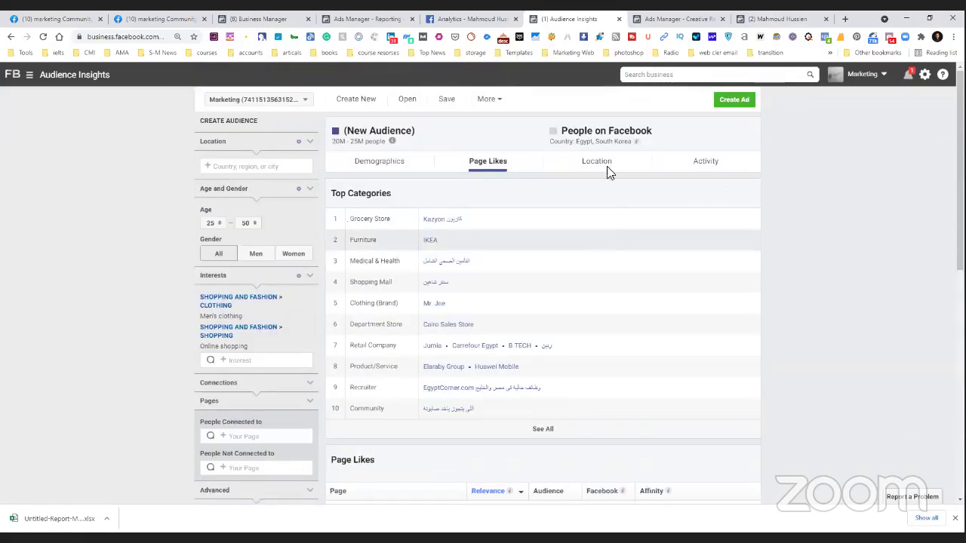
Step: View the audience's Location data by top cities and by top countries
left_click(606, 169)
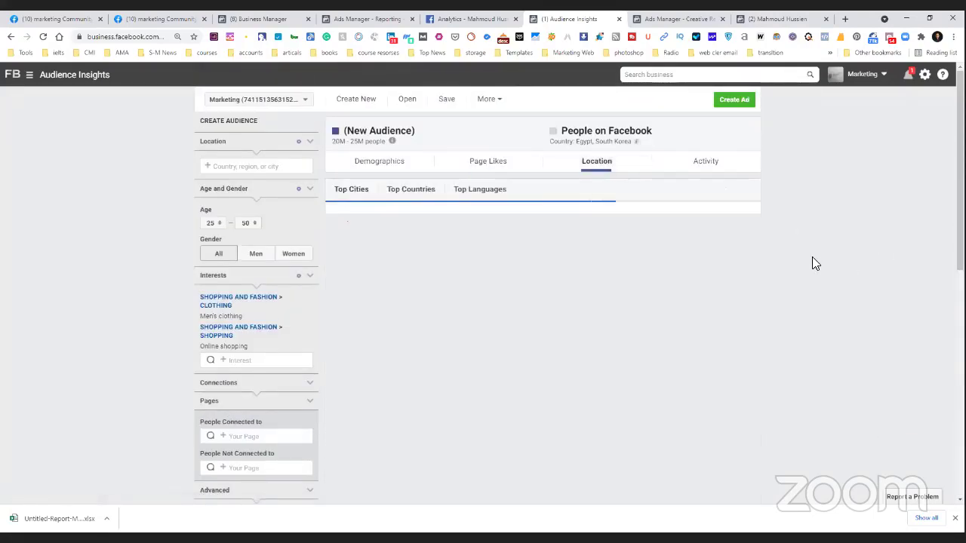
scroll(812, 256, "down", 1)
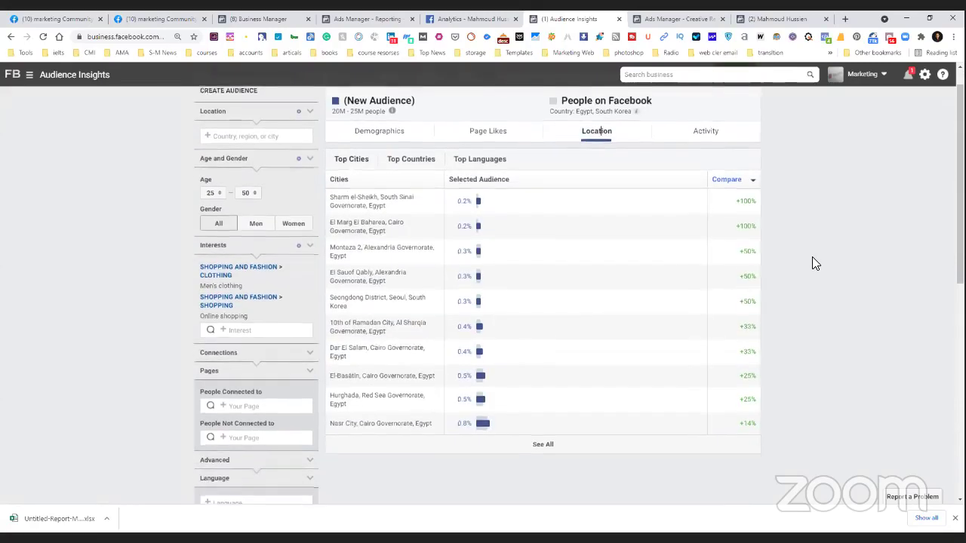
scroll(813, 257, "up", 1)
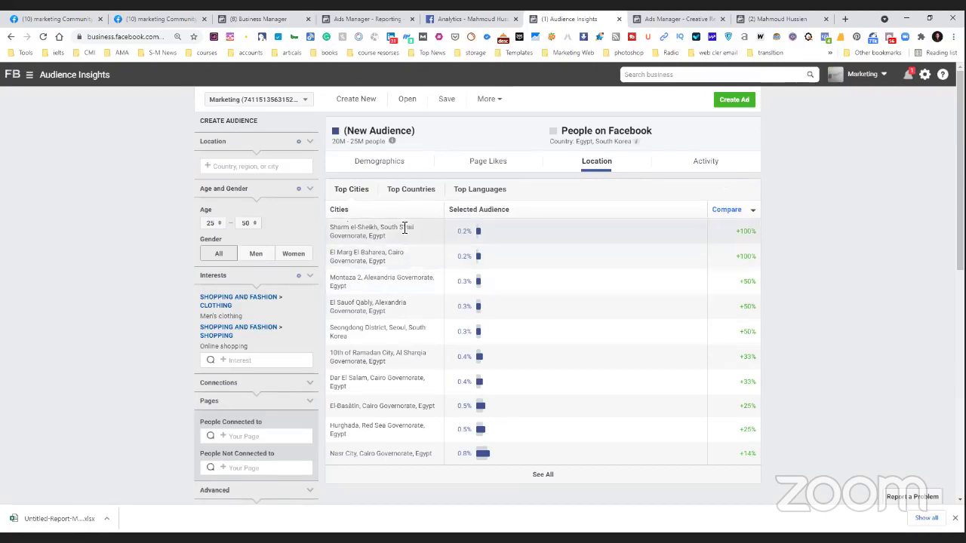
left_click(400, 189)
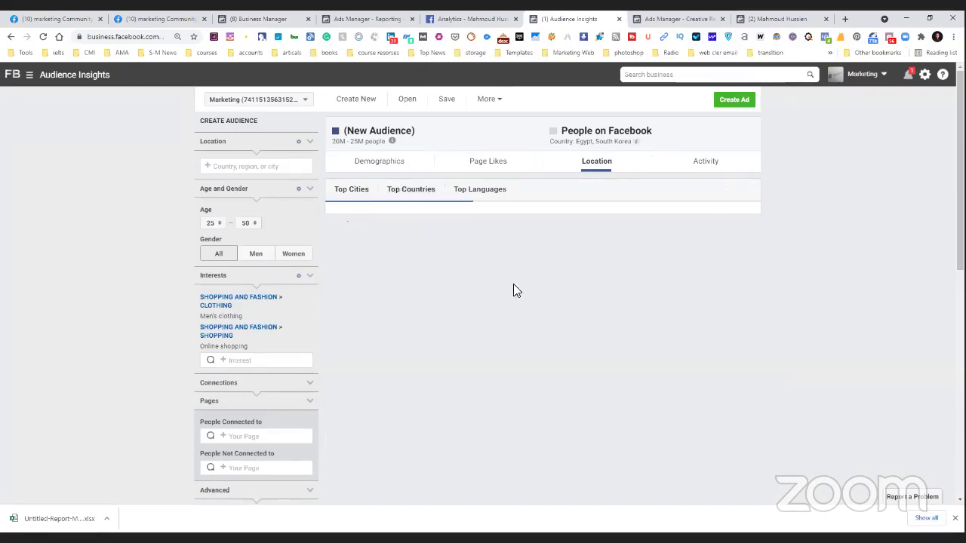
mouse_move(543, 230)
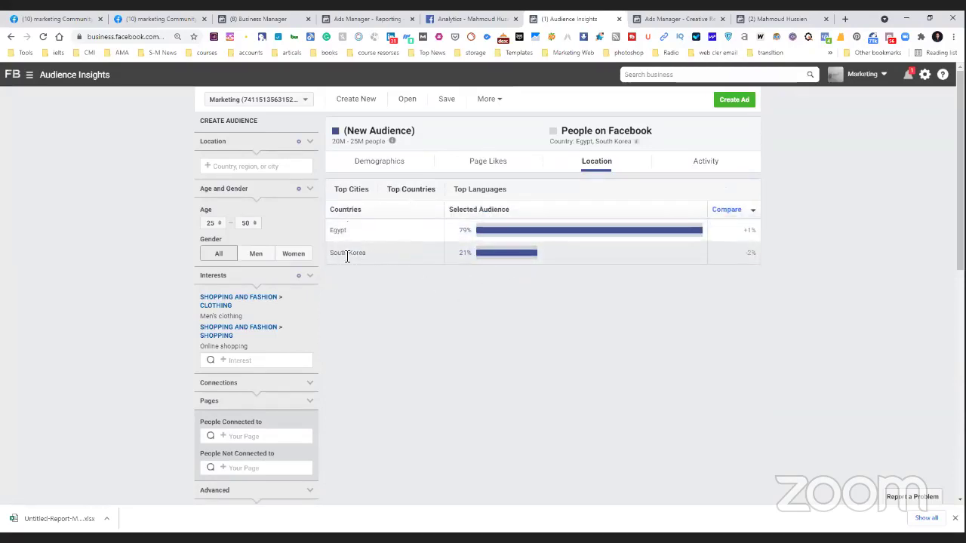
Step: Reset the audience's location filter and select the country Egypt again
left_click(300, 142)
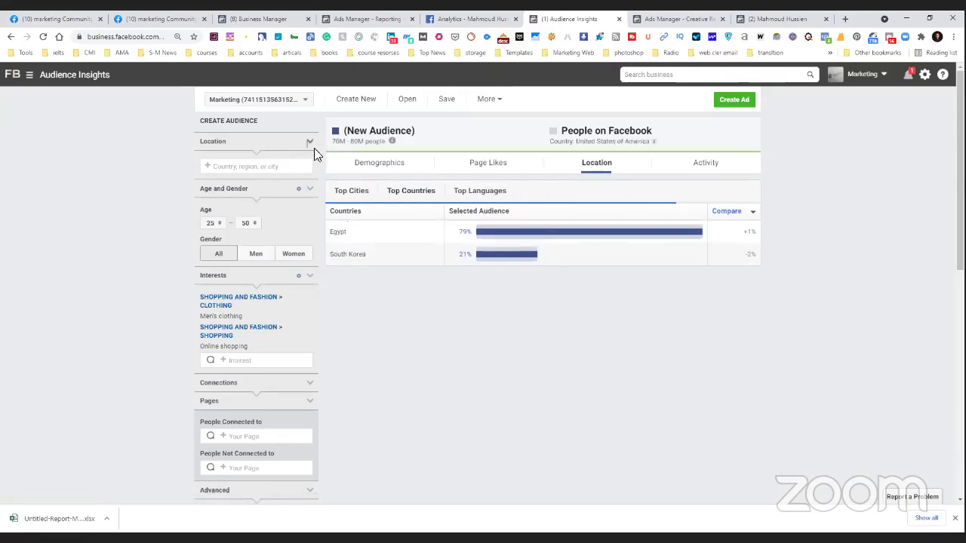
left_click(269, 167)
type("e")
key("BackSpace")
type("e")
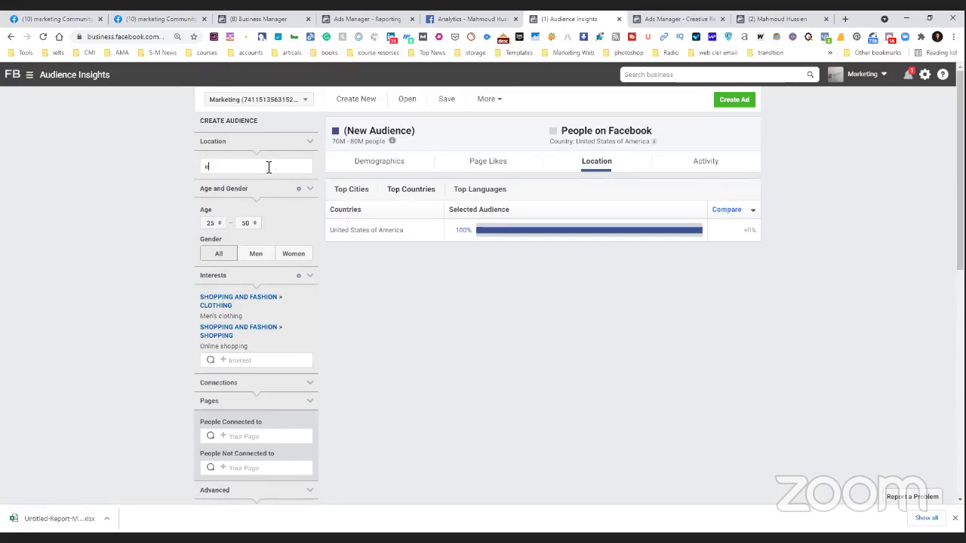
type("gypte")
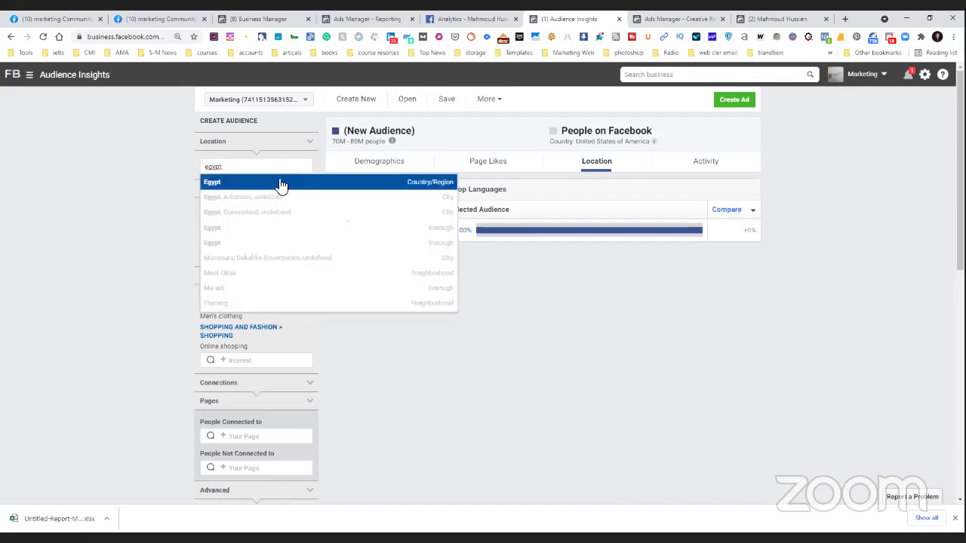
left_click(279, 183)
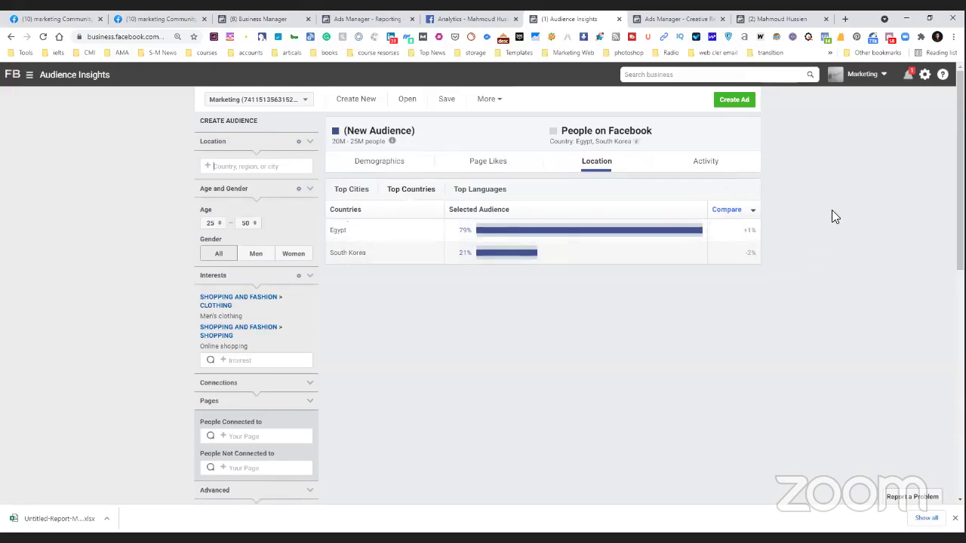
Step: Examine the audience's Activity data, covering the frequency of activities and device users
left_click(729, 169)
scroll(807, 249, "down", 2)
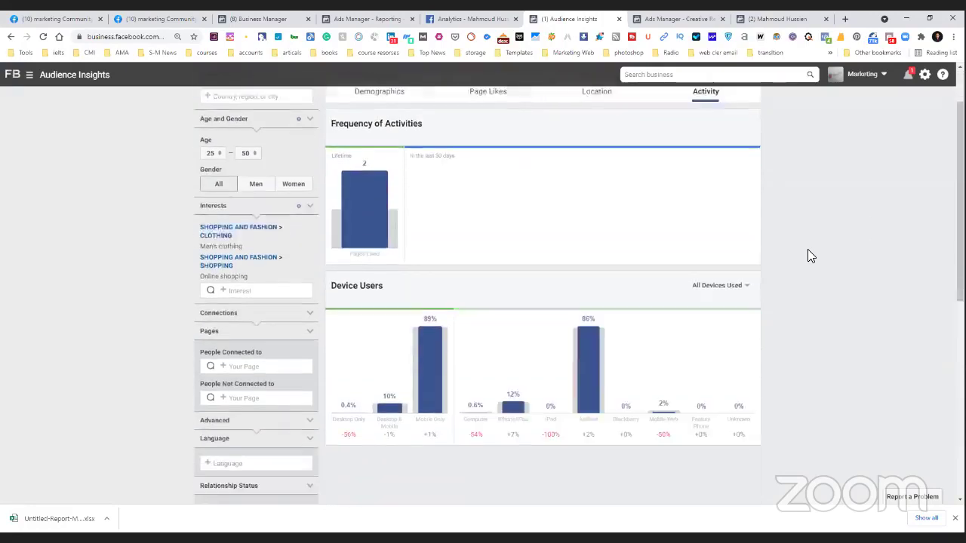
Step: Compare the new audience's activity frequency and device use with those of people on Facebook
scroll(807, 251, "up", 2)
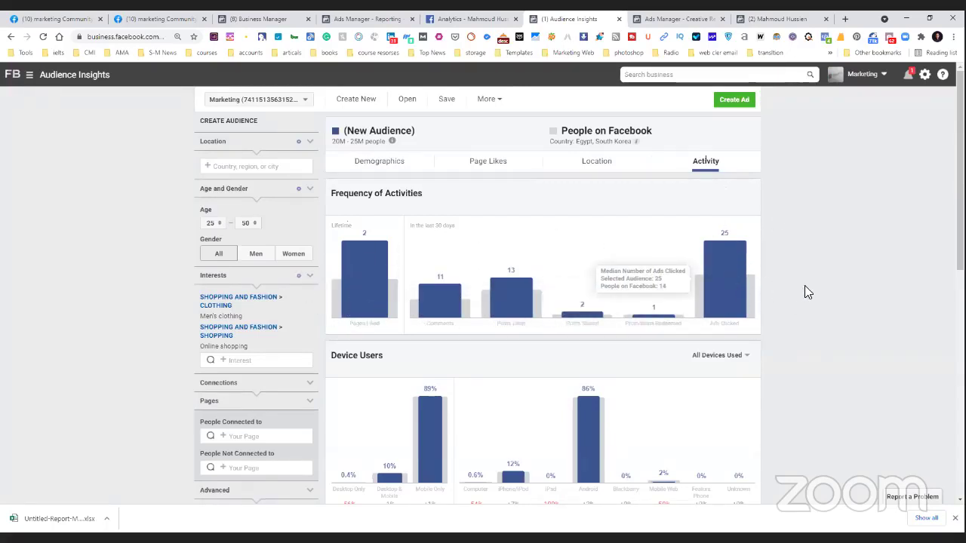
scroll(806, 285, "down", 1)
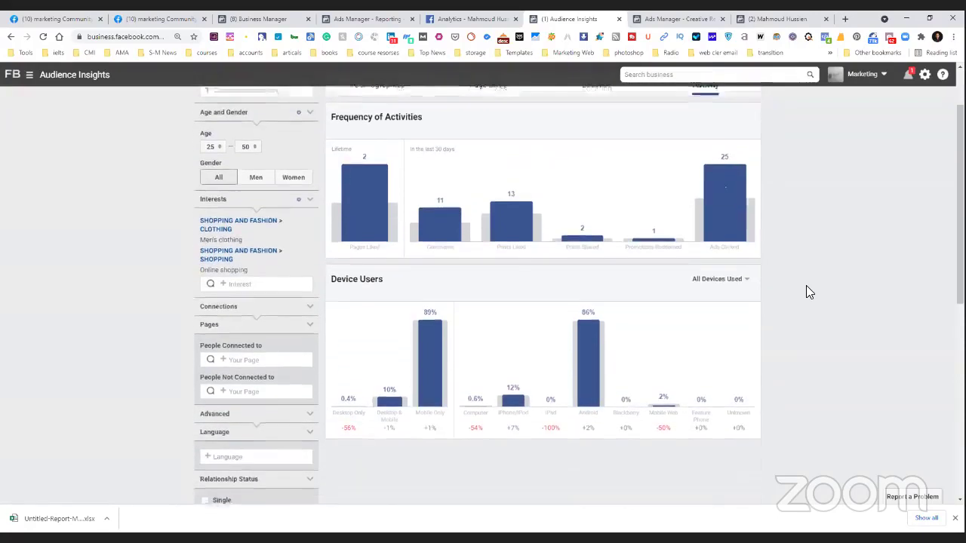
scroll(806, 285, "down", 2)
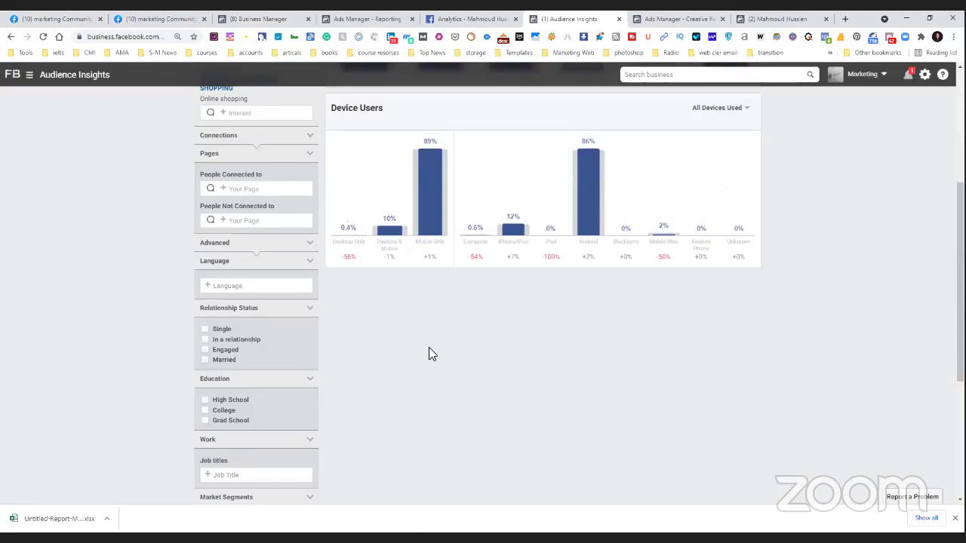
scroll(428, 349, "up", 1)
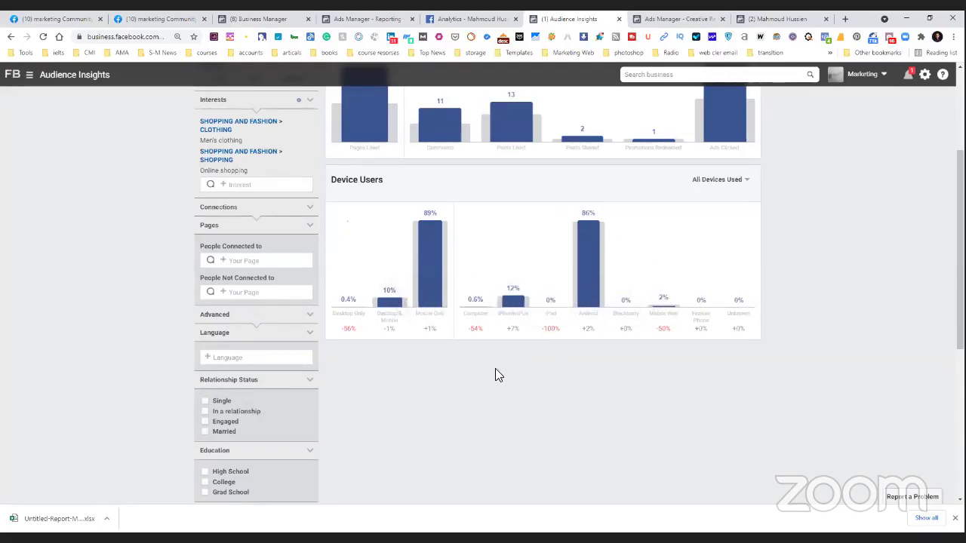
scroll(413, 366, "up", 1)
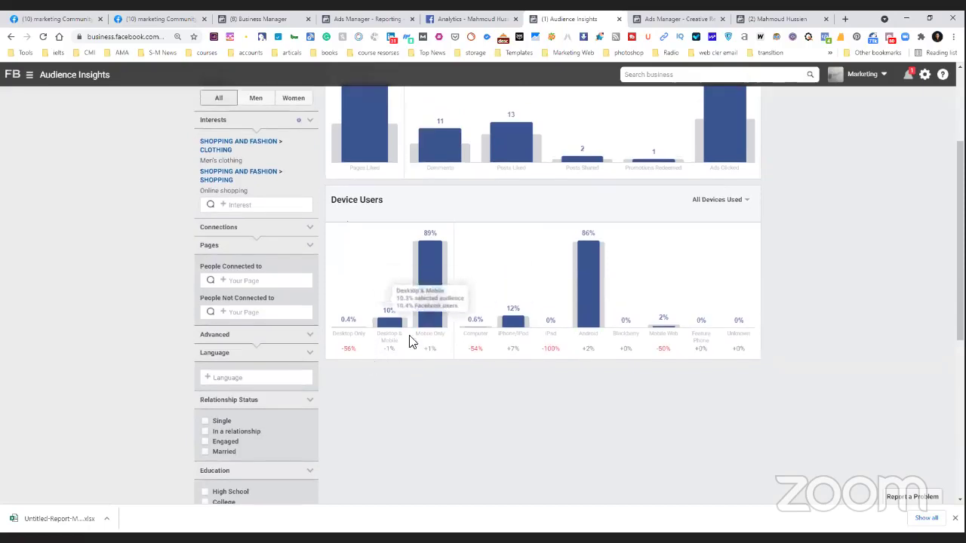
scroll(404, 355, "up", 4)
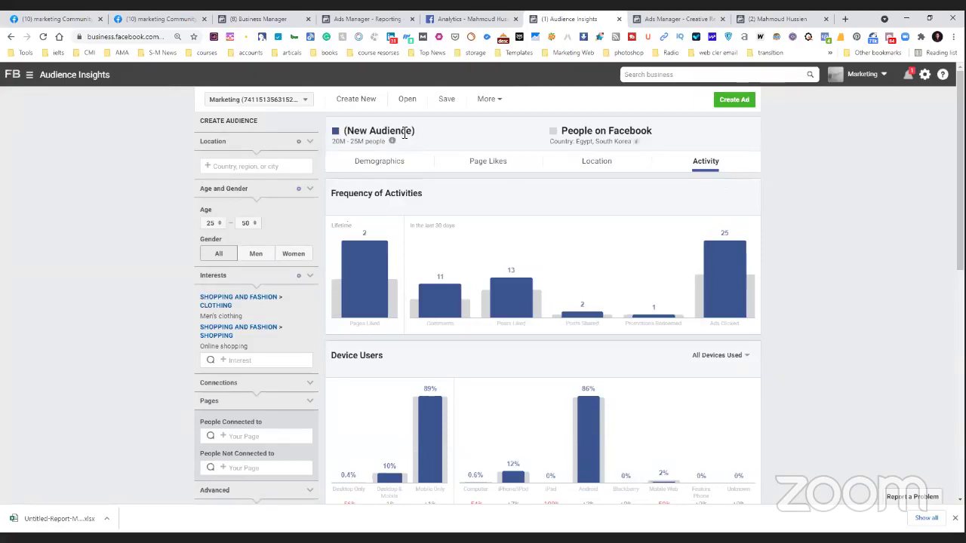
Step: Remove the Men's clothing and Online shopping interests from the audience and review the refreshed Activity charts
scroll(82, 356, "down", 1)
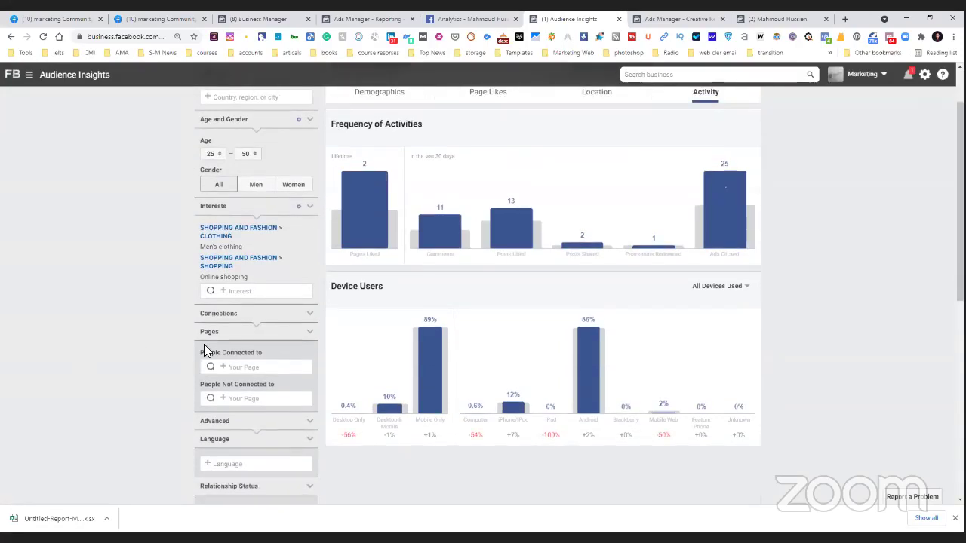
scroll(204, 344, "up", 1)
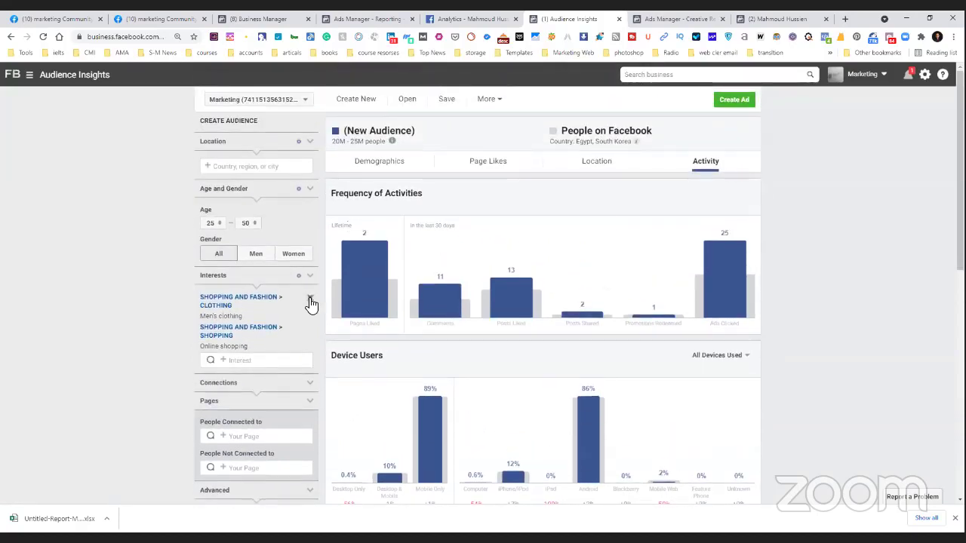
left_click(310, 298)
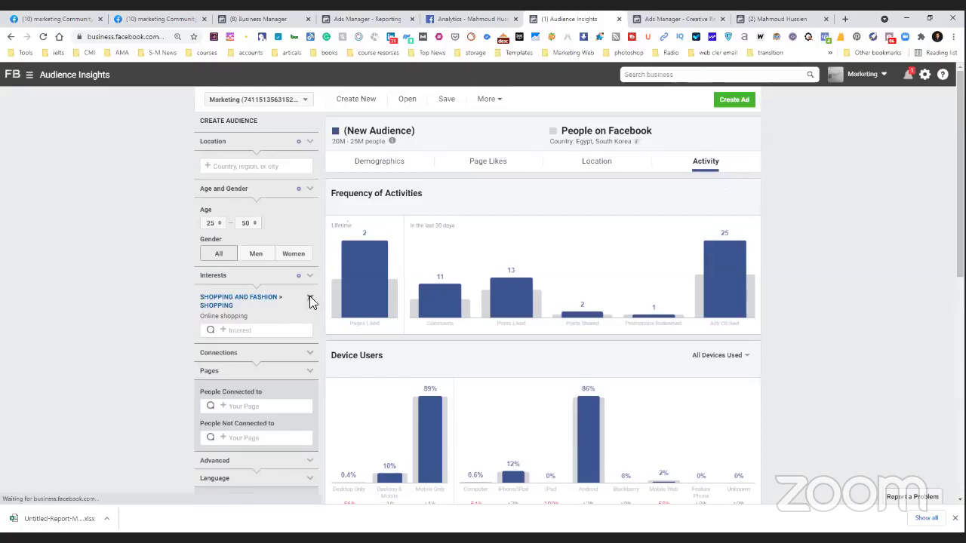
left_click(309, 298)
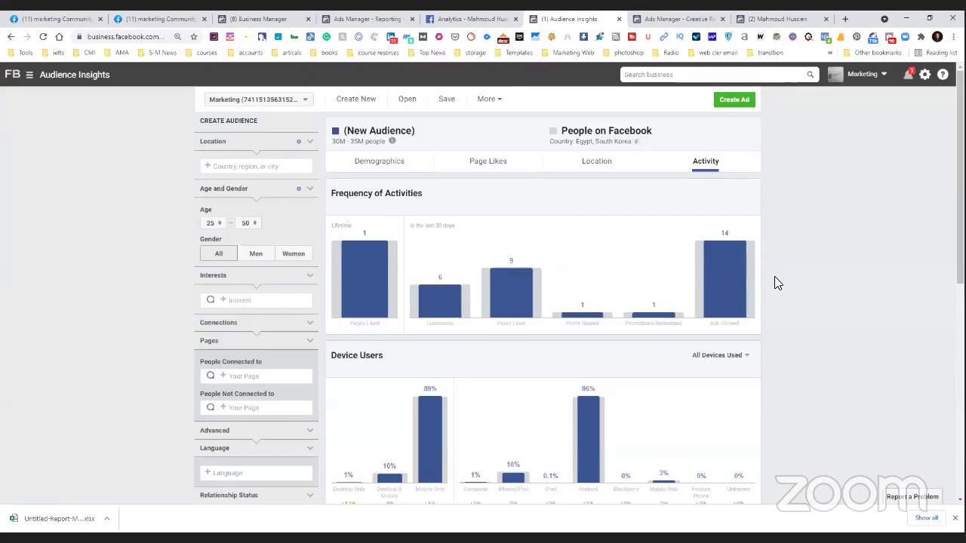
scroll(774, 277, "down", 1)
scroll(774, 277, "up", 1)
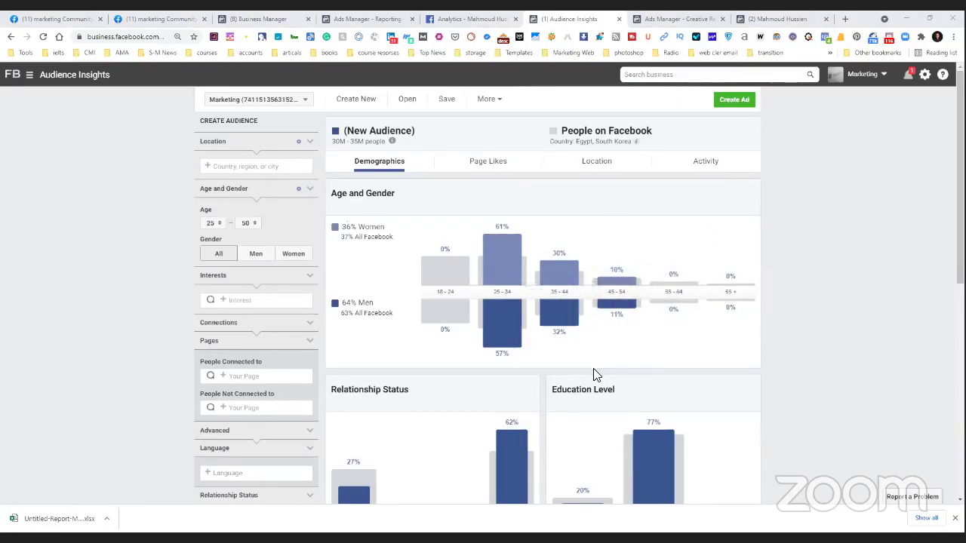
Step: Target men, women and men again in the 25–34 group of the Demographics age and gender chart, reviewing relationship status and education
mouse_move(528, 489)
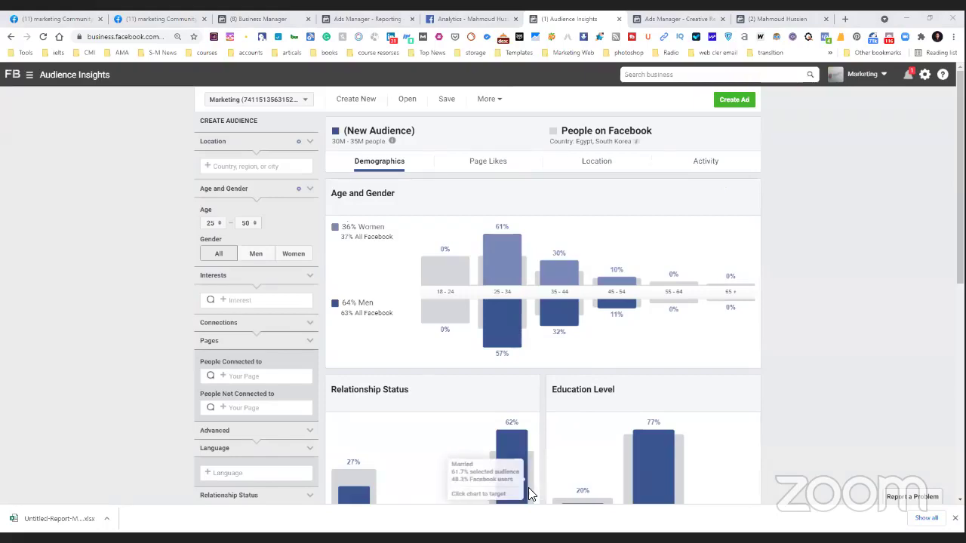
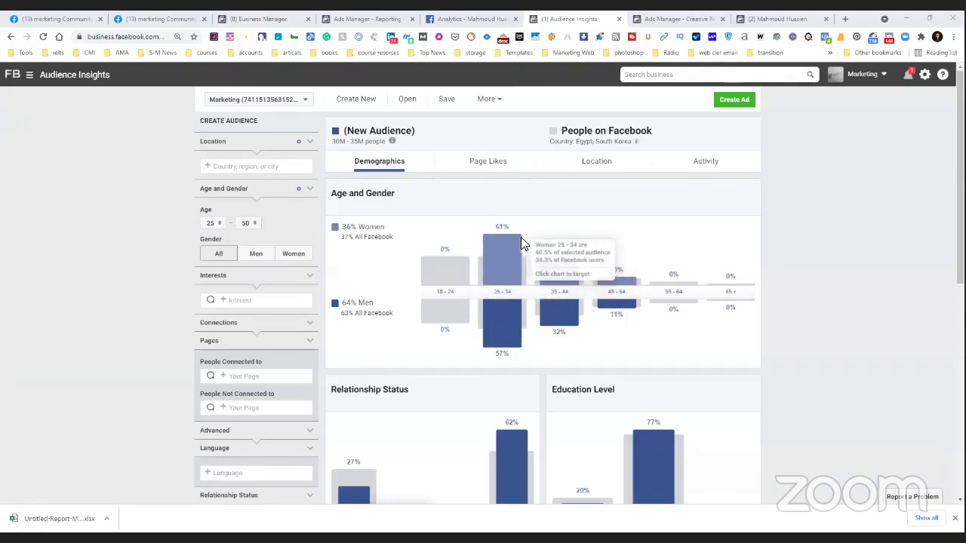
left_click(504, 330)
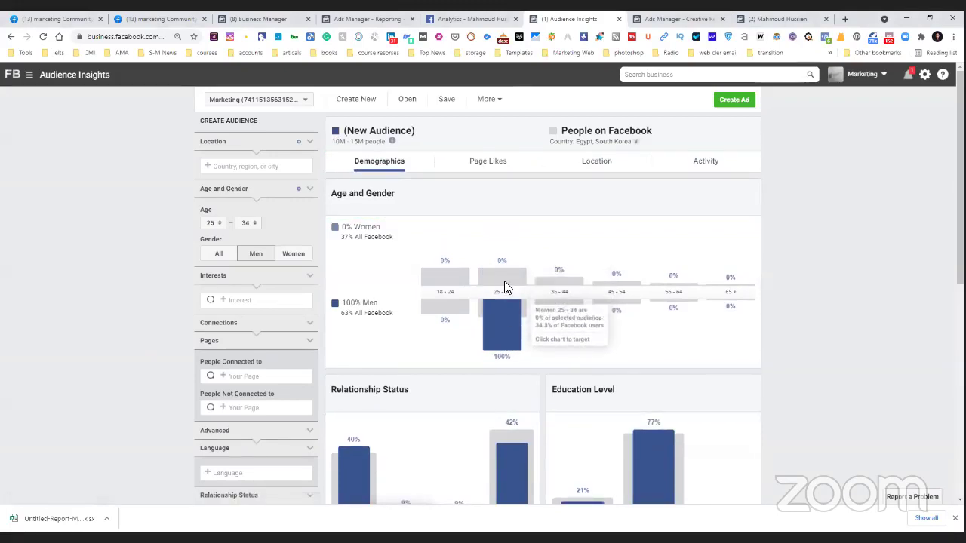
left_click(504, 281)
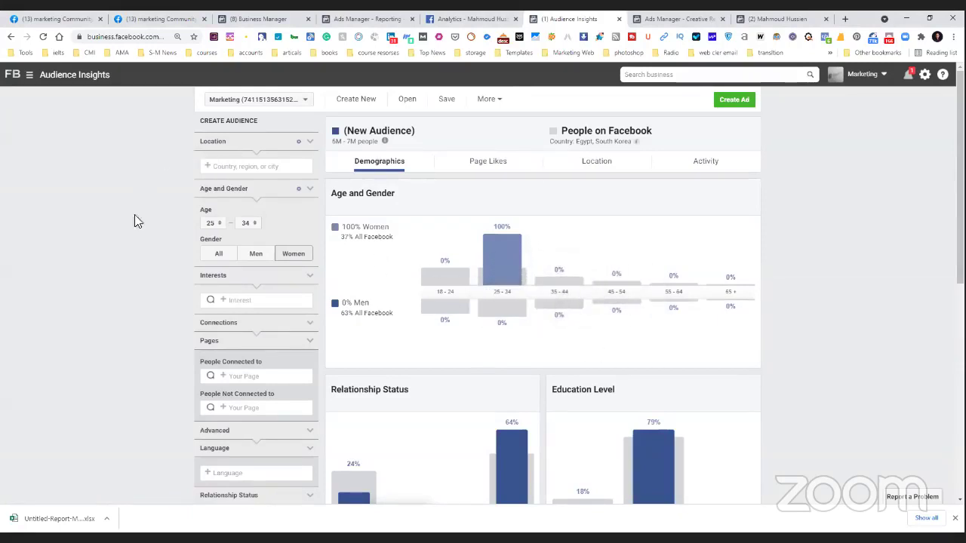
left_click(500, 308)
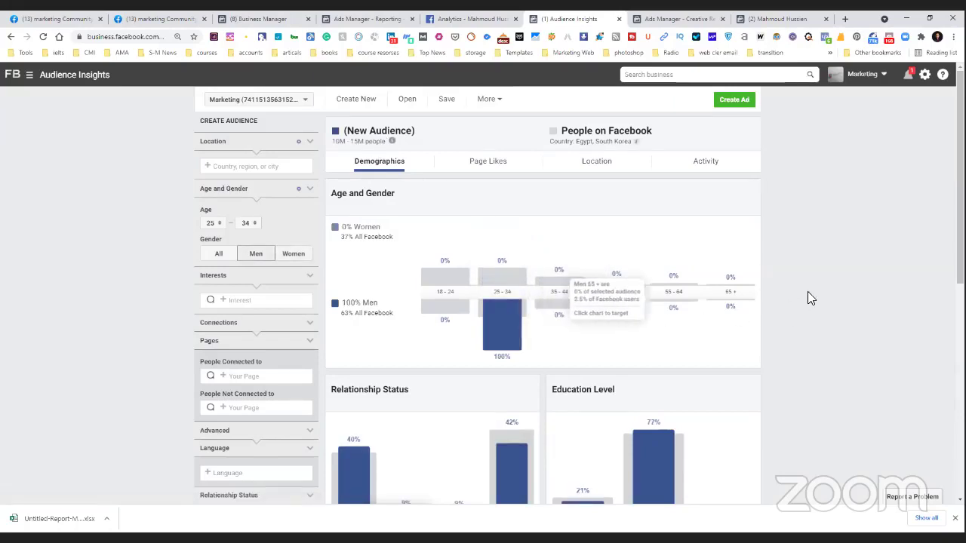
scroll(816, 287, "down", 2)
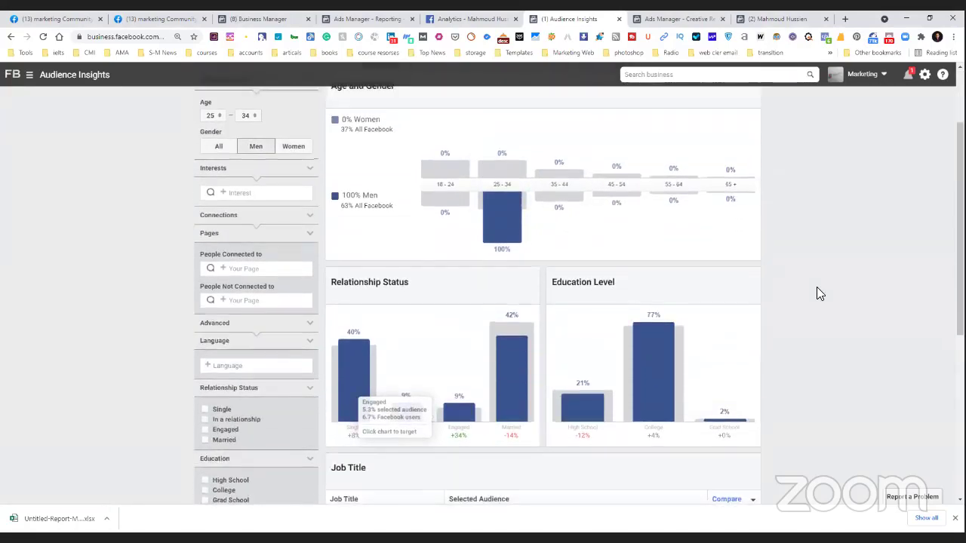
scroll(759, 276, "up", 1)
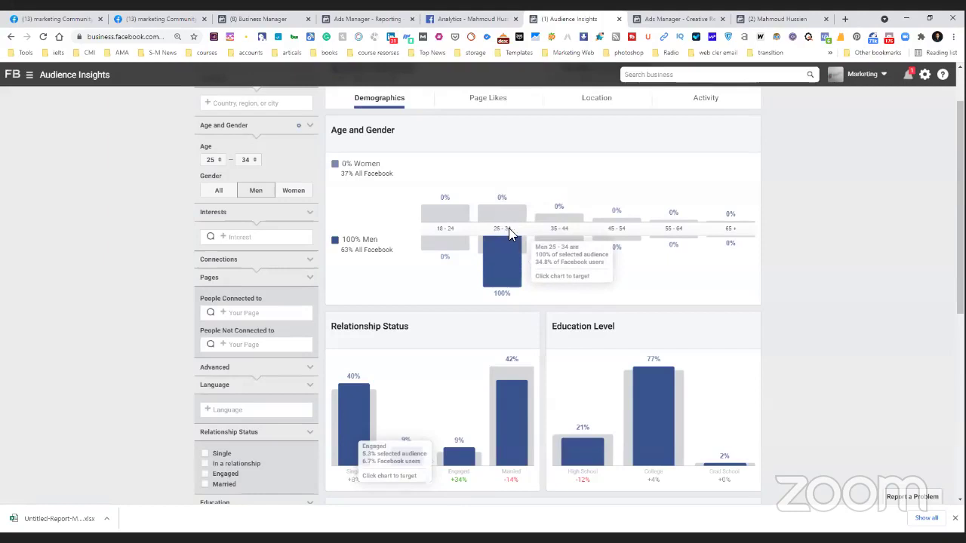
scroll(510, 228, "down", 2)
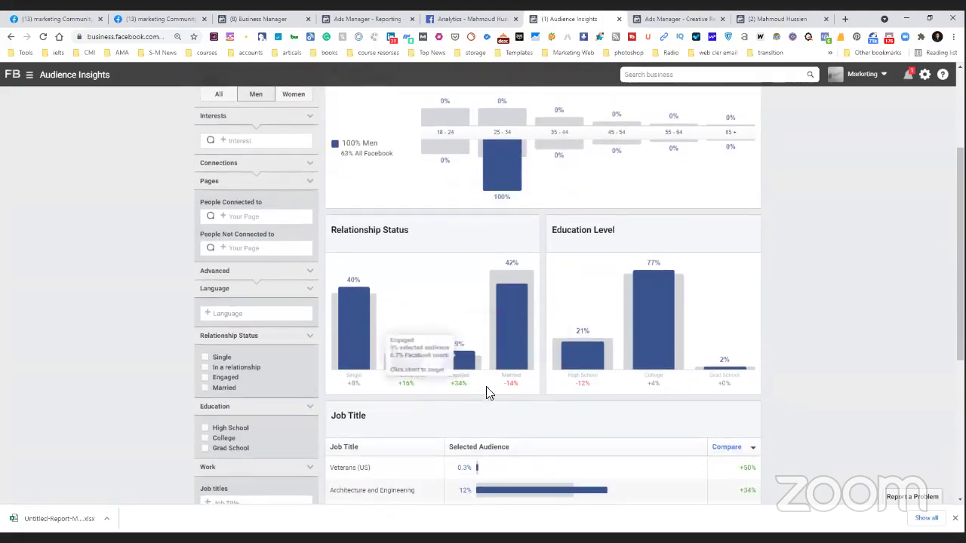
Step: Target men aged 35–44 from the age and gender chart and review the audience's demographics
left_click(561, 150)
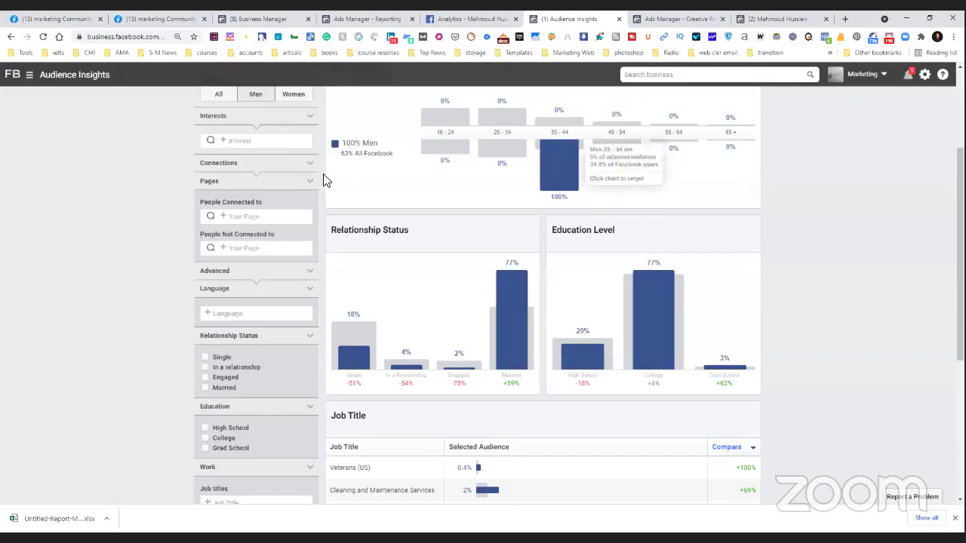
scroll(323, 180, "up", 1)
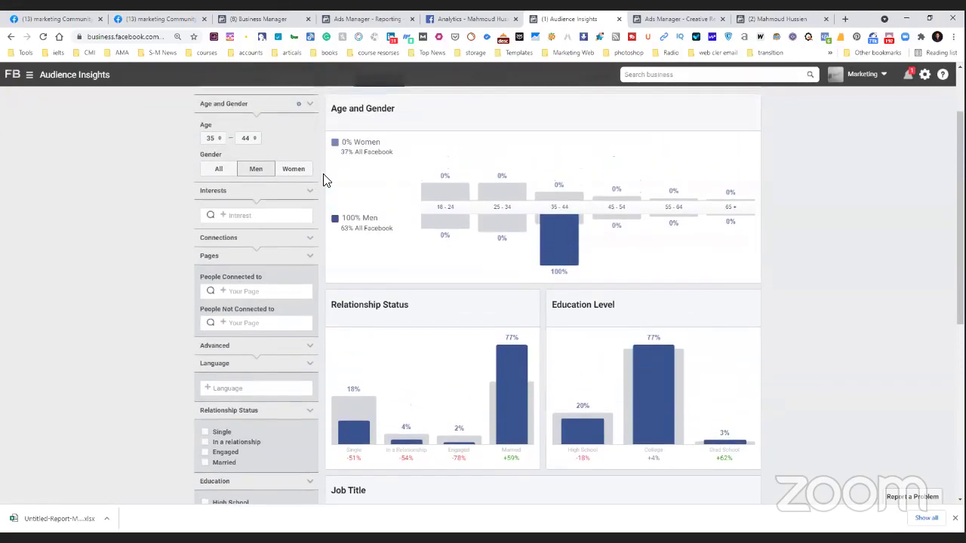
scroll(323, 180, "up", 1)
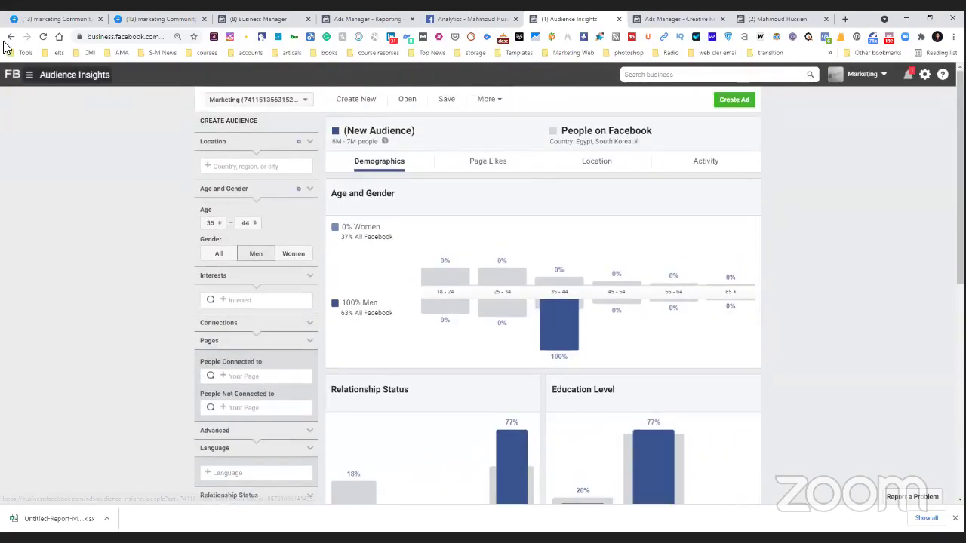
mouse_move(557, 330)
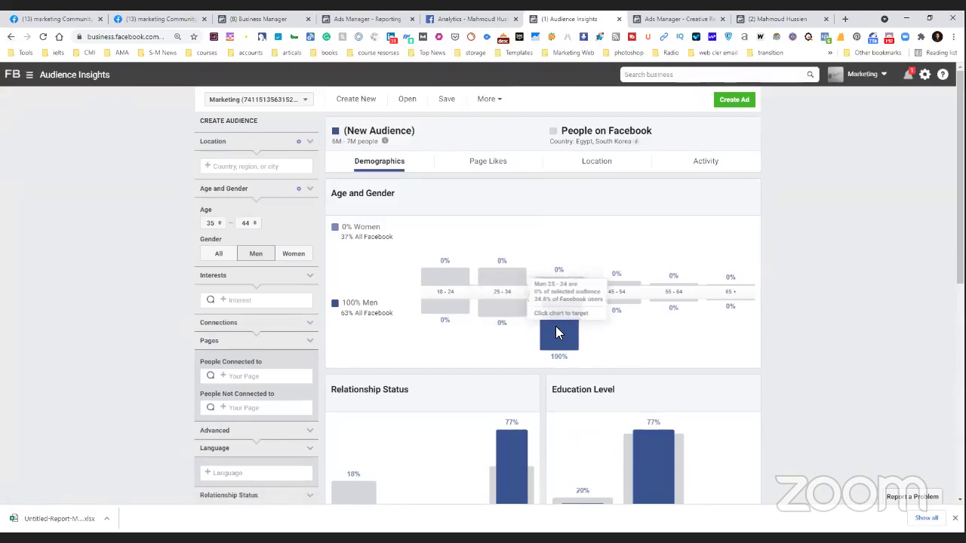
left_click(246, 223)
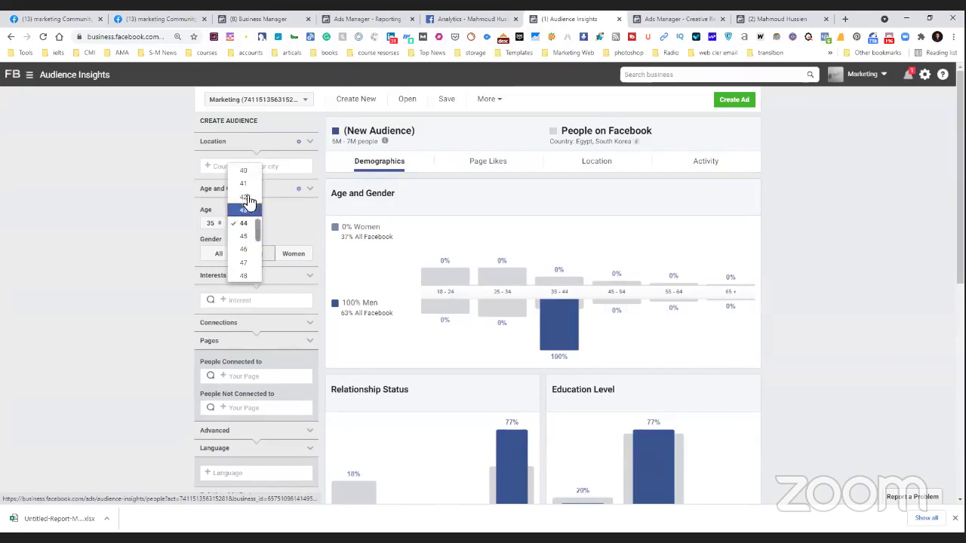
Step: Reopen Audience Insights, discarding the current audience, and dismiss the starting audience choice and the location tip
left_click(85, 83)
scroll(140, 305, "down", 5)
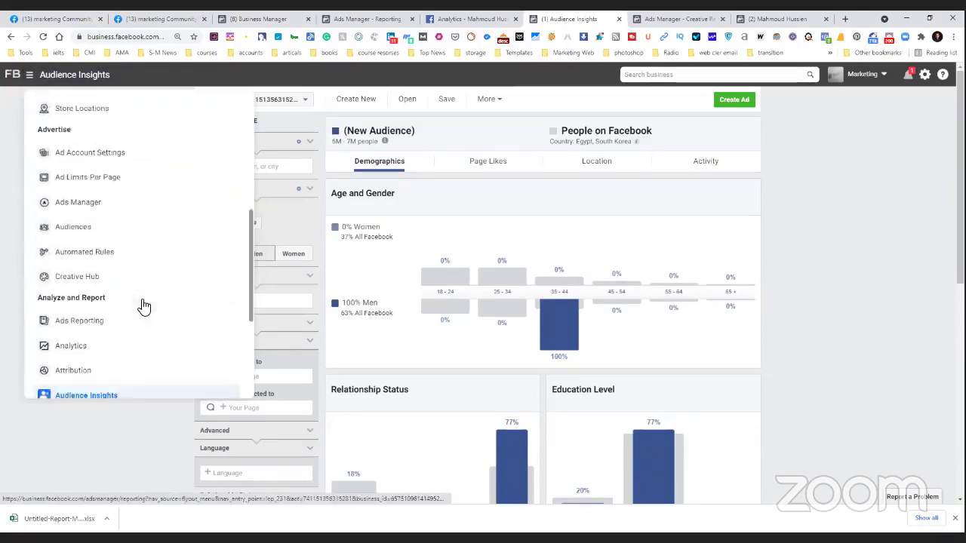
scroll(143, 306, "down", 1)
left_click(143, 337)
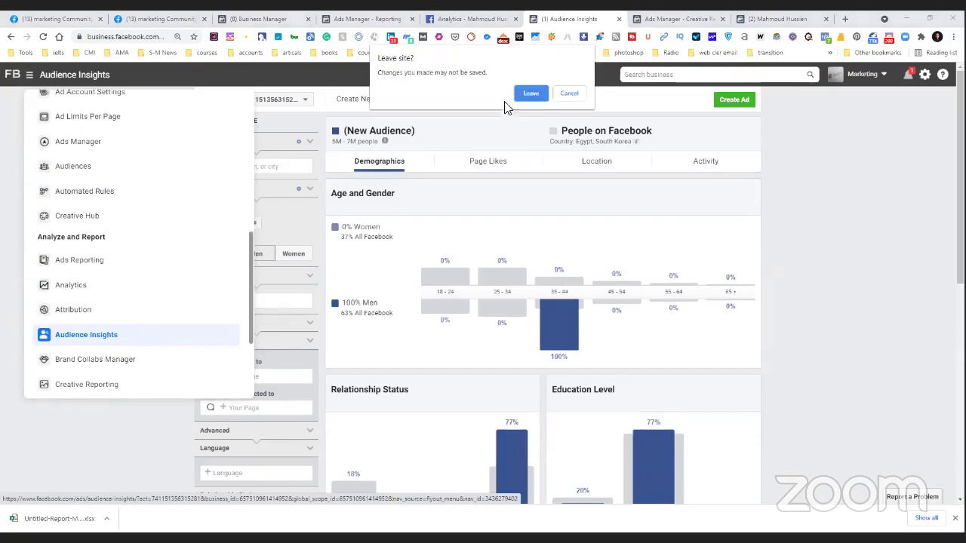
left_click(521, 96)
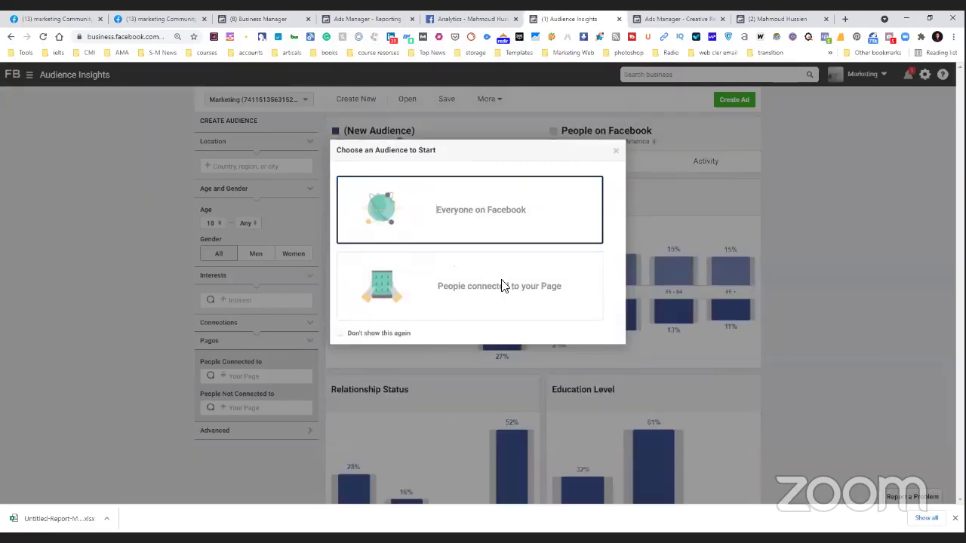
key("Escape")
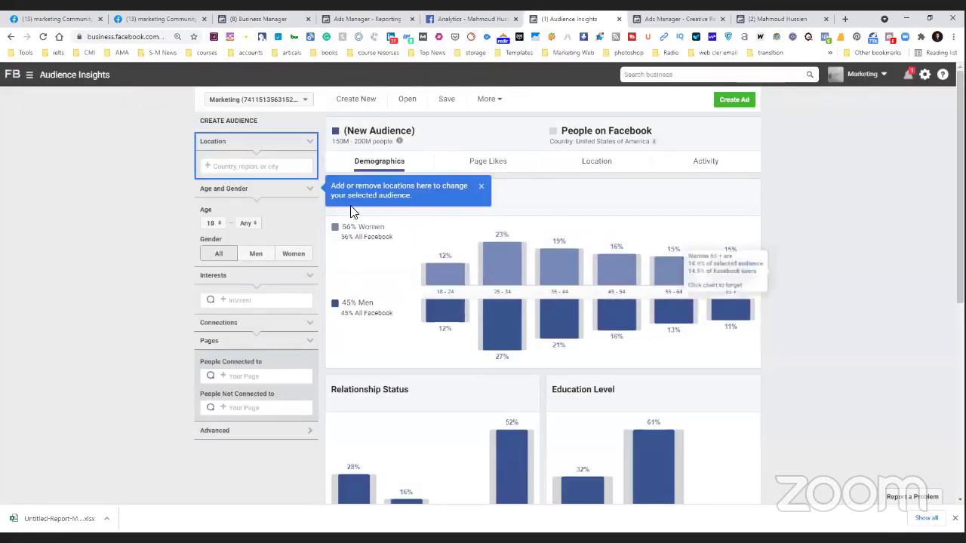
left_click(250, 168)
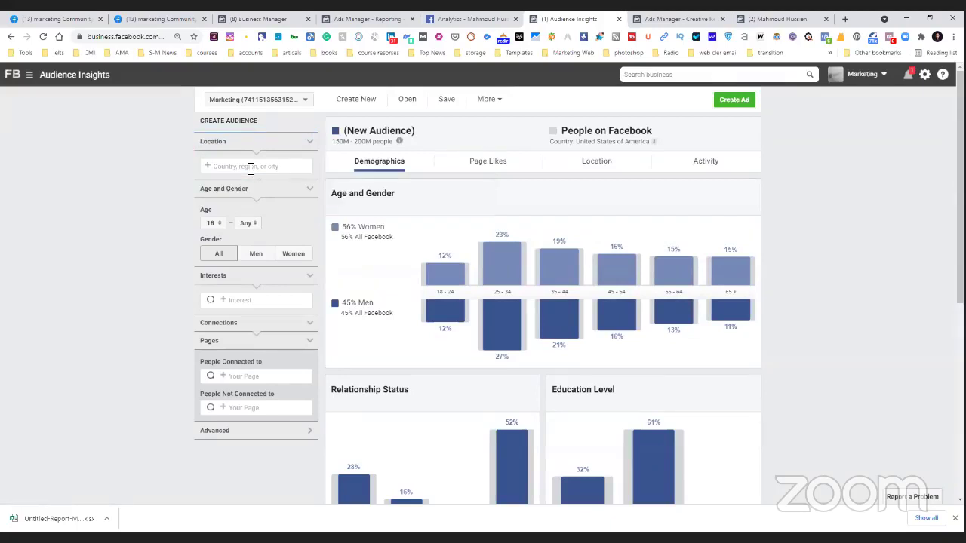
Step: Compare the new audience's demographics for men only, women only and all genders
left_click(256, 255)
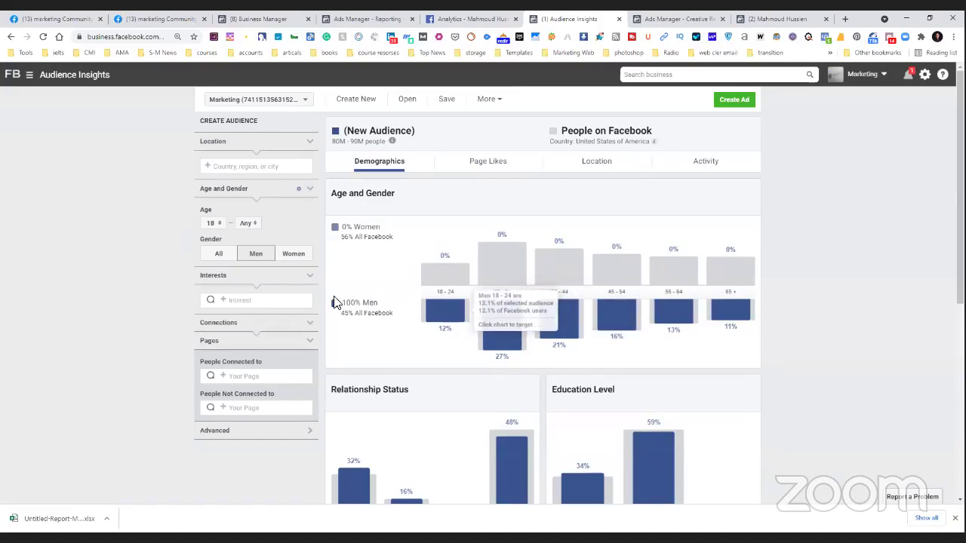
left_click(295, 257)
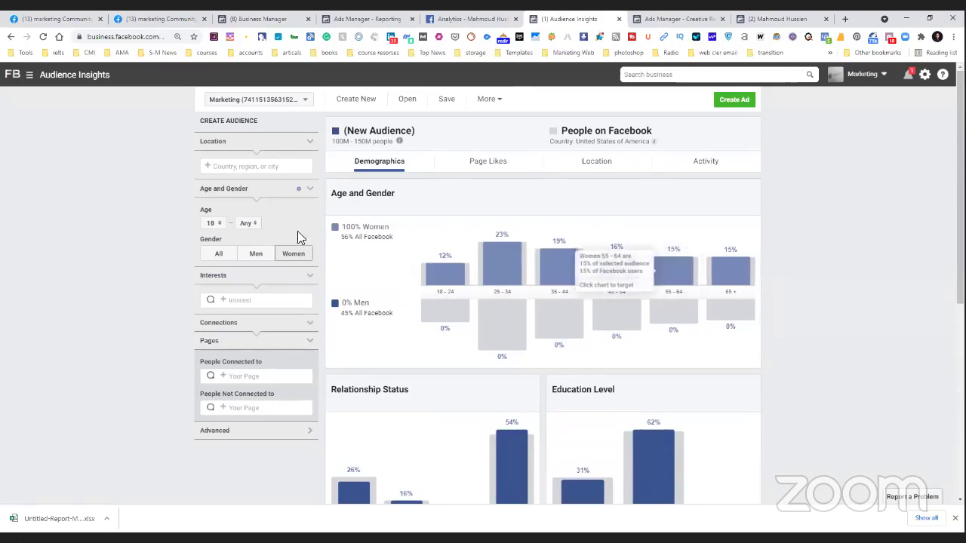
left_click(225, 254)
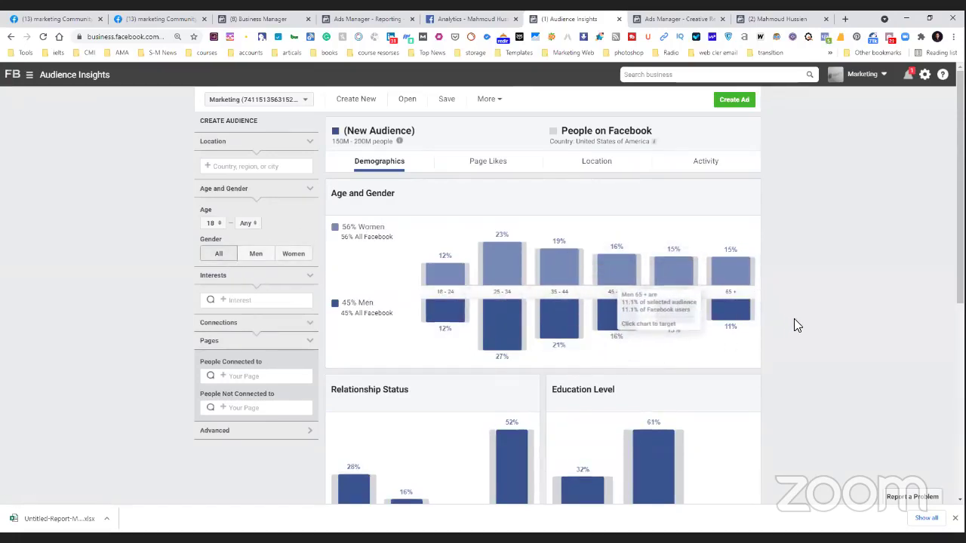
Step: Filter the audience to men and review its age, relationship status and education level charts
scroll(797, 325, "down", 1)
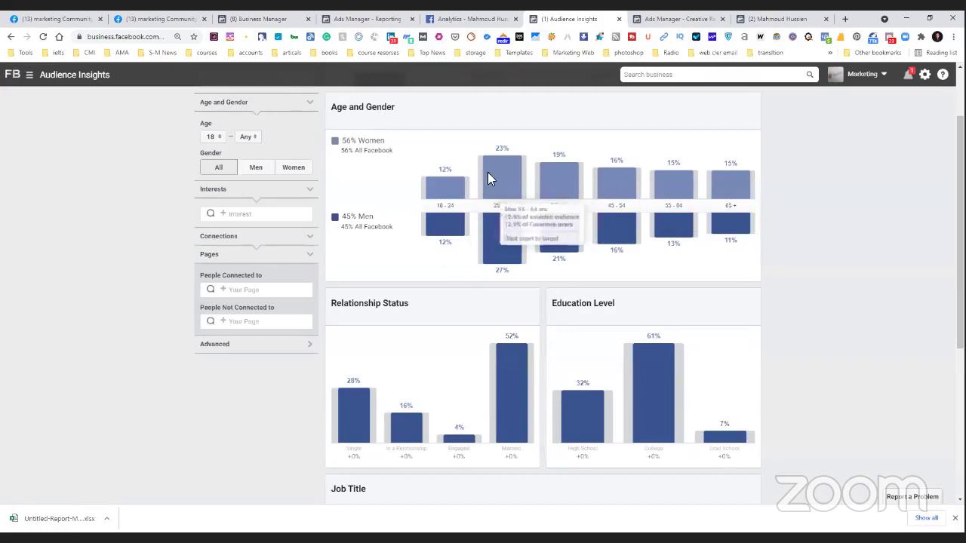
left_click(258, 169)
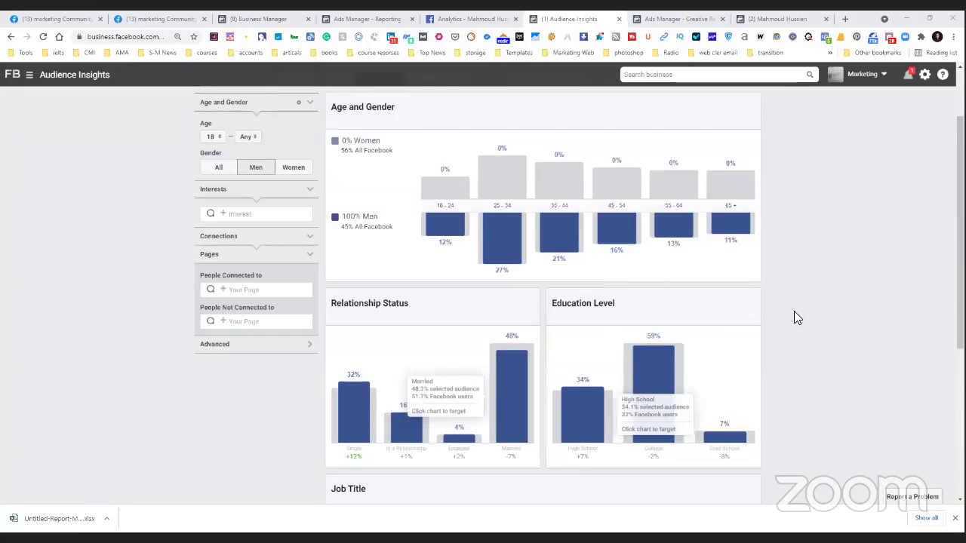
mouse_move(615, 253)
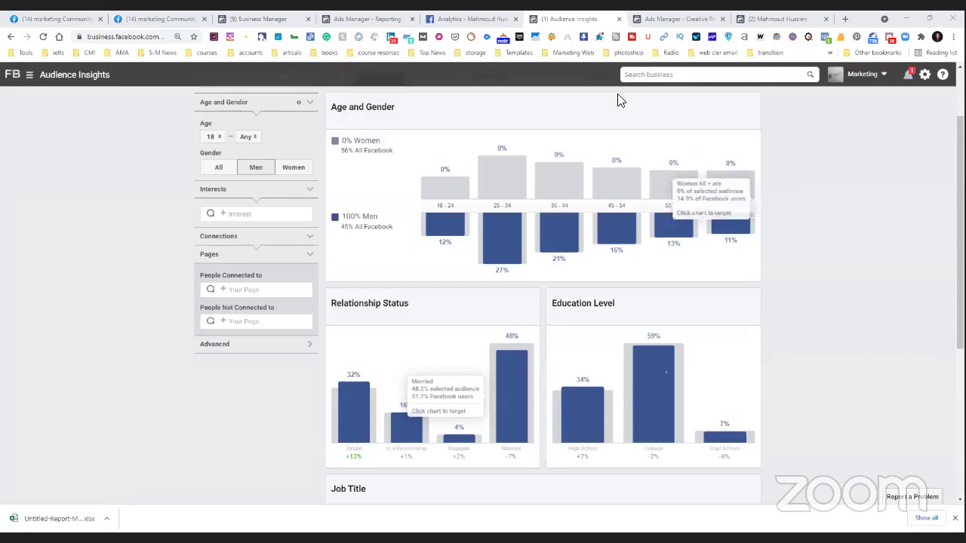
left_click(583, 51)
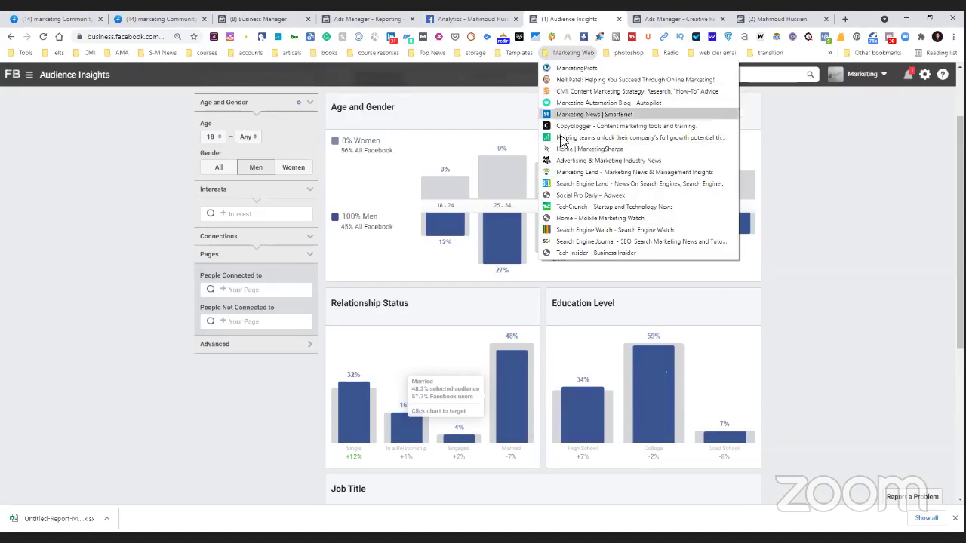
left_click(789, 145)
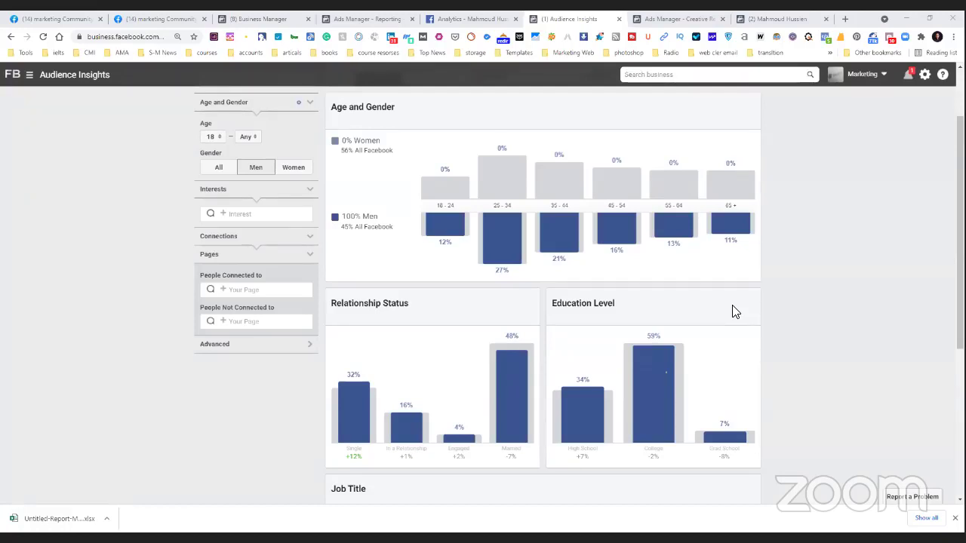
mouse_move(714, 183)
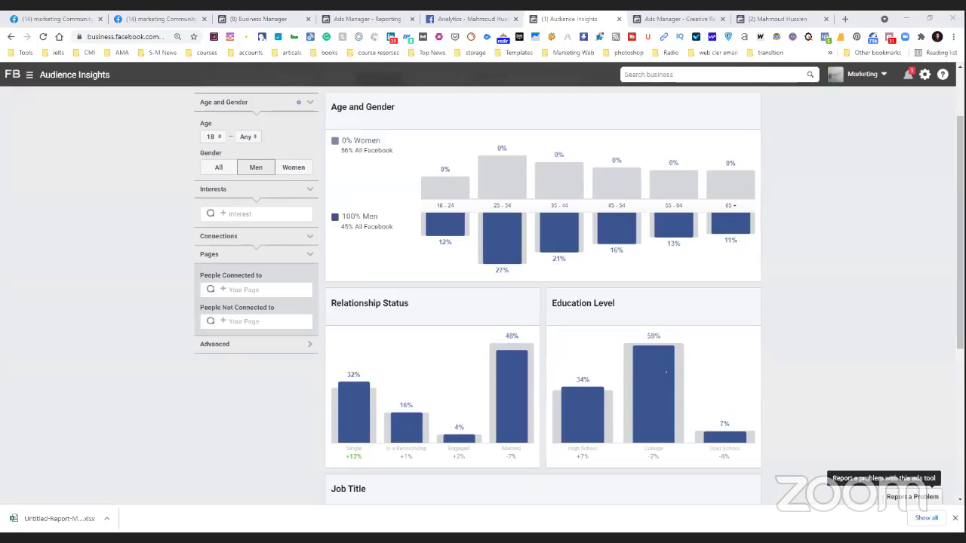
Step: Dismiss the browser's downloads bar and return to the Audience Insights page
left_click(954, 518)
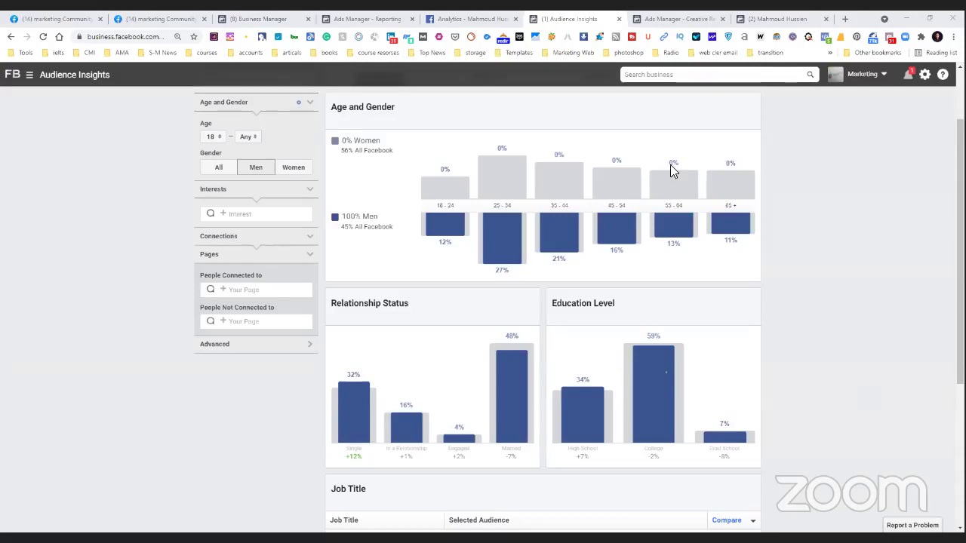
left_click(680, 17)
left_click(752, 16)
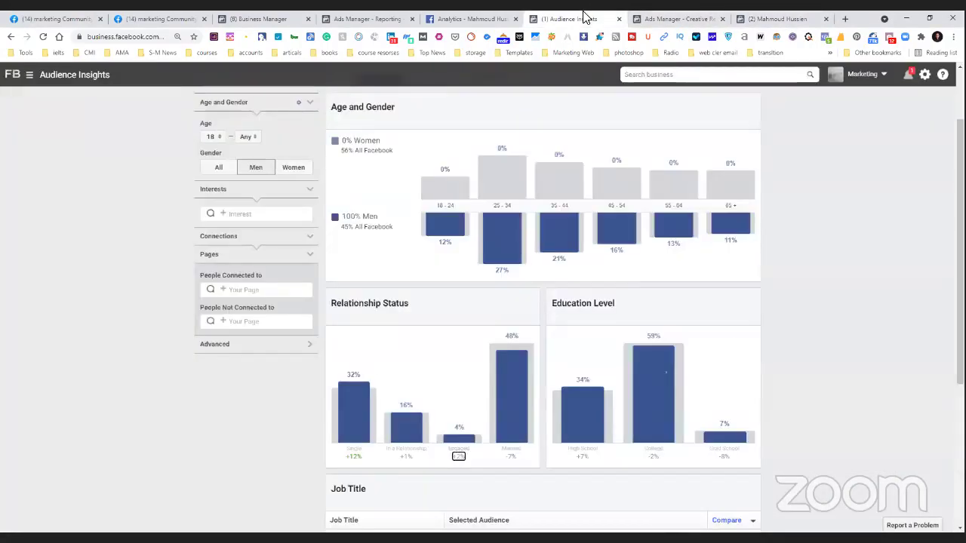
left_click(574, 18)
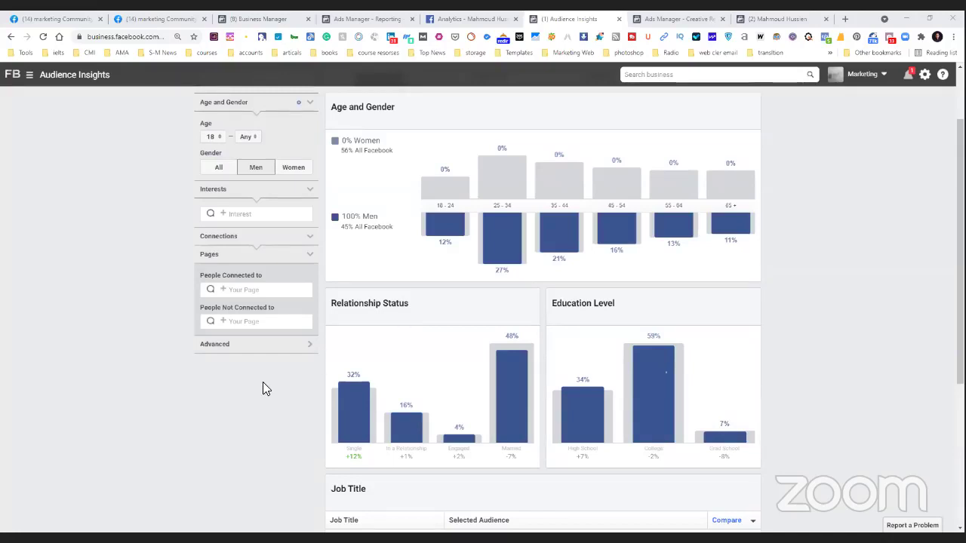
Step: Search the audience interests for "iphone" and browse the suggested interests
left_click(259, 241)
left_click(259, 241)
left_click(259, 215)
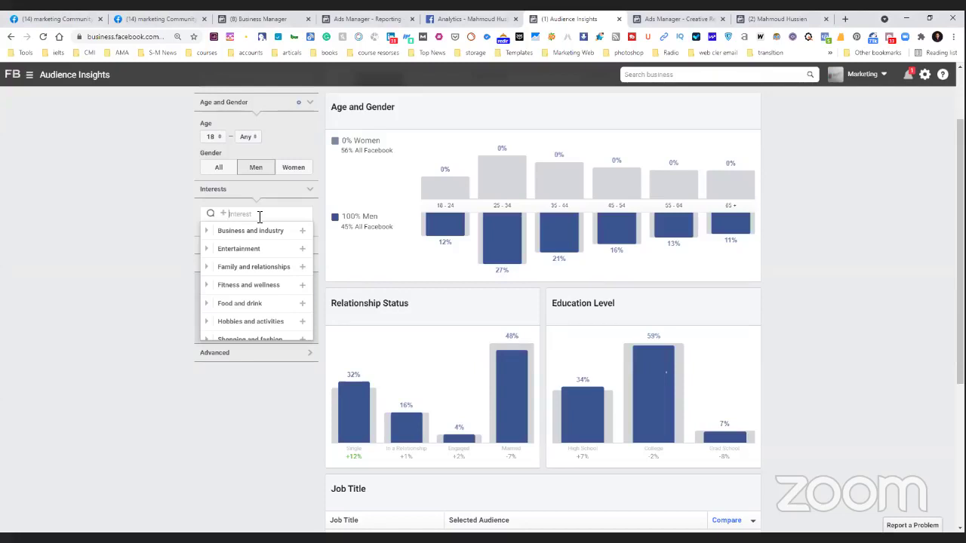
type("iph")
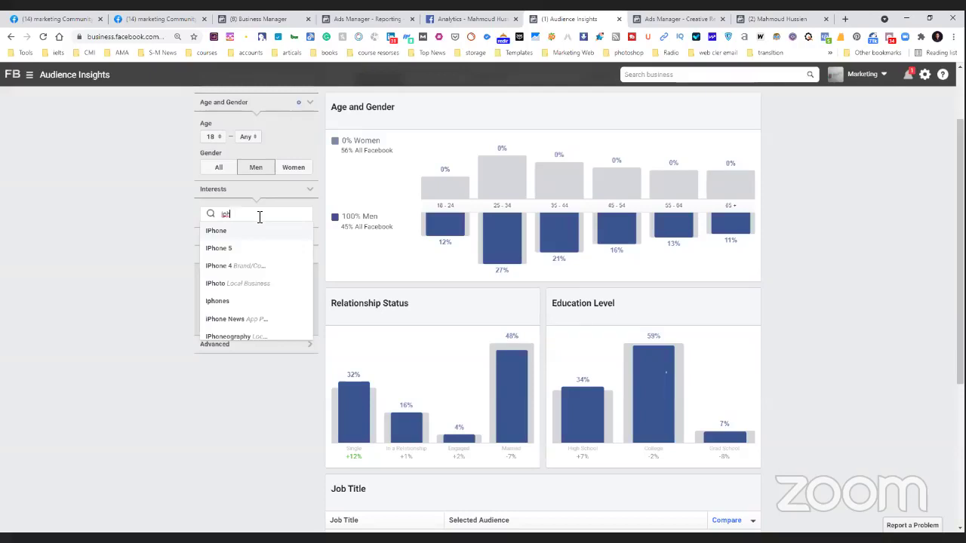
key("BackSpace")
key("BackSpace")
key("BackSpace")
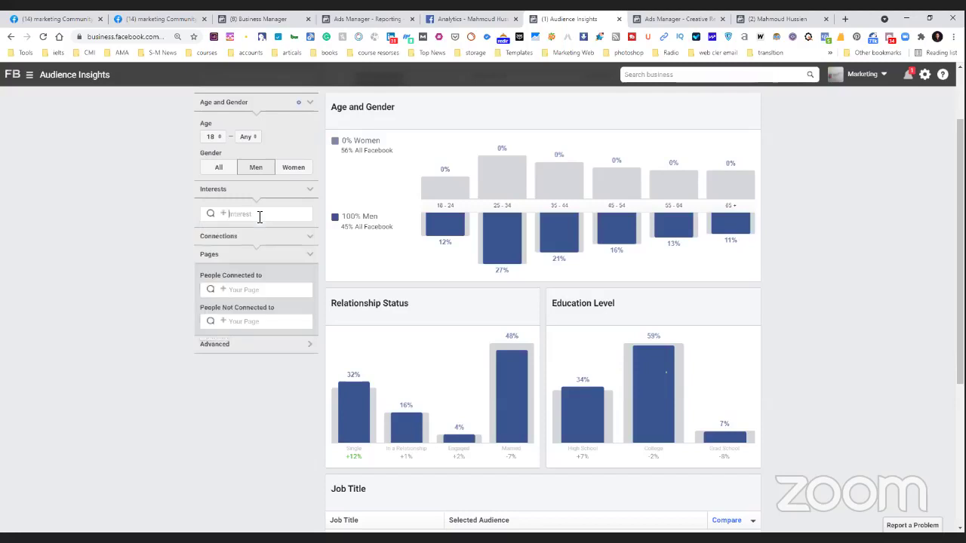
type("ip")
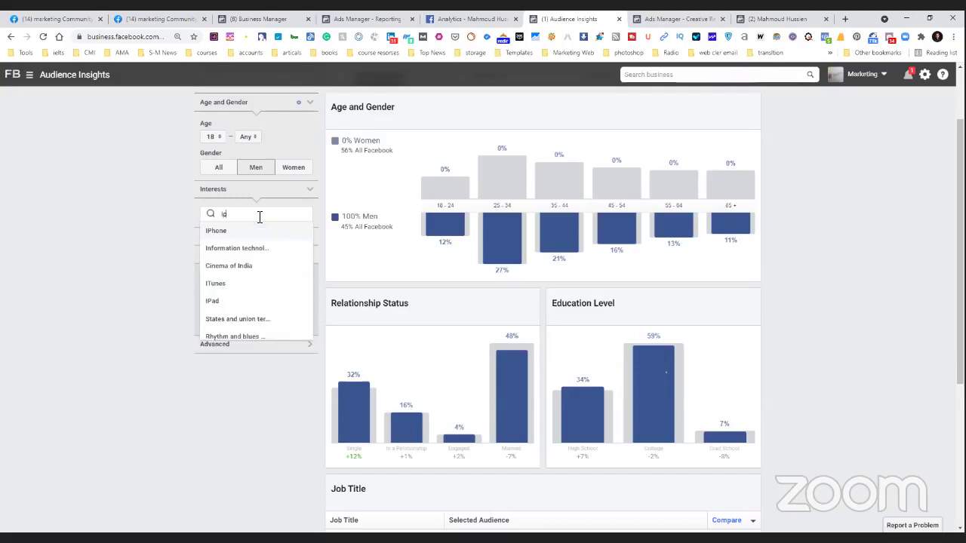
type("hone")
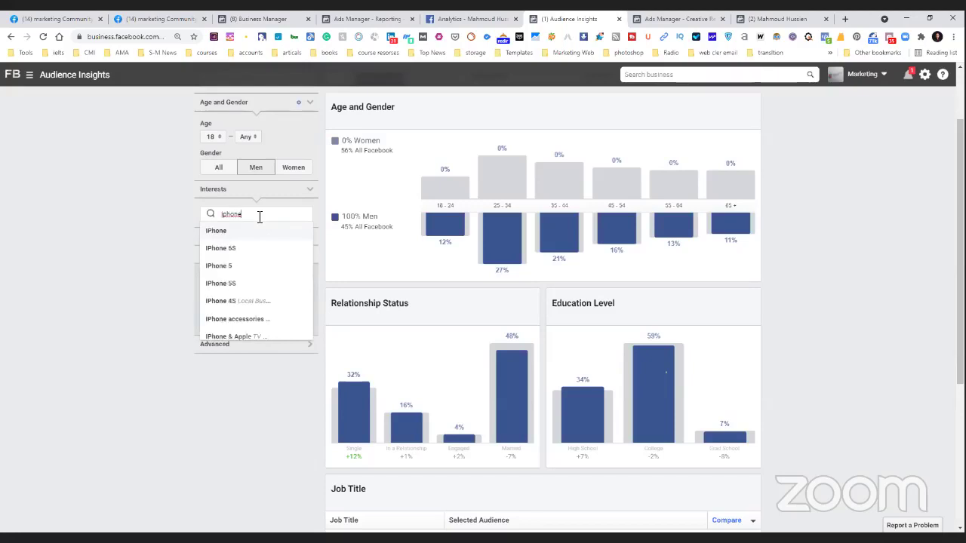
scroll(262, 299, "down", 1)
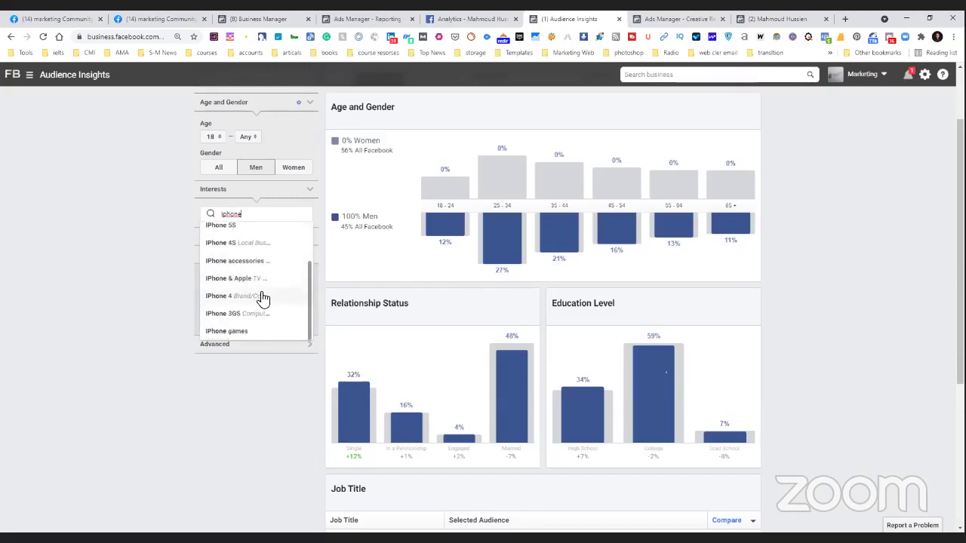
scroll(262, 299, "up", 2)
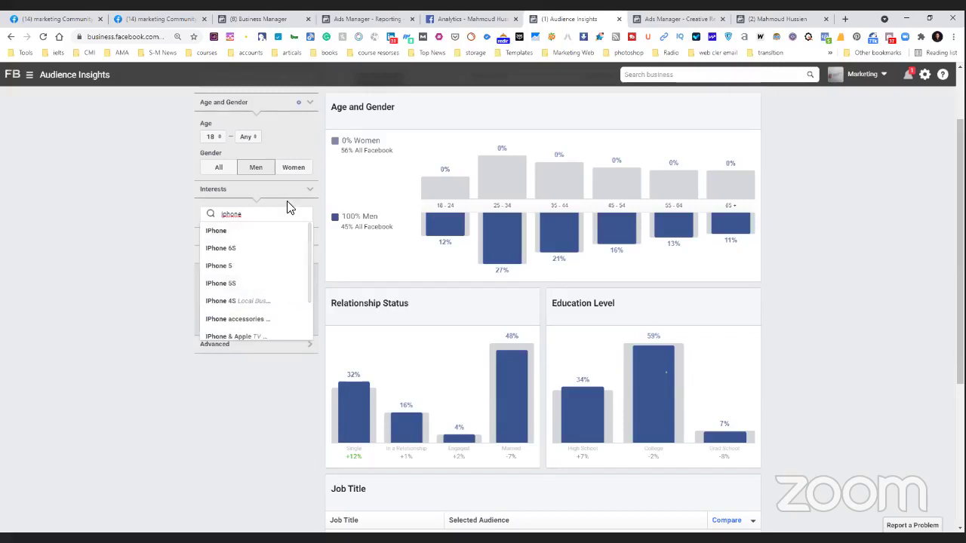
Step: Search the interests again with the shorter term "iph", look through the suggestions and close them without choosing one
key("ctrl+a")
type("iph")
key("BackSpace")
key("BackSpace")
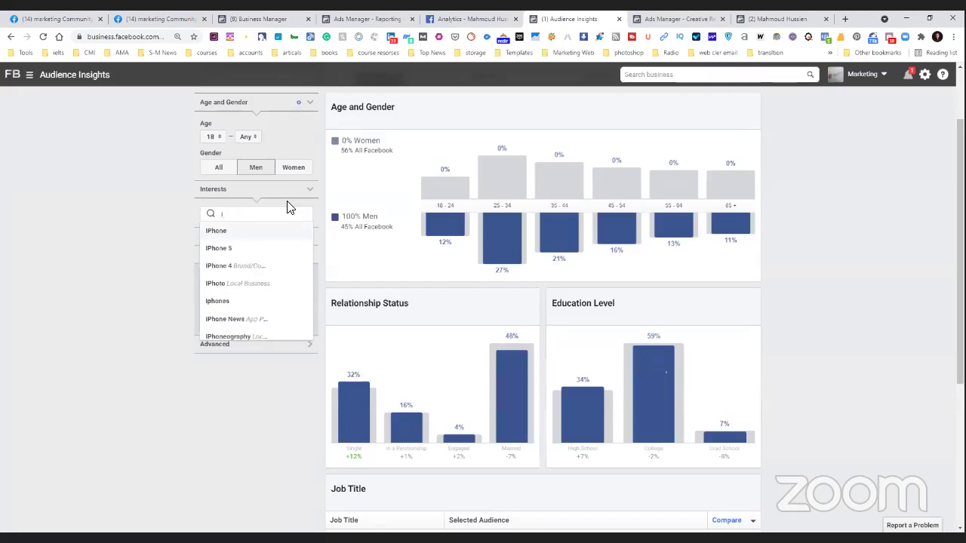
type("ph")
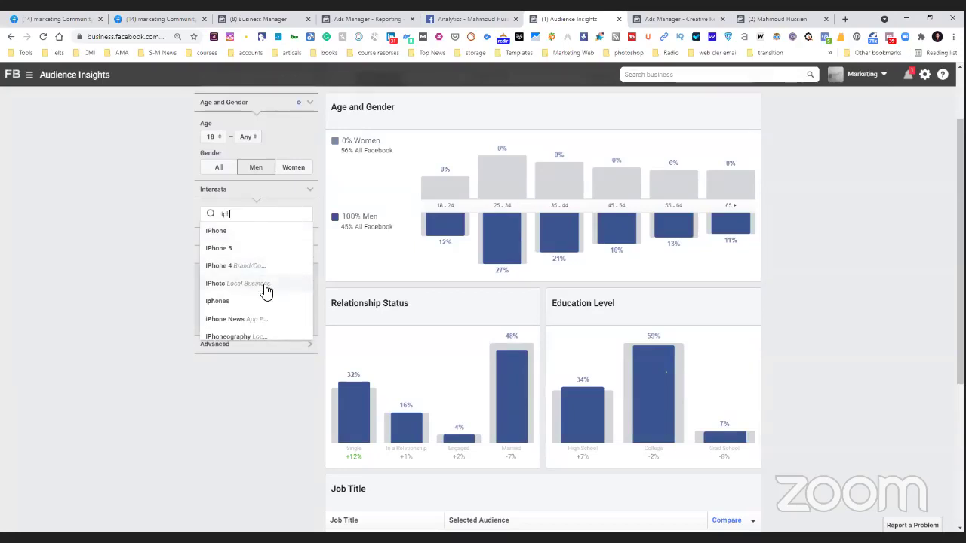
scroll(260, 278, "down", 1)
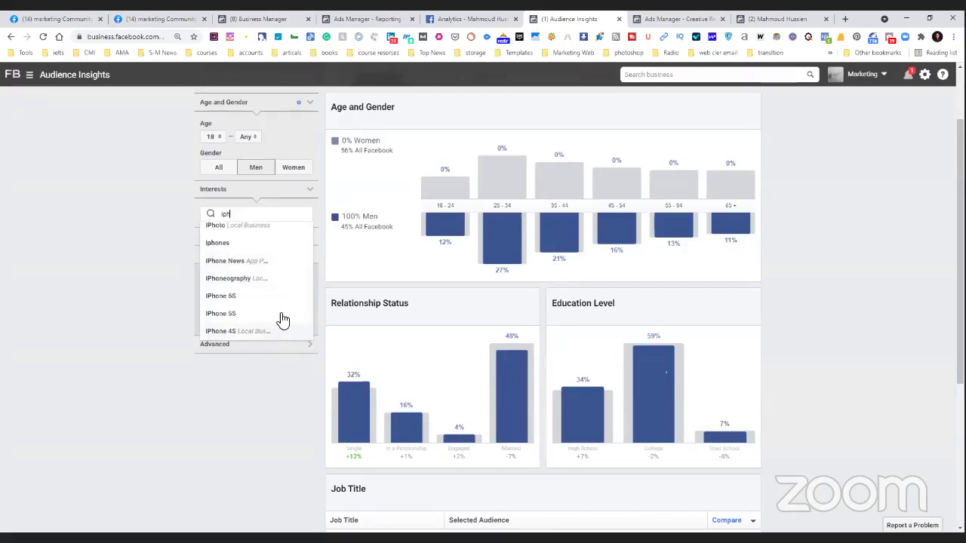
scroll(288, 287, "up", 1)
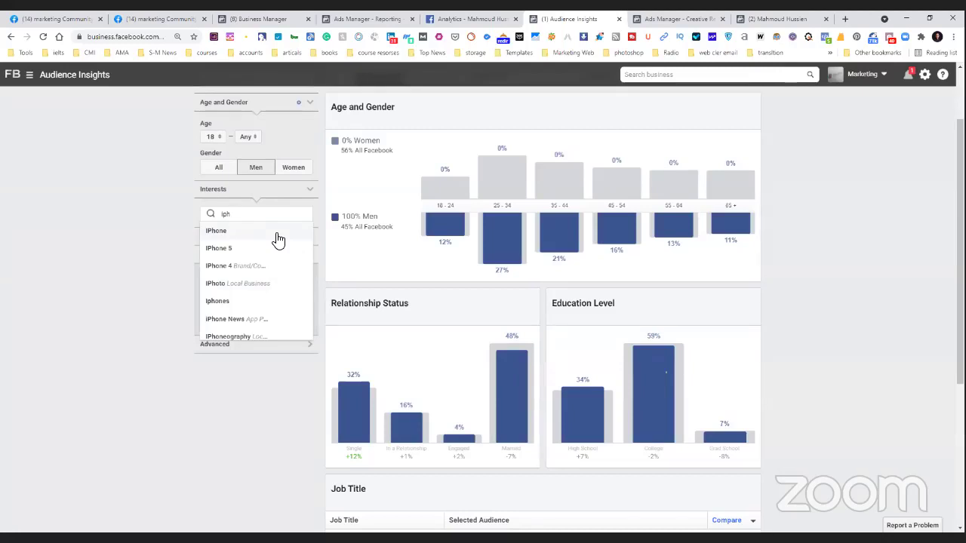
left_click(101, 271)
Step: Expand the advanced audience filters and review the available categories, from language to life events
left_click(219, 344)
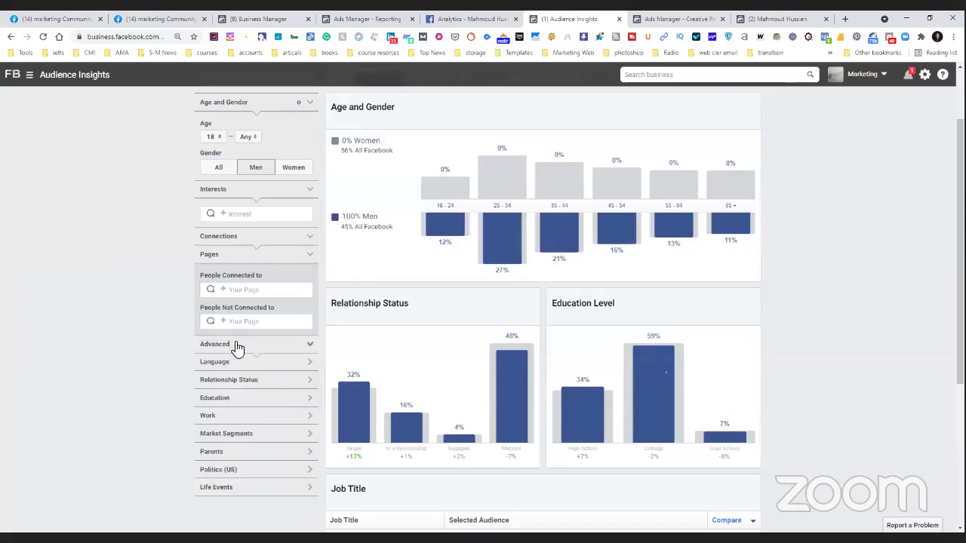
scroll(237, 348, "down", 2)
scroll(237, 348, "down", 1)
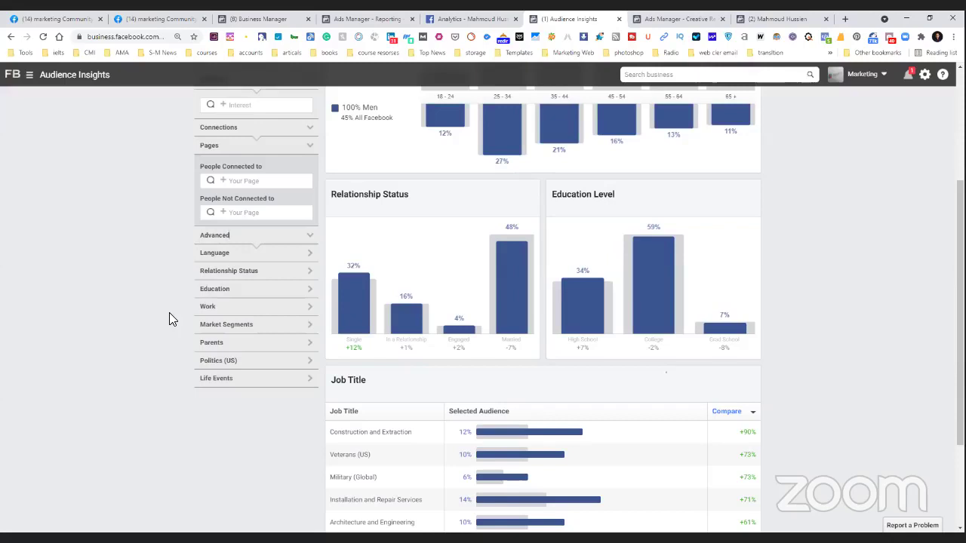
scroll(169, 312, "up", 1)
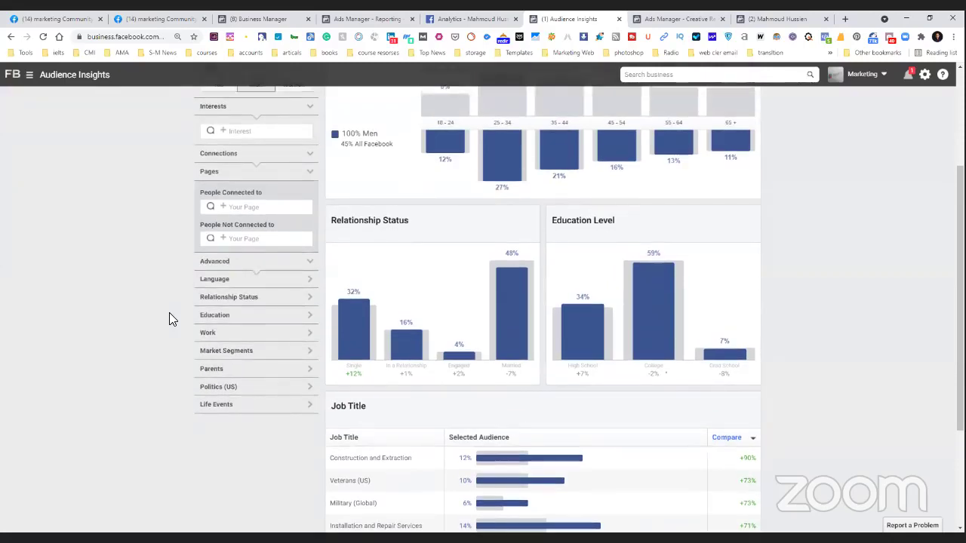
scroll(169, 312, "up", 2)
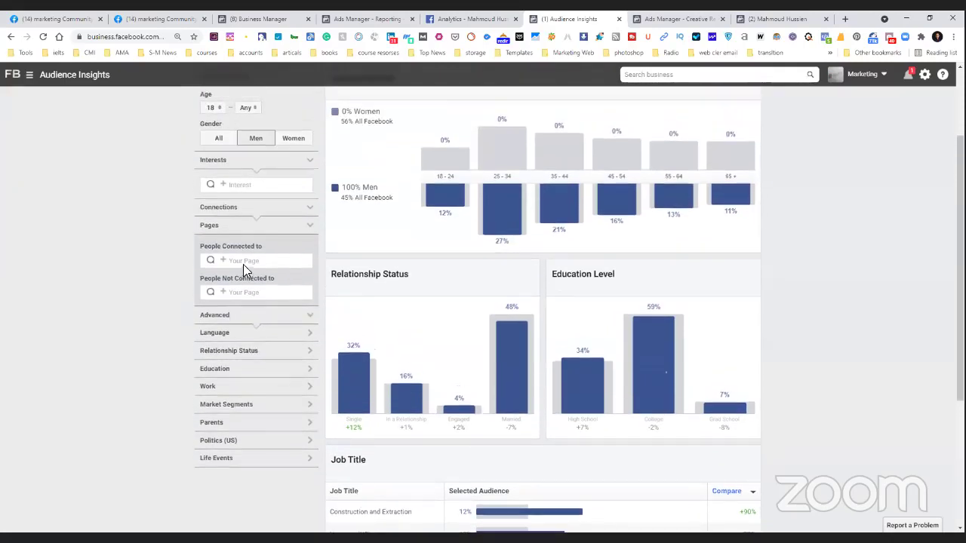
Step: Look up "foo" among the pages people are connected to, browse the page and place lists, and close them
left_click(247, 260)
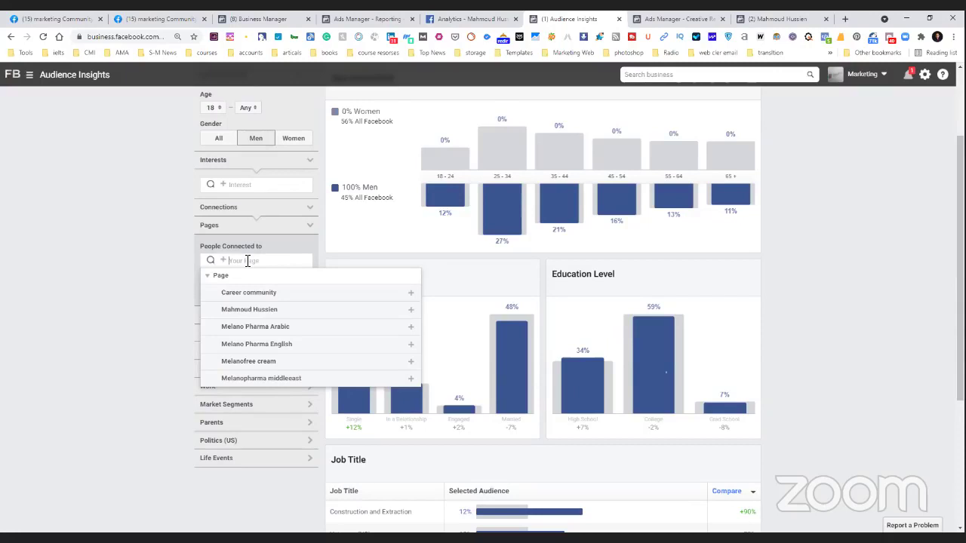
type("foo")
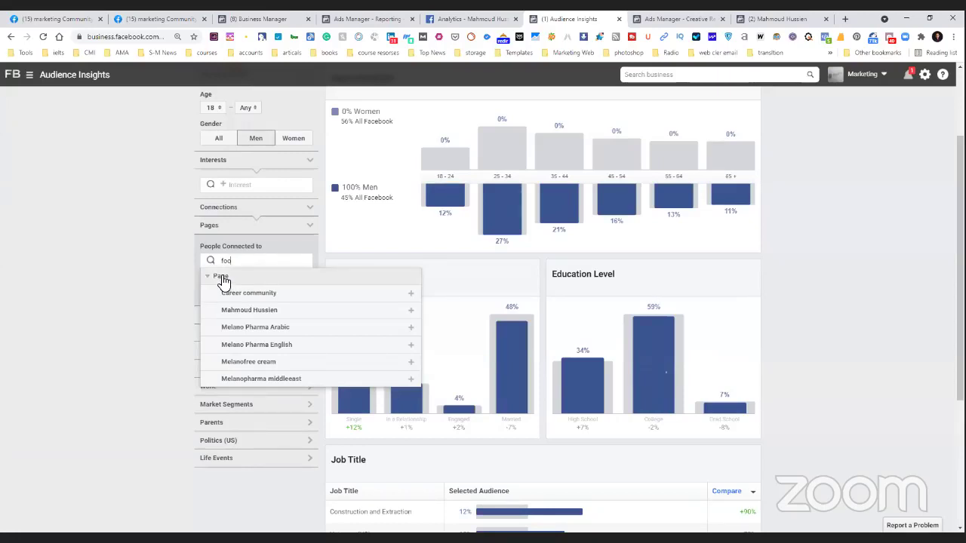
left_click(222, 279)
left_click(217, 294)
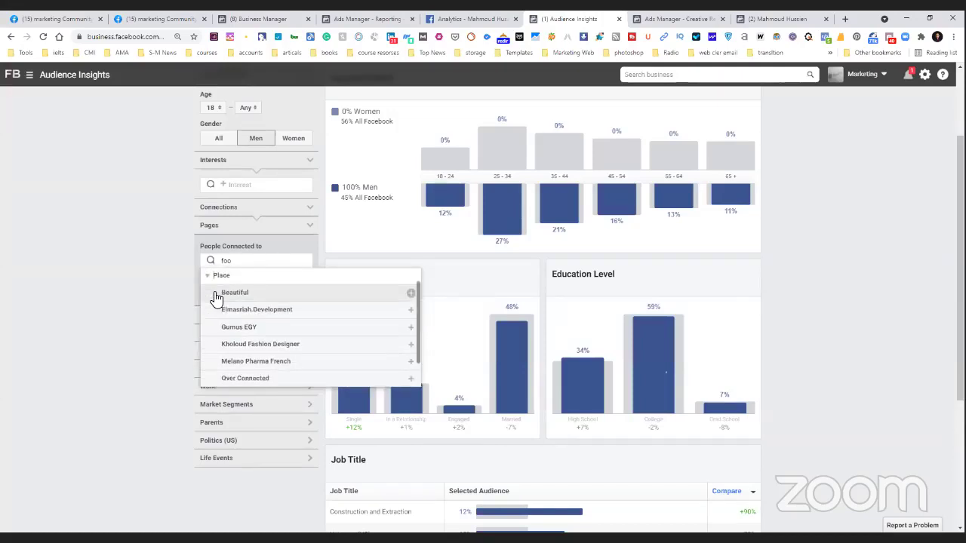
left_click(156, 270)
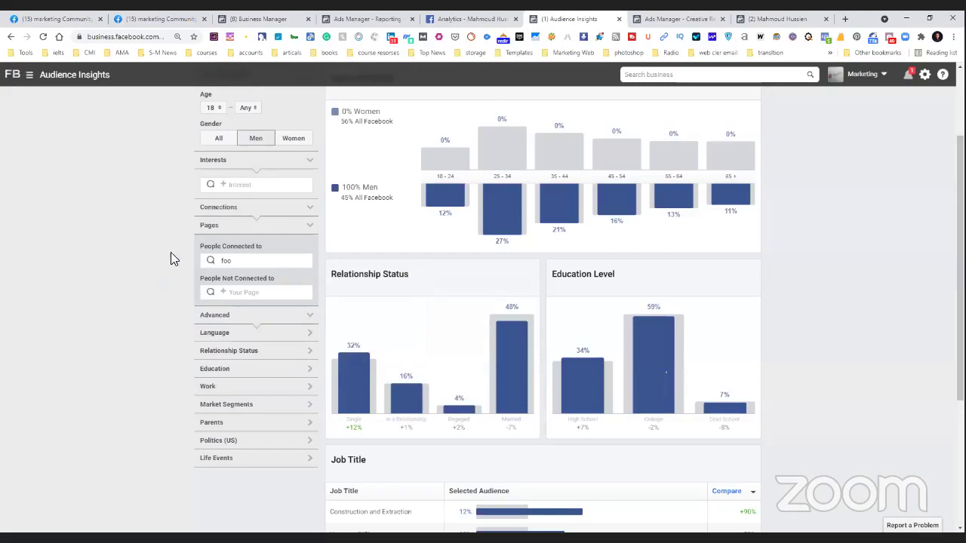
Step: Search the interests for "food" and add the Food interest to the audience
left_click(237, 186)
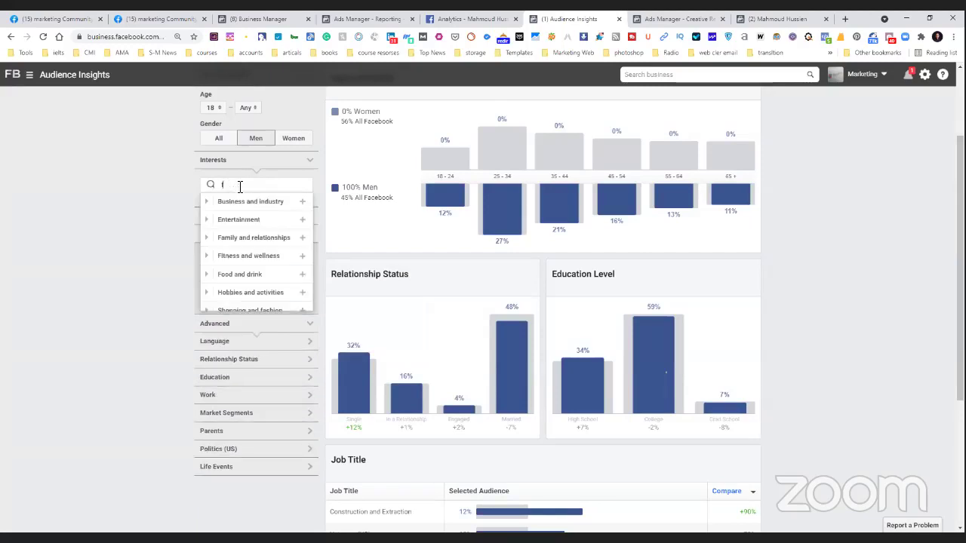
type("food")
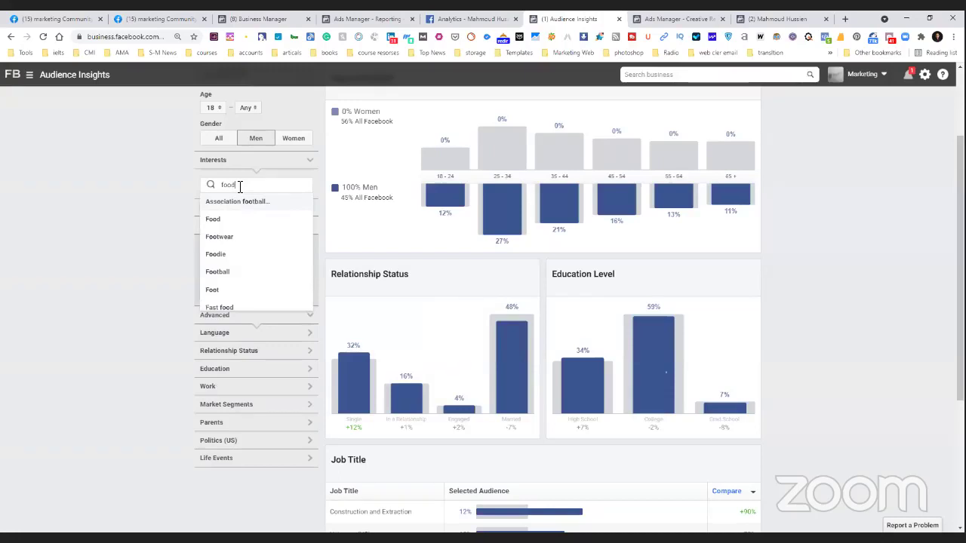
scroll(249, 238, "down", 2)
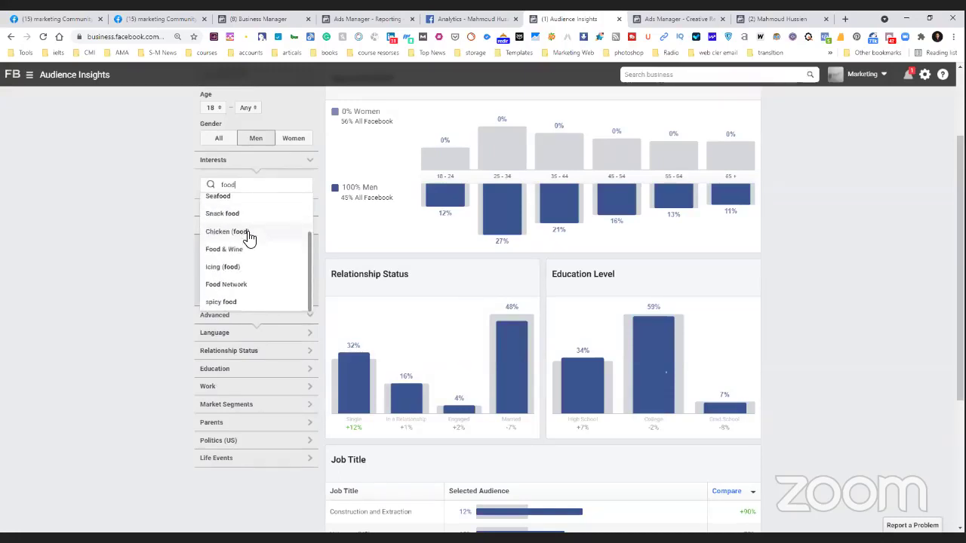
scroll(249, 238, "up", 3)
scroll(249, 238, "down", 2)
scroll(249, 226, "up", 2)
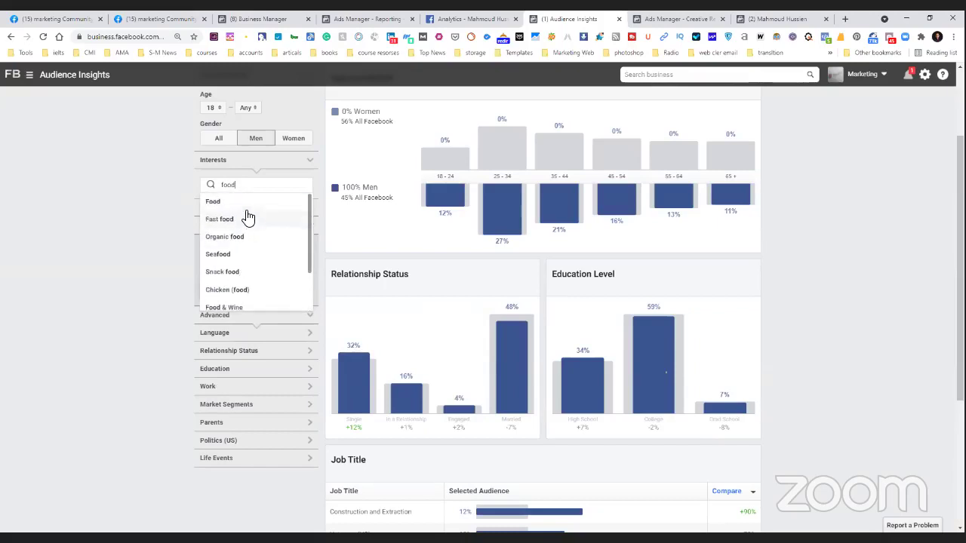
left_click(246, 202)
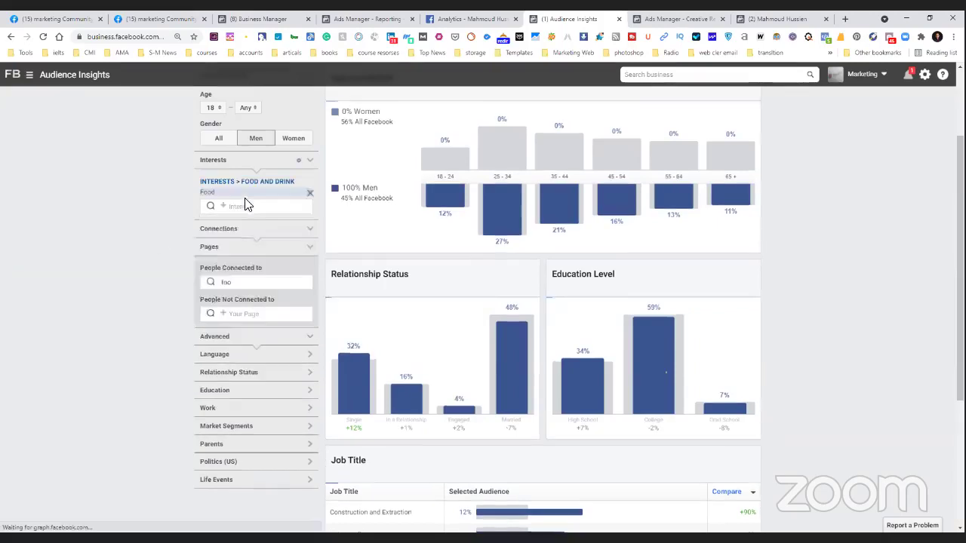
left_click(80, 273)
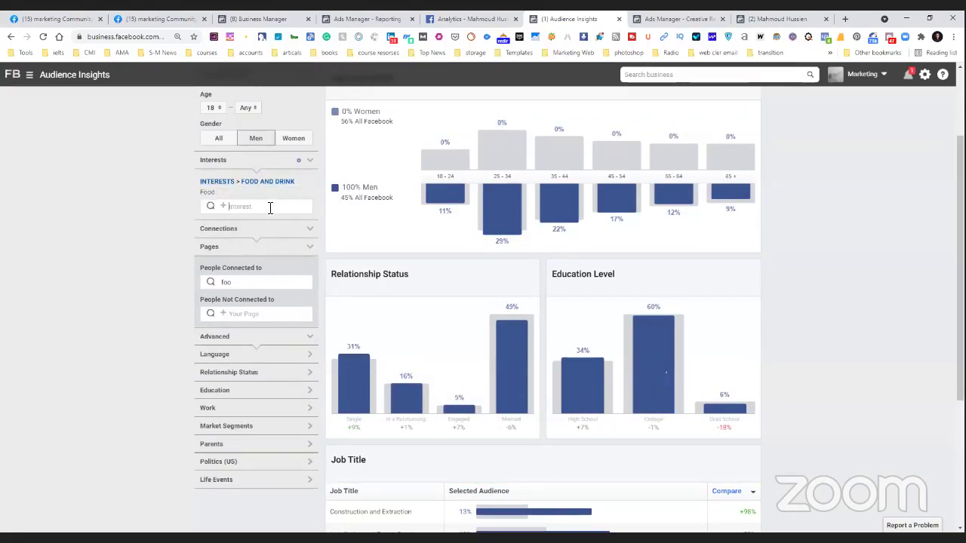
Step: Search the interests for "foods" and add Natural foods to the audience
left_click(271, 207)
type("foods")
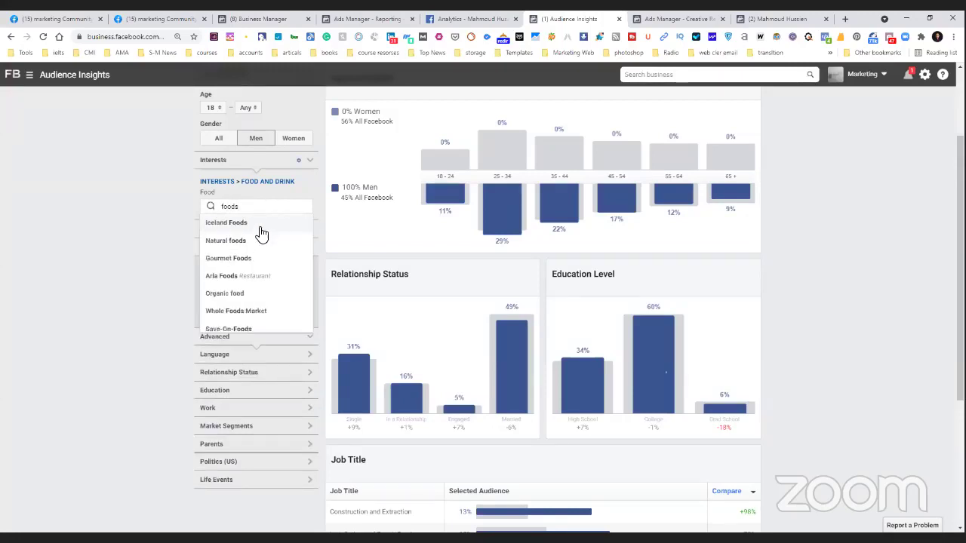
left_click(256, 240)
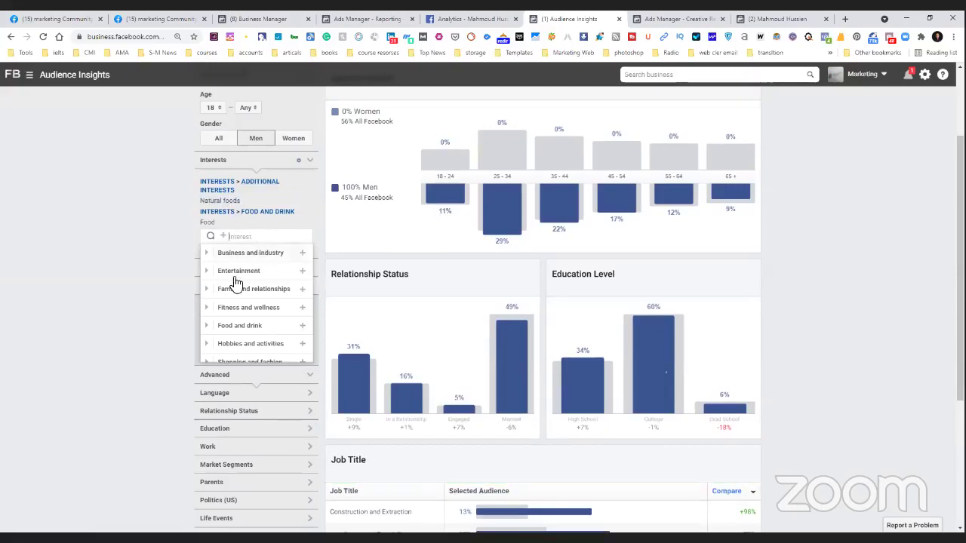
Step: Browse the Food and drink interest category, including its beverage subcategories, and add French cuisine from Cuisine
left_click(210, 326)
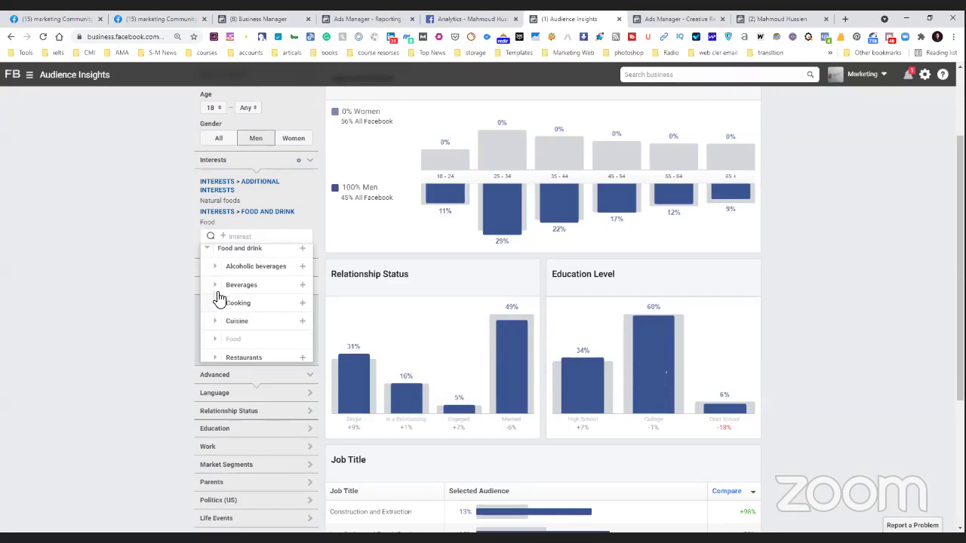
left_click(216, 268)
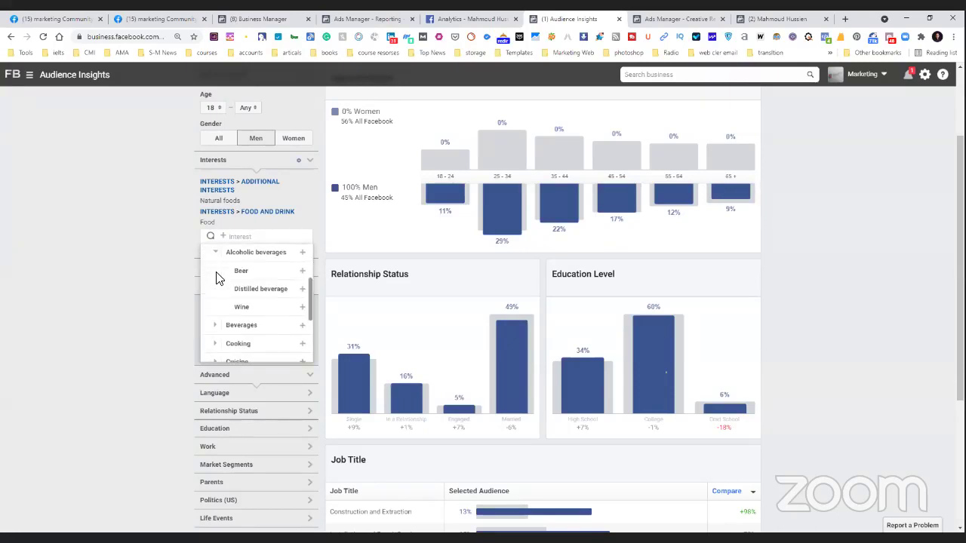
left_click(215, 326)
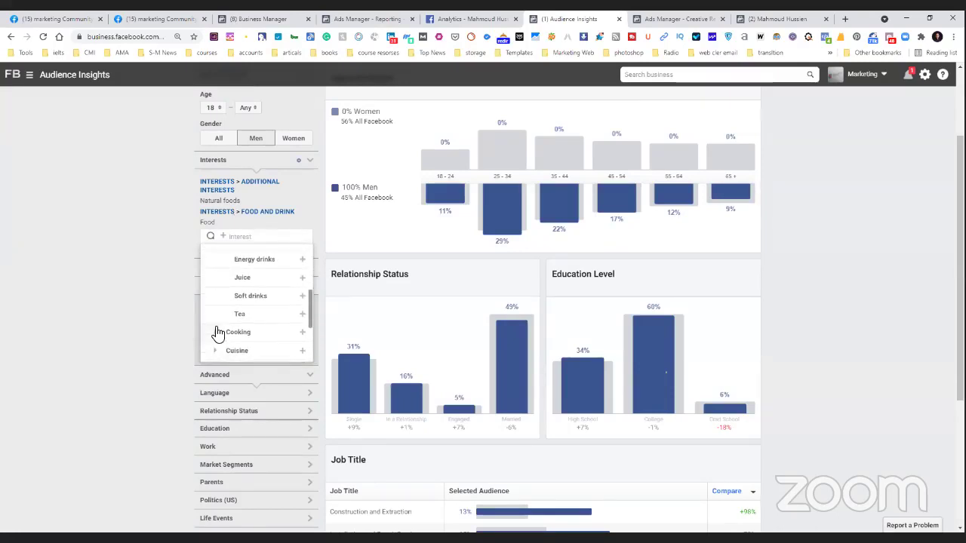
scroll(217, 332, "down", 1)
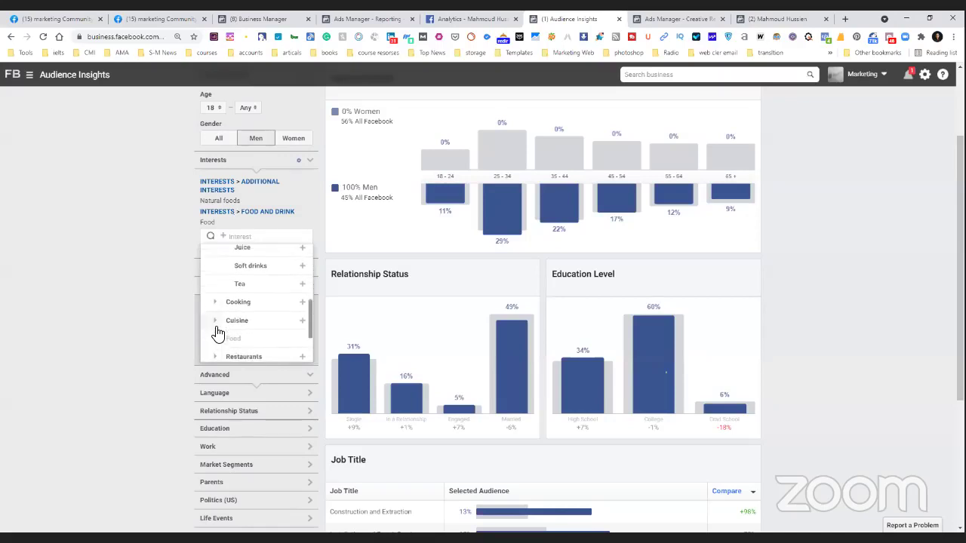
left_click(216, 324)
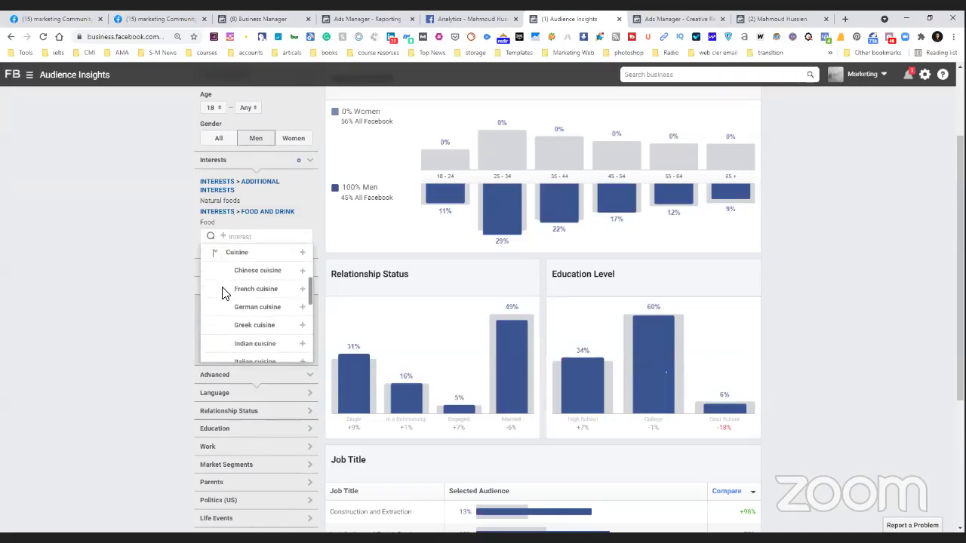
left_click(254, 289)
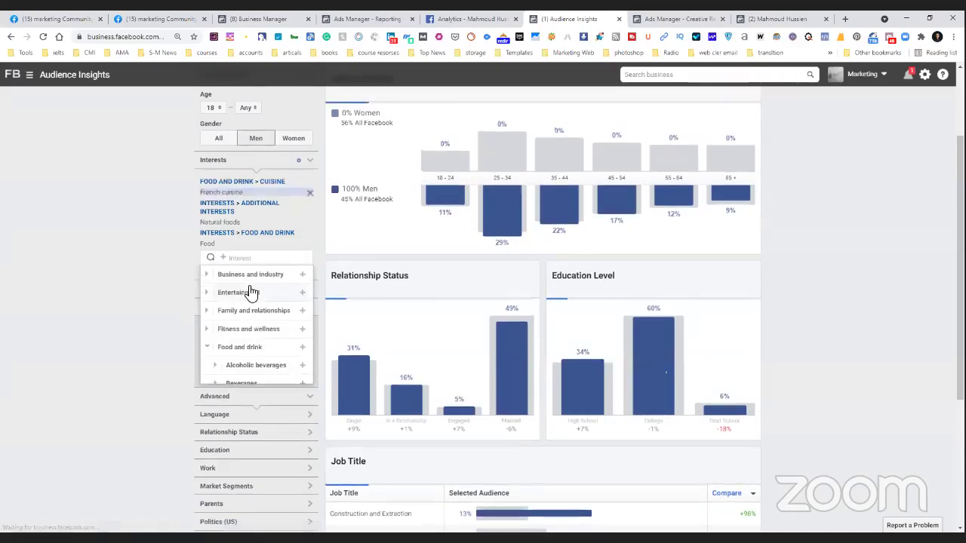
left_click(134, 221)
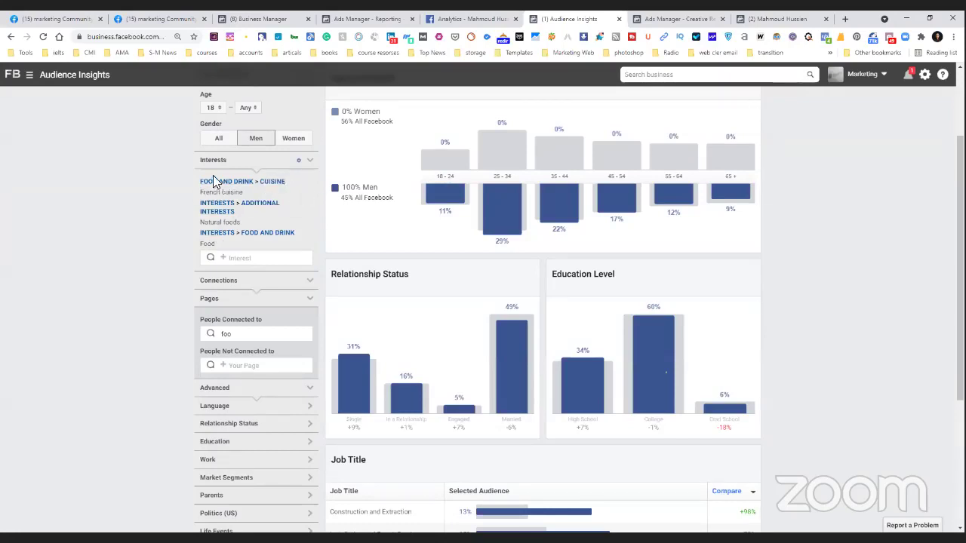
left_click(243, 257)
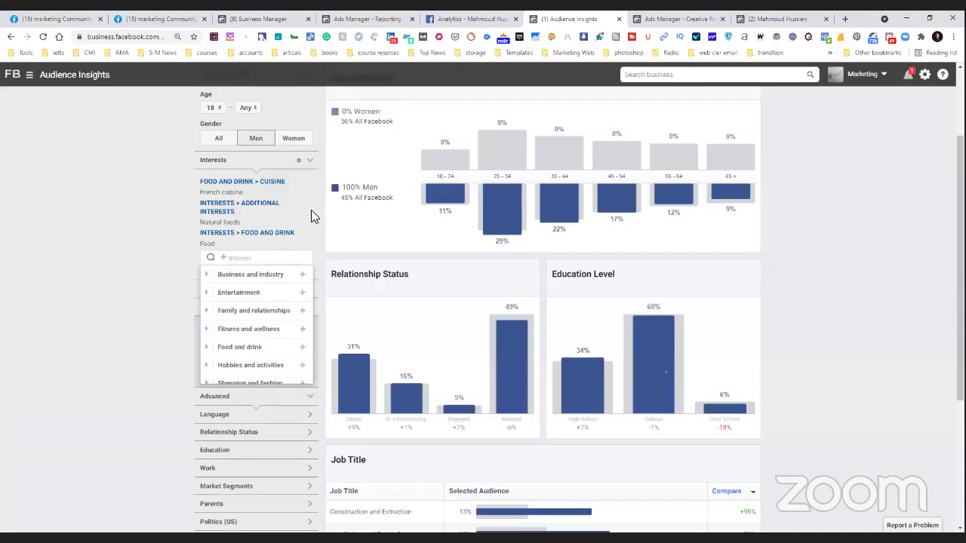
Step: Open the Audiences page in a new browser tab and switch to it
left_click(72, 75)
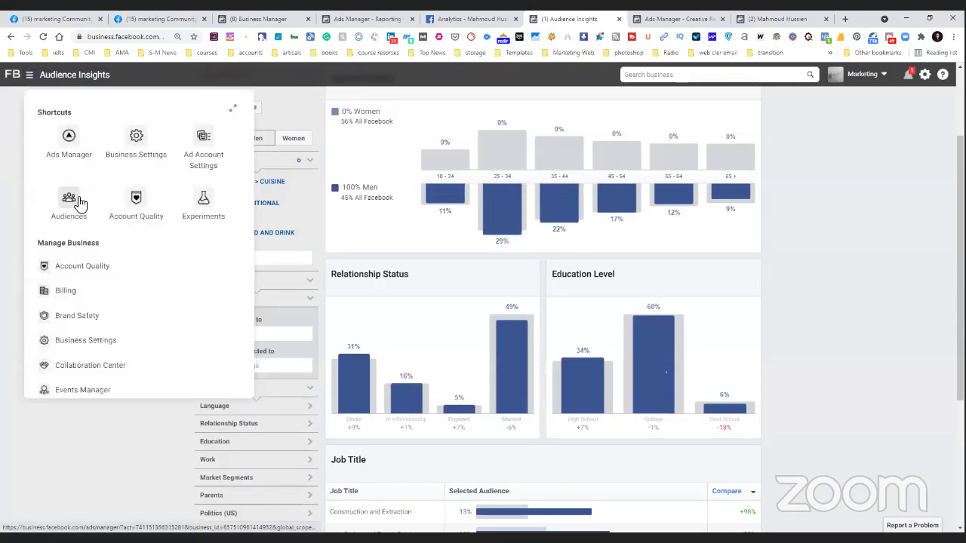
right_click(72, 199)
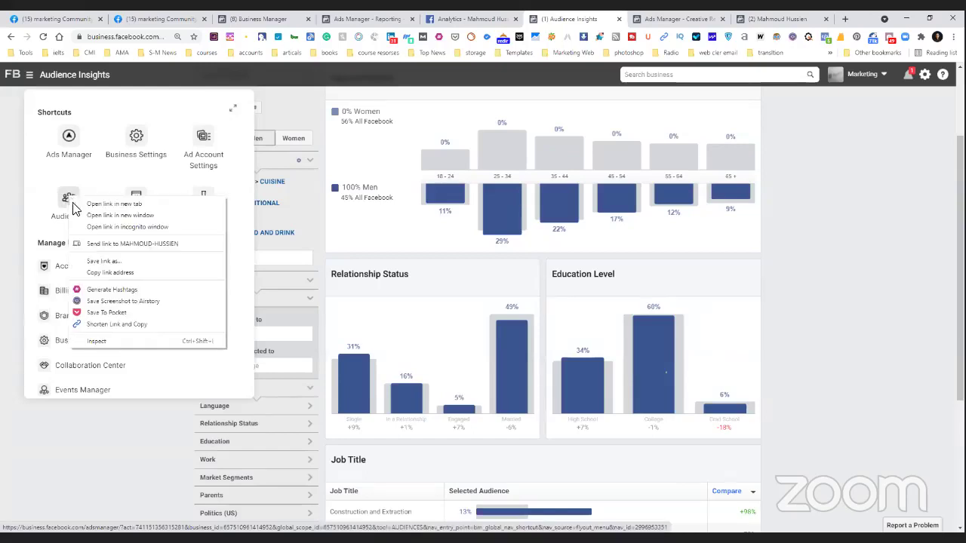
left_click(76, 204)
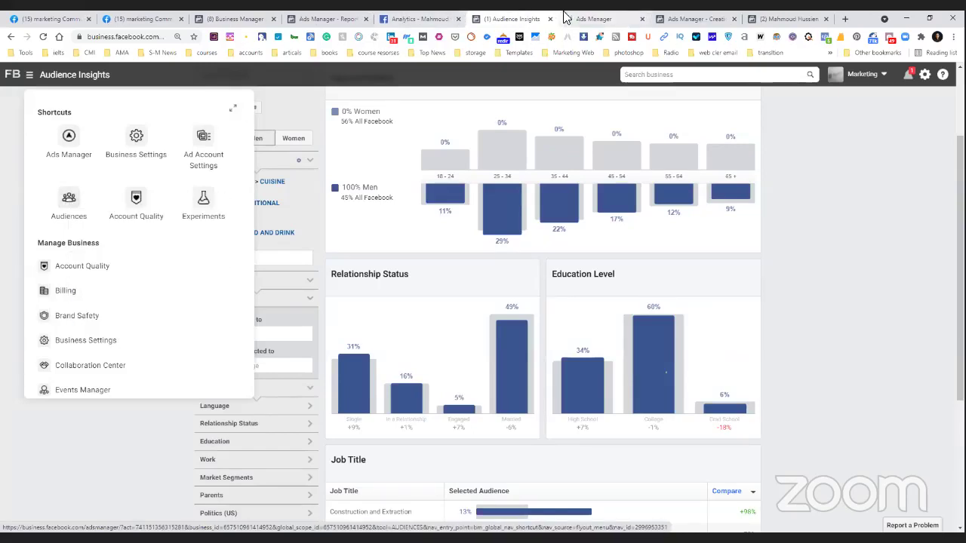
left_click(602, 18)
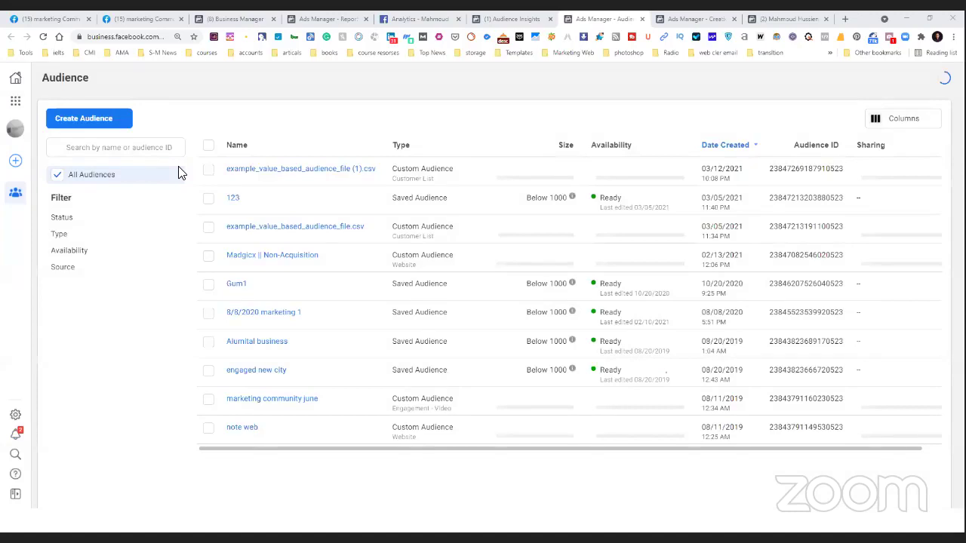
left_click(91, 135)
left_click(101, 196)
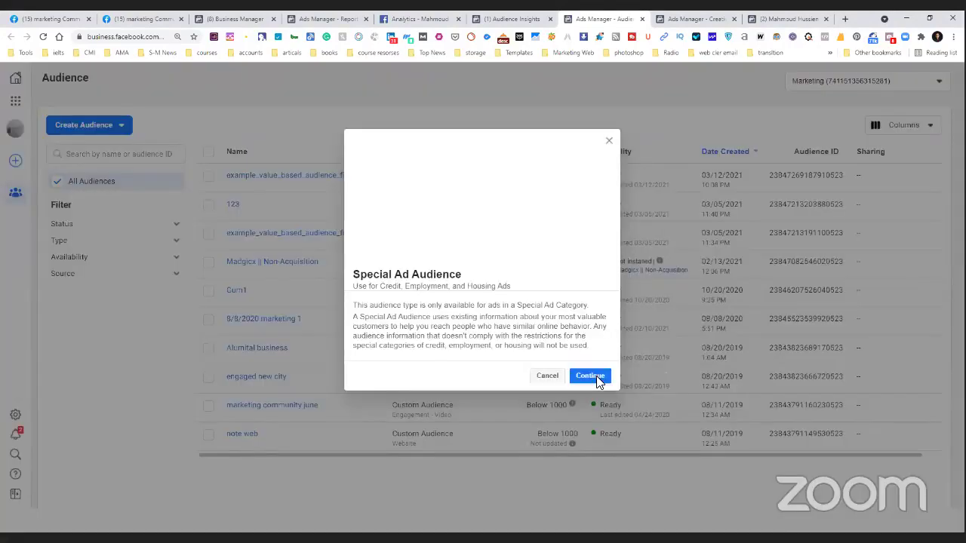
left_click(590, 376)
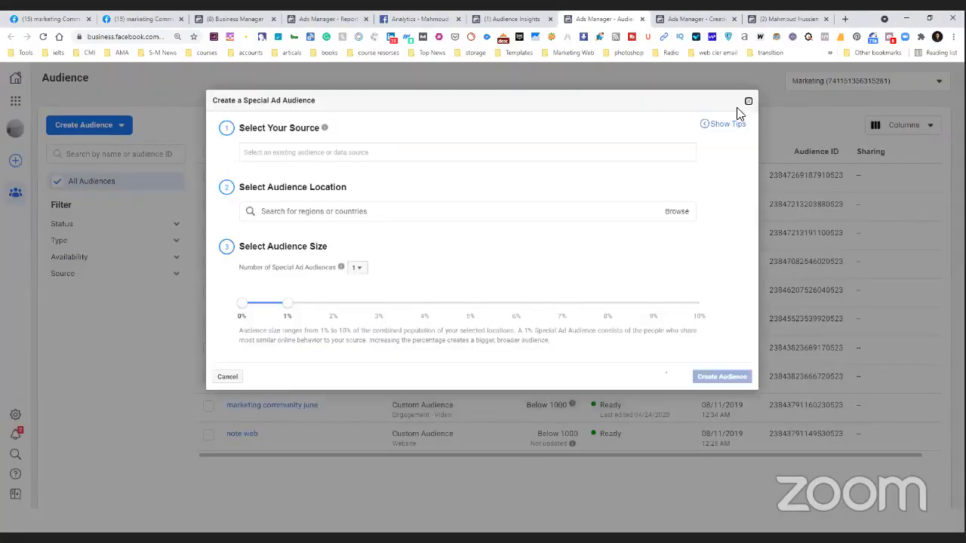
left_click(104, 133)
left_click(107, 130)
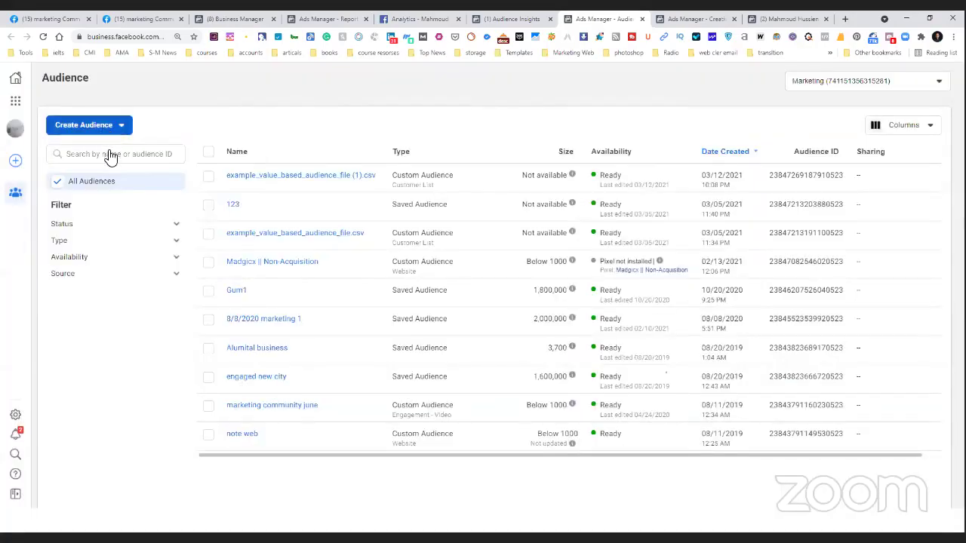
left_click(107, 155)
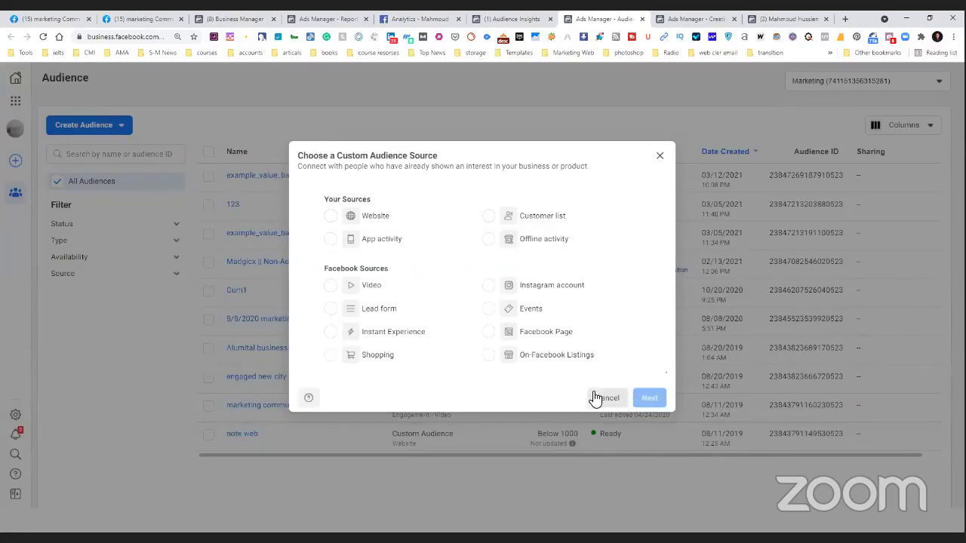
left_click(86, 114)
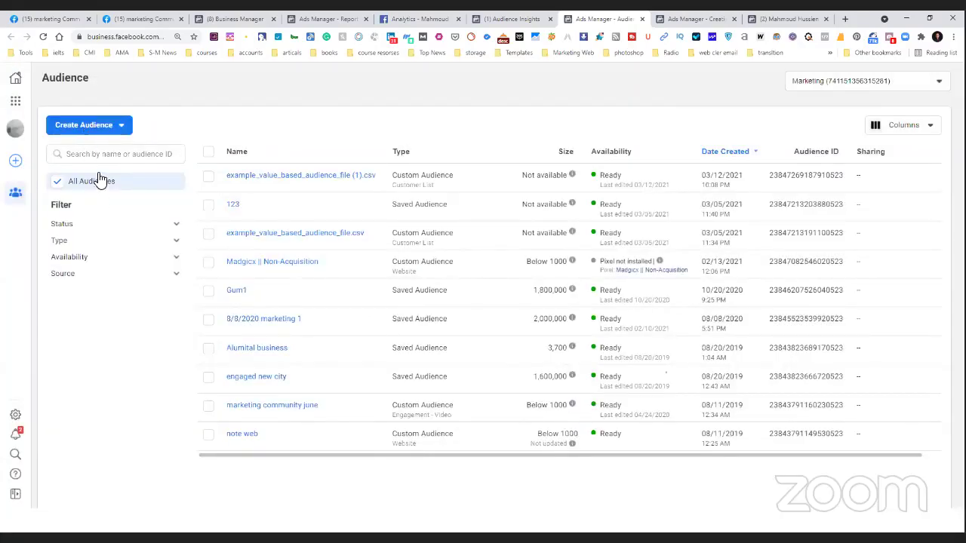
Step: Start creating a new Saved Audience
left_click(86, 125)
mouse_move(101, 218)
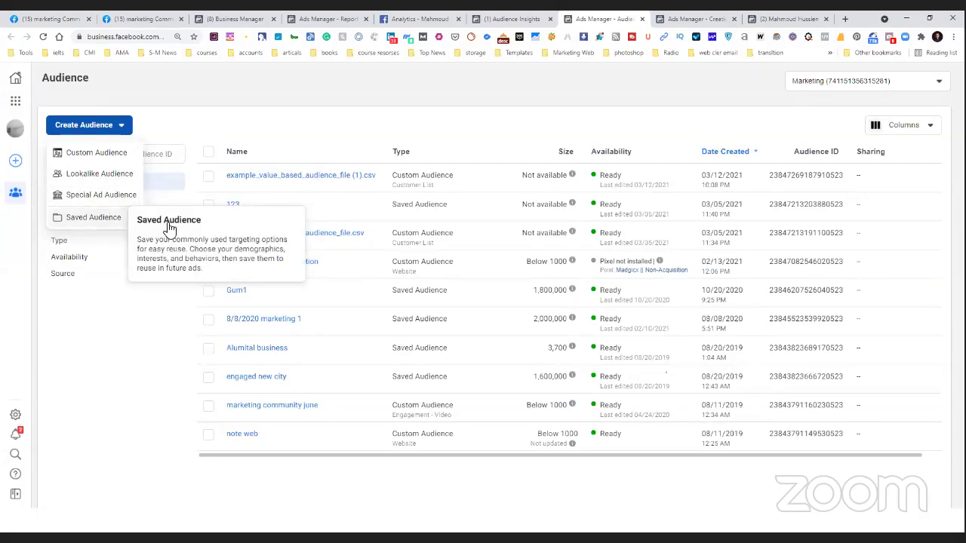
left_click(617, 257)
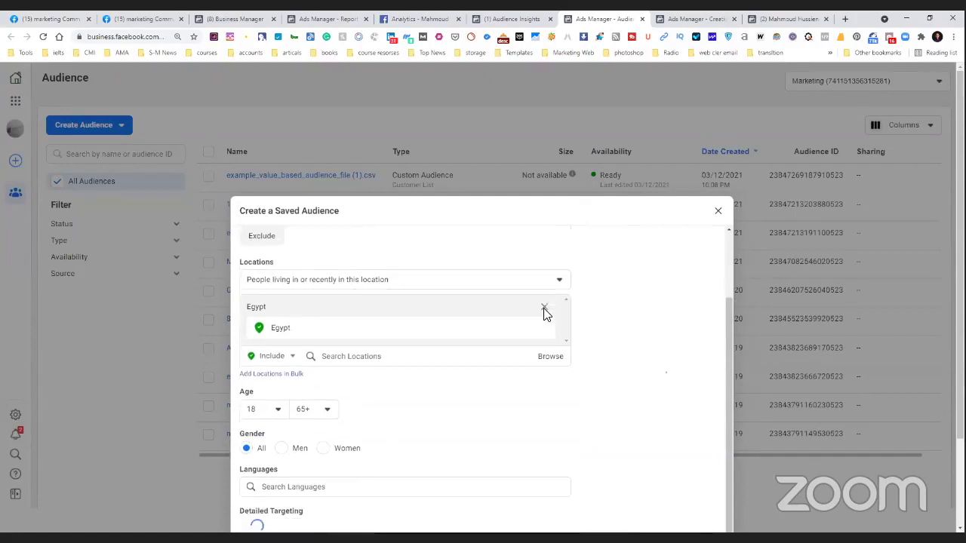
scroll(548, 315, "up", 1)
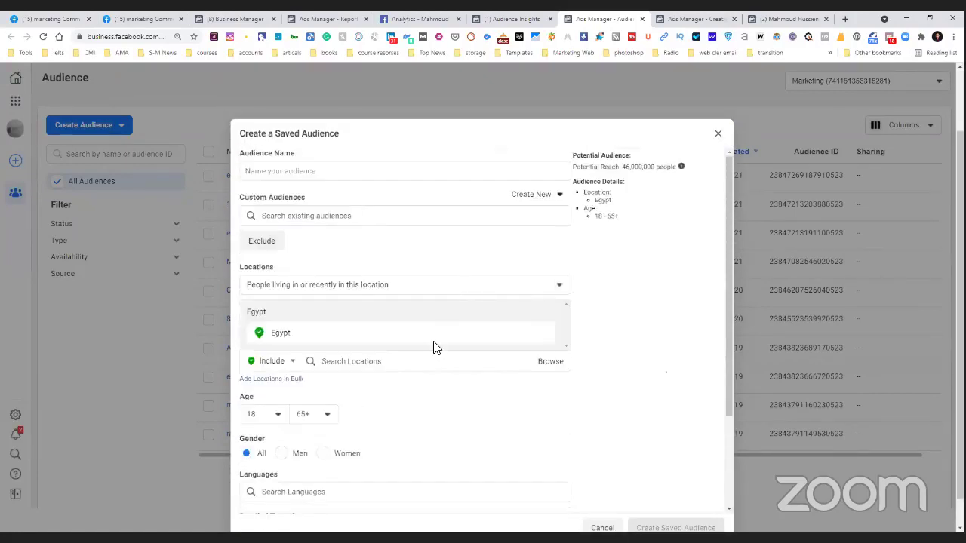
Step: Search the saved audience's detailed targeting for "food" and clear the search text
scroll(434, 348, "down", 1)
scroll(406, 390, "down", 1)
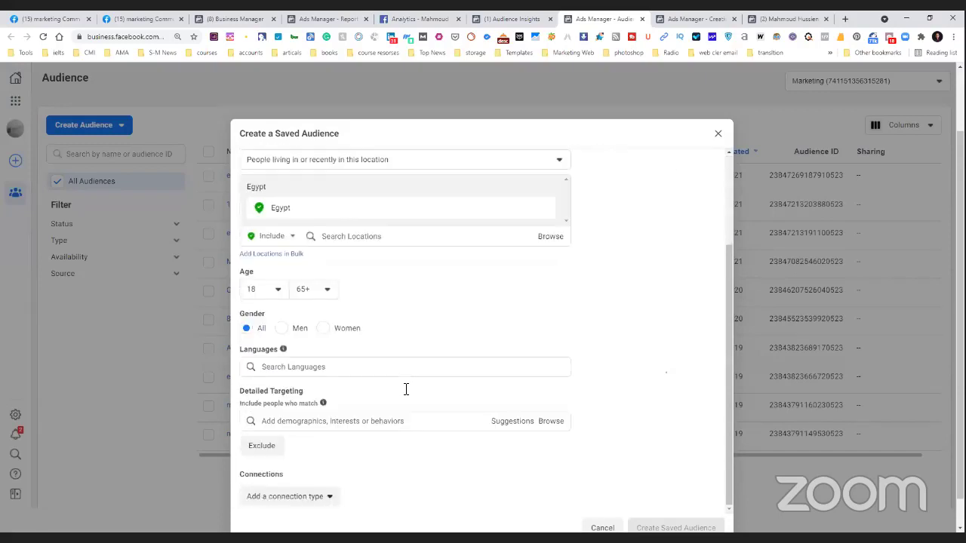
left_click(404, 392)
type("foods")
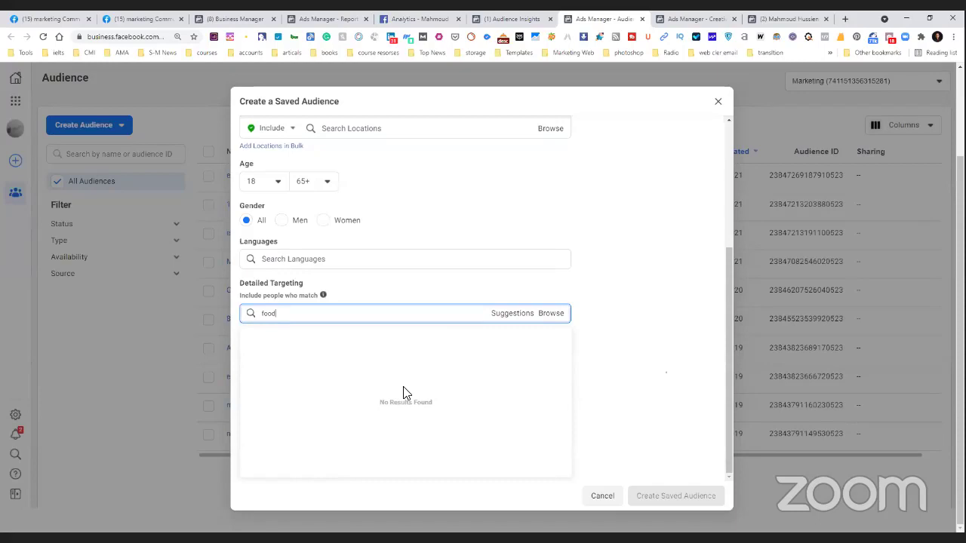
key("BackSpace")
key("BackSpace")
key("BackSpace")
key("BackSpace")
Step: Browse the detailed targeting demographics to Education > Education Level and add Associate degree to the audience
left_click(560, 321)
left_click(475, 320)
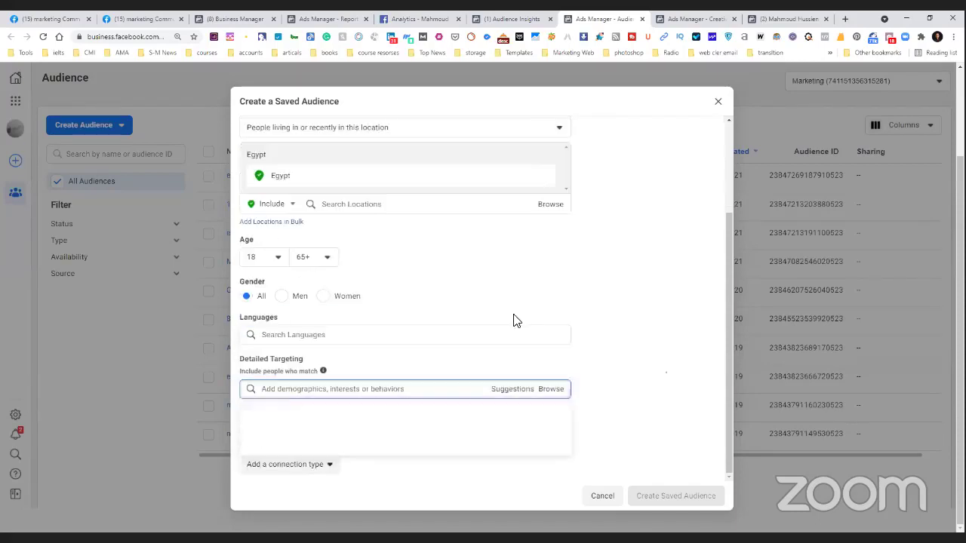
left_click(554, 388)
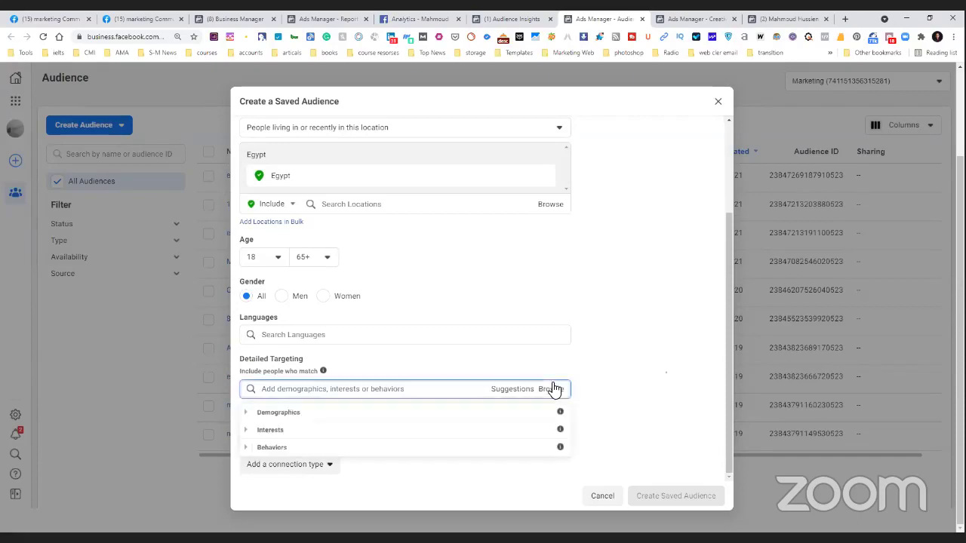
left_click(378, 414)
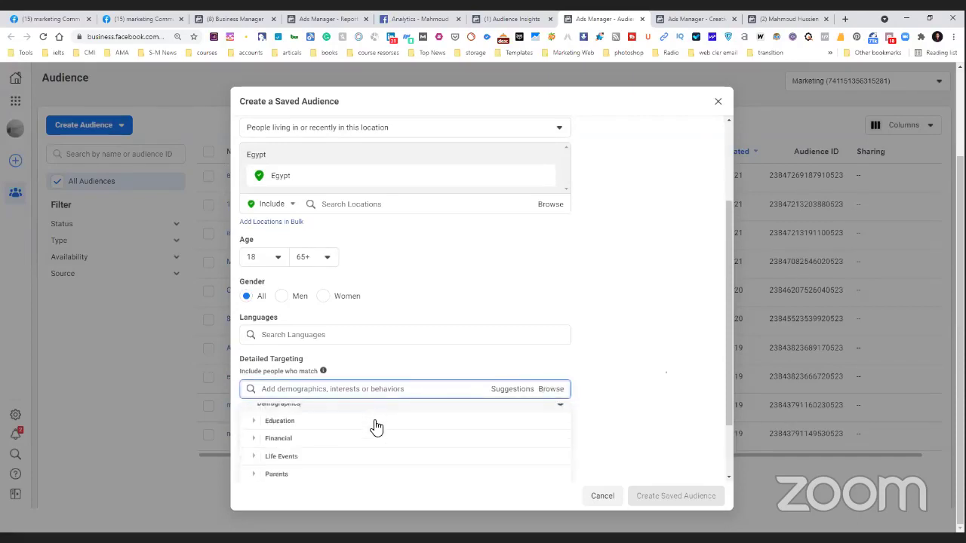
left_click(375, 441)
left_click(376, 442)
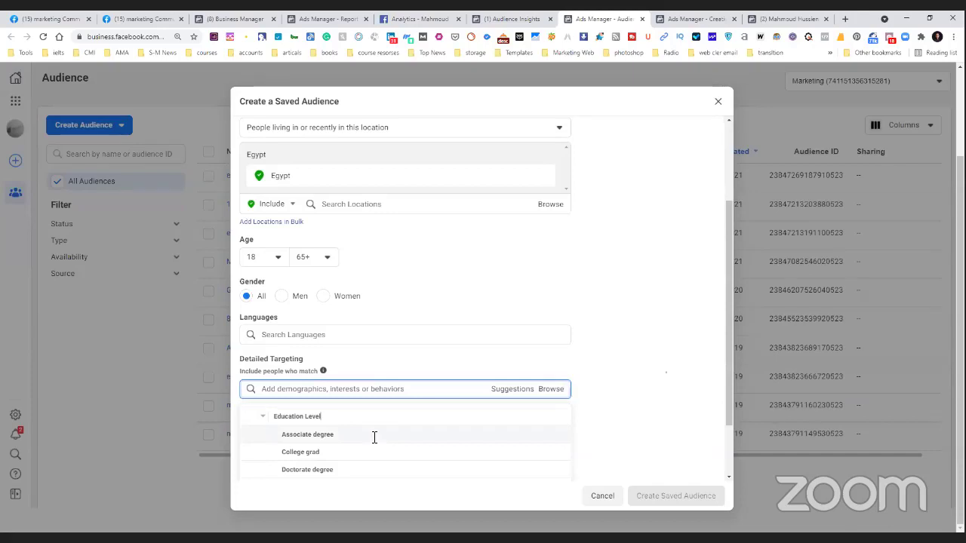
left_click(375, 435)
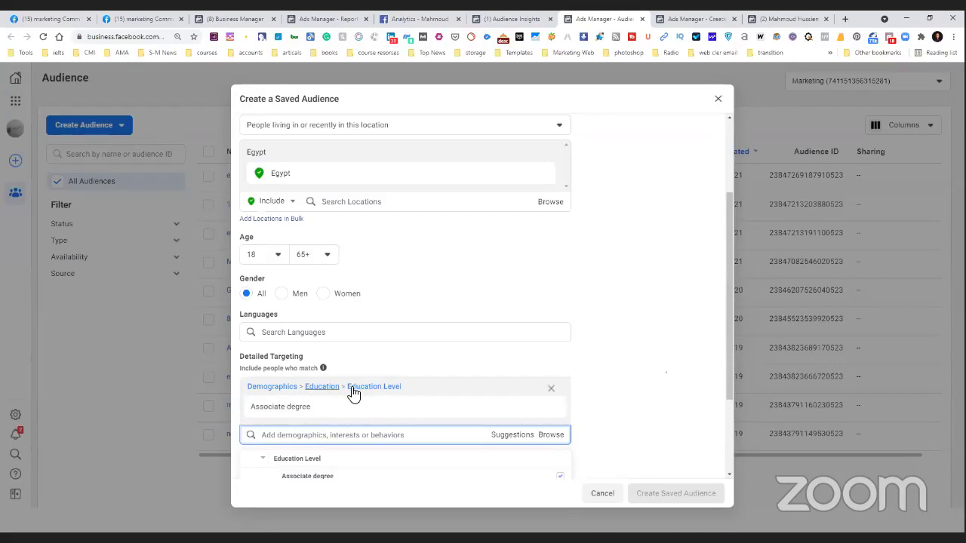
scroll(532, 365, "down", 2)
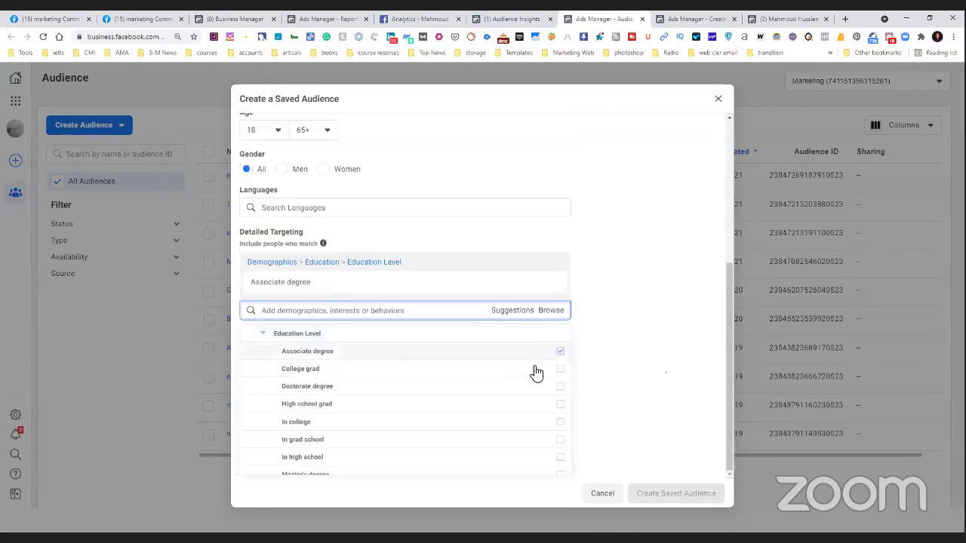
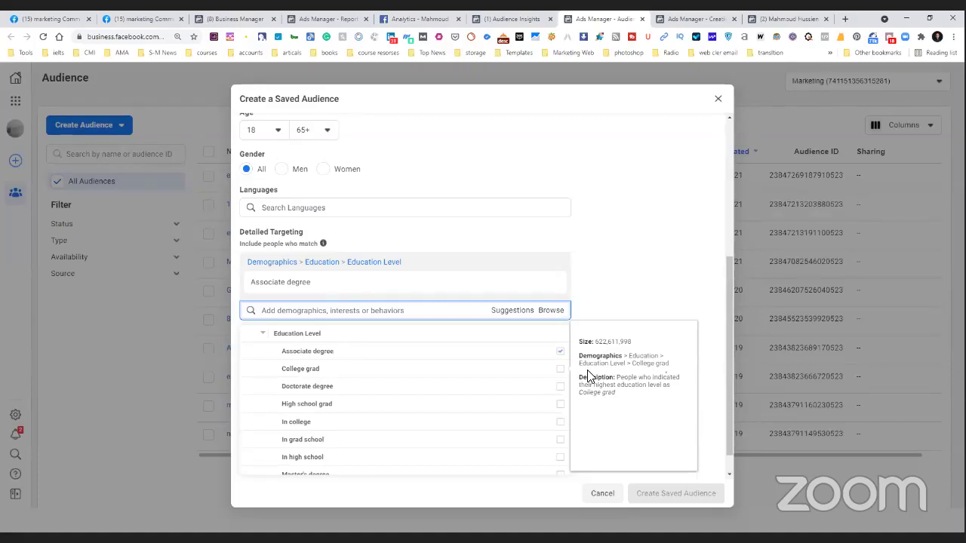
Step: Search detailed targeting for "iphone" and look through the matching interests and behaviors without adding any
left_click(411, 314)
type("in")
type("hone")
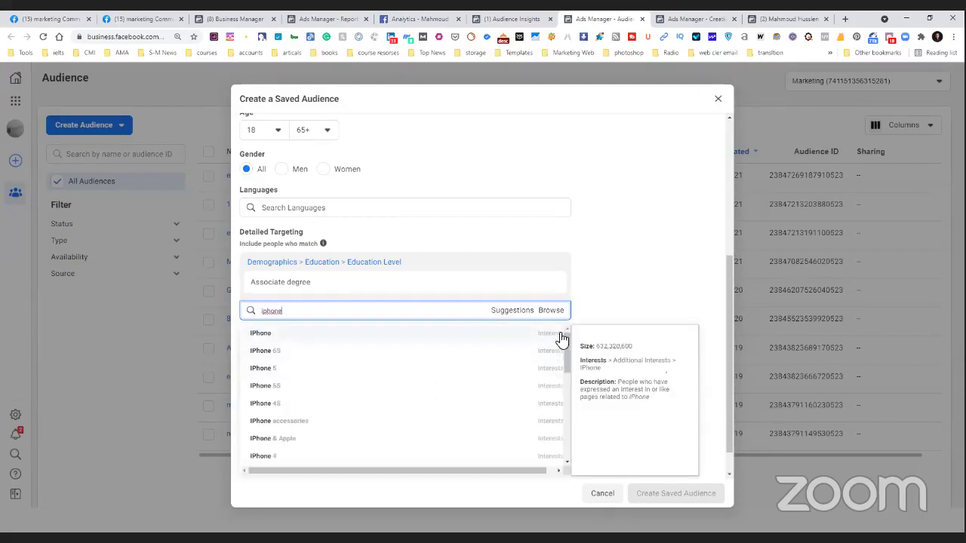
scroll(549, 411, "down", 5)
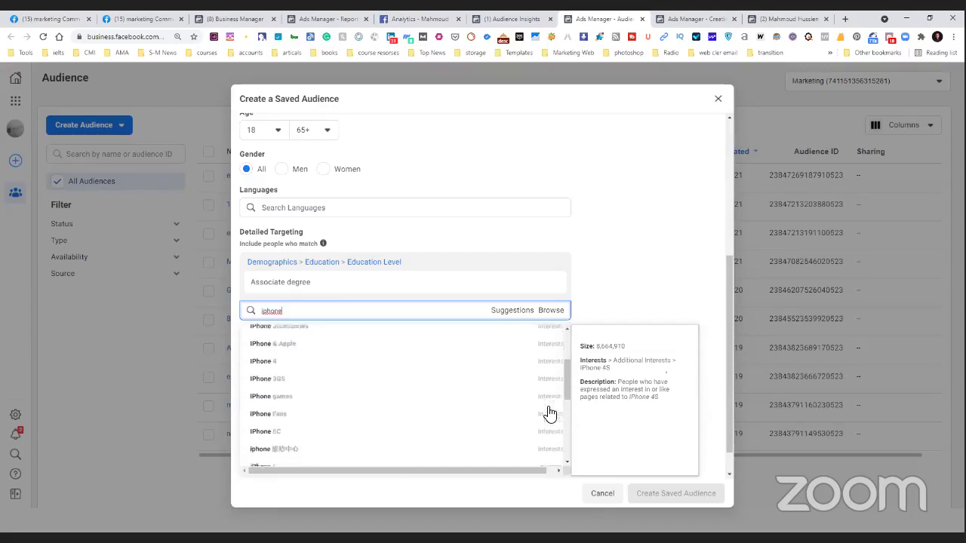
scroll(548, 410, "down", 1)
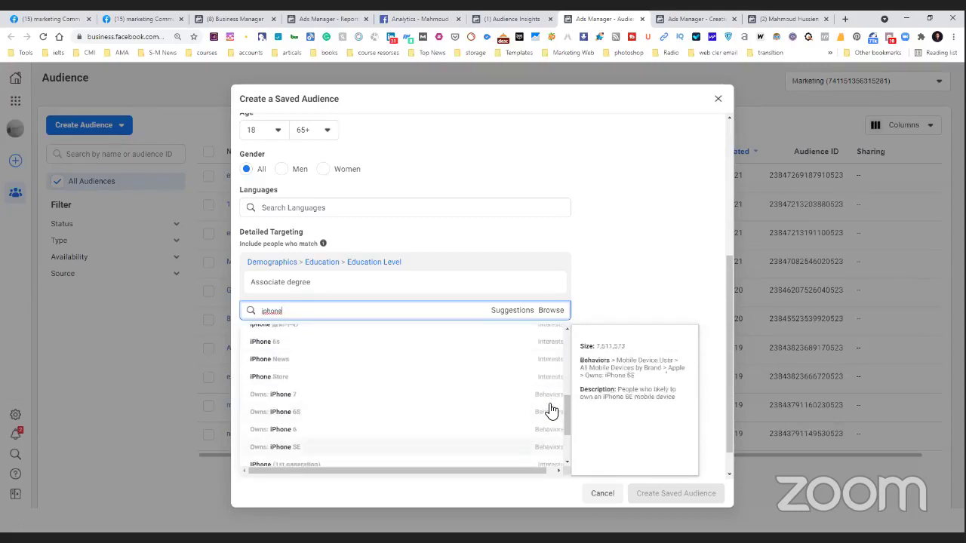
scroll(552, 404, "down", 3)
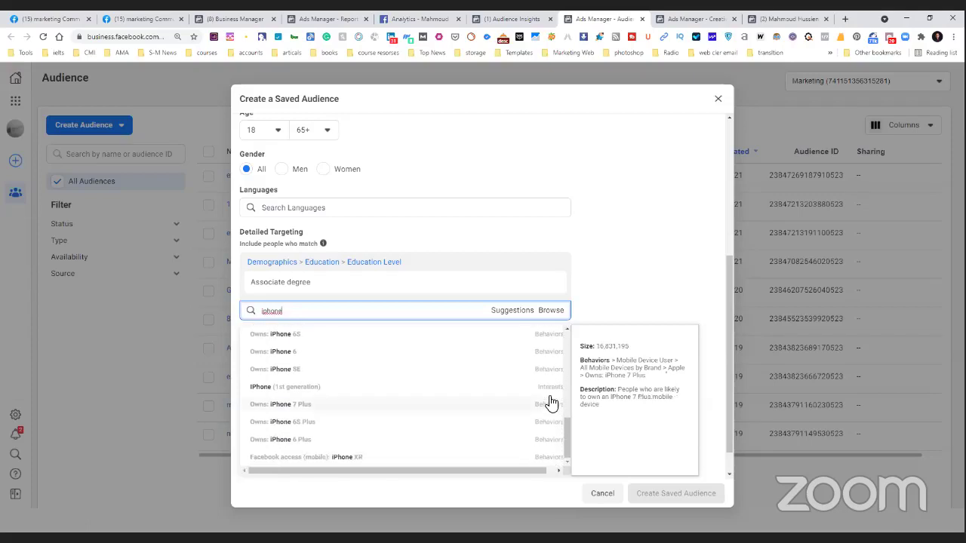
left_click(620, 282)
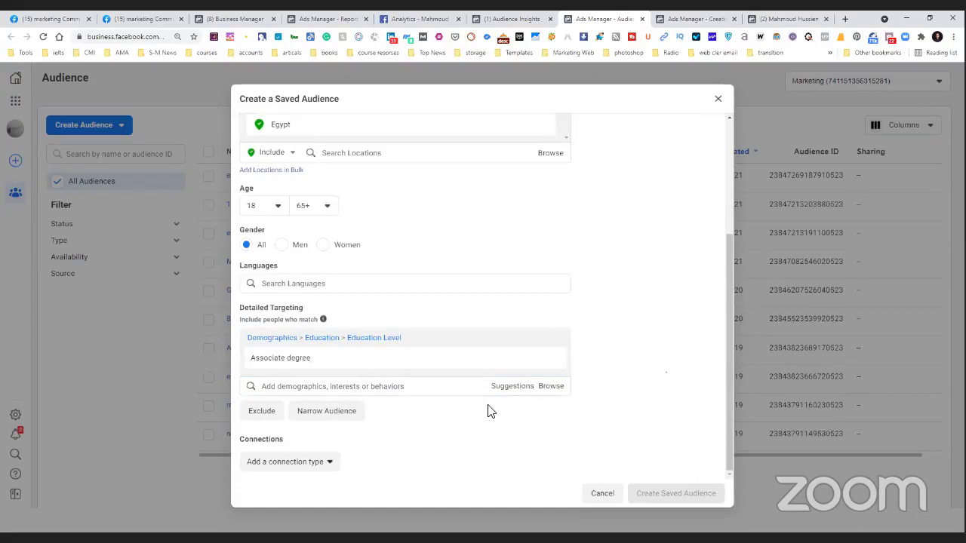
Step: Look over the available connection types, then review the potential reach and audience details
left_click(322, 463)
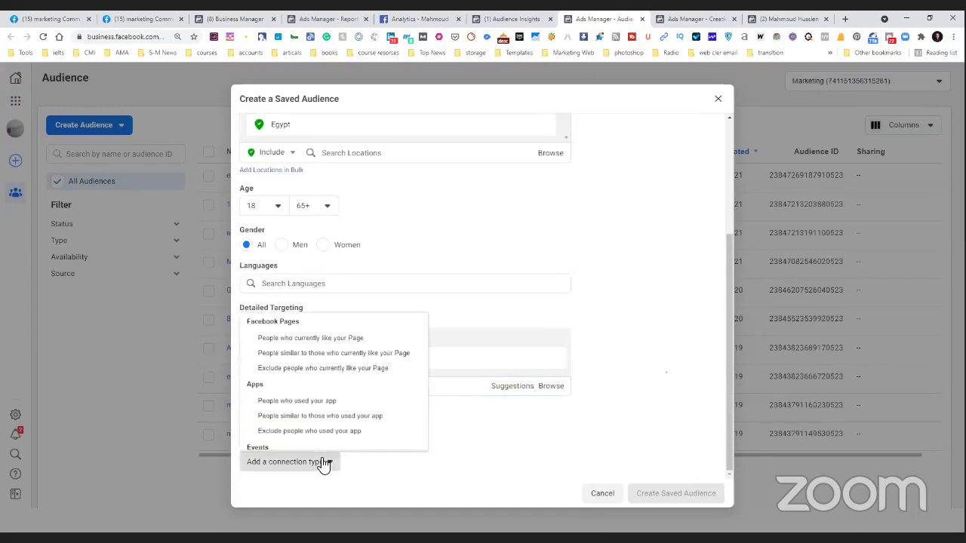
left_click(524, 423)
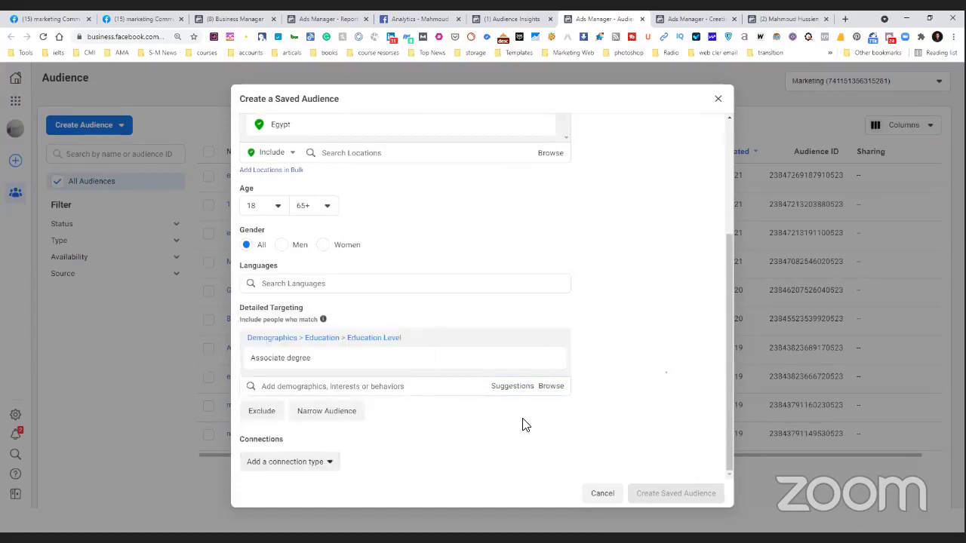
scroll(523, 424, "up", 3)
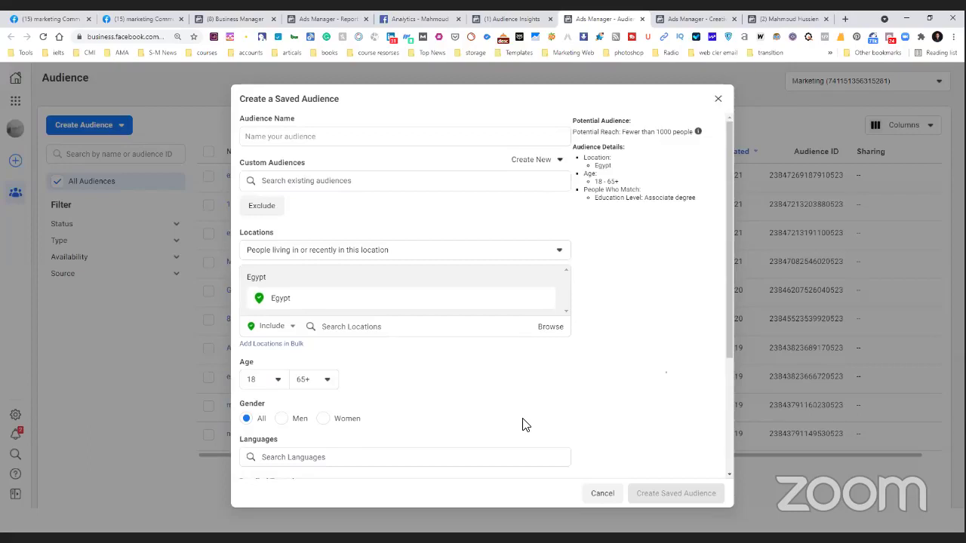
Step: Return to Audience Insights and search the interests for "موبيل"
left_click(517, 16)
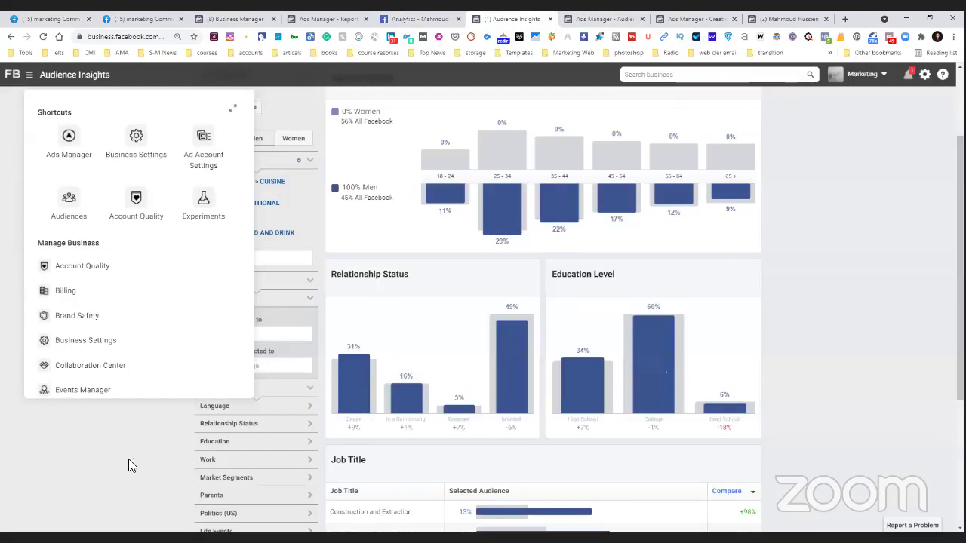
left_click(245, 260)
left_click(245, 259)
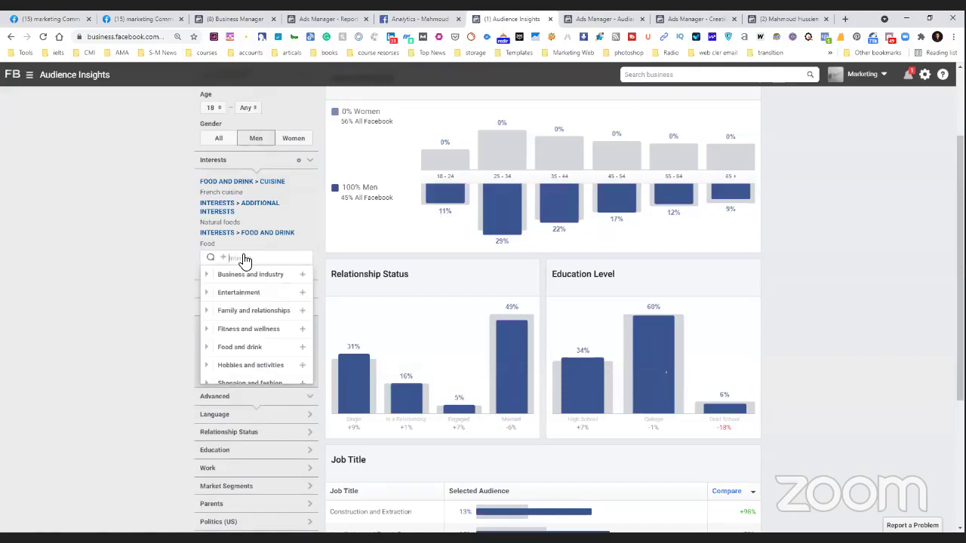
type("in")
key("BackSpace")
type("سي")
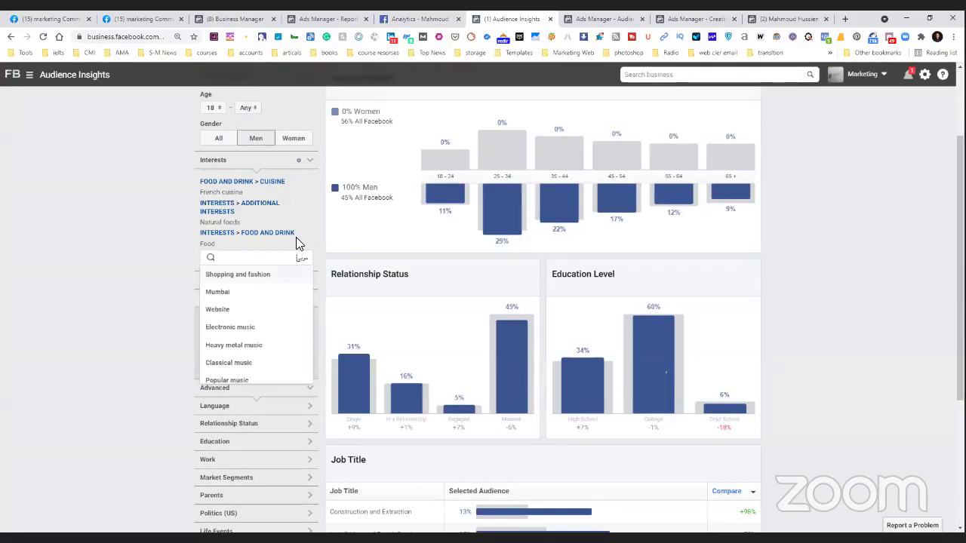
type("ل")
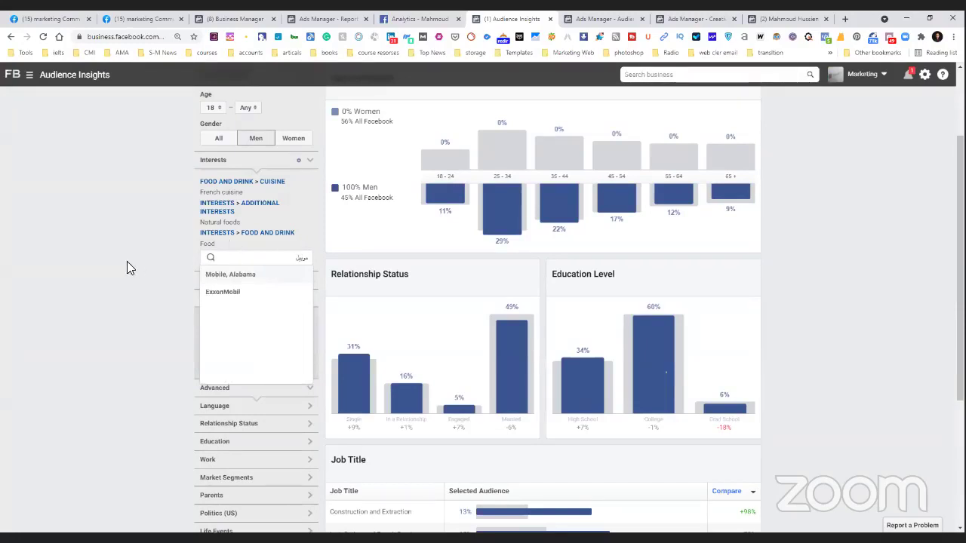
Step: Search the interests for "هاتف" and for "ايفون", and close the search without adding any interest
key("ctrl+a")
key("BackSpace")
type("هاتف")
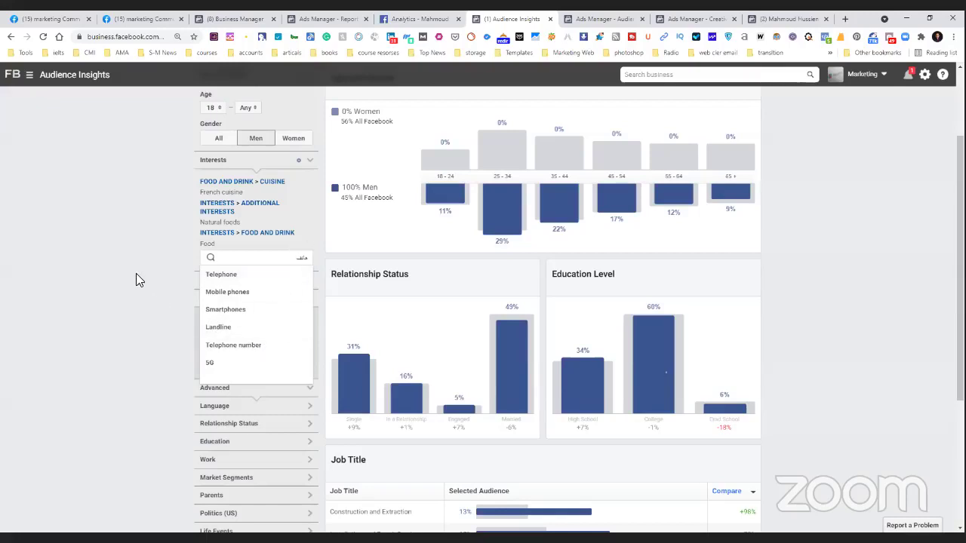
key("ctrl+a")
key("BackSpace")
type("ايفون")
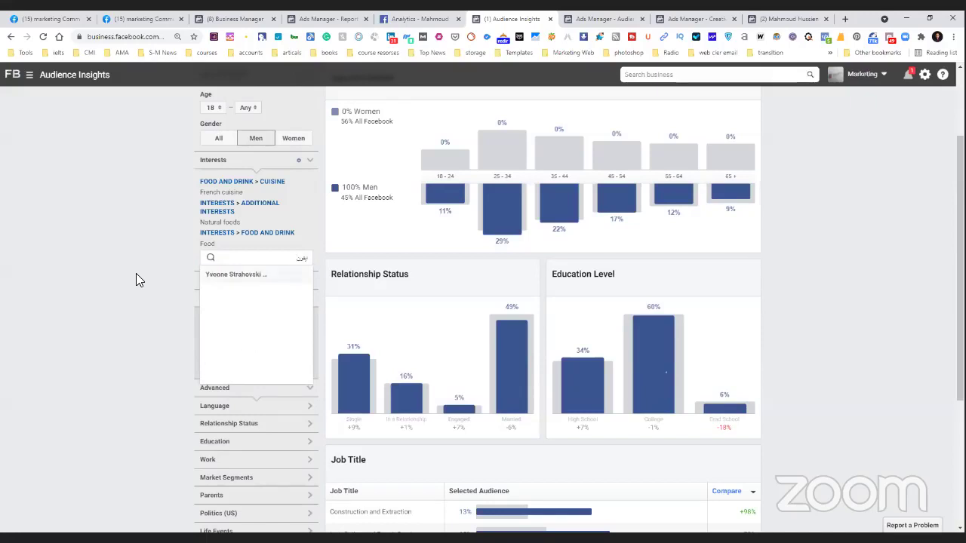
key("Escape")
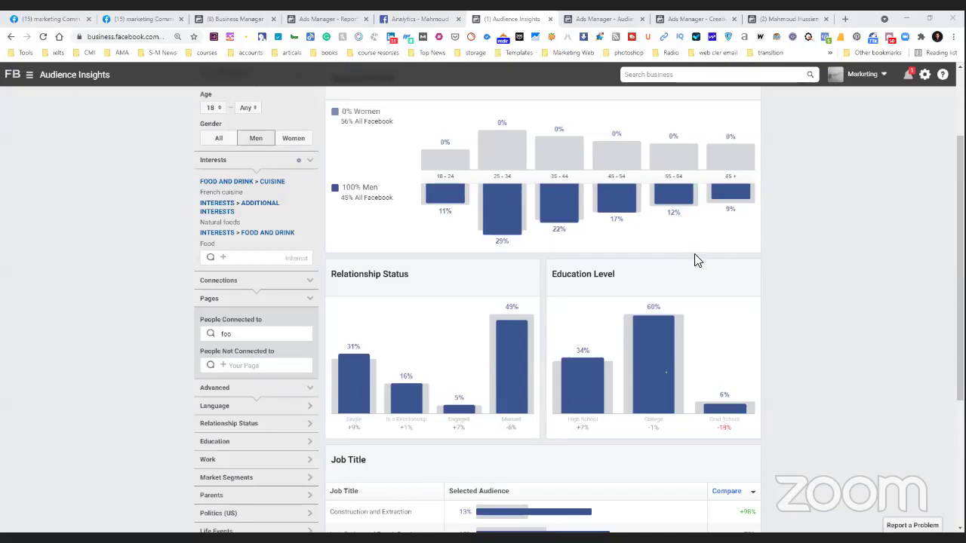
Step: Look up where Audience Insights is listed among the Analyze and Report business tools, and close the list
left_click(62, 81)
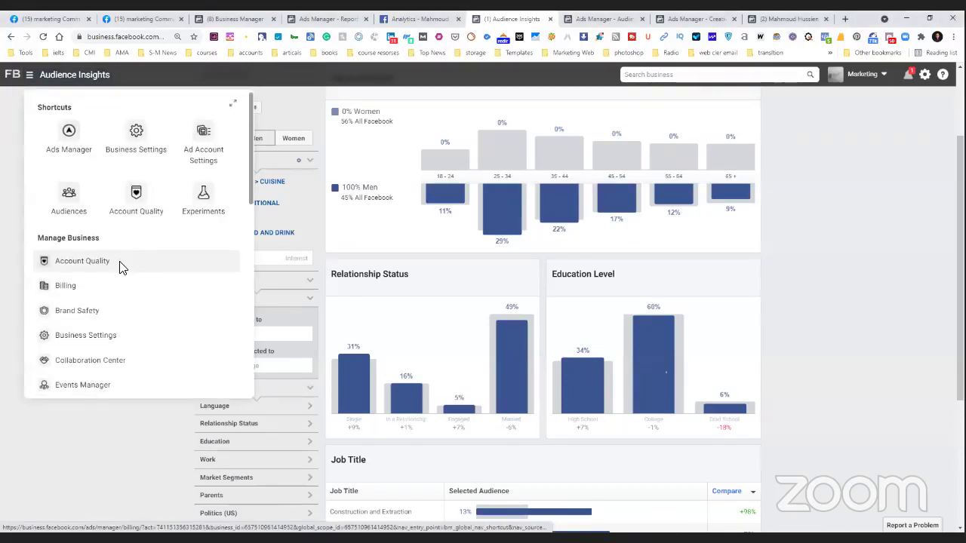
scroll(123, 269, "down", 5)
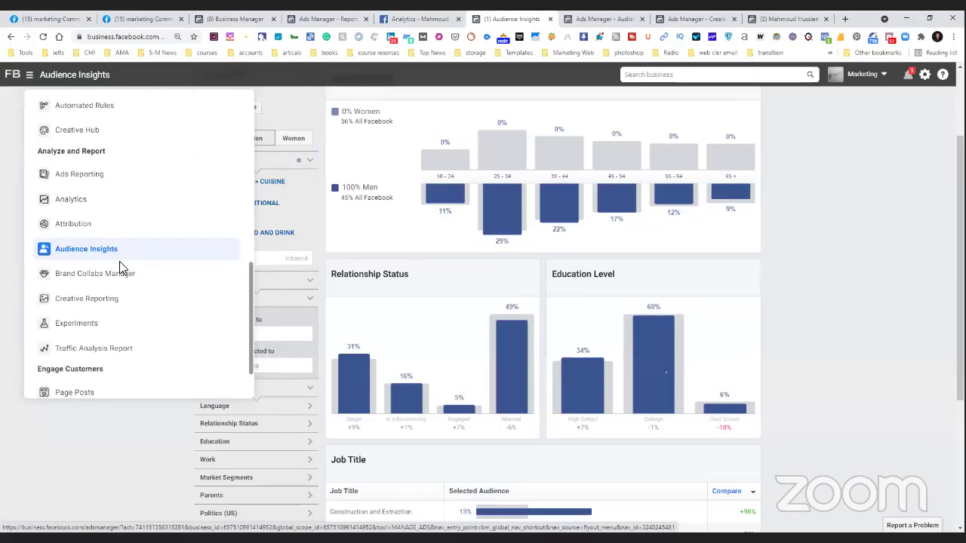
left_click(98, 418)
Step: Remove the French cuisine, Food and Natural foods interests from the new audience
scroll(98, 418, "down", 1)
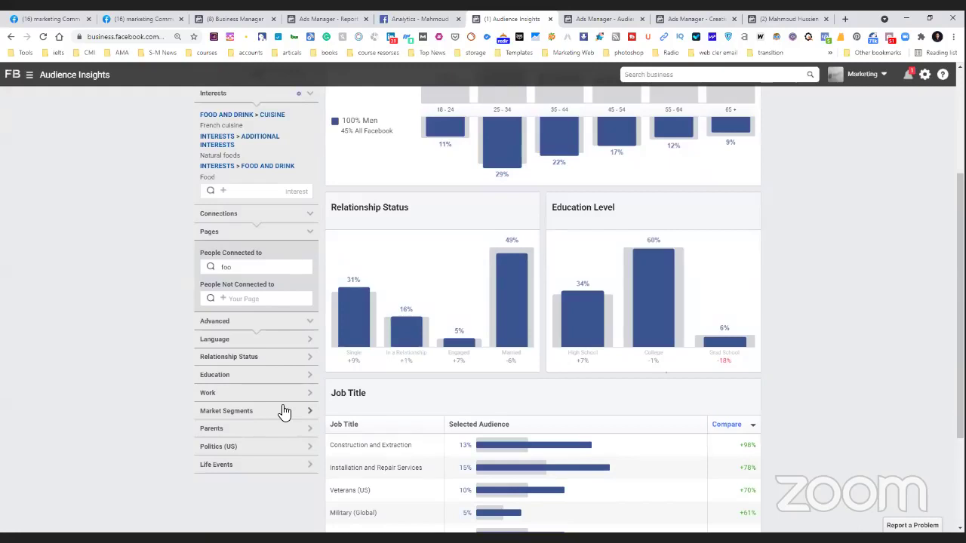
scroll(283, 411, "up", 2)
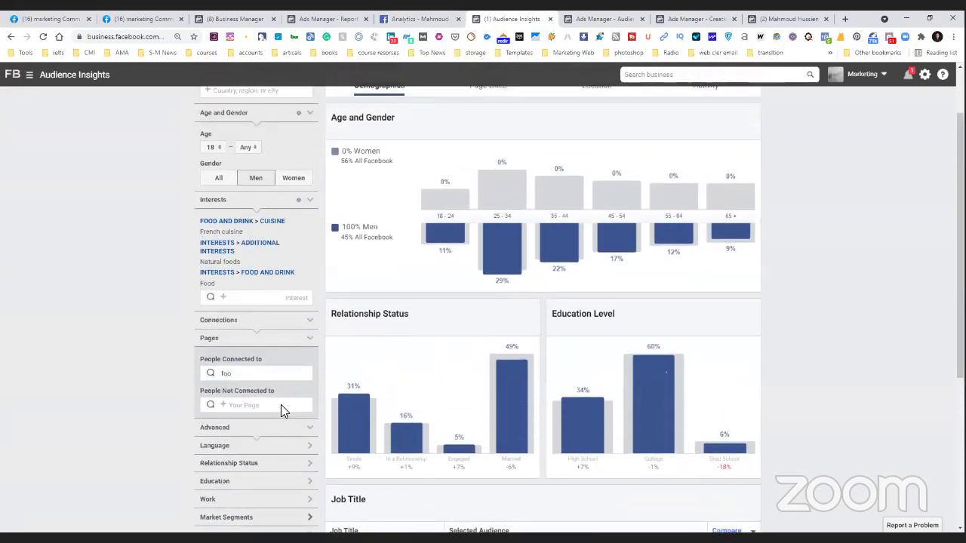
scroll(283, 411, "up", 1)
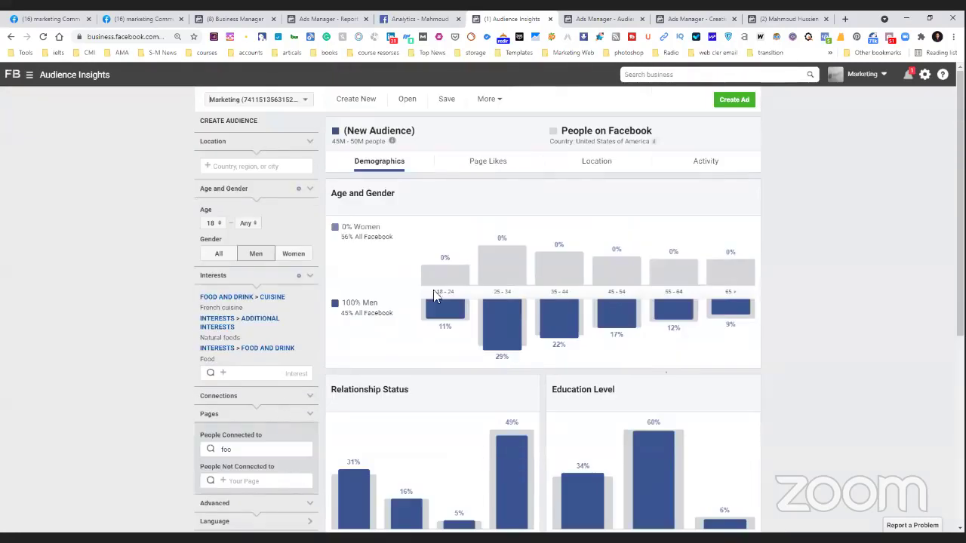
scroll(196, 258, "down", 3)
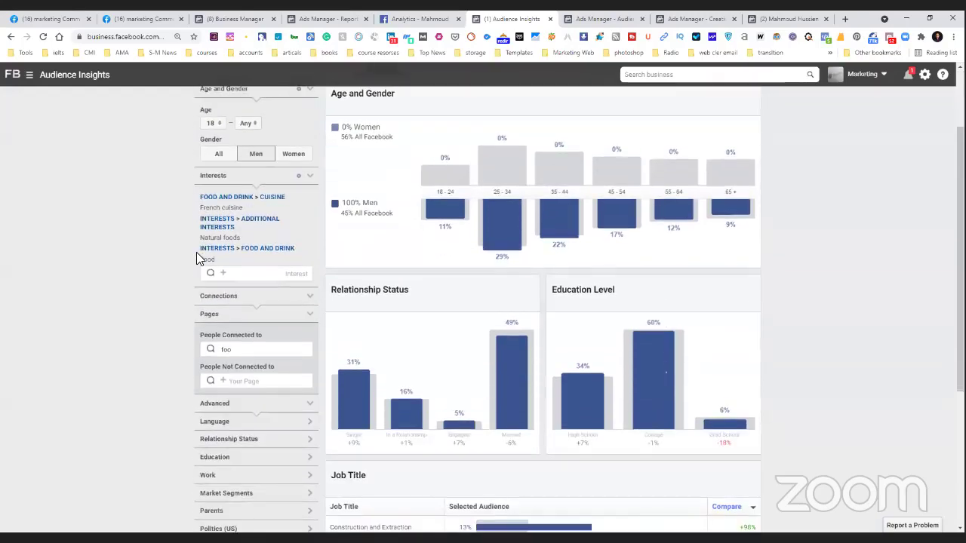
scroll(198, 258, "up", 3)
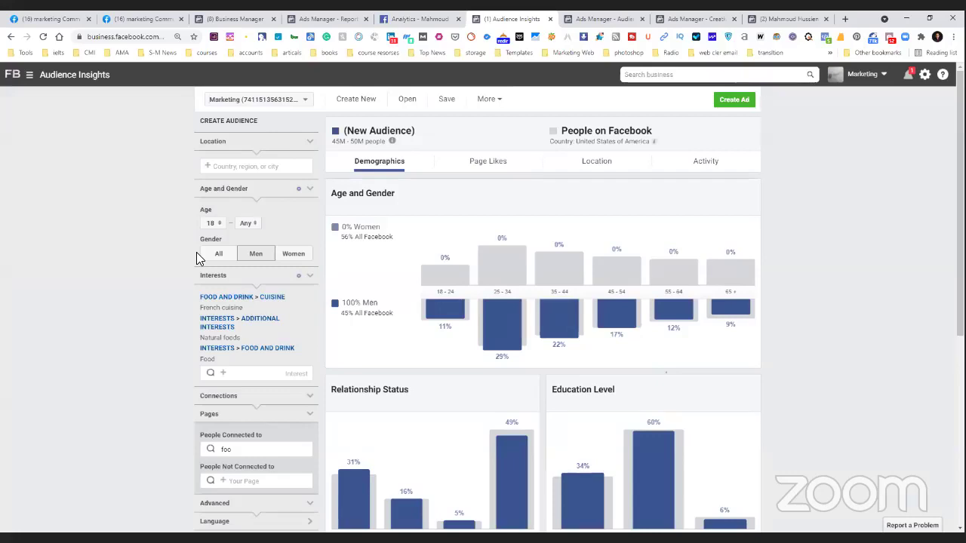
left_click(308, 300)
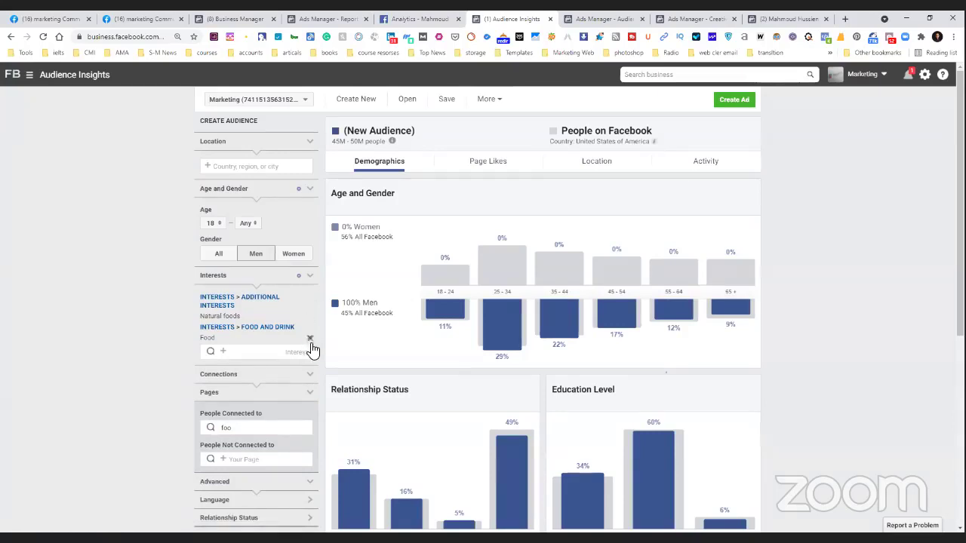
left_click(310, 331)
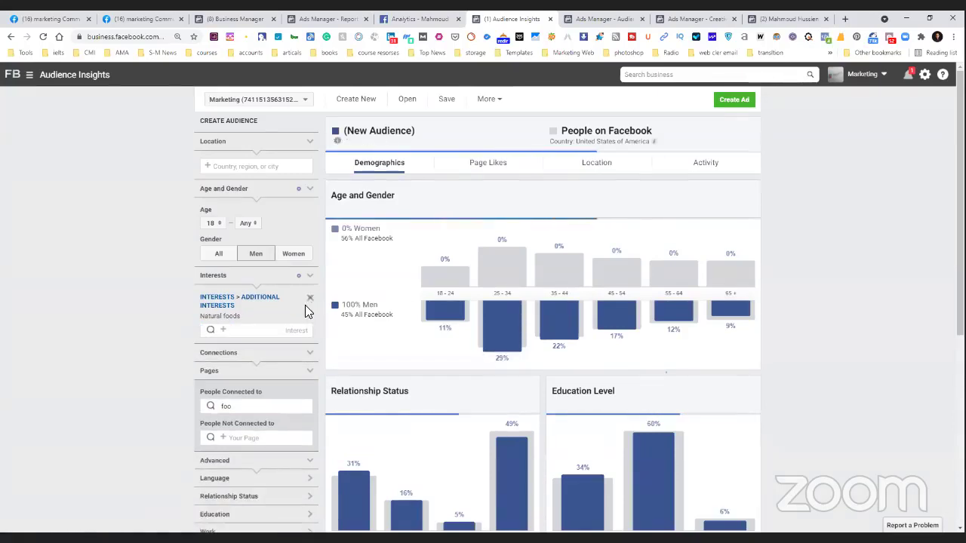
left_click(310, 301)
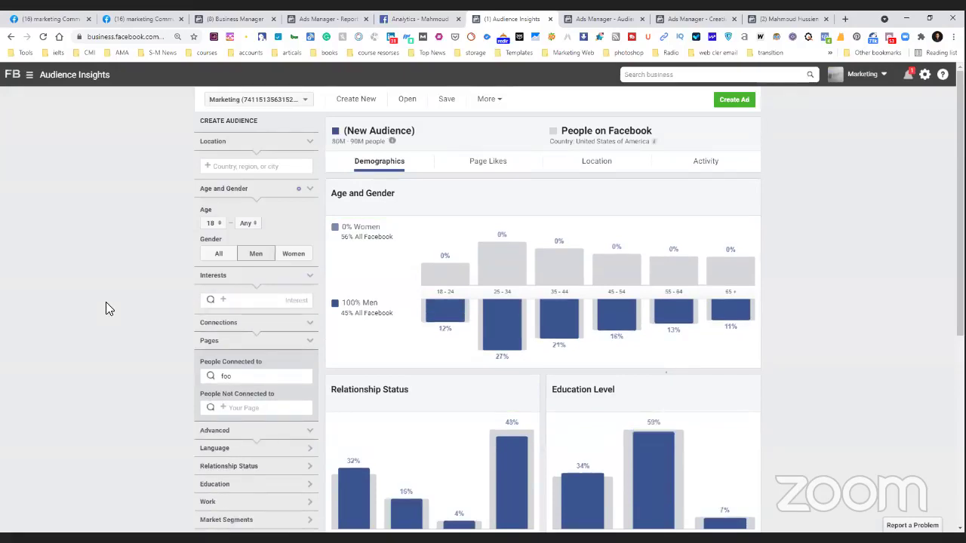
Step: Review the audience filters together with the age and gender, relationship status and education level charts
scroll(106, 302, "down", 2)
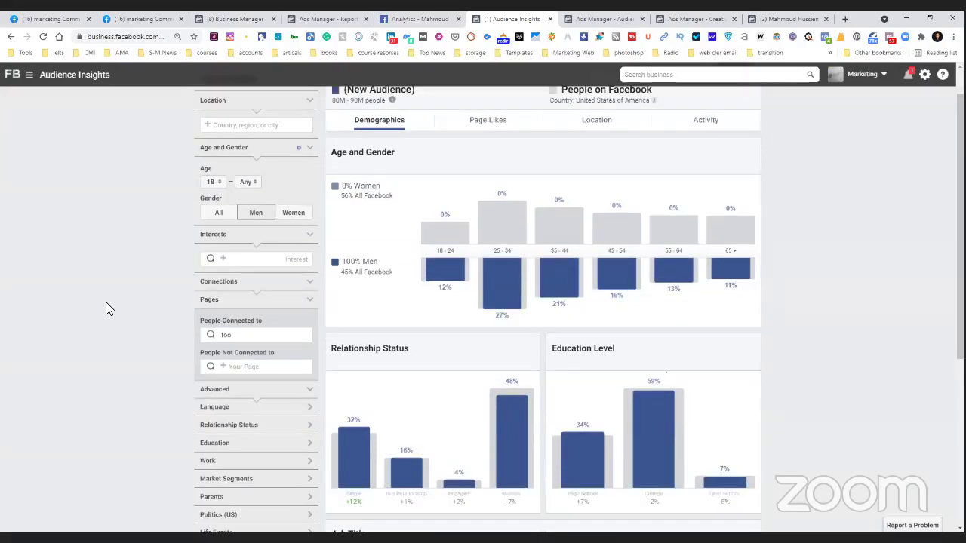
scroll(106, 308, "down", 1)
scroll(106, 309, "up", 3)
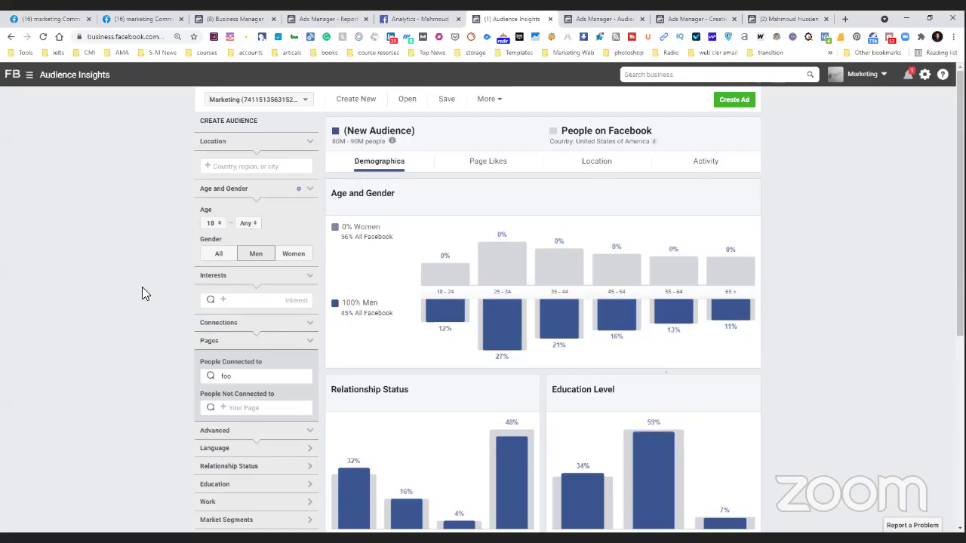
scroll(142, 286, "down", 3)
scroll(142, 287, "up", 3)
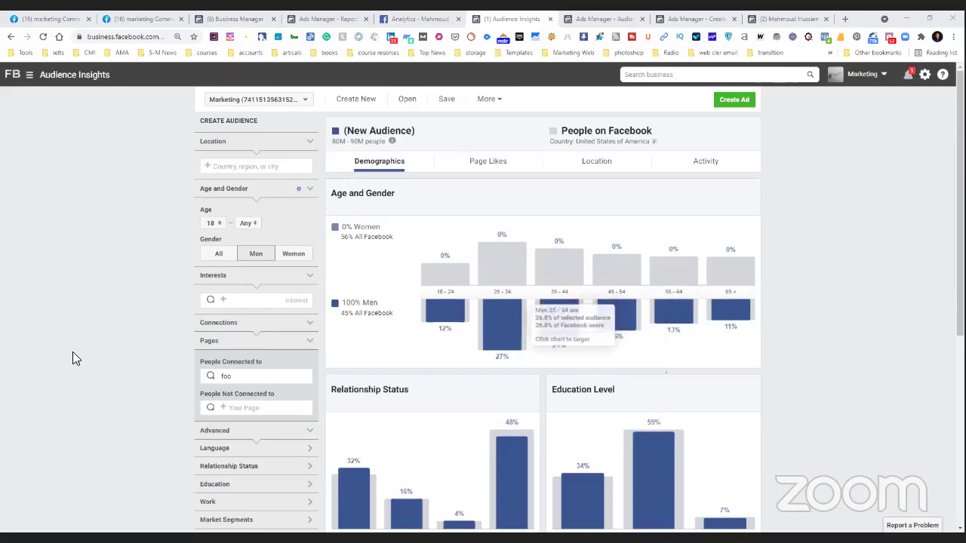
scroll(73, 359, "down", 2)
scroll(73, 358, "down", 3)
scroll(73, 358, "up", 3)
scroll(73, 351, "up", 2)
scroll(110, 330, "down", 3)
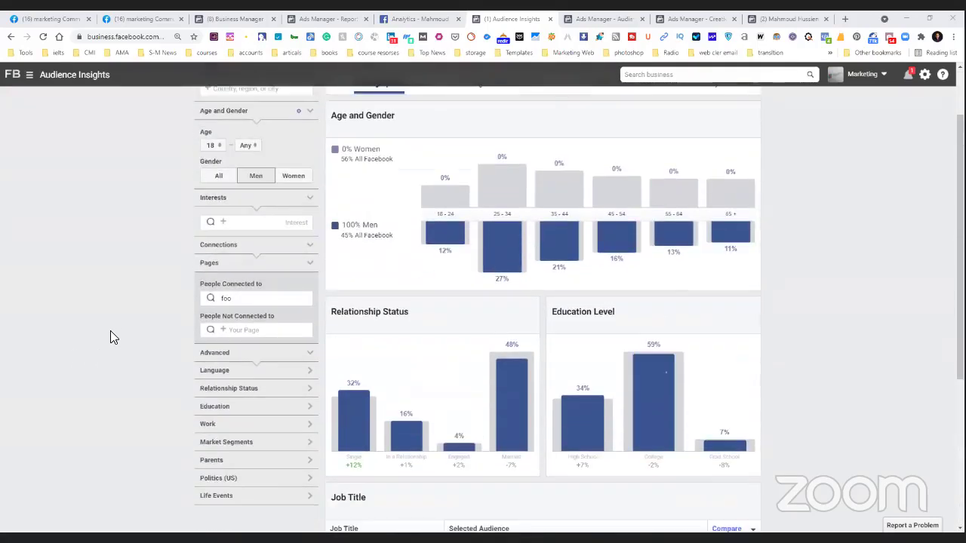
Step: Switch to the unfinished saved audience and review its location, age, gender, language, detailed targeting and connection settings
left_click(576, 16)
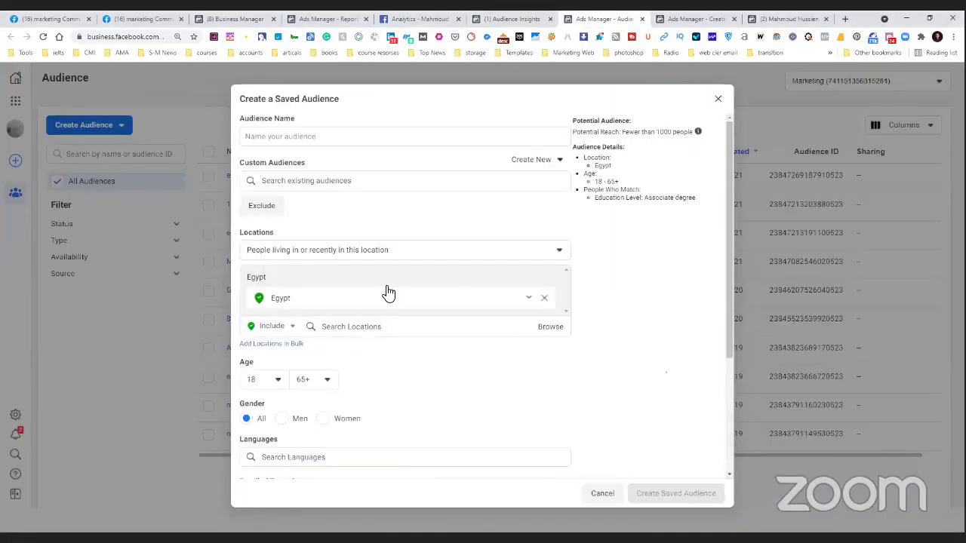
scroll(388, 293, "down", 2)
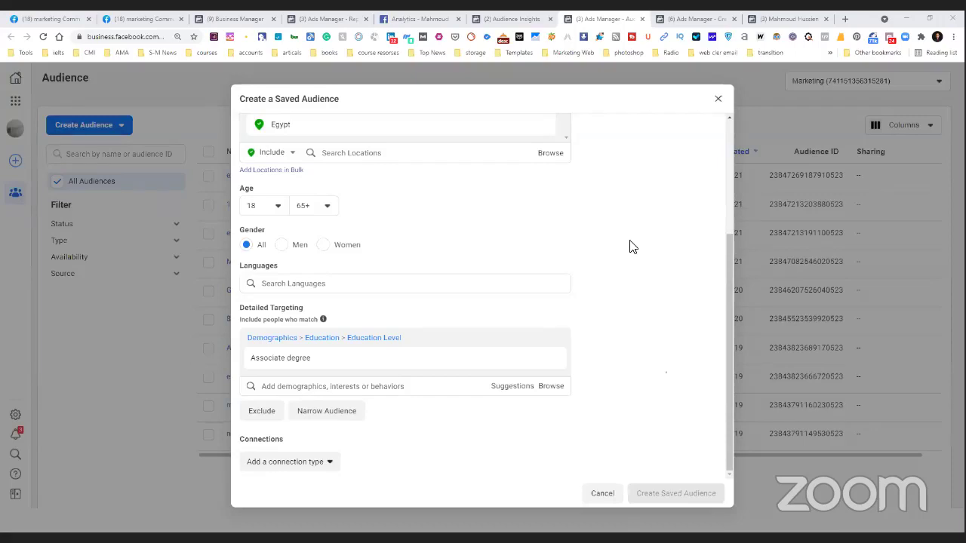
scroll(632, 247, "up", 3)
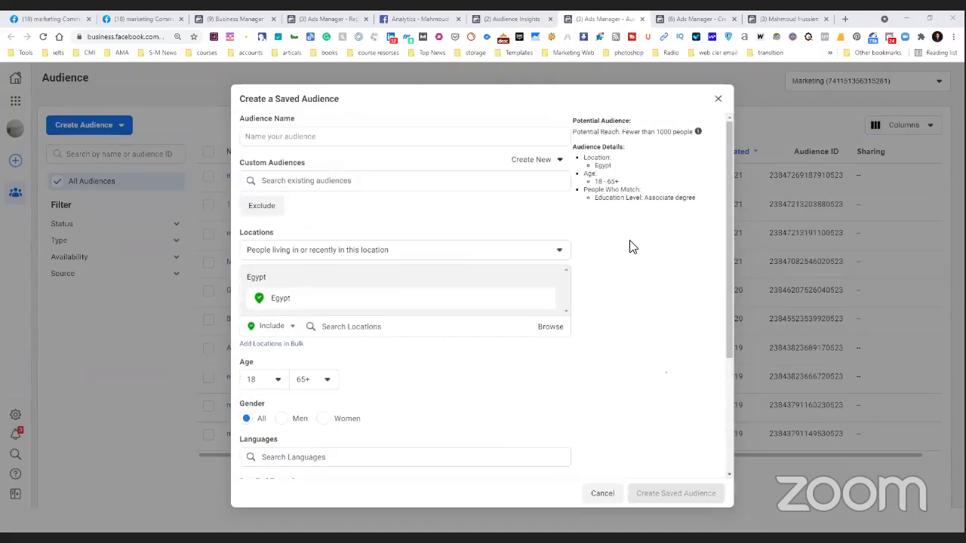
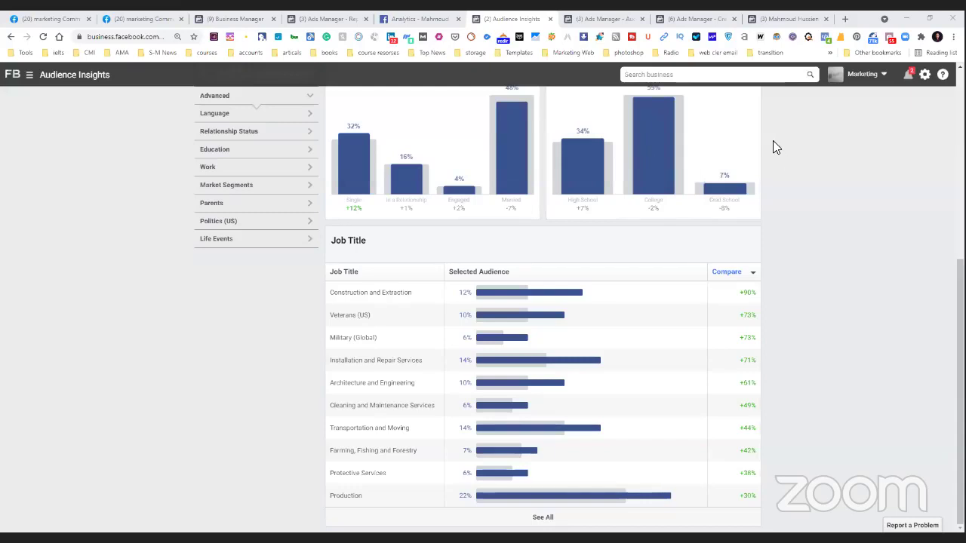
Step: Close the saved audience form without creating the audience and open the list of business tools
left_click(595, 17)
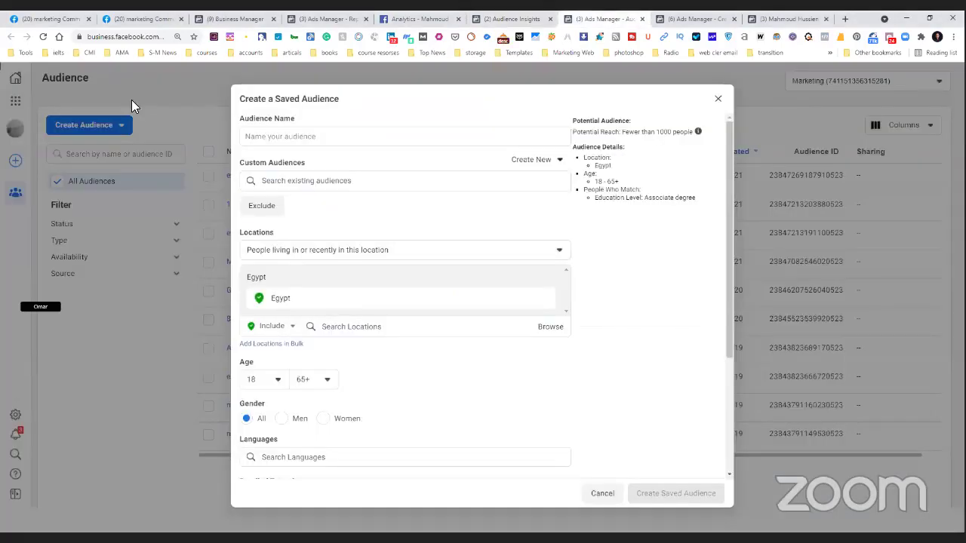
left_click(18, 104)
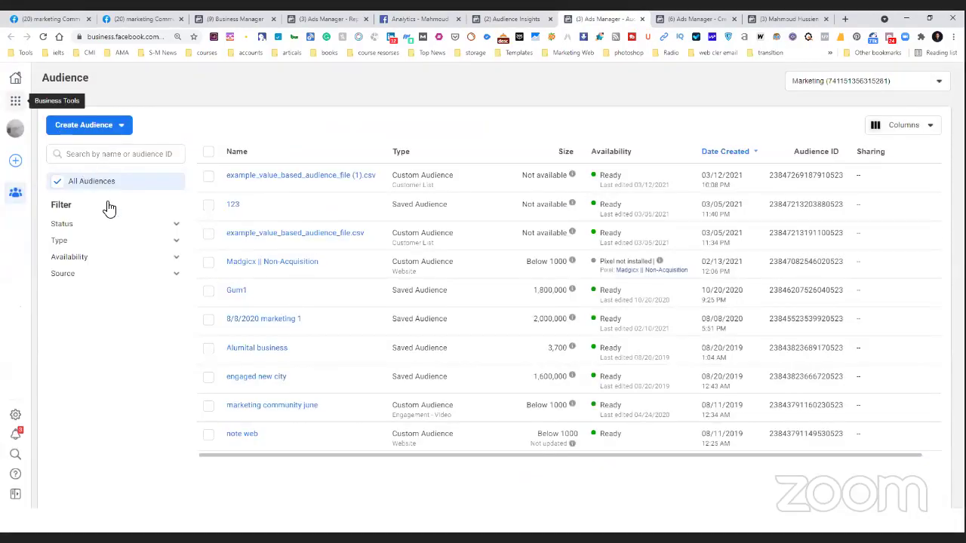
left_click(15, 101)
Step: Look through the whole list of business tools, from the shortcuts down to Sell Products and Services
scroll(179, 252, "down", 5)
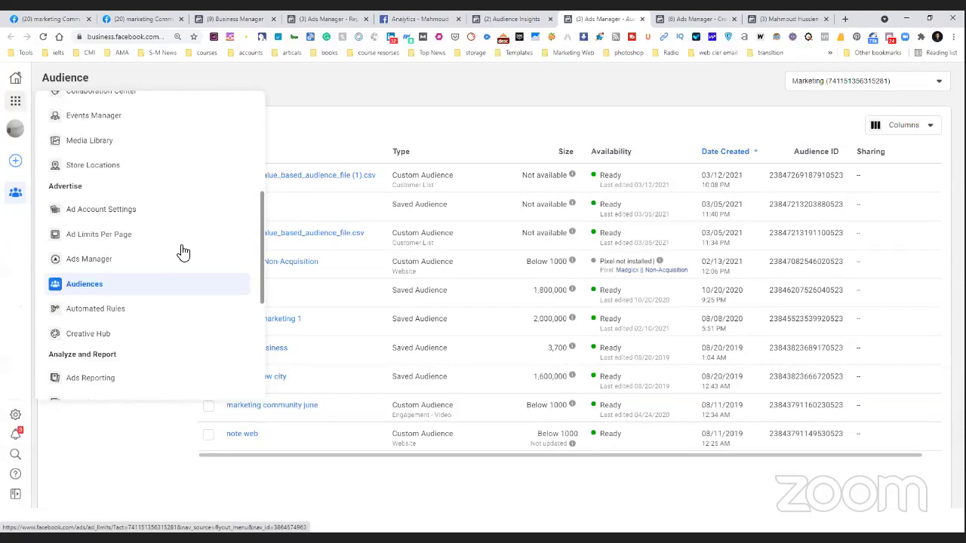
scroll(181, 252, "down", 5)
scroll(182, 252, "up", 3)
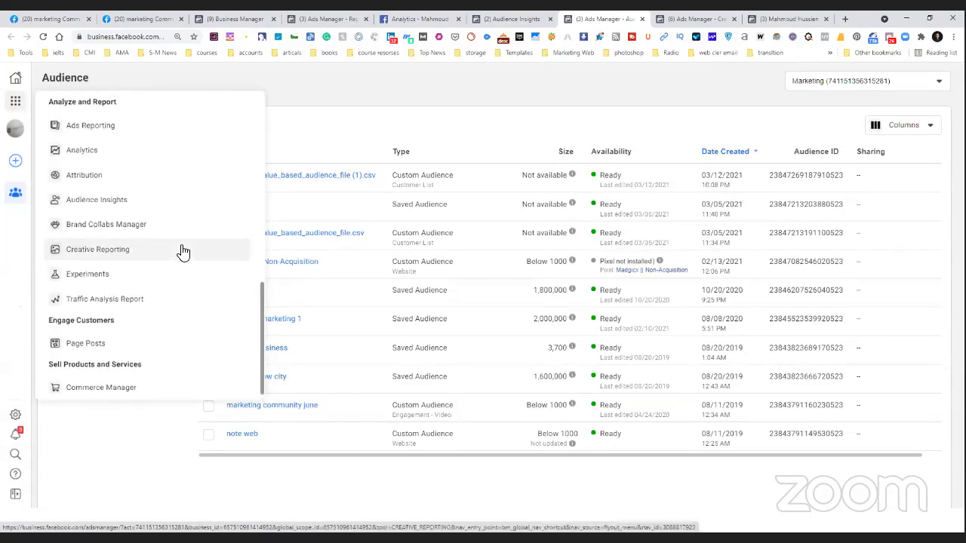
scroll(182, 252, "up", 3)
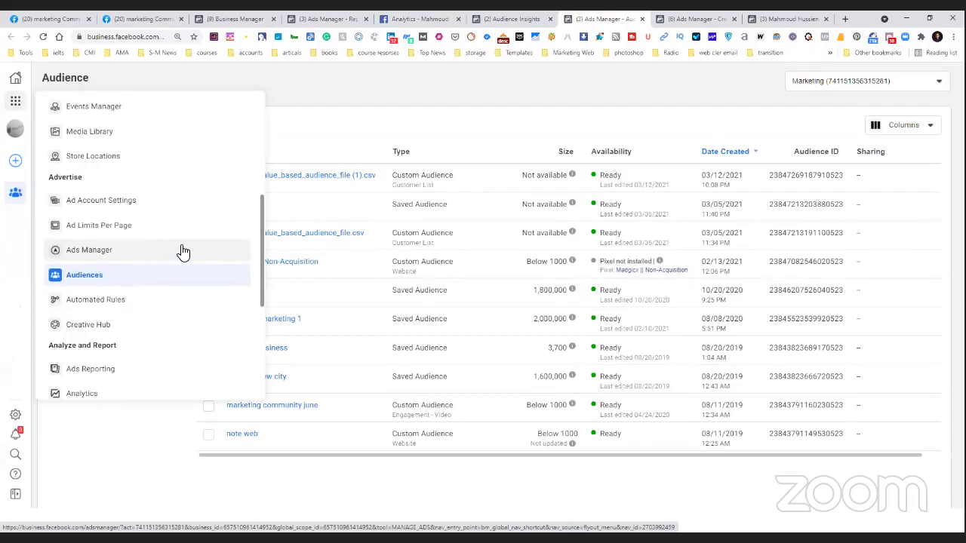
scroll(183, 252, "up", 3)
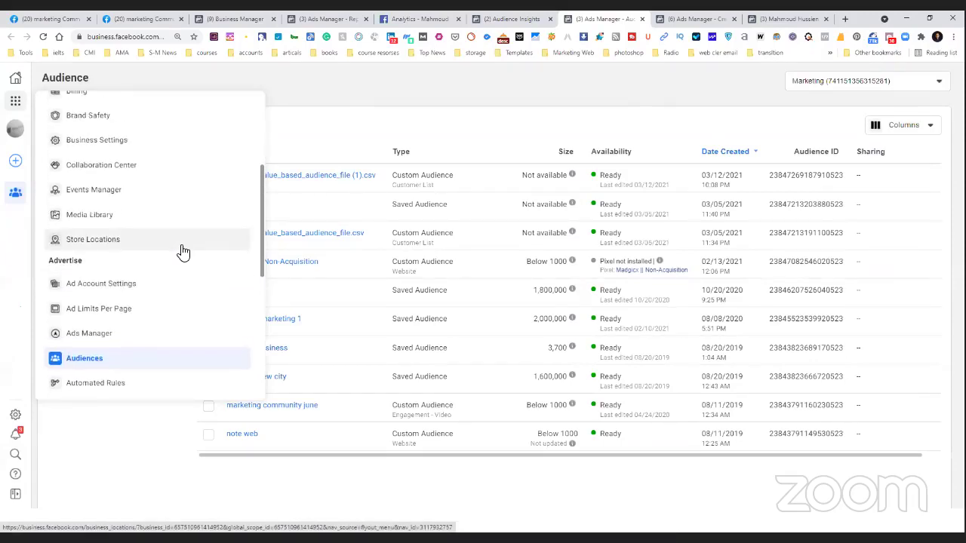
scroll(183, 263, "up", 1)
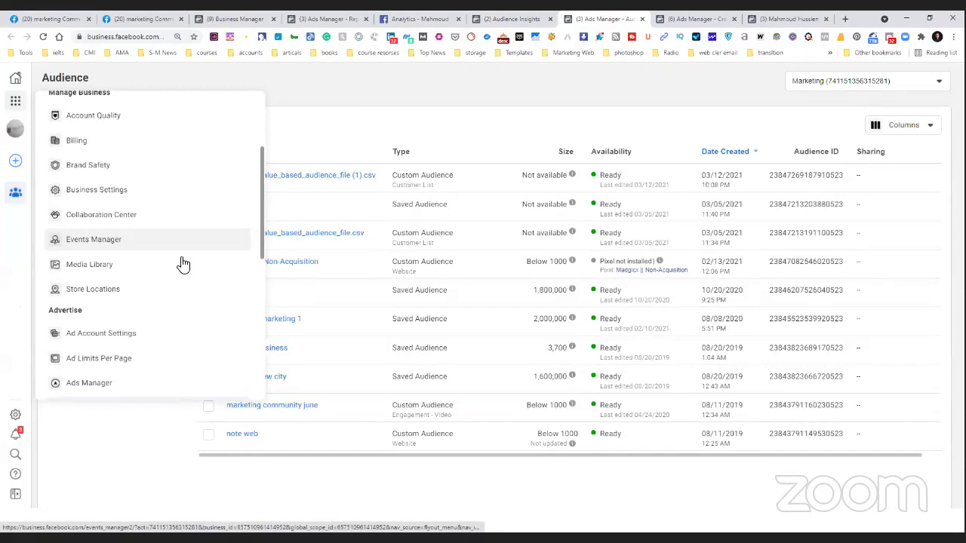
scroll(183, 264, "up", 3)
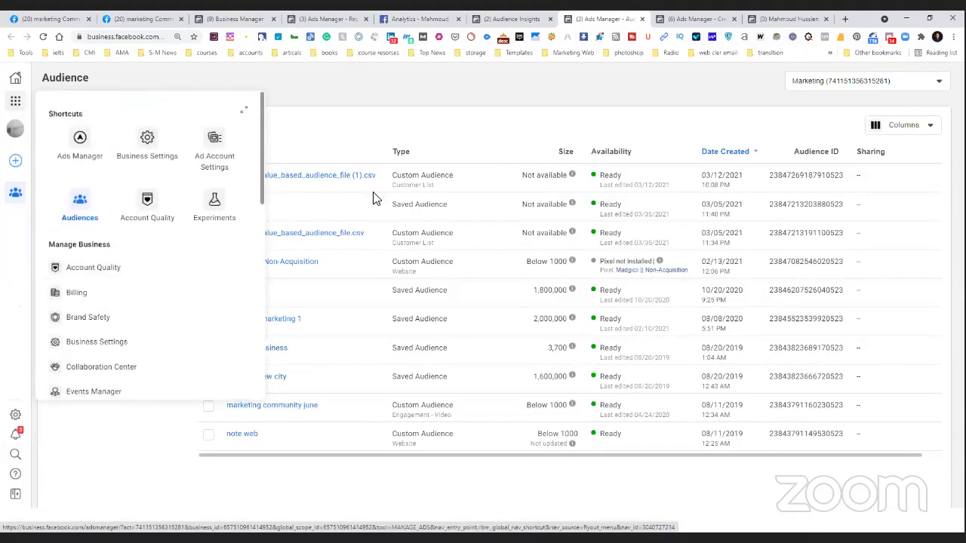
Step: Go past Creative Reporting to Commerce Manager, look through its list of business tools and close the list
key("ctrl+Tab")
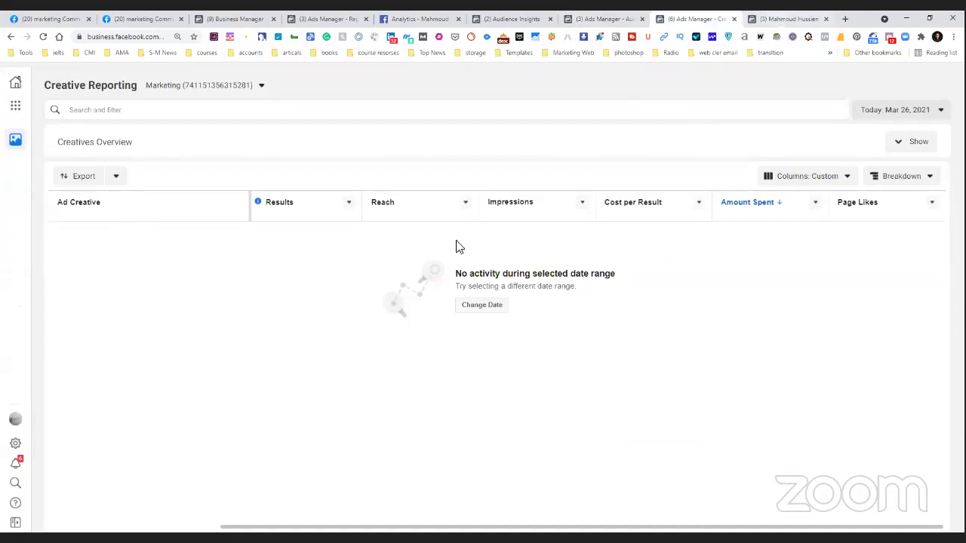
key("ctrl+Tab")
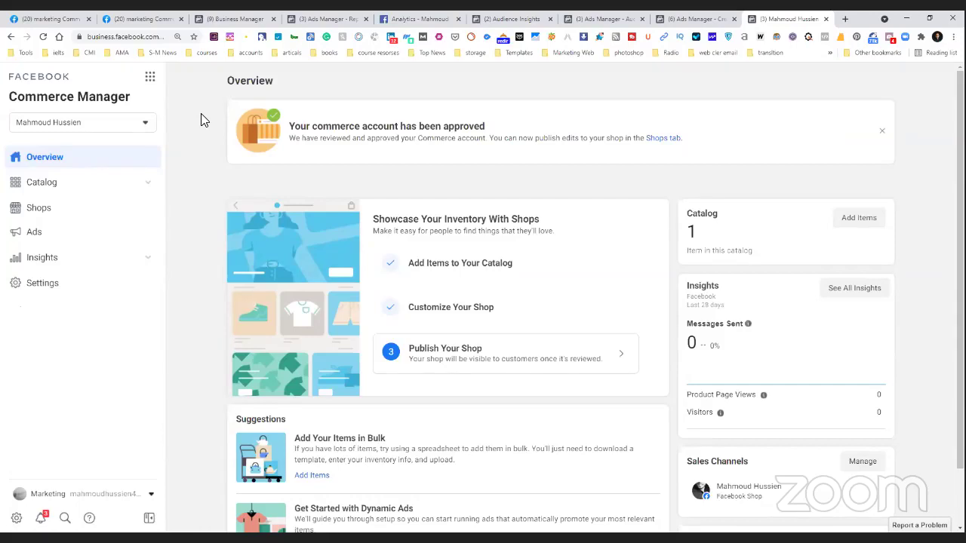
left_click(150, 76)
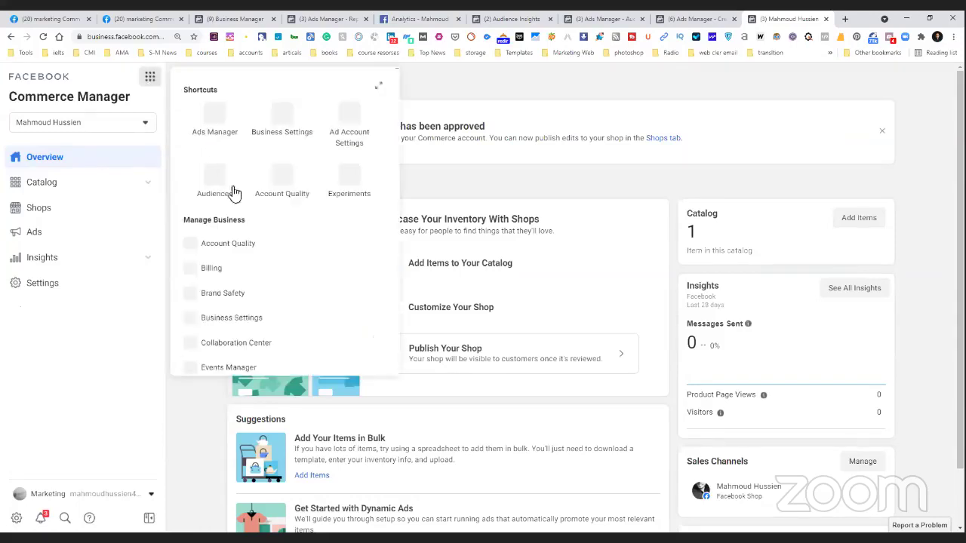
scroll(255, 229, "down", 6)
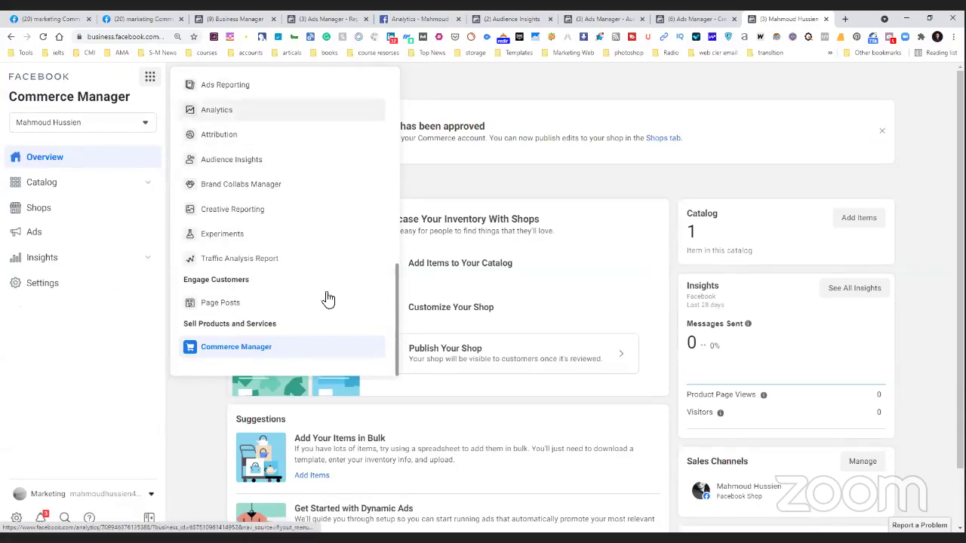
left_click(194, 420)
scroll(194, 421, "down", 1)
scroll(195, 421, "up", 1)
scroll(195, 421, "down", 1)
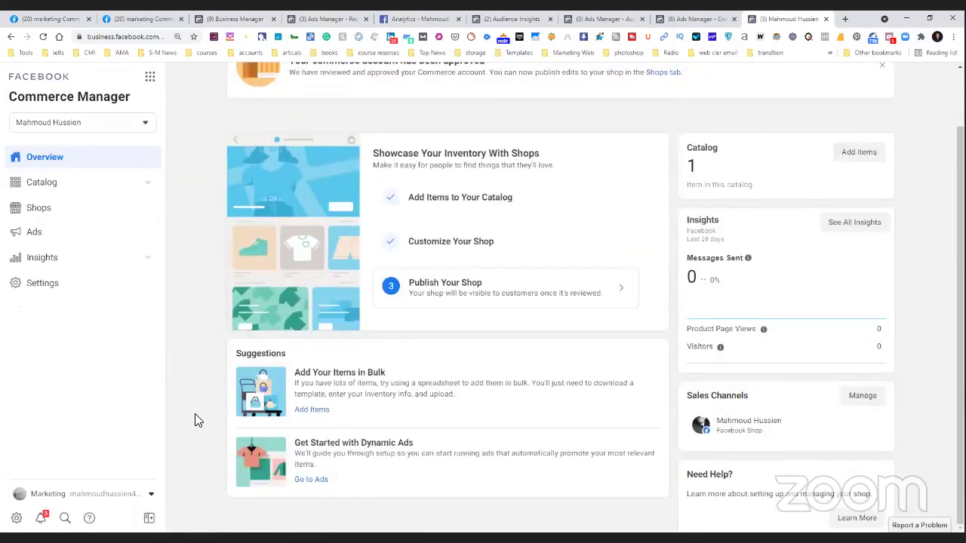
scroll(195, 420, "up", 1)
scroll(195, 420, "down", 1)
scroll(221, 367, "up", 2)
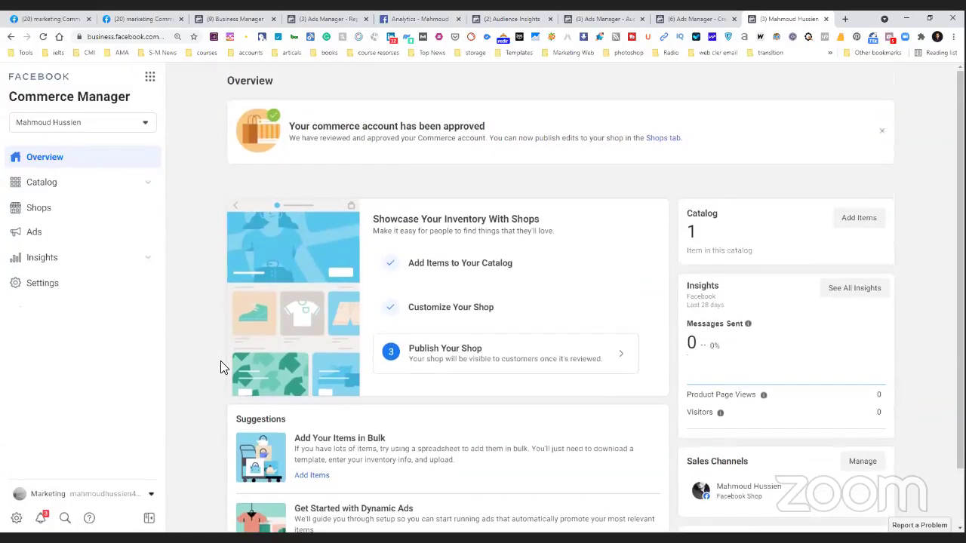
Step: Expand the catalog section and look through its product sets and its item list
left_click(139, 185)
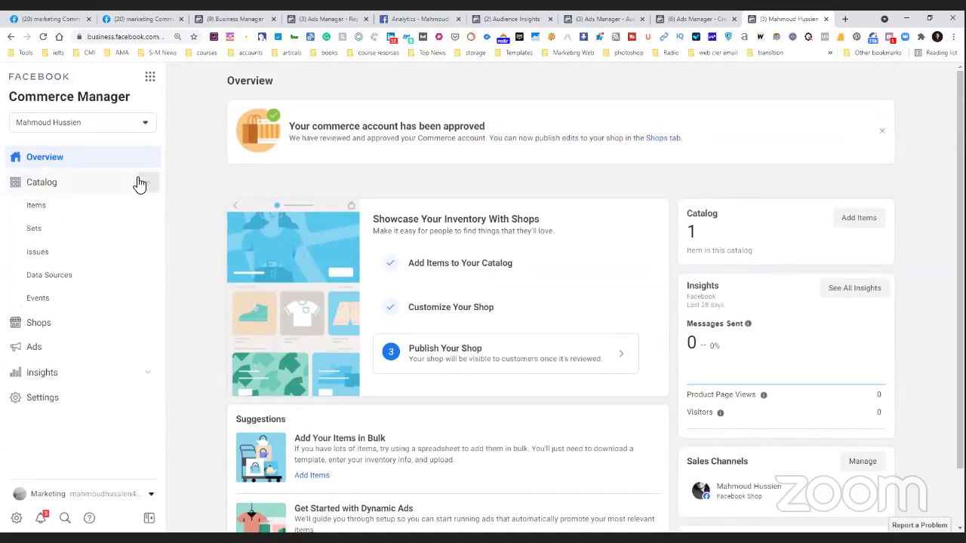
left_click(71, 230)
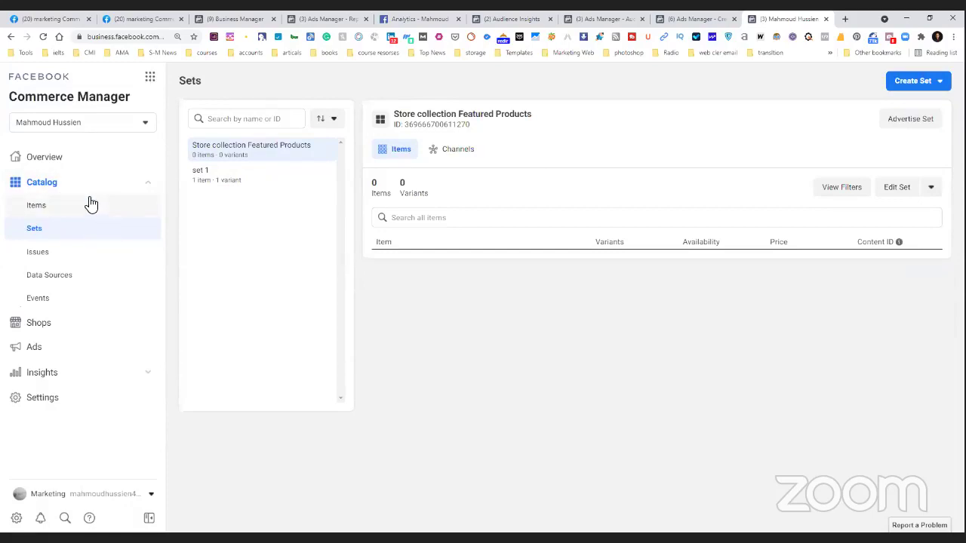
left_click(36, 205)
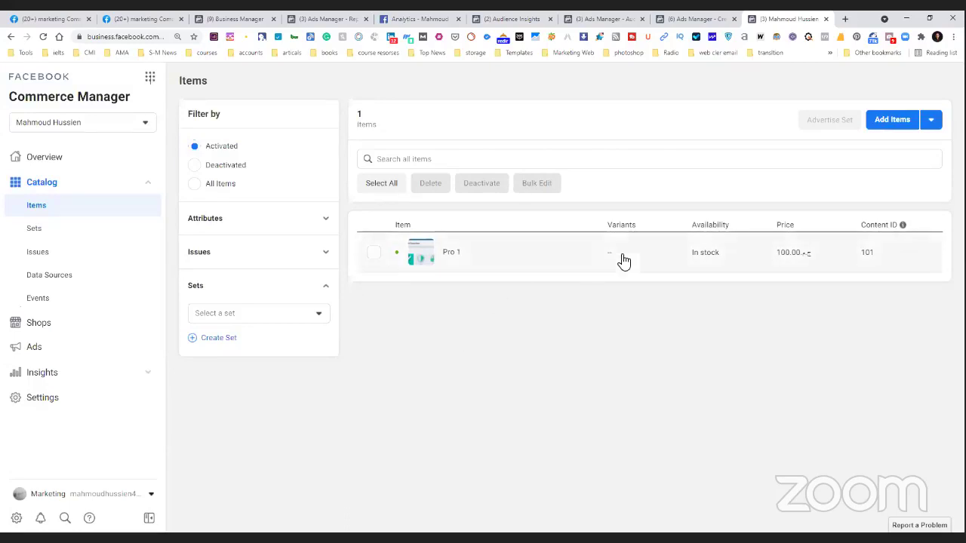
Step: Start adding a catalog item manually and upload zoom-meeting-live-streaming.png as its image
left_click(892, 123)
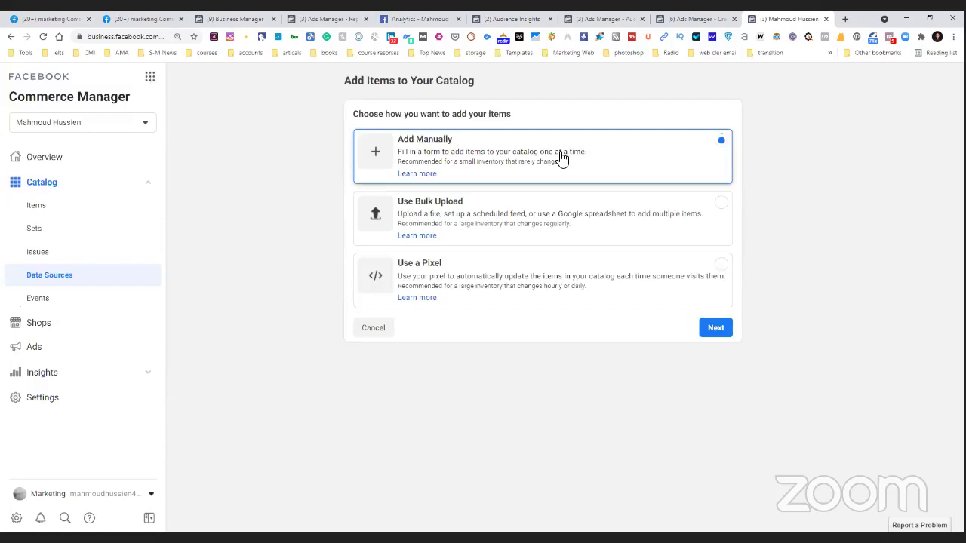
left_click(534, 156)
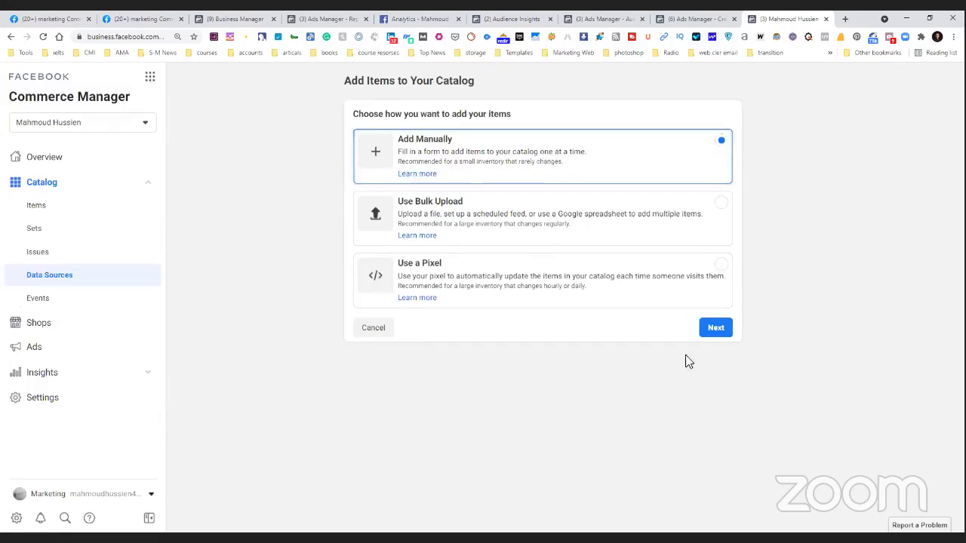
left_click(715, 327)
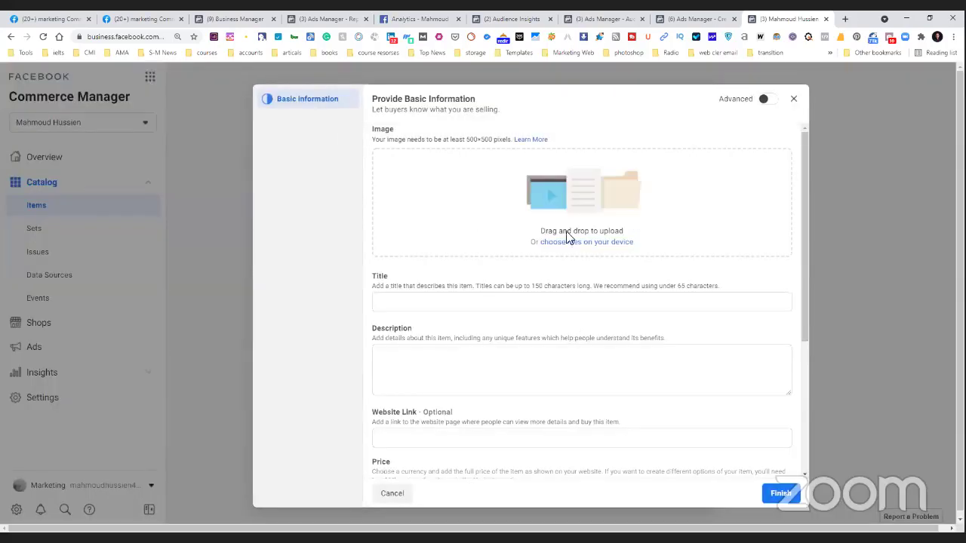
scroll(477, 300, "down", 3)
scroll(612, 242, "up", 3)
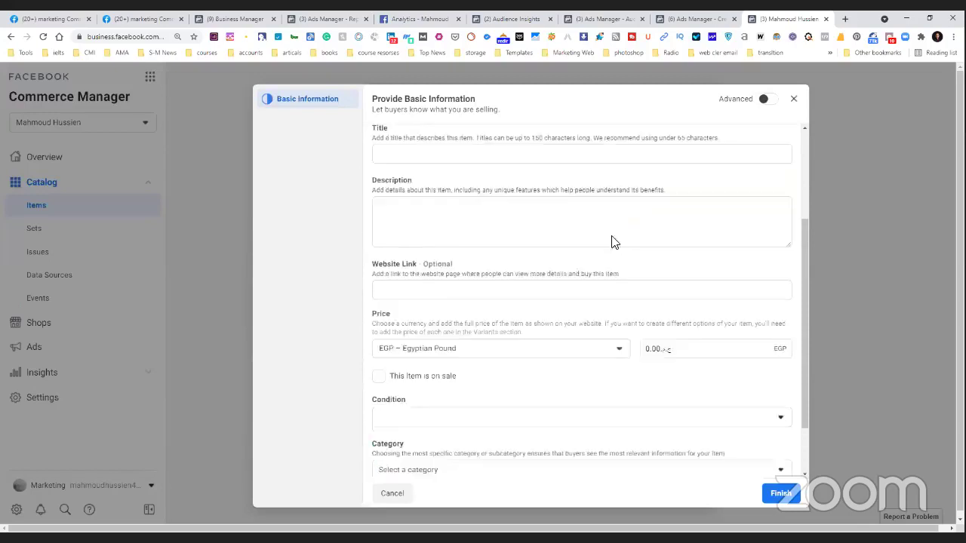
left_click(613, 243)
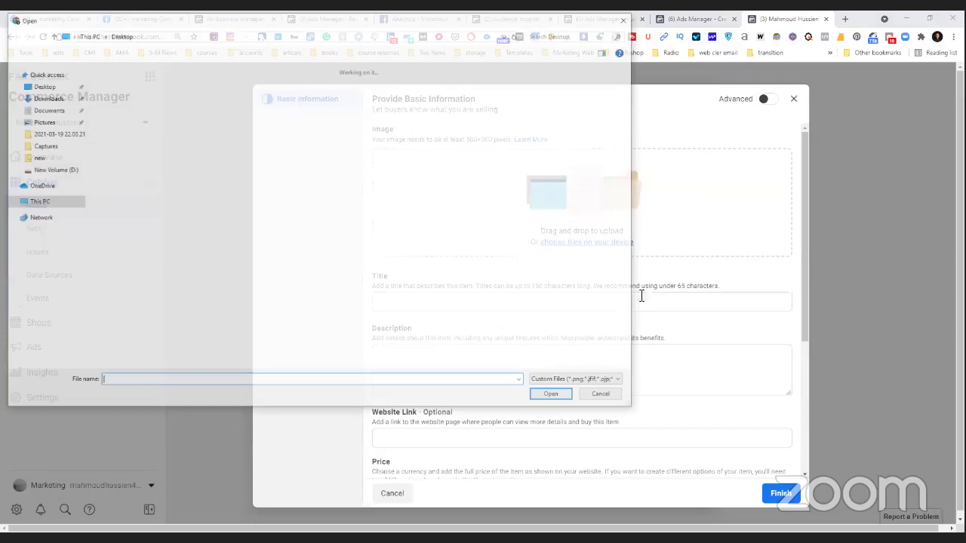
double_click(513, 106)
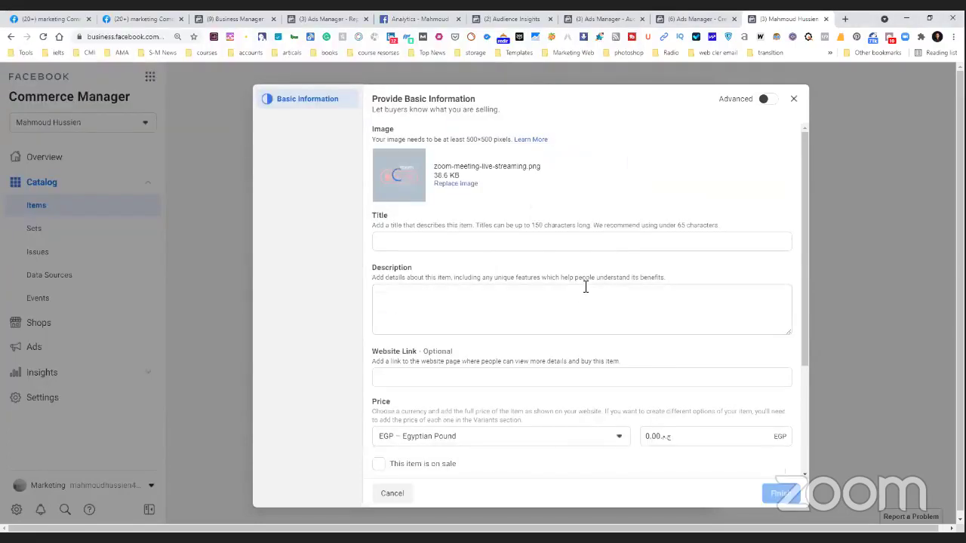
Step: Give the new item the title "por2" and the description "pro2"
left_click(554, 240)
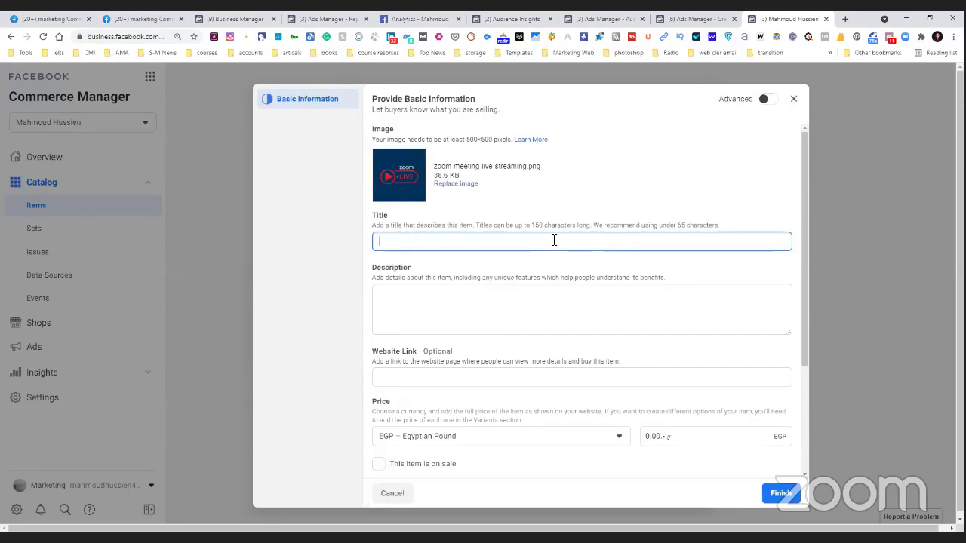
type("por2")
scroll(552, 237, "down", 1)
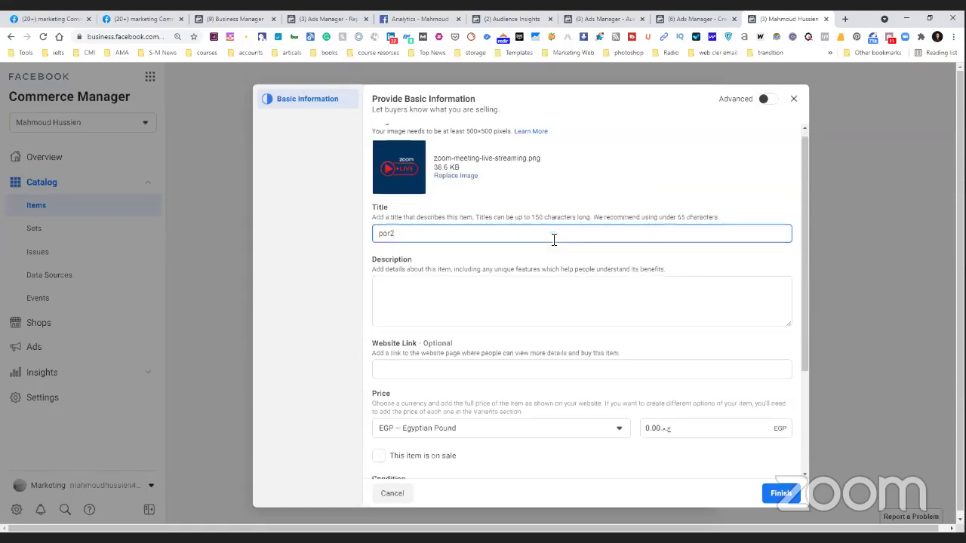
scroll(547, 226, "down", 1)
left_click(544, 217)
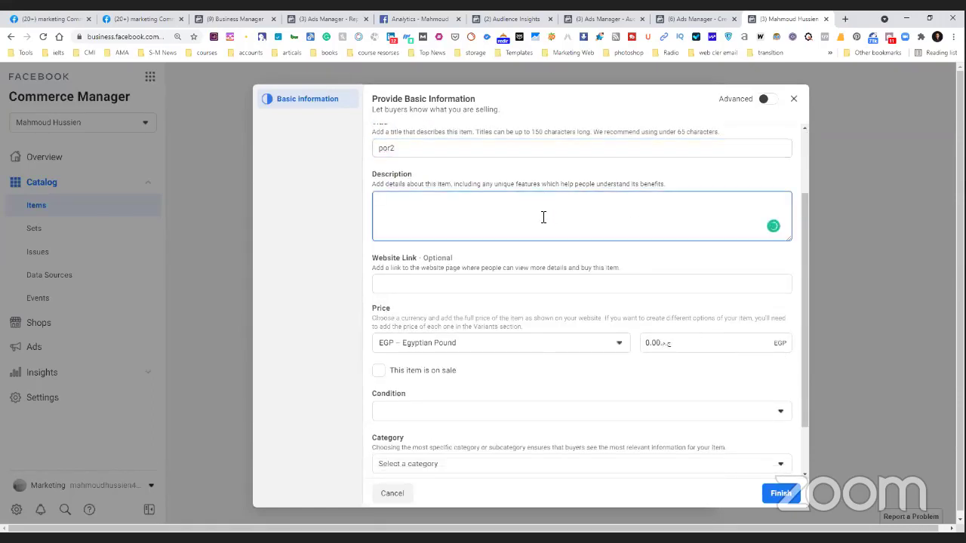
type("pro2")
scroll(541, 219, "down", 2)
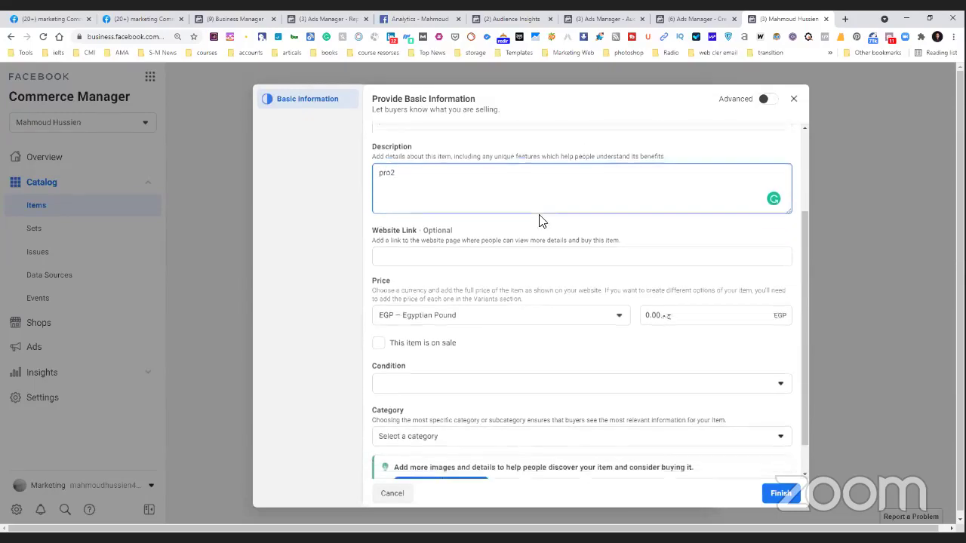
Step: Leave the website link empty and set the item's price to 100.00, keeping Egyptian Pound as the currency
left_click(525, 242)
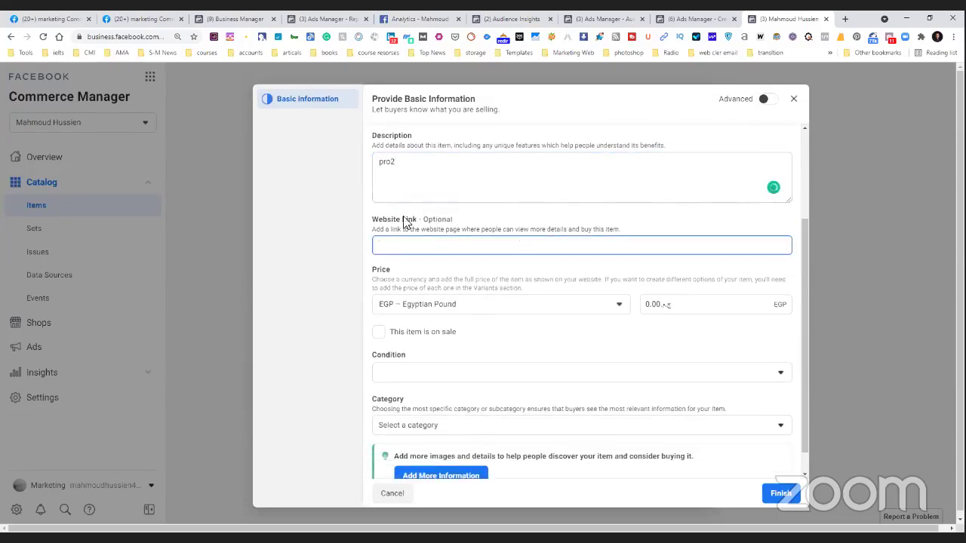
scroll(451, 268, "down", 1)
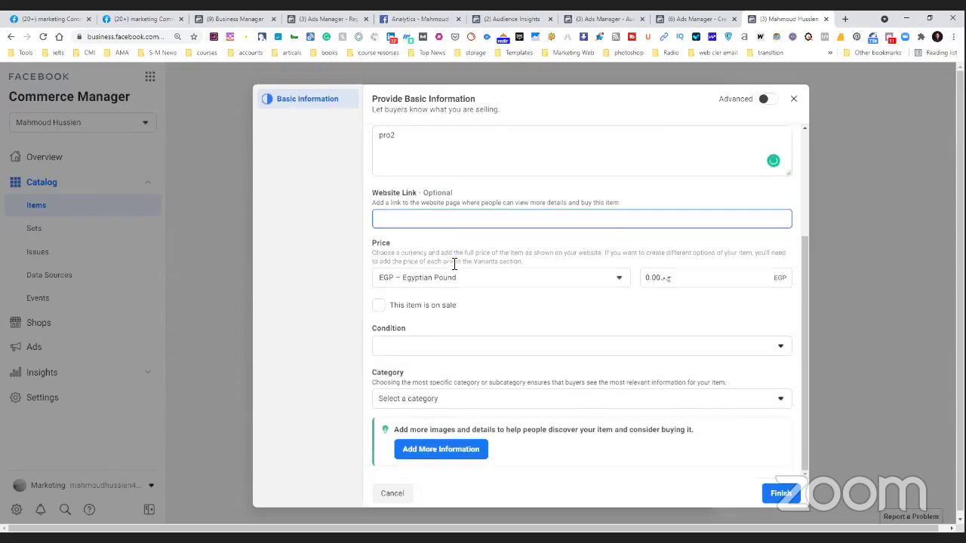
double_click(648, 278)
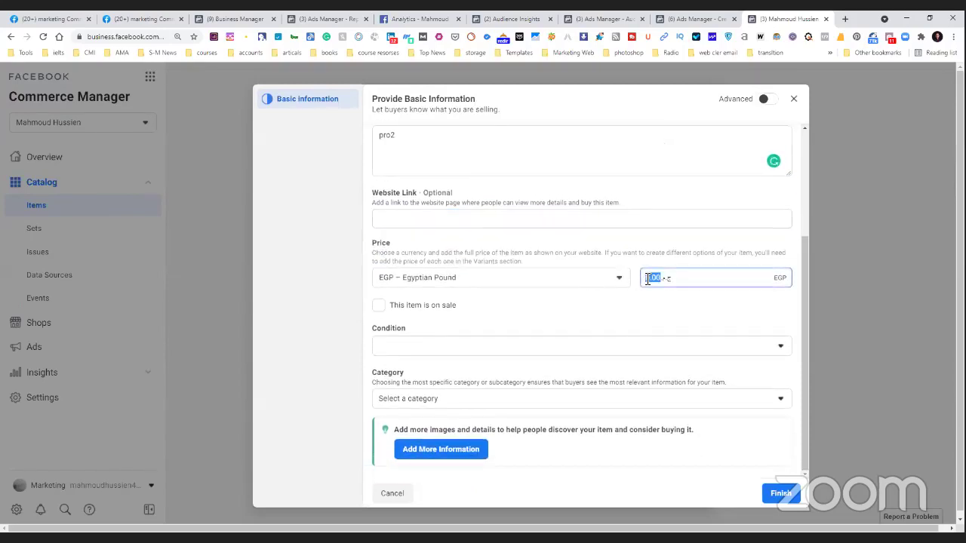
key("End")
type("1")
left_click(511, 273)
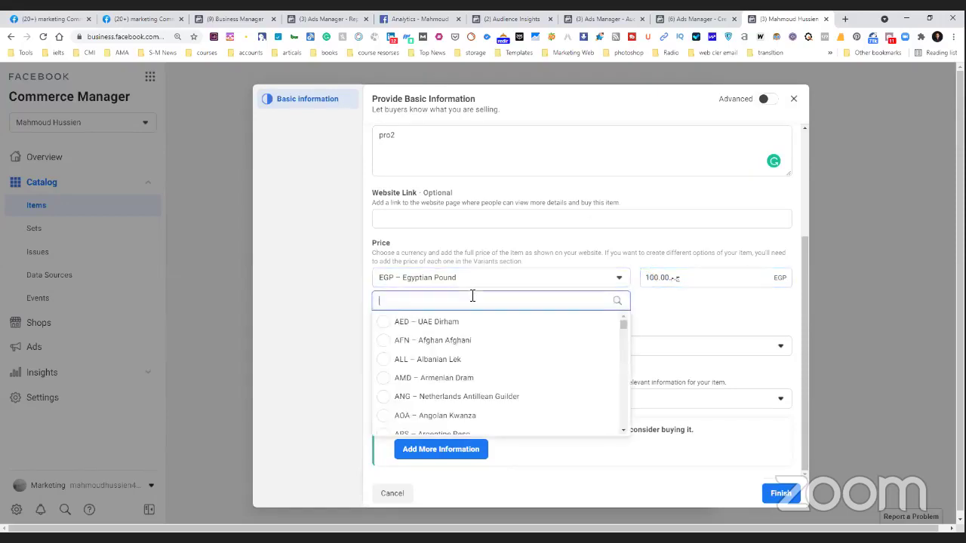
key("Escape")
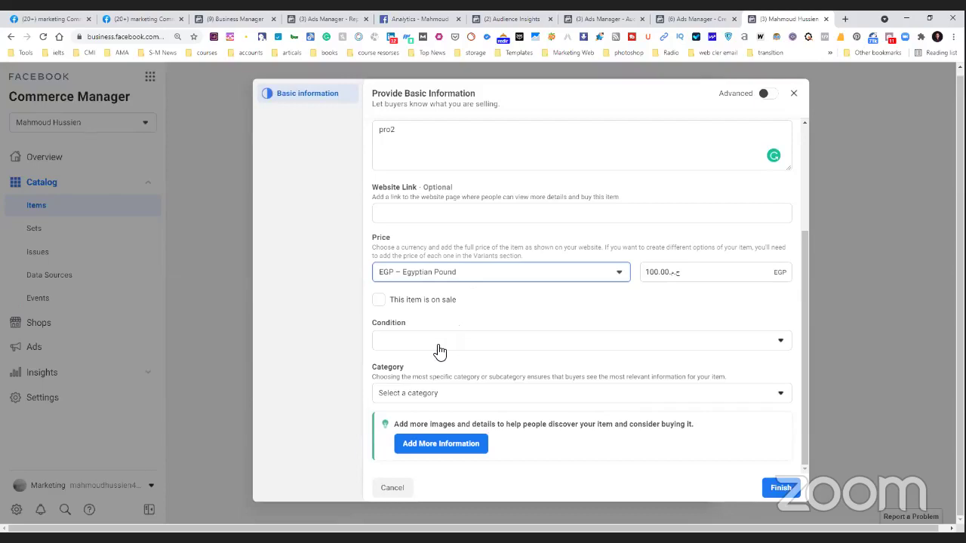
Step: Set the item's condition to New and its category to Food & Beverages > Food
left_click(440, 349)
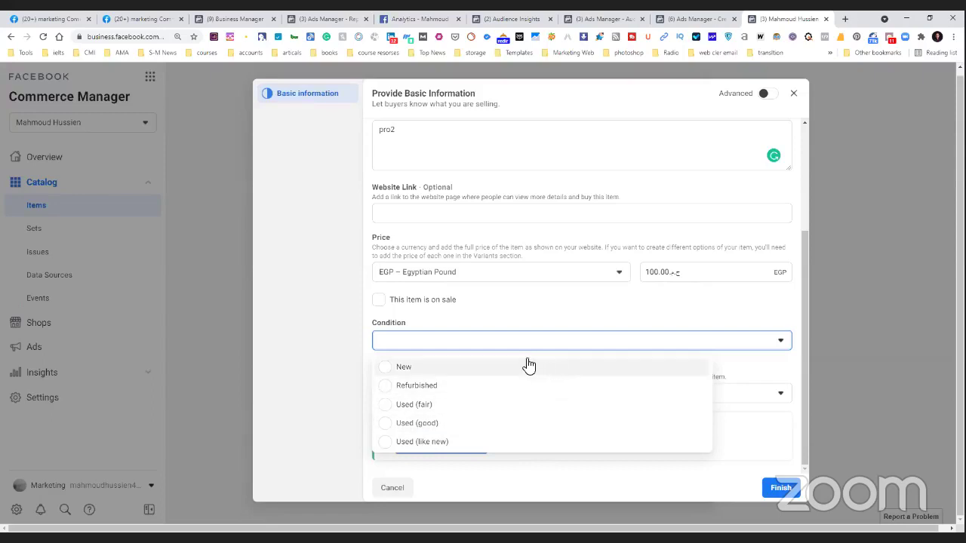
left_click(497, 369)
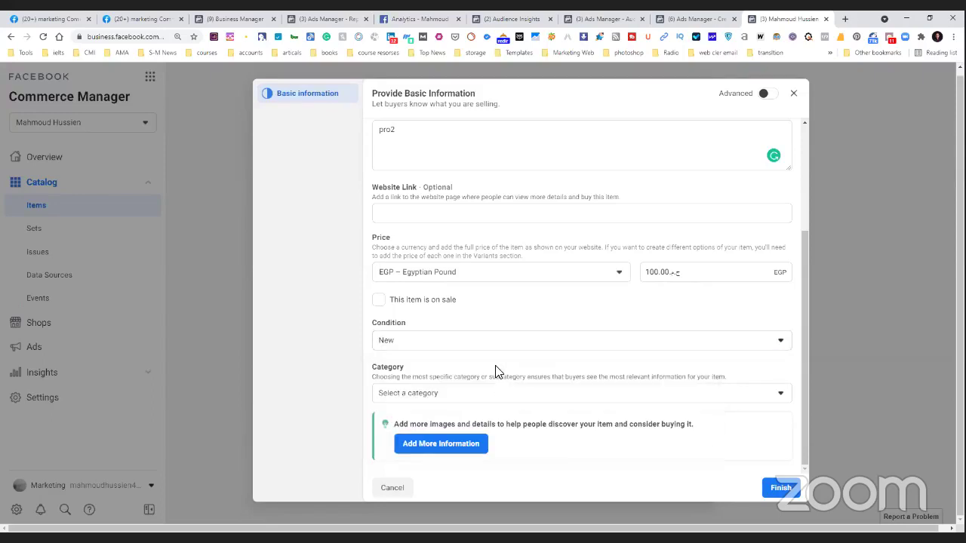
left_click(503, 395)
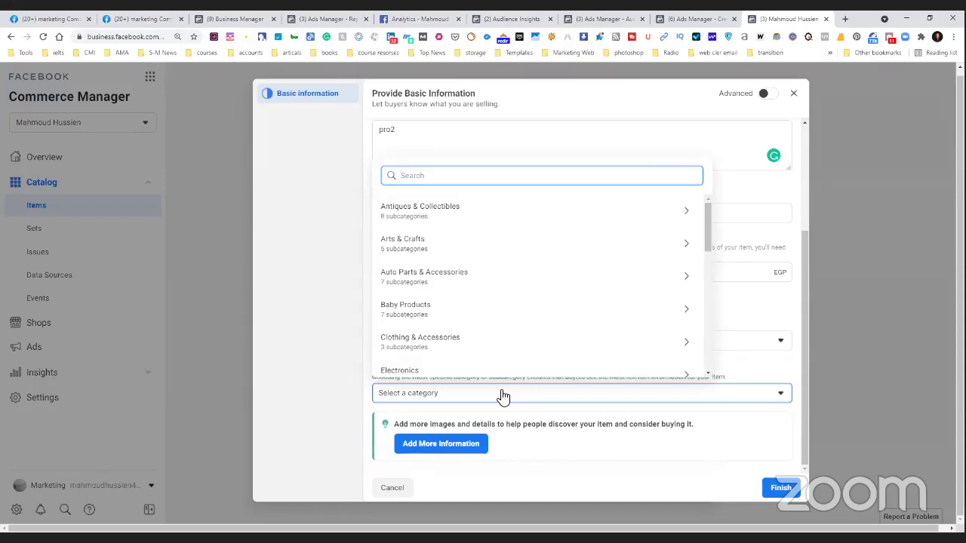
scroll(502, 295, "down", 3)
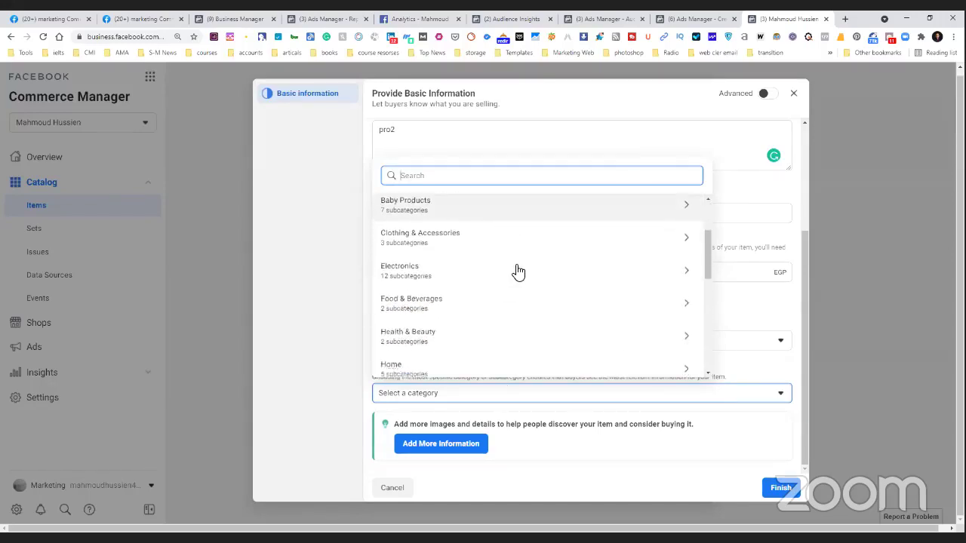
scroll(518, 268, "down", 2)
left_click(518, 254)
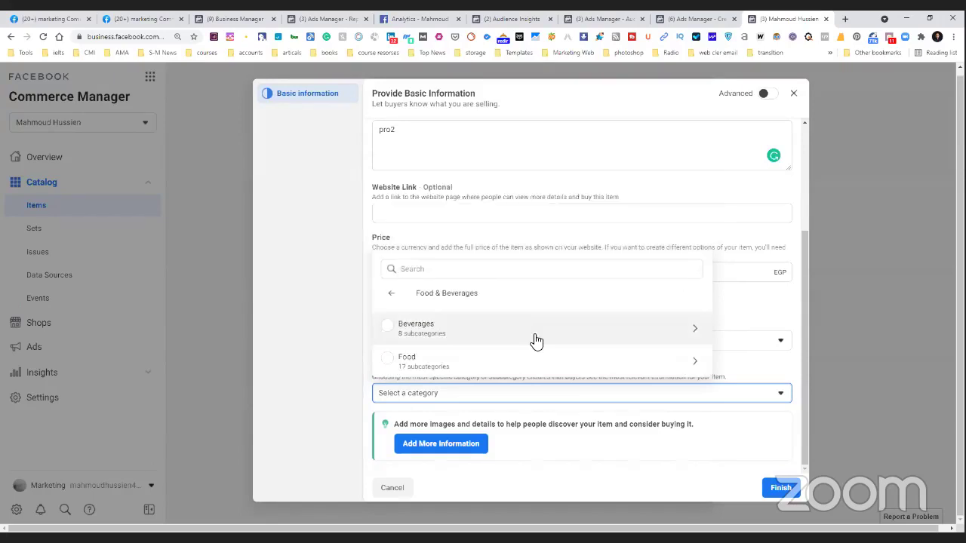
left_click(550, 353)
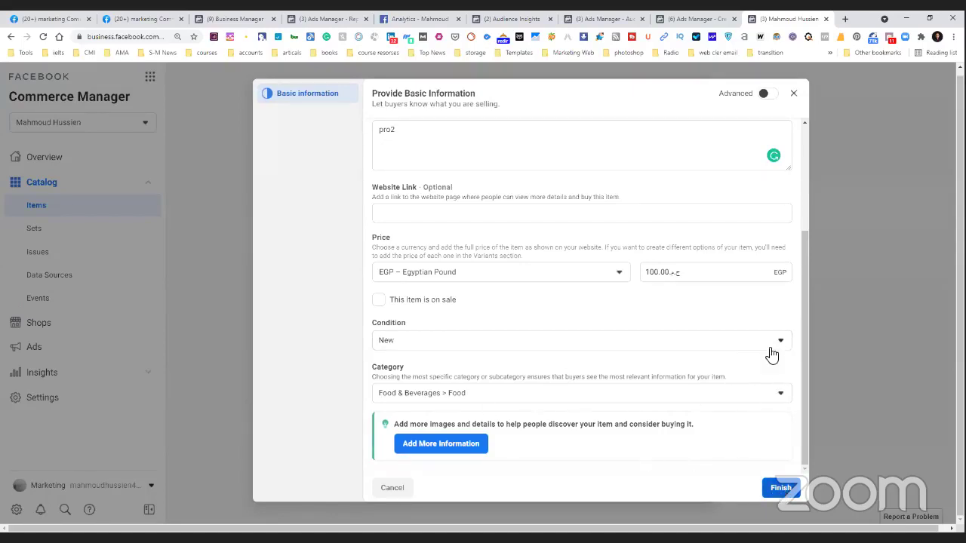
Step: Look over the advanced version of the item form and return to the basic version
left_click(768, 98)
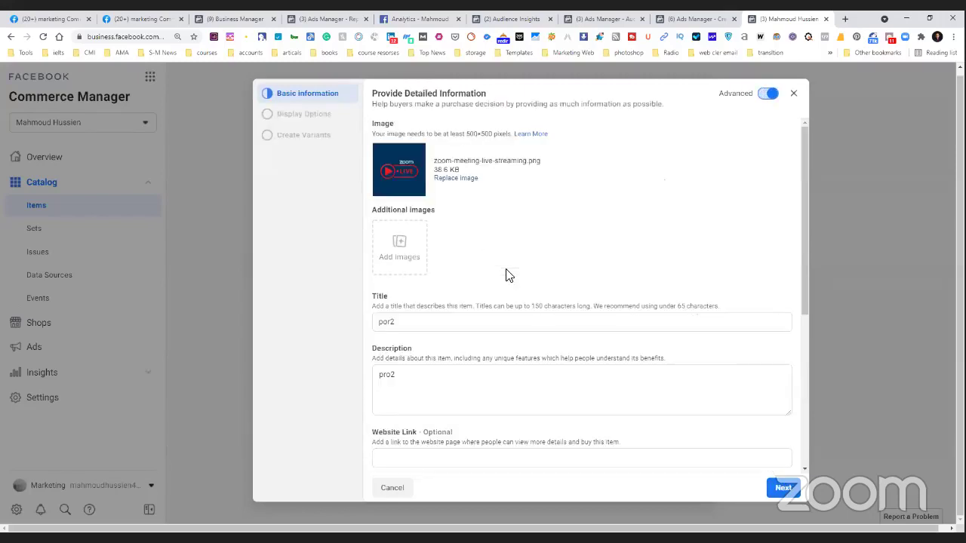
scroll(506, 276, "down", 5)
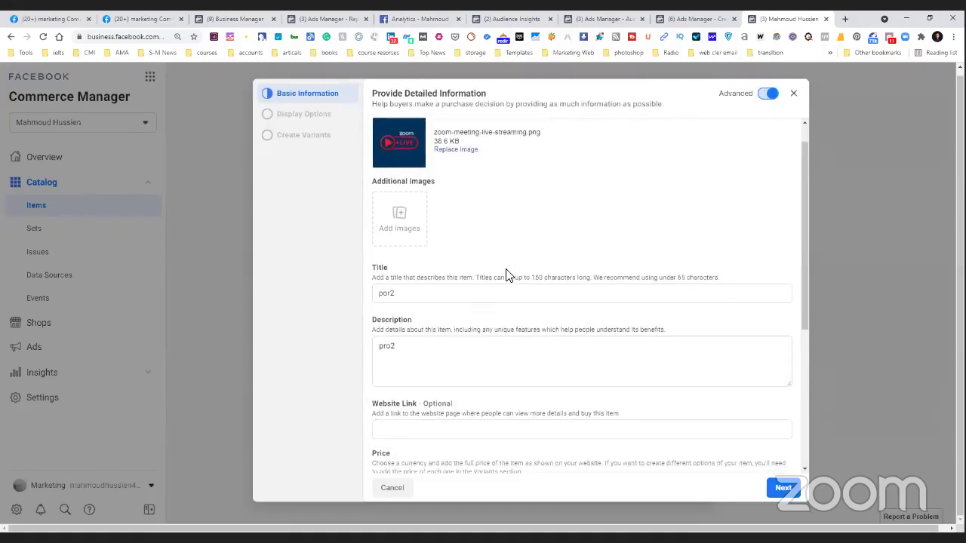
left_click(768, 95)
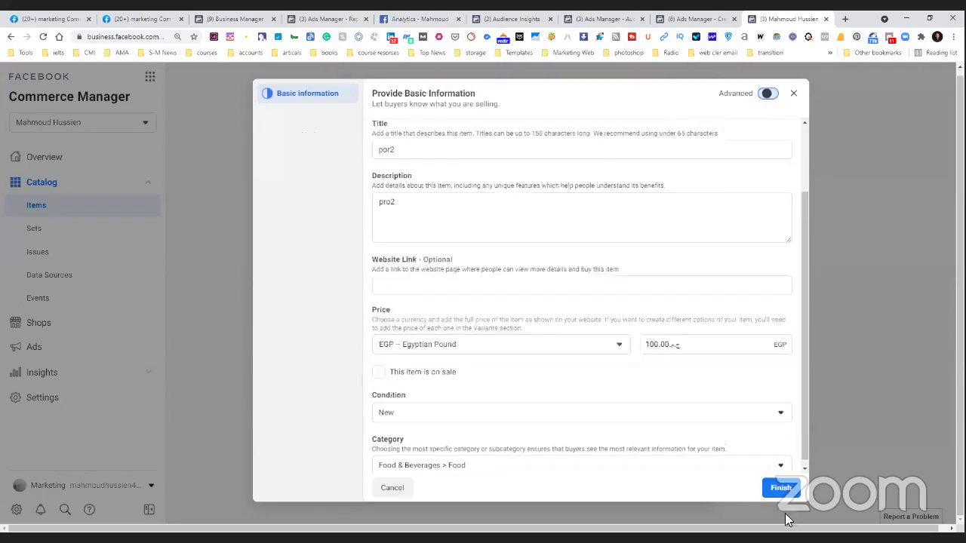
Step: Finish adding the item to the catalog and close the item form
scroll(781, 498, "up", 2)
left_click(781, 487)
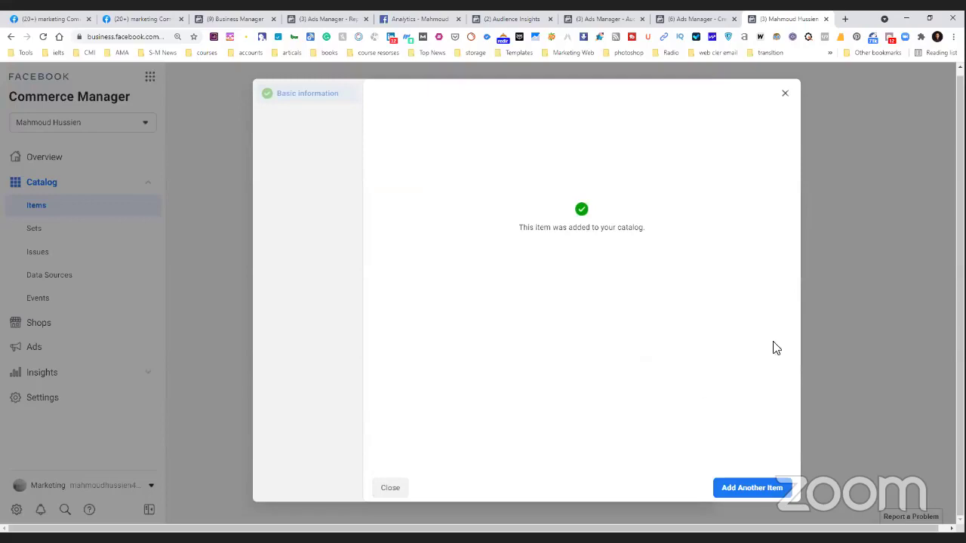
left_click(786, 93)
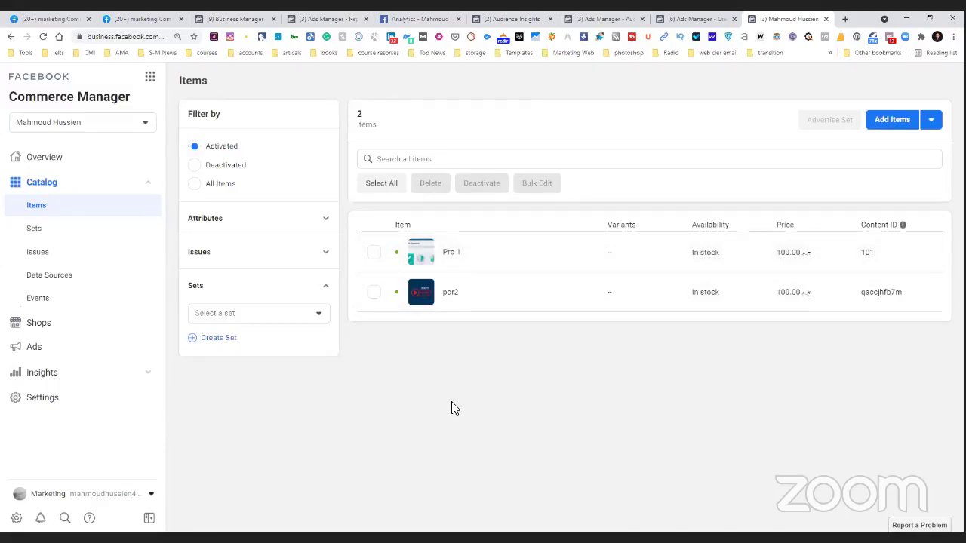
Step: Select the items Pro 1 and por2 and filter the item list by set 1
left_click(319, 314)
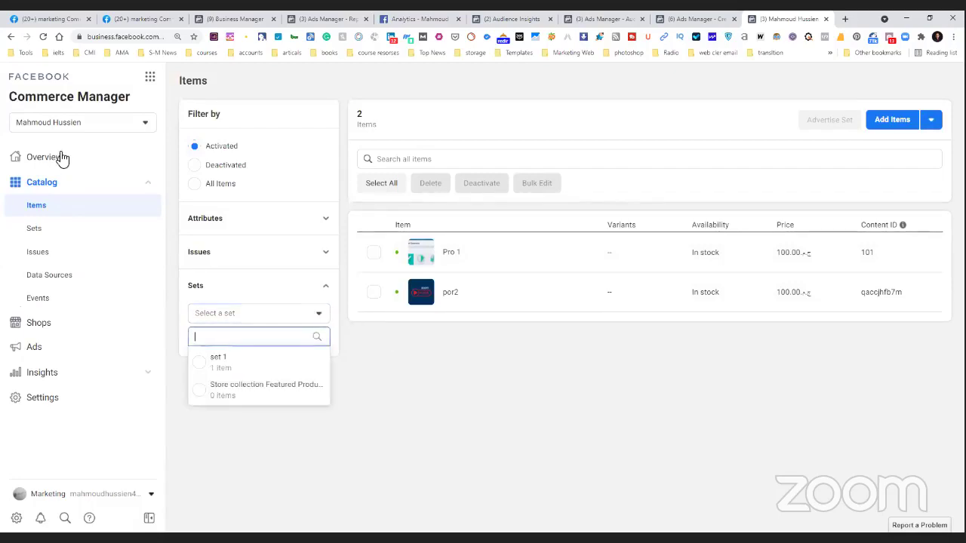
left_click(373, 252)
left_click(373, 292)
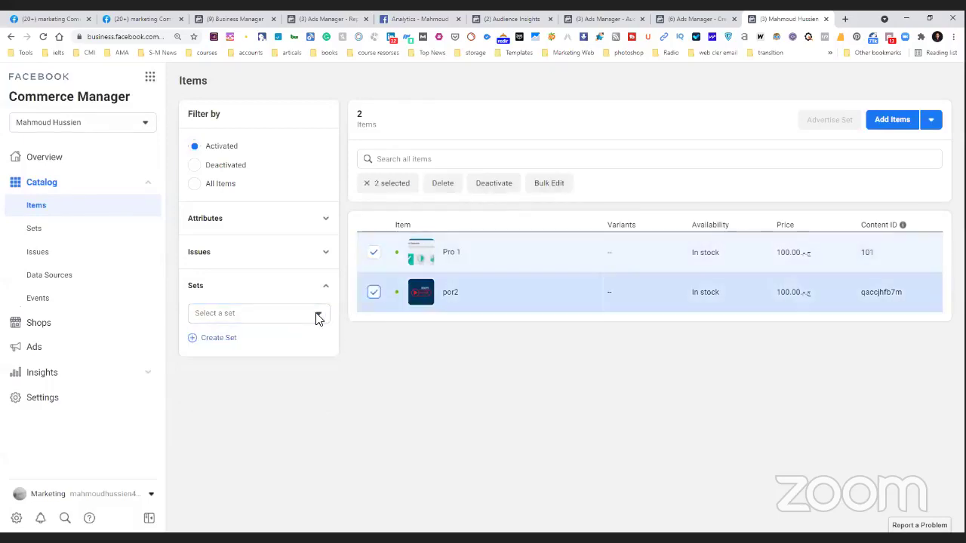
left_click(308, 320)
left_click(275, 363)
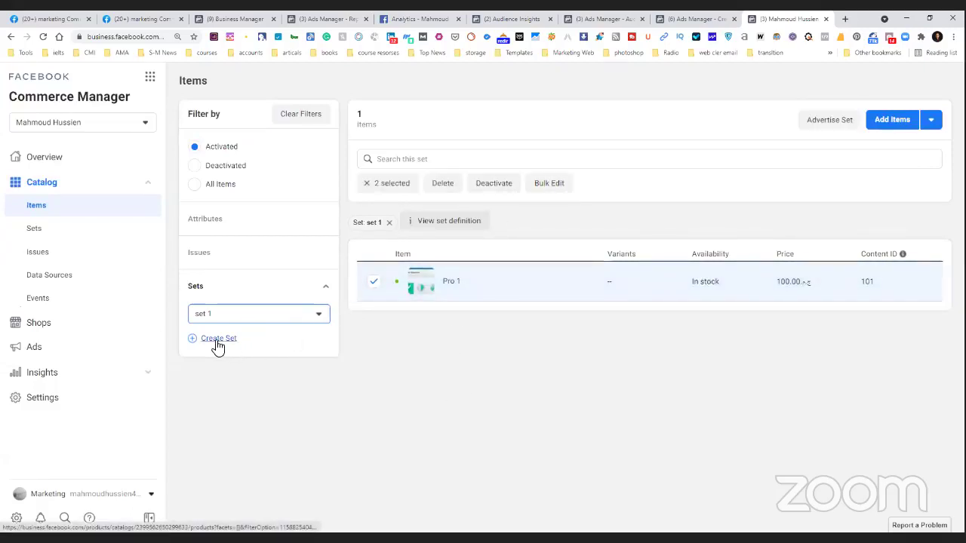
Step: Create a product set named set2 from the manually selected items Pro 1 and por2
left_click(87, 237)
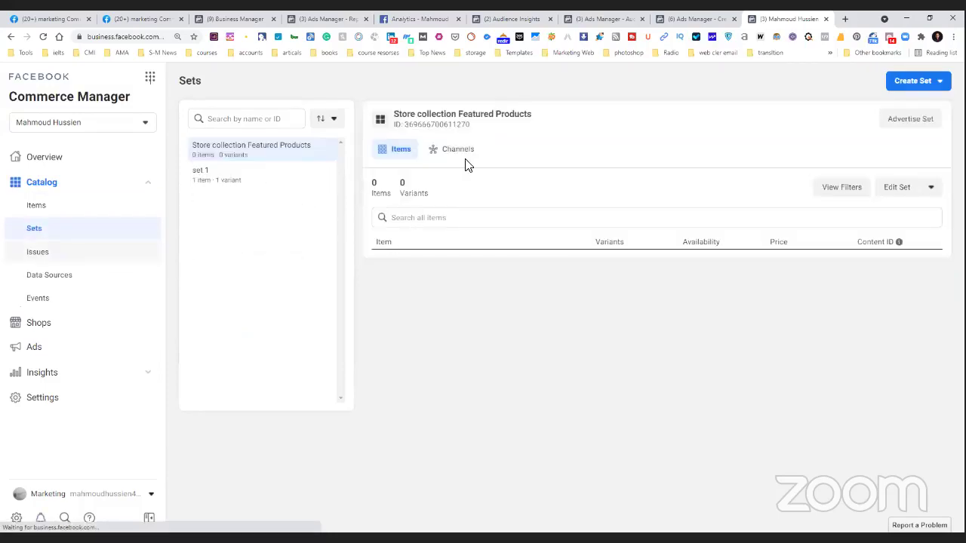
left_click(898, 85)
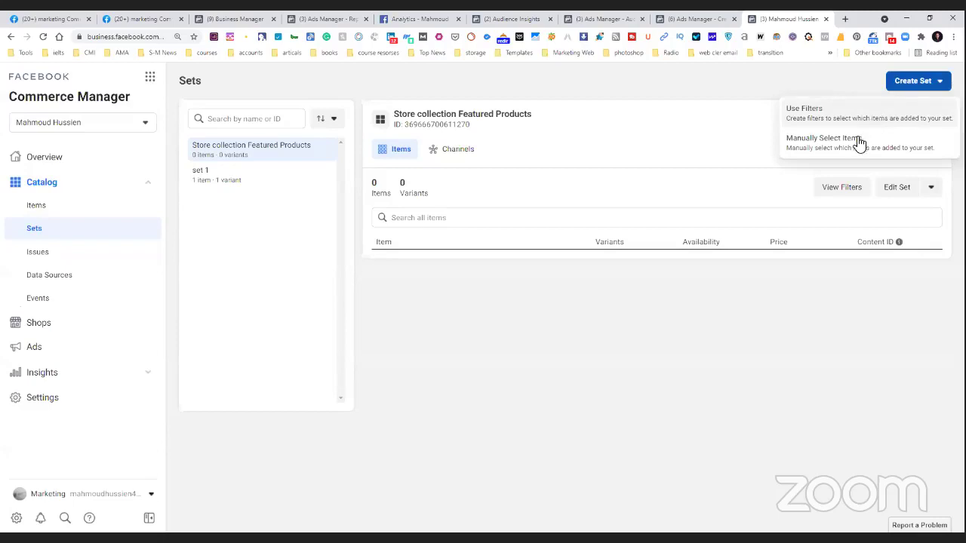
left_click(855, 137)
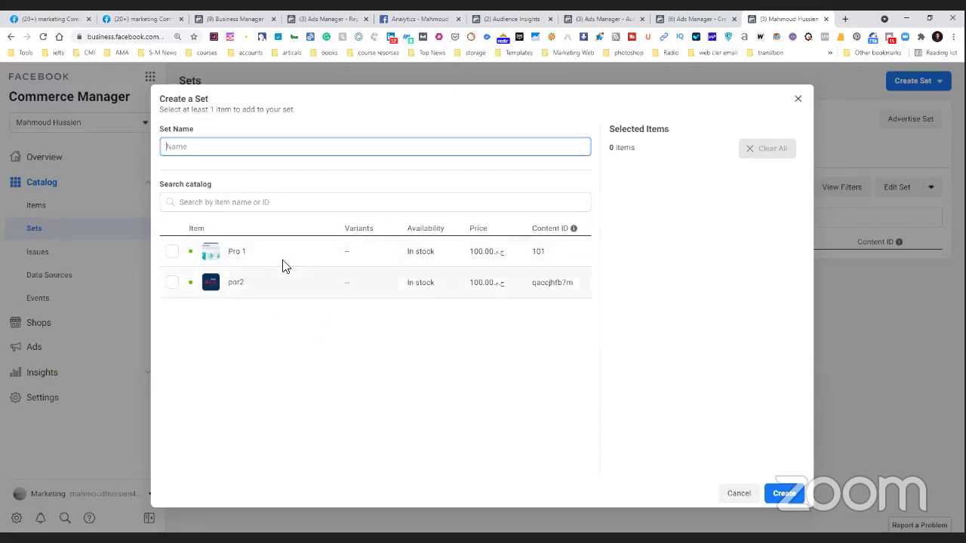
left_click(173, 254)
left_click(175, 253)
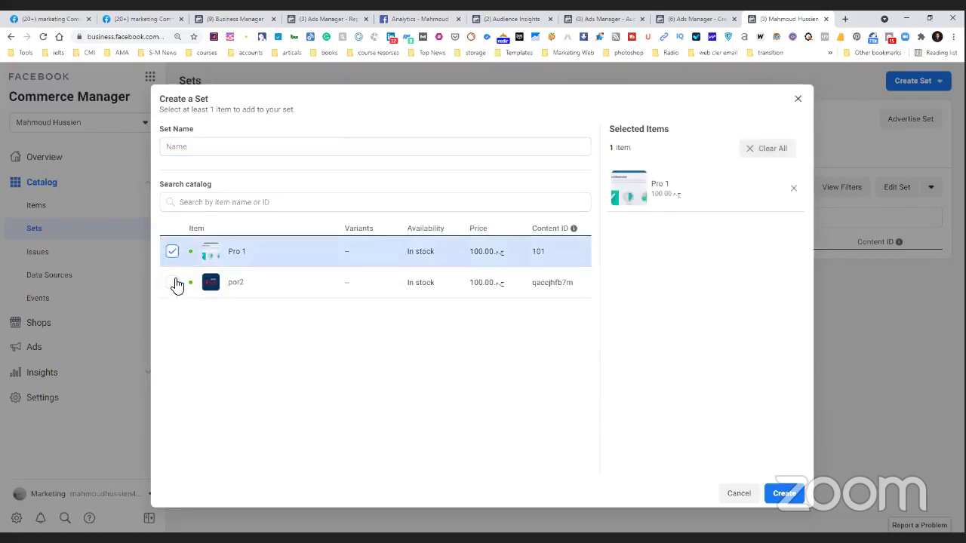
left_click(174, 282)
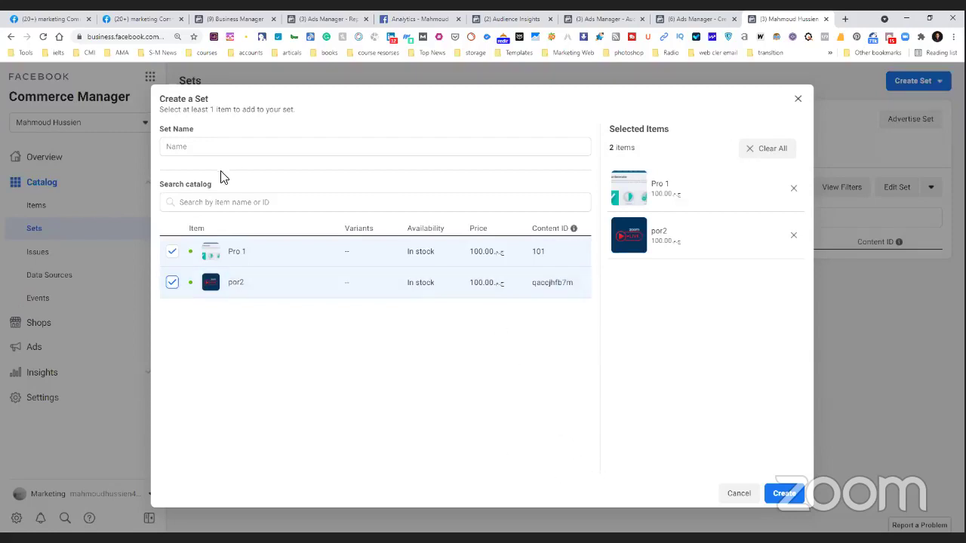
left_click(252, 147)
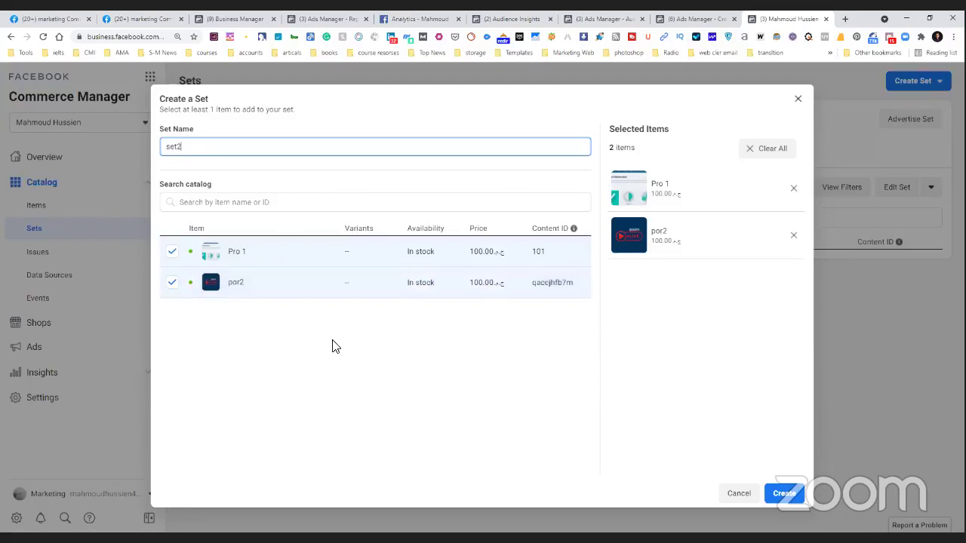
left_click(797, 494)
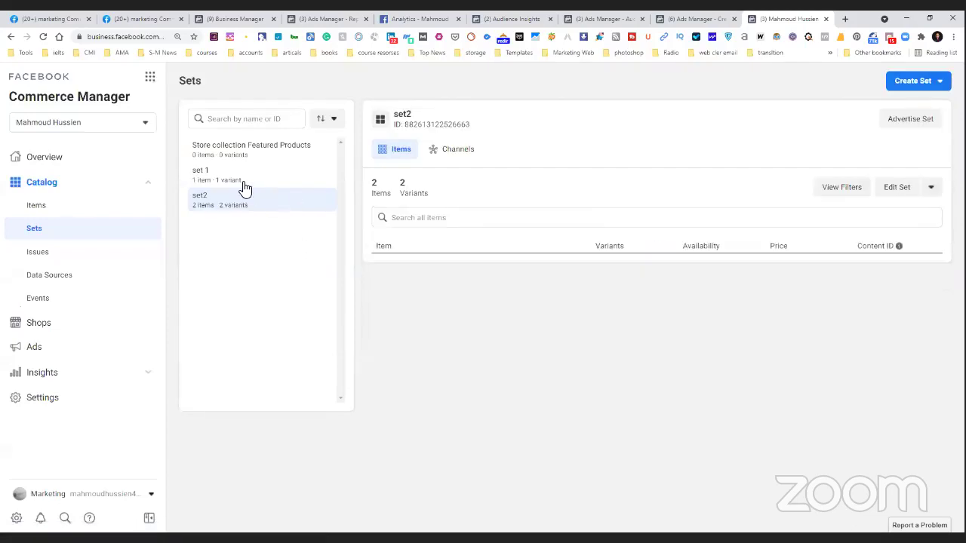
Step: Compare the items contained in set 1 and set2 by viewing each set in turn
left_click(242, 179)
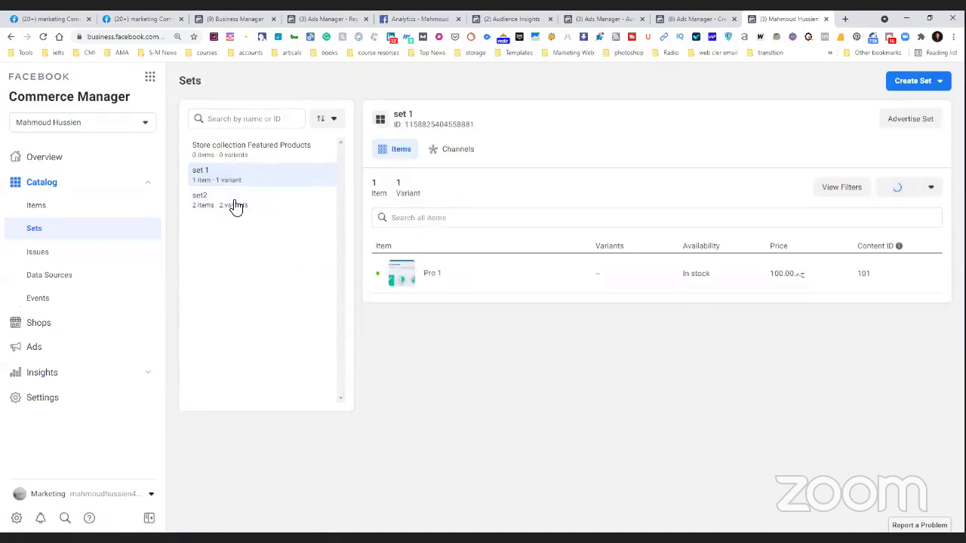
left_click(237, 202)
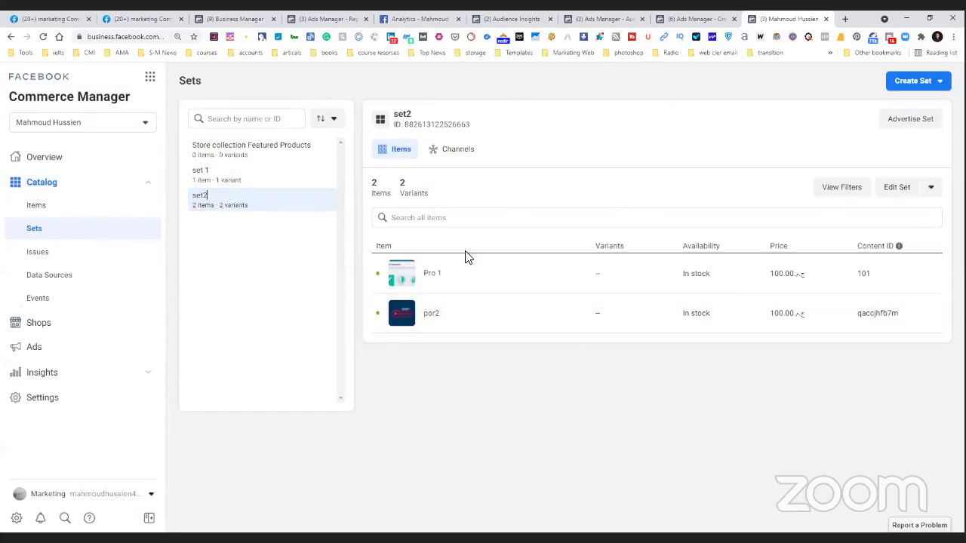
left_click(273, 171)
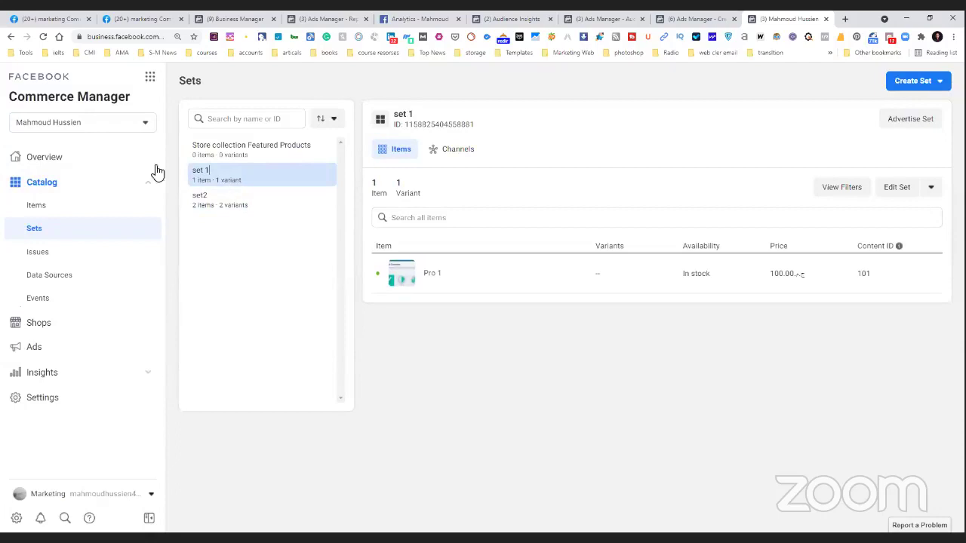
left_click(280, 210)
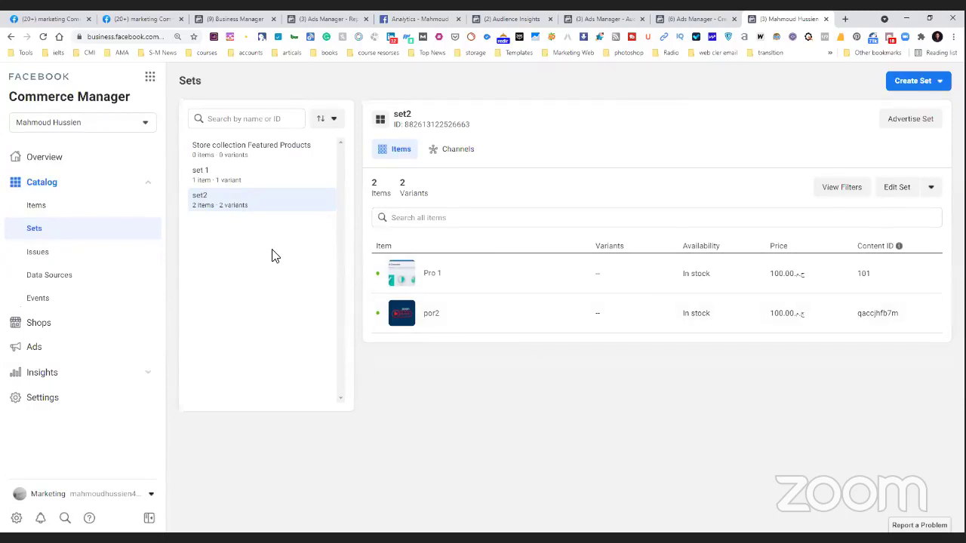
Step: Look over the catalog's issues and data sources, the shops page and the commerce account overview
left_click(34, 254)
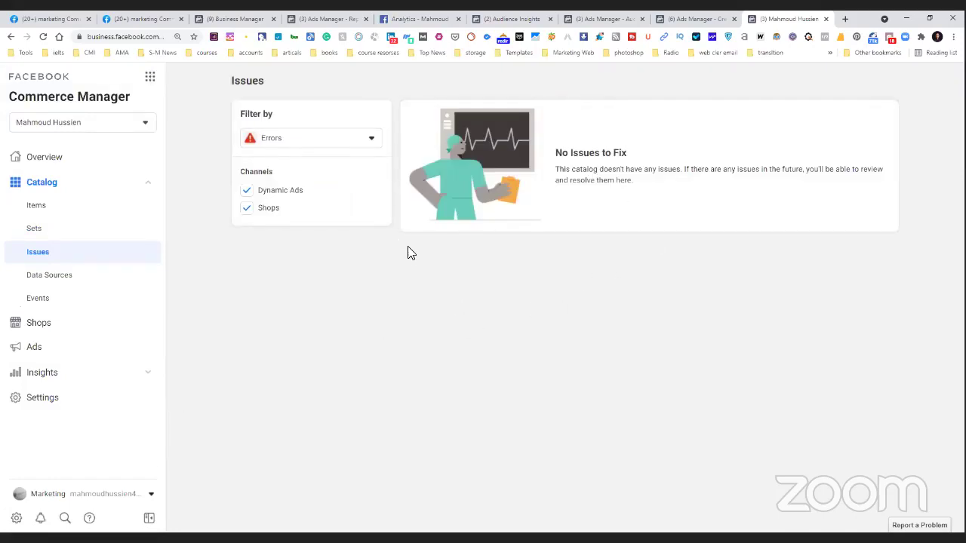
left_click(109, 279)
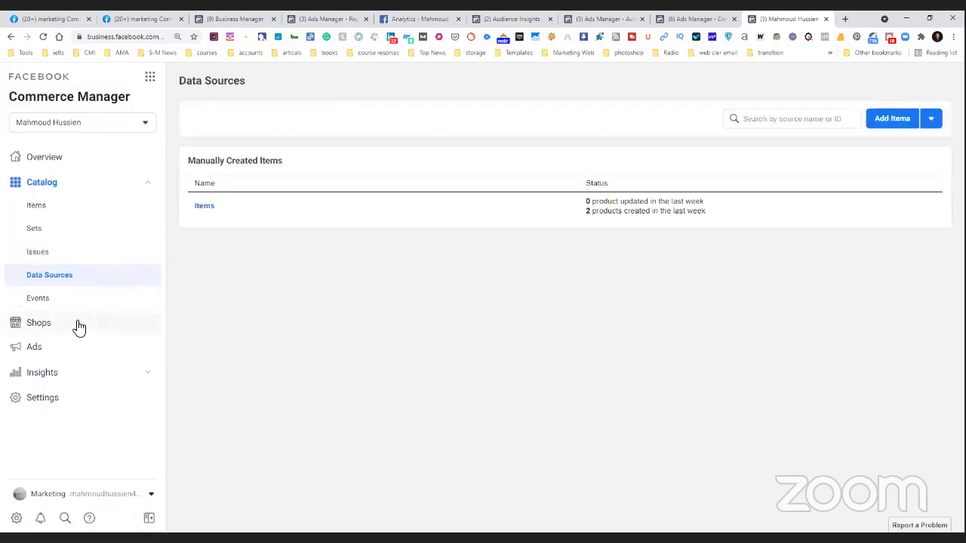
left_click(77, 326)
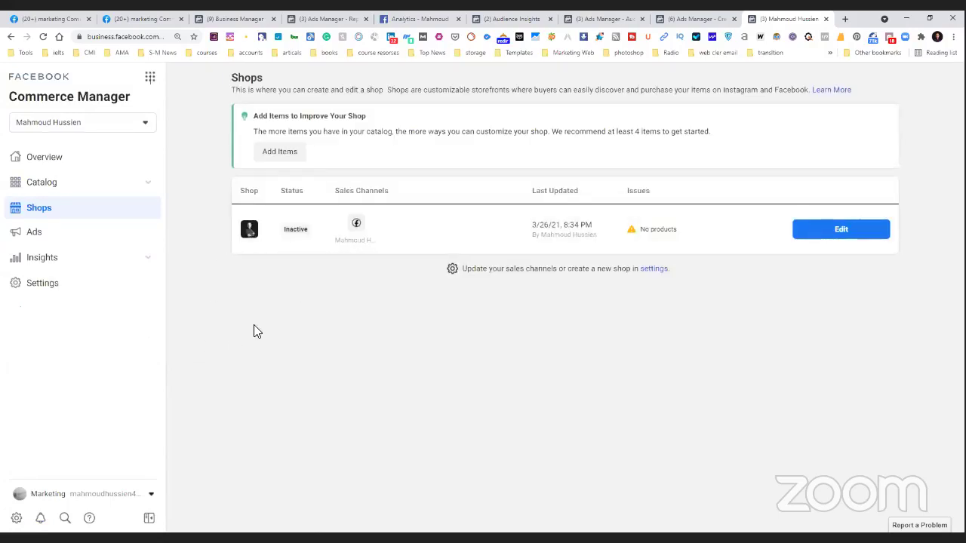
left_click(89, 163)
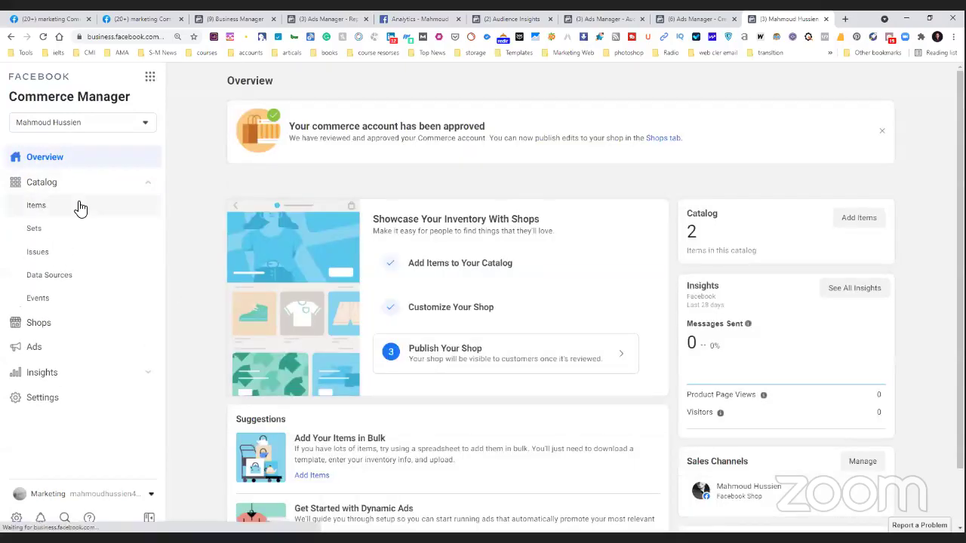
Step: Select Pro 1 and por2 in the catalog's item list and check the extra options for adding items
left_click(79, 206)
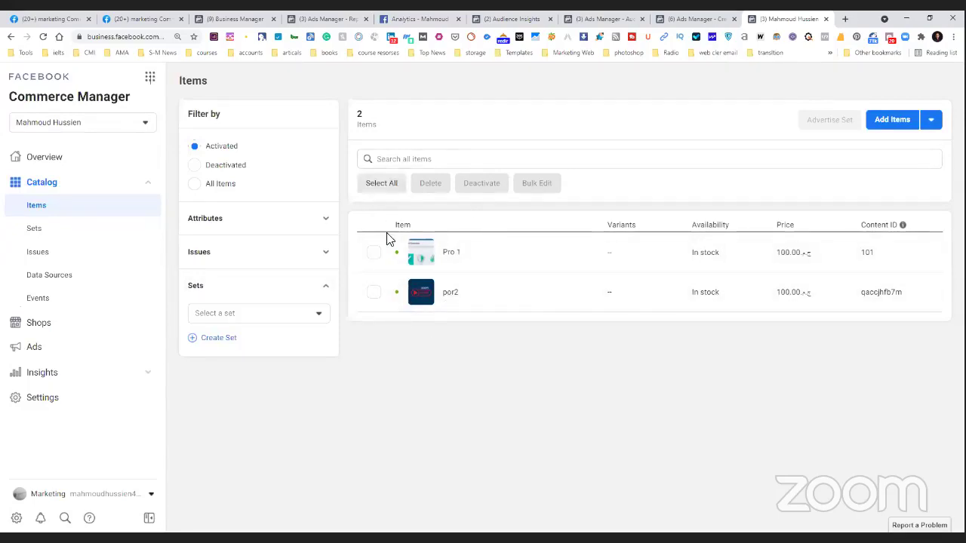
left_click(374, 253)
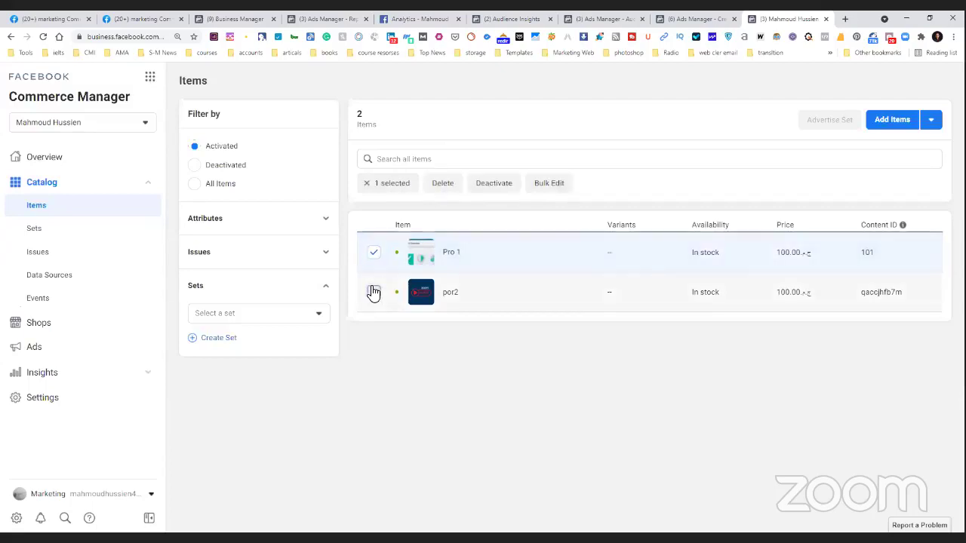
left_click(373, 293)
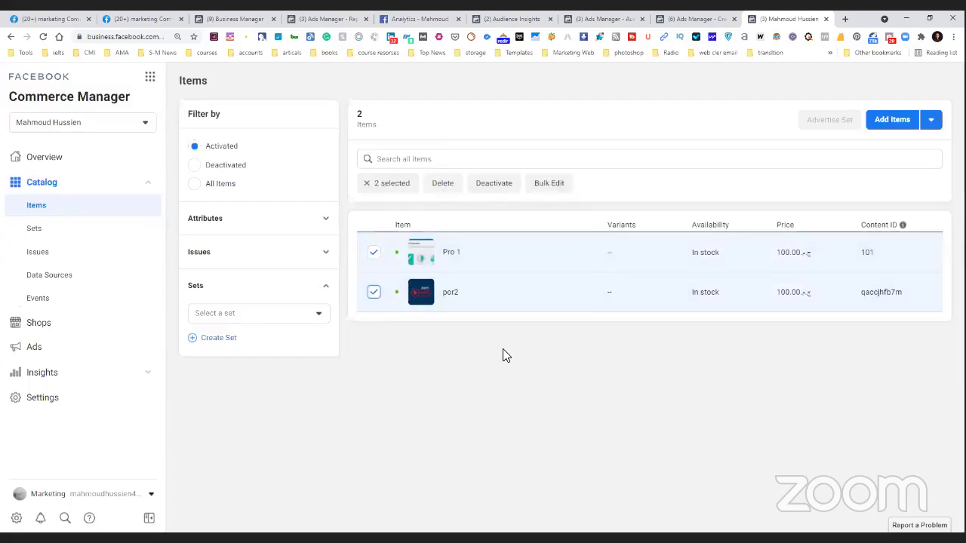
left_click(933, 125)
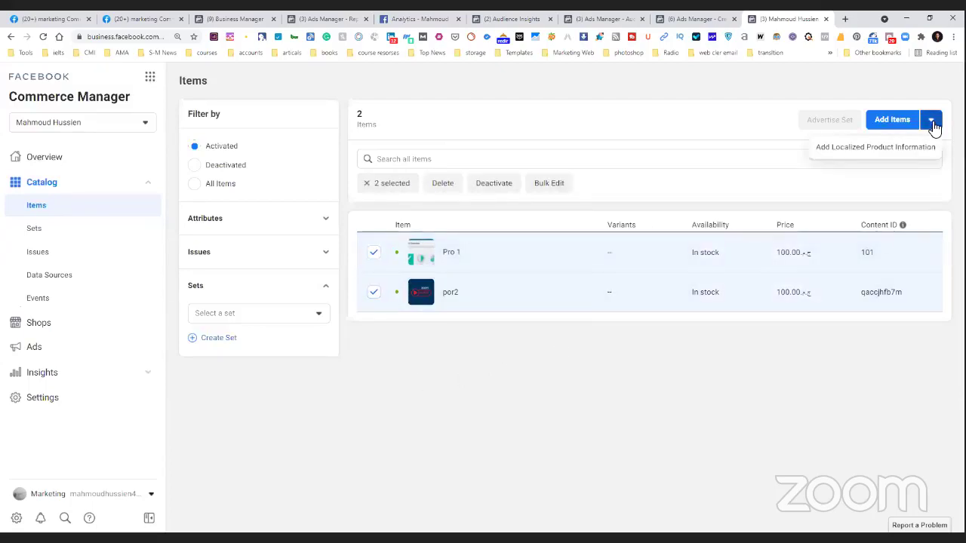
left_click(647, 419)
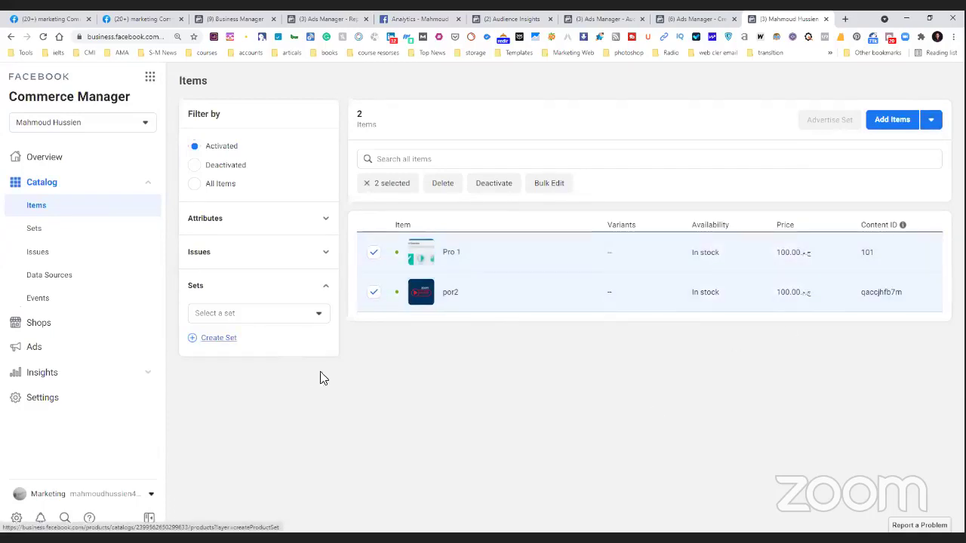
Step: Examine the attribute filters for the item list, expanding the brand, category and price options
left_click(304, 230)
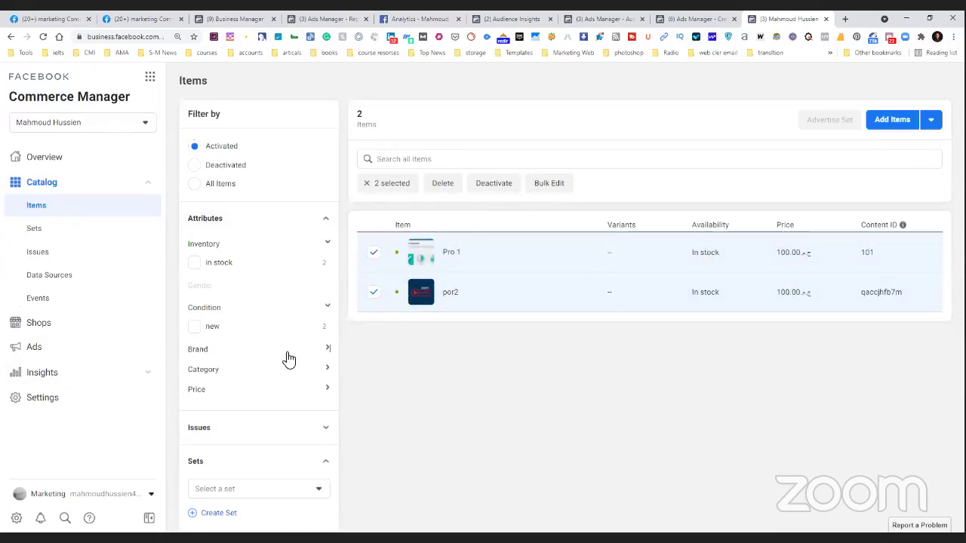
left_click(289, 358)
scroll(288, 358, "down", 1)
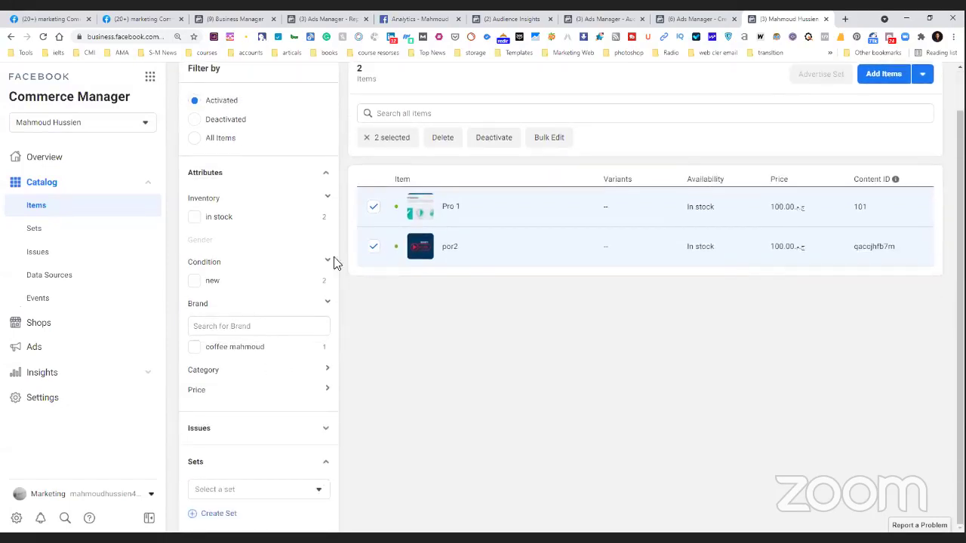
left_click(314, 373)
scroll(313, 370, "down", 1)
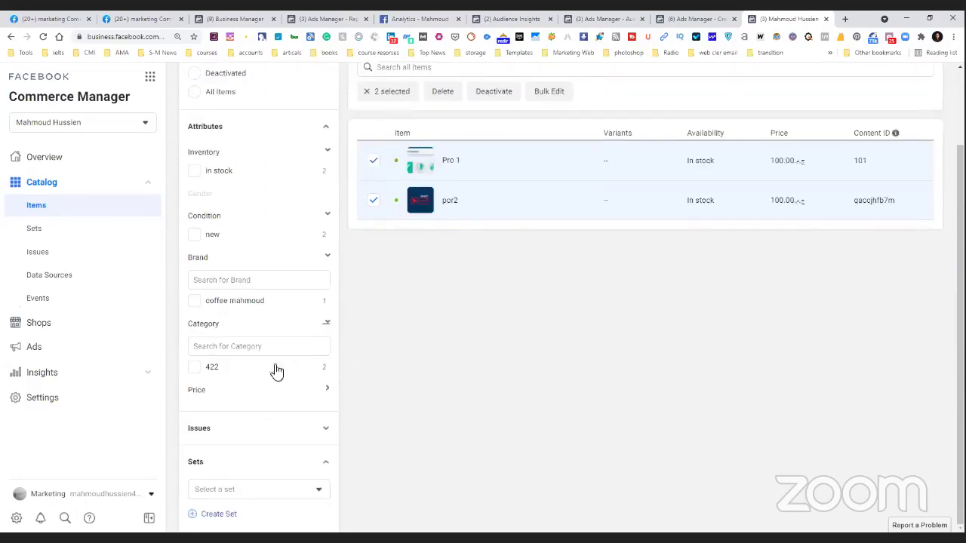
left_click(304, 393)
scroll(303, 393, "down", 1)
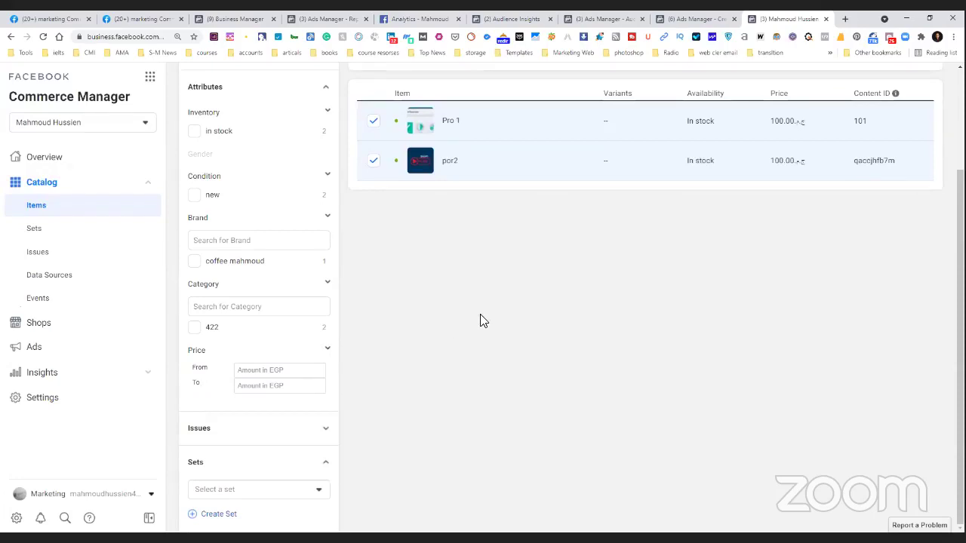
scroll(484, 322, "up", 3)
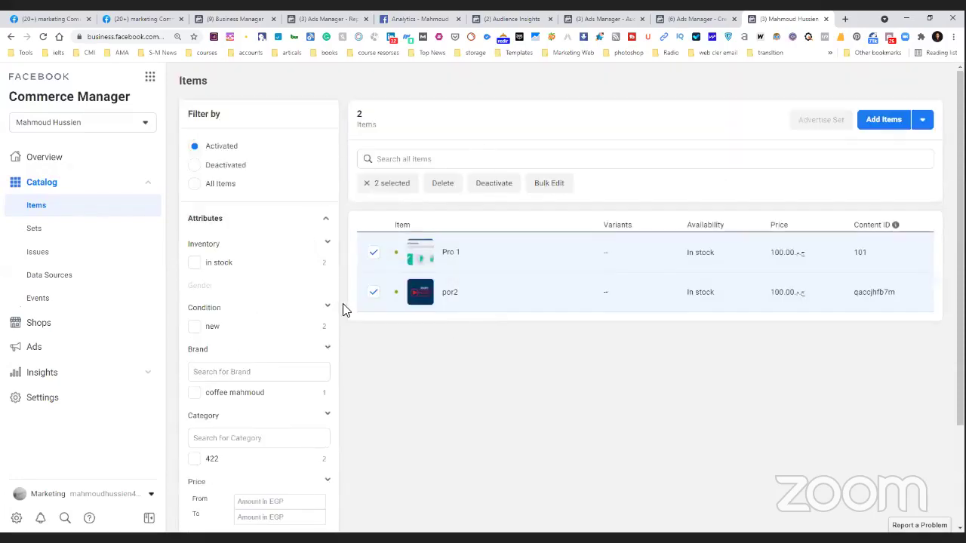
scroll(343, 309, "down", 3)
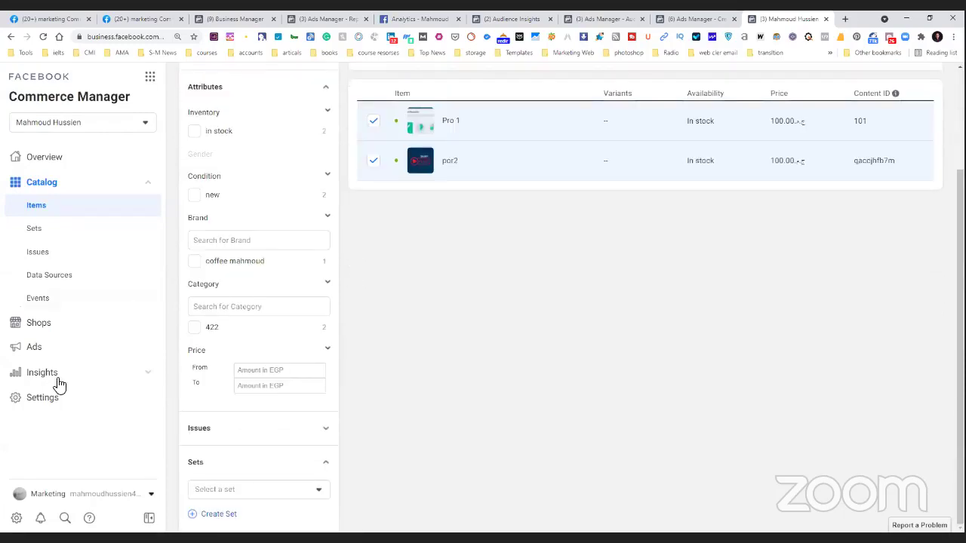
Step: Review the Overview, Performance, Discovery, Product-Tagged Content, Catalog and Audience insights, and return to the catalog's item list
left_click(59, 377)
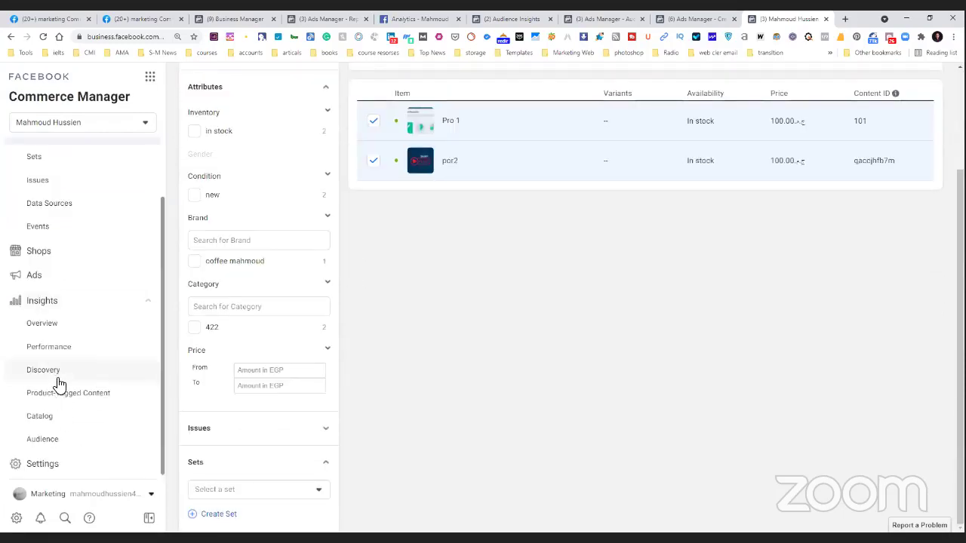
left_click(67, 330)
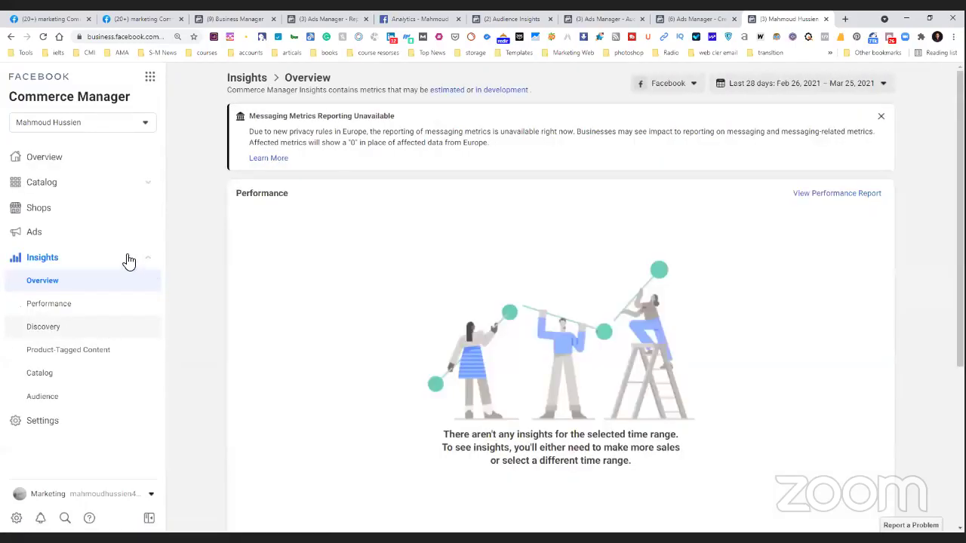
left_click(90, 317)
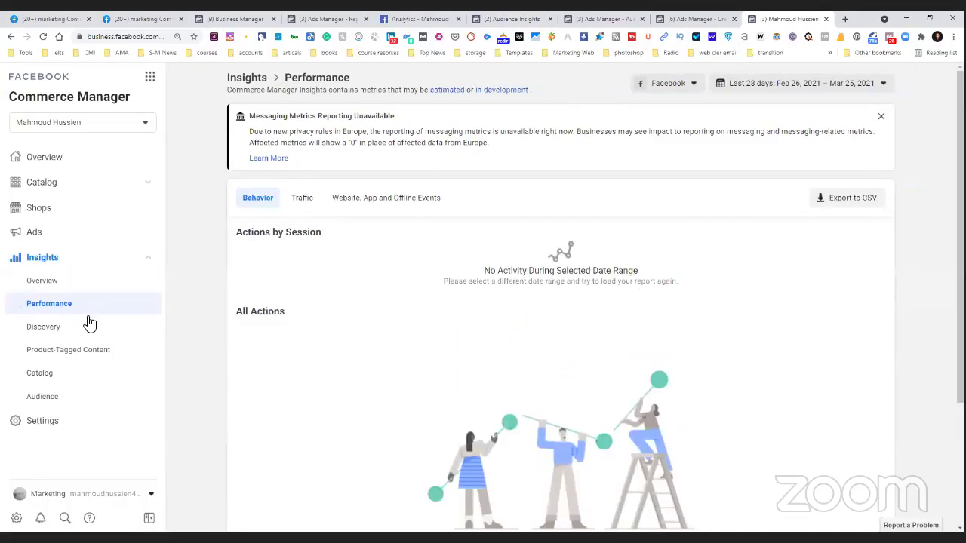
left_click(85, 330)
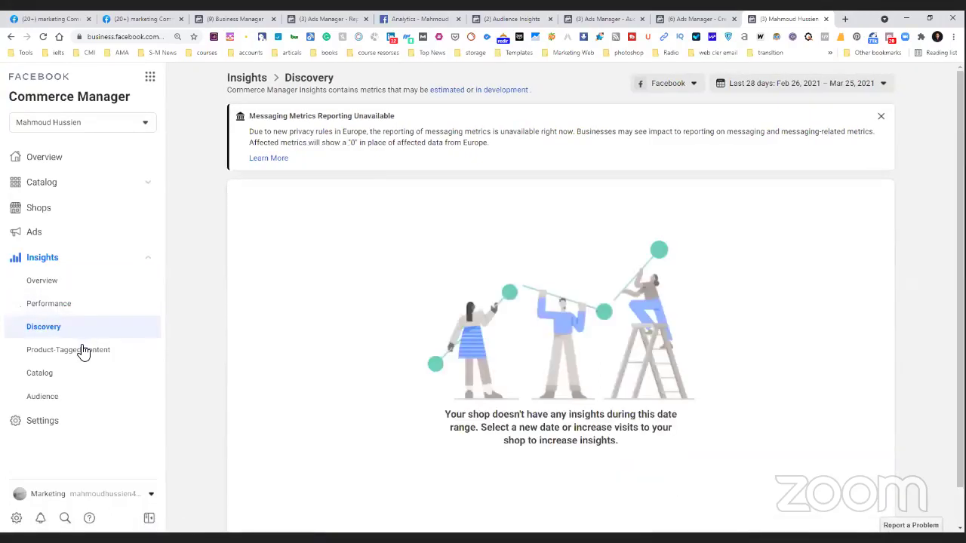
left_click(82, 355)
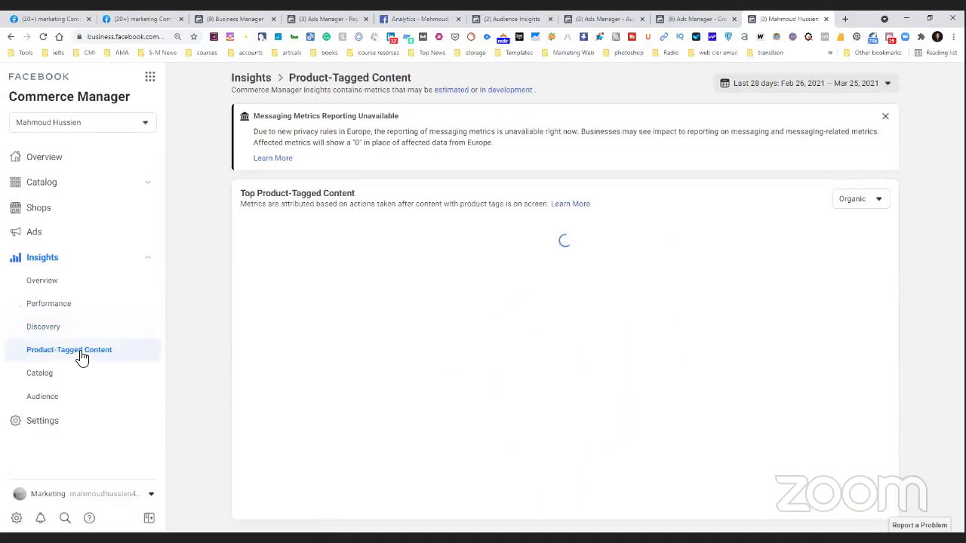
scroll(75, 372, "down", 1)
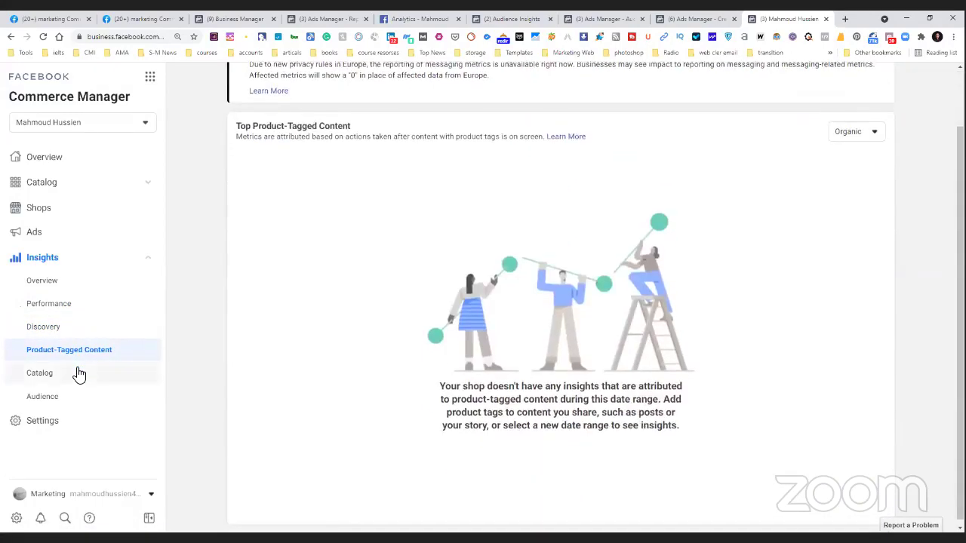
left_click(77, 373)
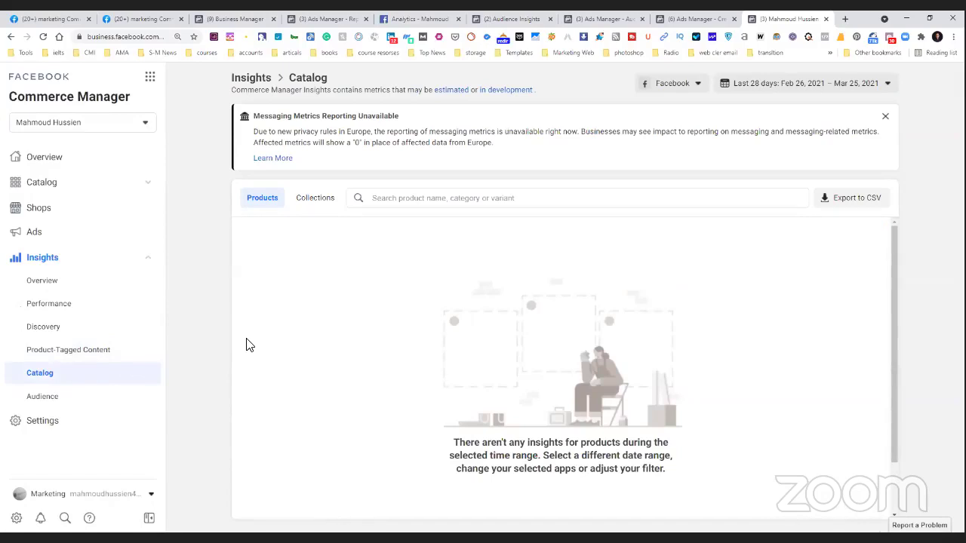
scroll(246, 345, "down", 1)
left_click(87, 398)
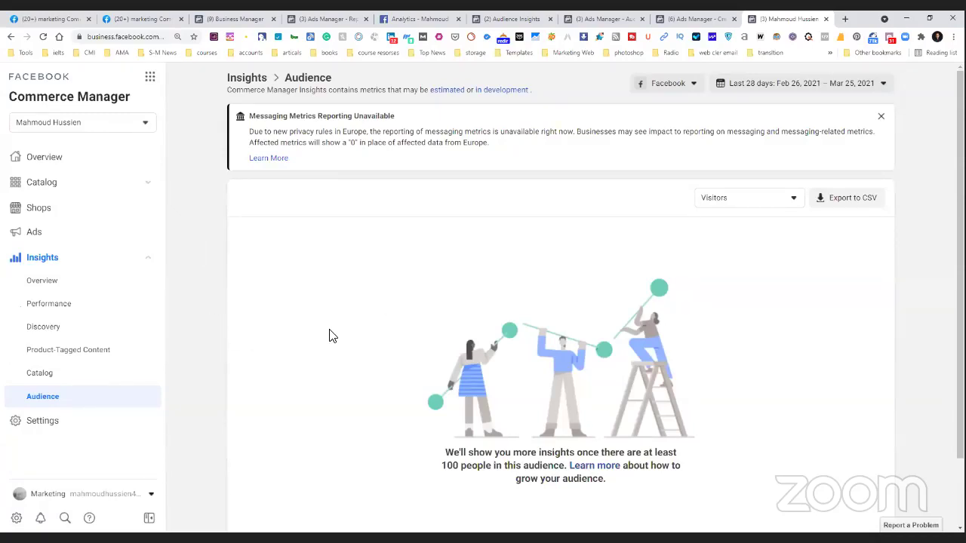
left_click(77, 187)
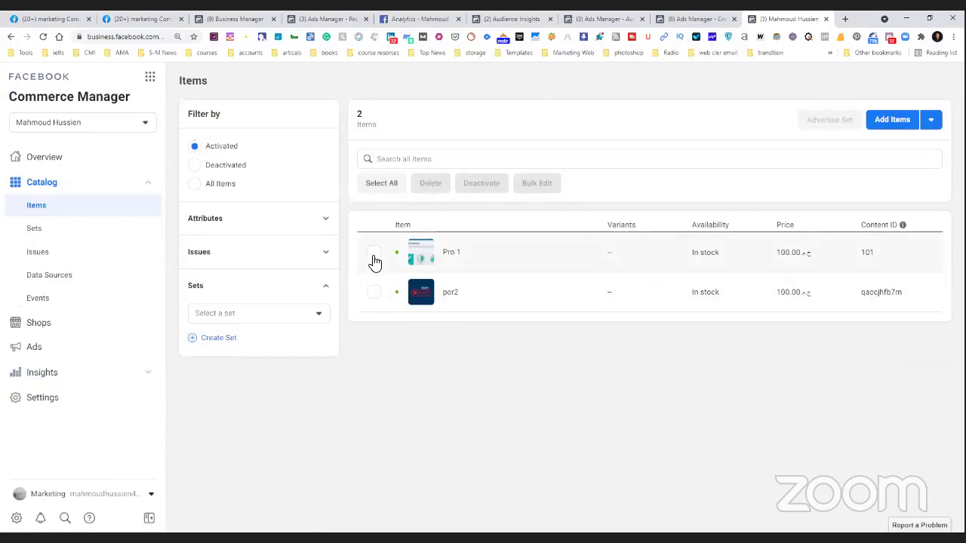
Step: Delete the items Pro 1 and por2 from the catalog
left_click(374, 253)
left_click(374, 294)
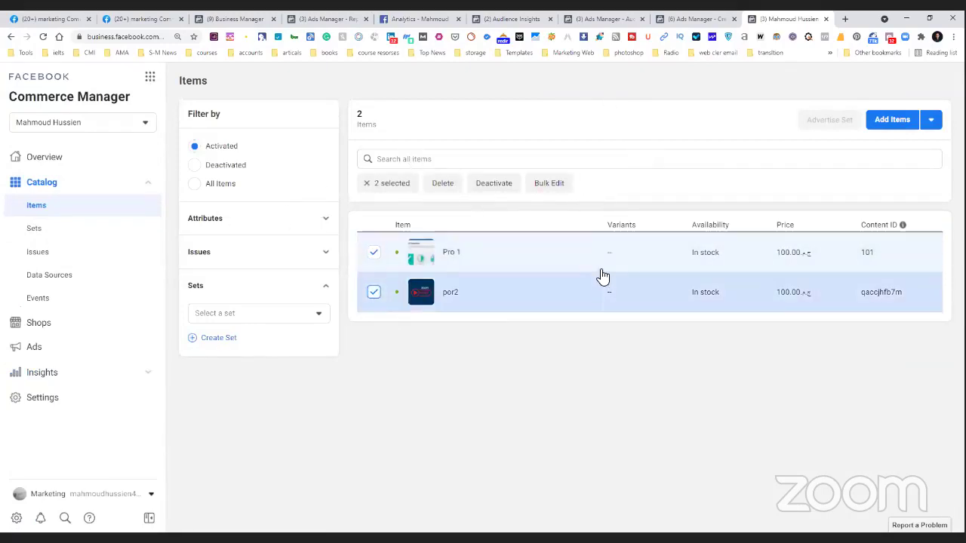
left_click(453, 188)
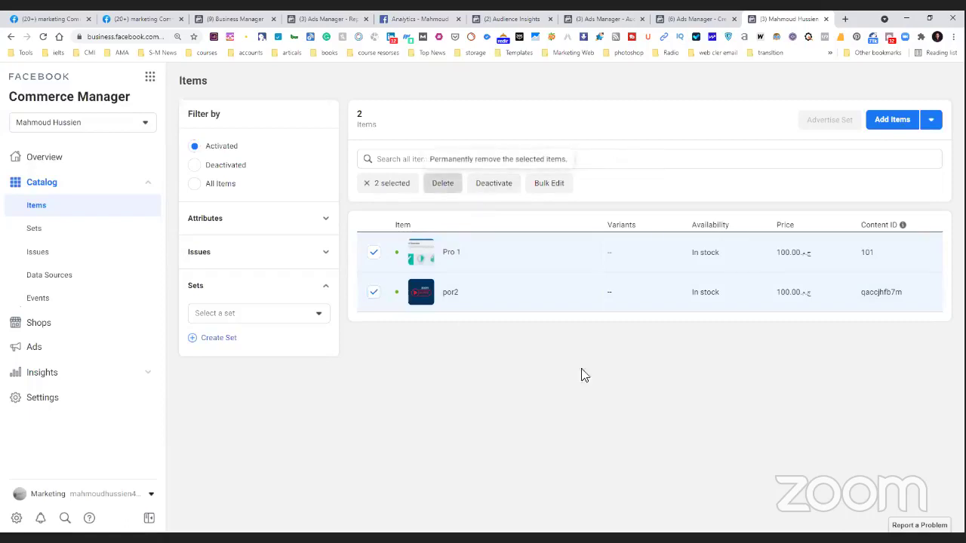
left_click(711, 483)
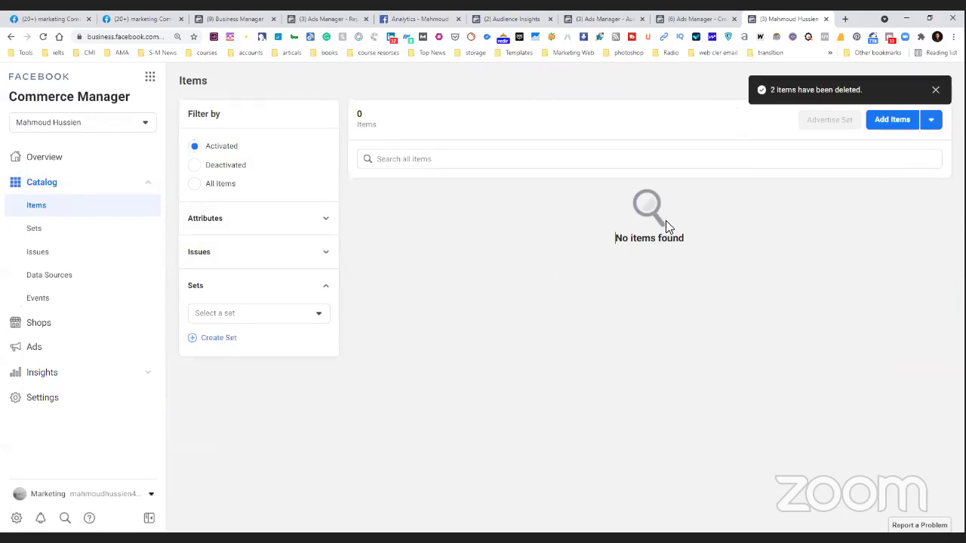
Step: Revisit the Creative Reporting, Audience and Audience Insights pages, and look through the business tools list from Analytics
left_click(688, 16)
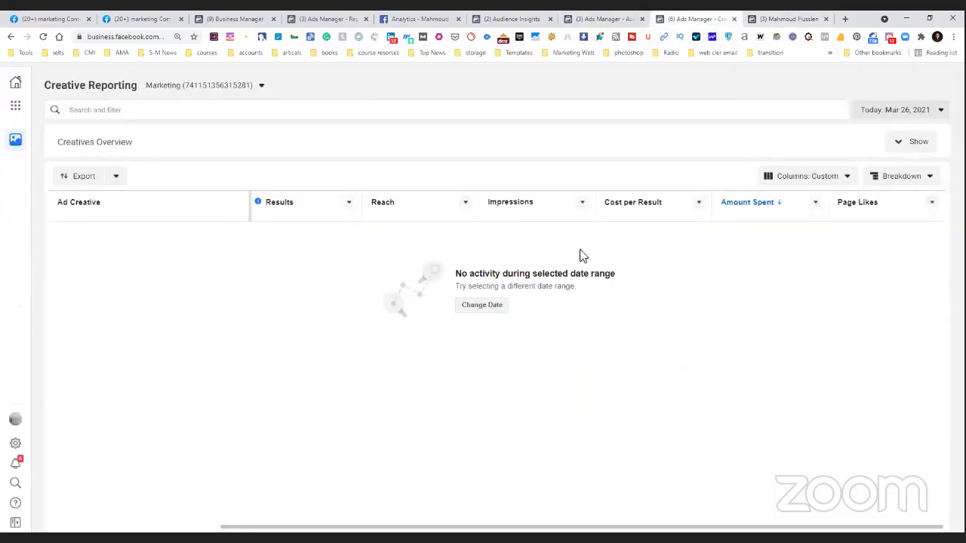
left_click(587, 16)
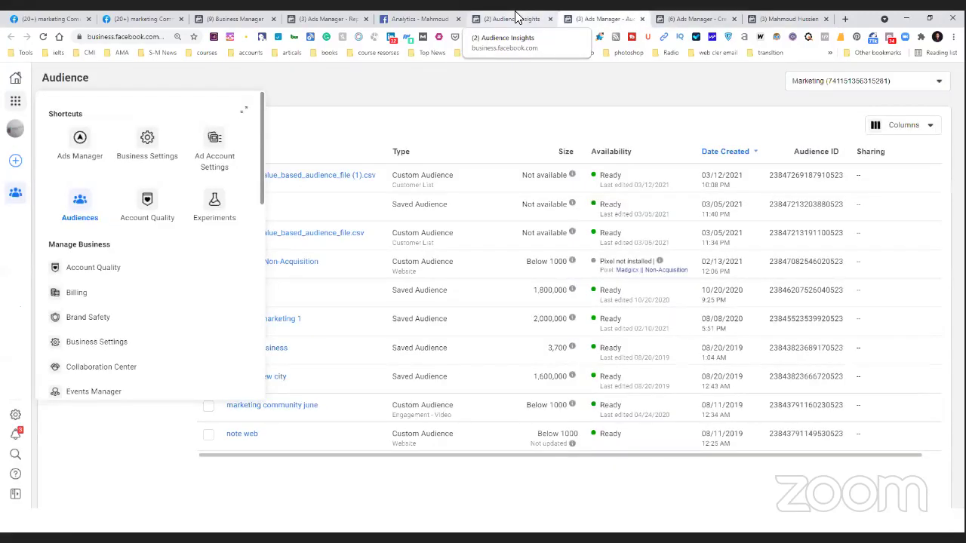
left_click(551, 20)
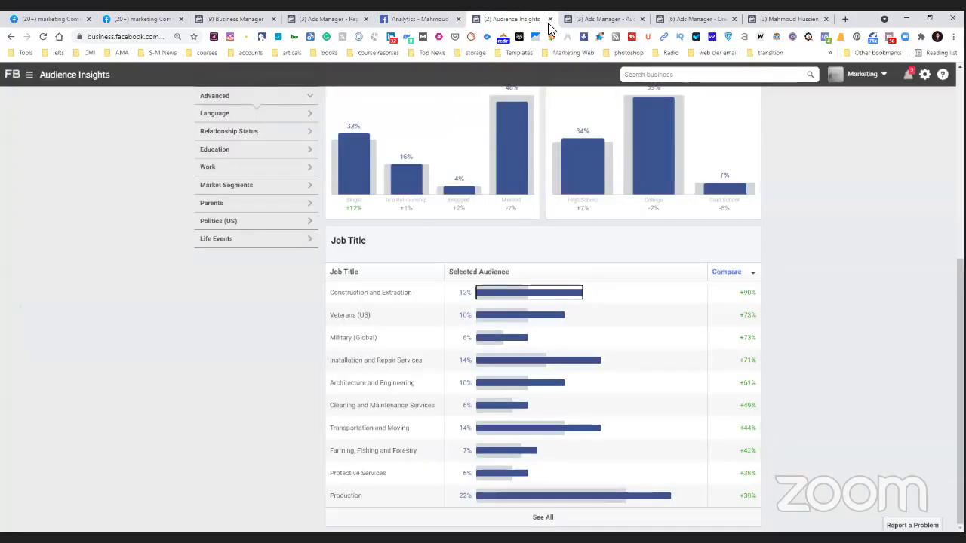
left_click(431, 18)
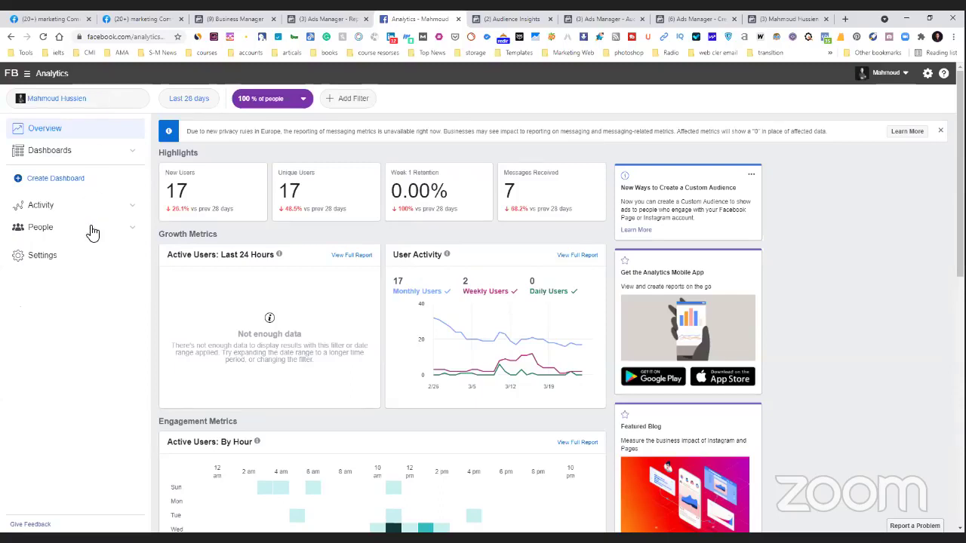
left_click(27, 73)
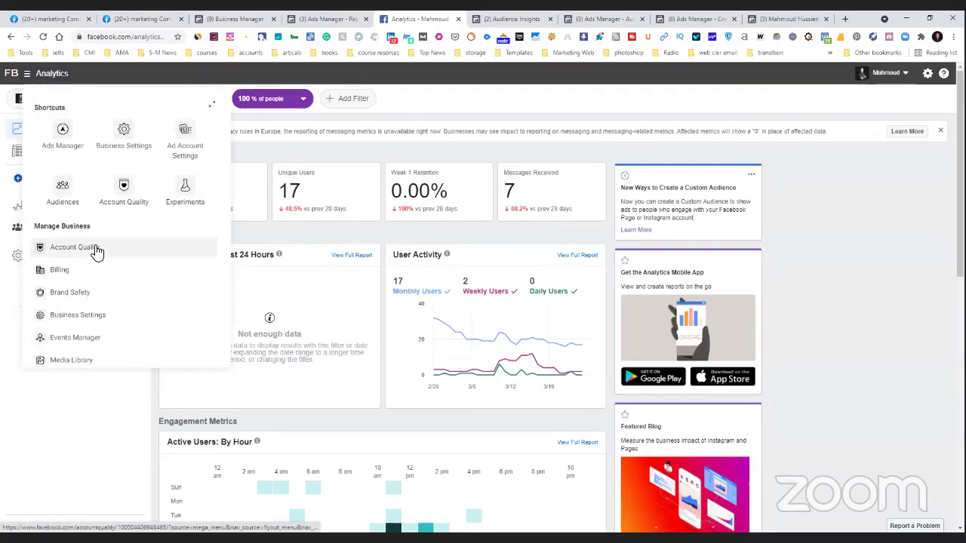
scroll(96, 251, "down", 6)
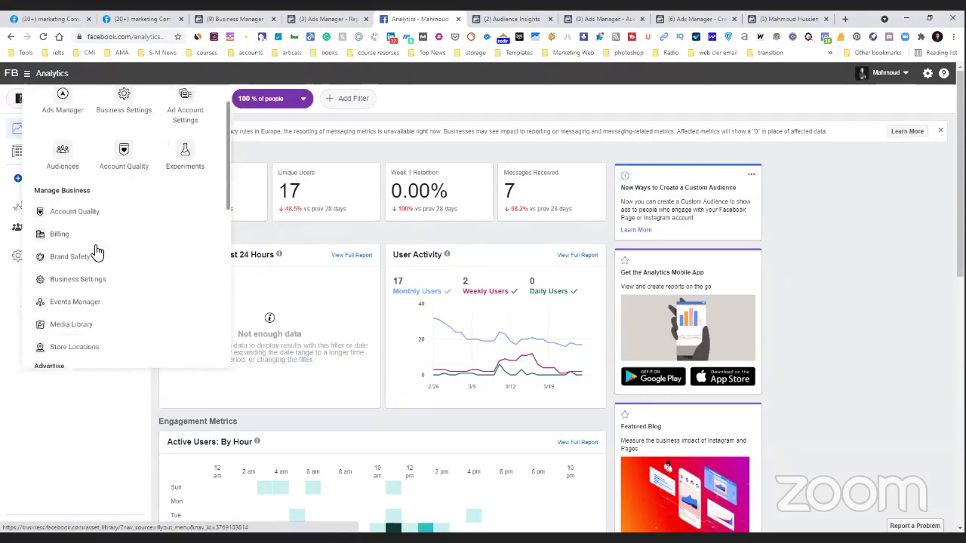
scroll(96, 251, "up", 3)
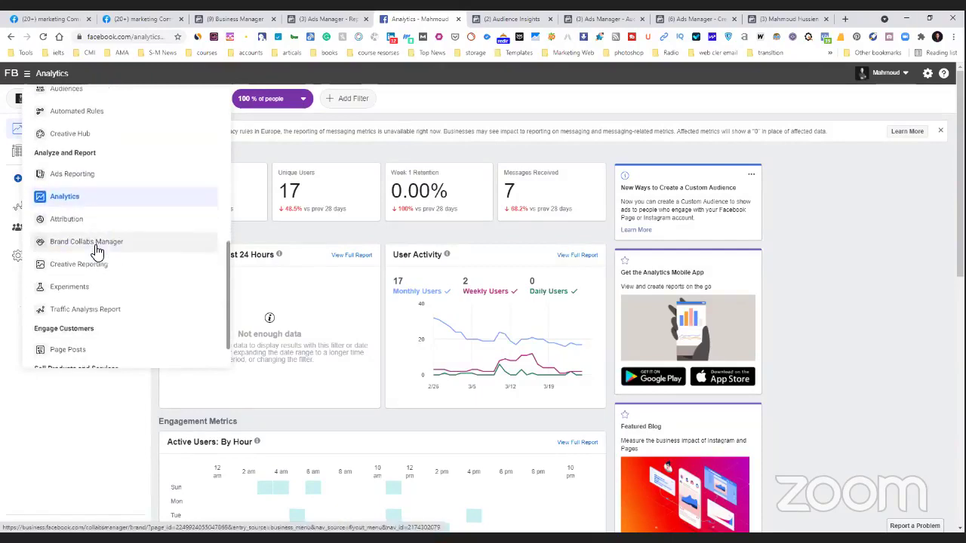
left_click(147, 413)
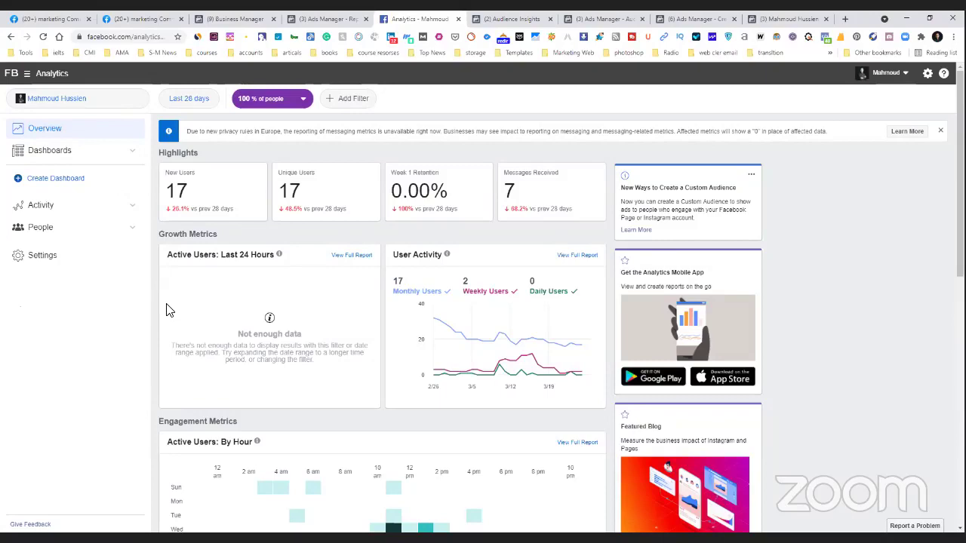
Step: Review the Analytics overview's growth, engagement and page metrics, and apply the saved filter Top 10% Users of the Page by Reactions
scroll(167, 310, "down", 1)
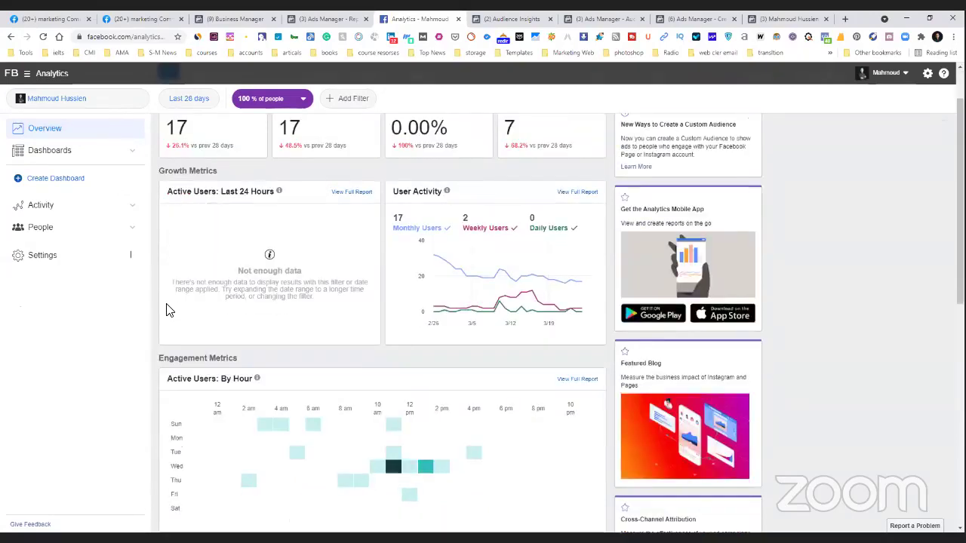
scroll(168, 310, "down", 3)
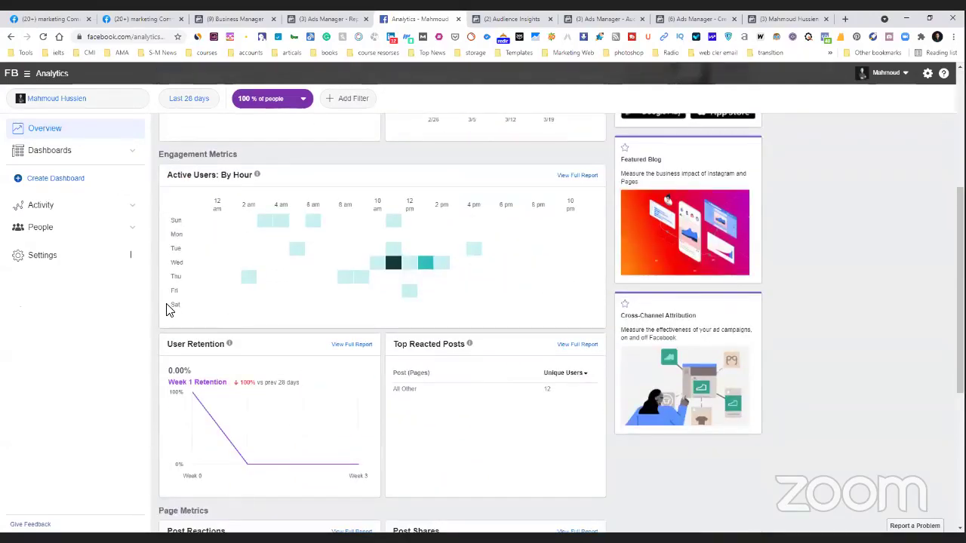
scroll(167, 310, "down", 4)
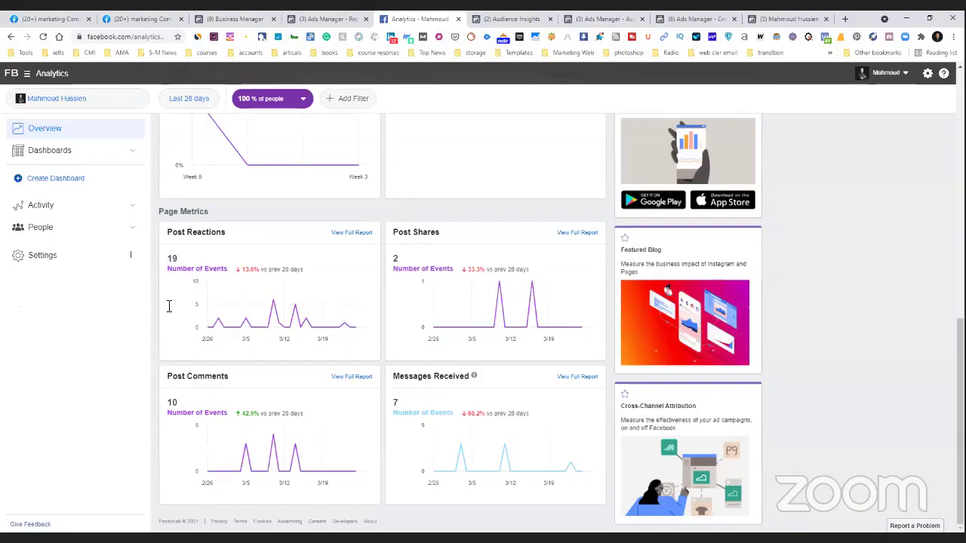
left_click(341, 101)
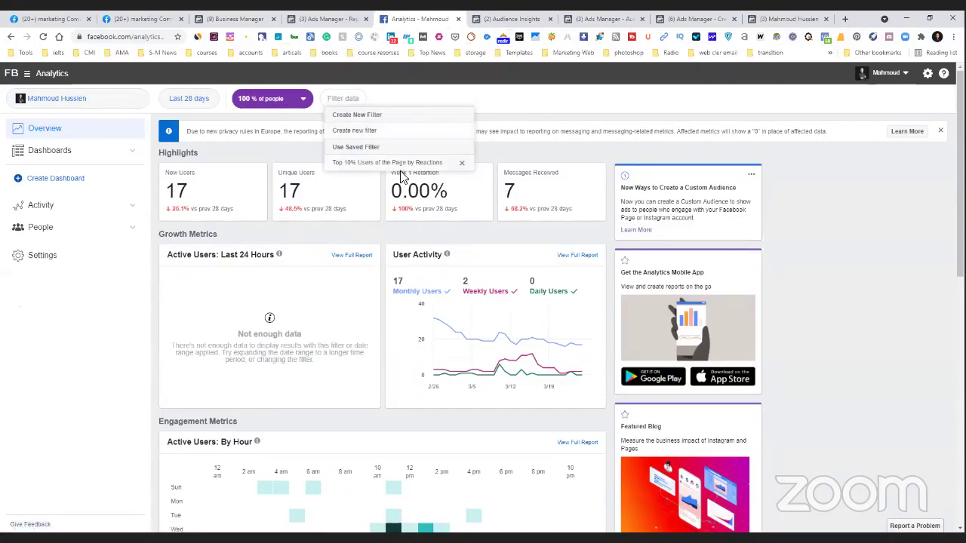
left_click(389, 162)
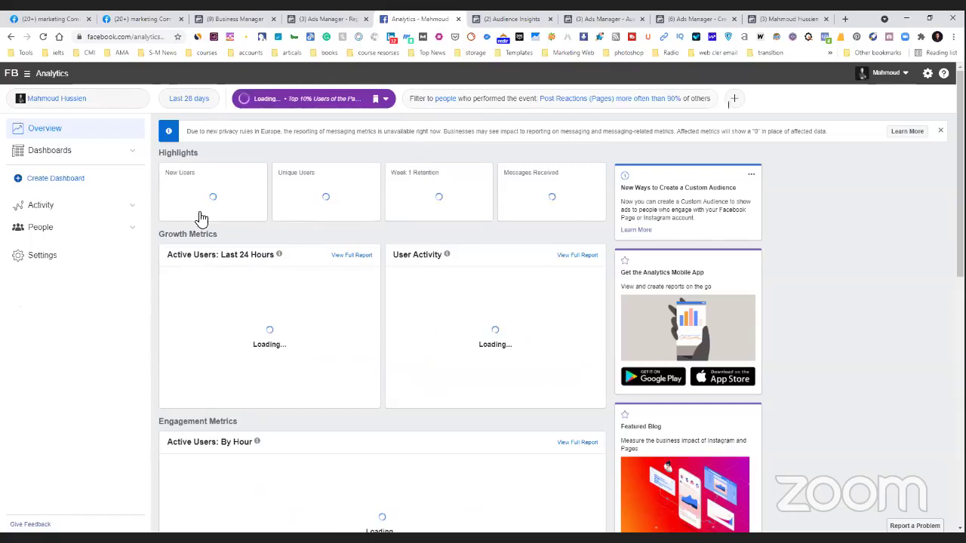
Step: Look over the Activity reports, the Funnels page and the saved dashboard معلومات 1, leaving its name and visibility settings unedited
left_click(113, 209)
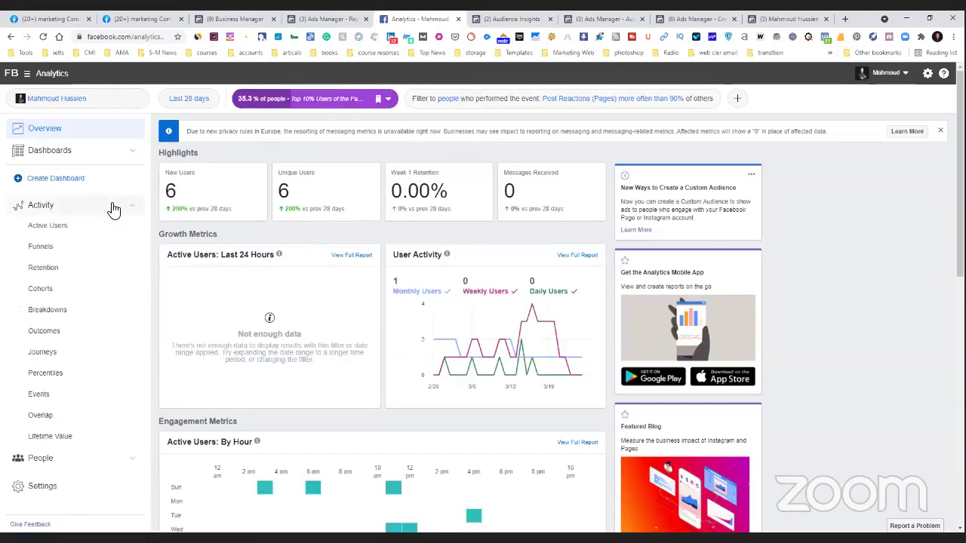
left_click(68, 244)
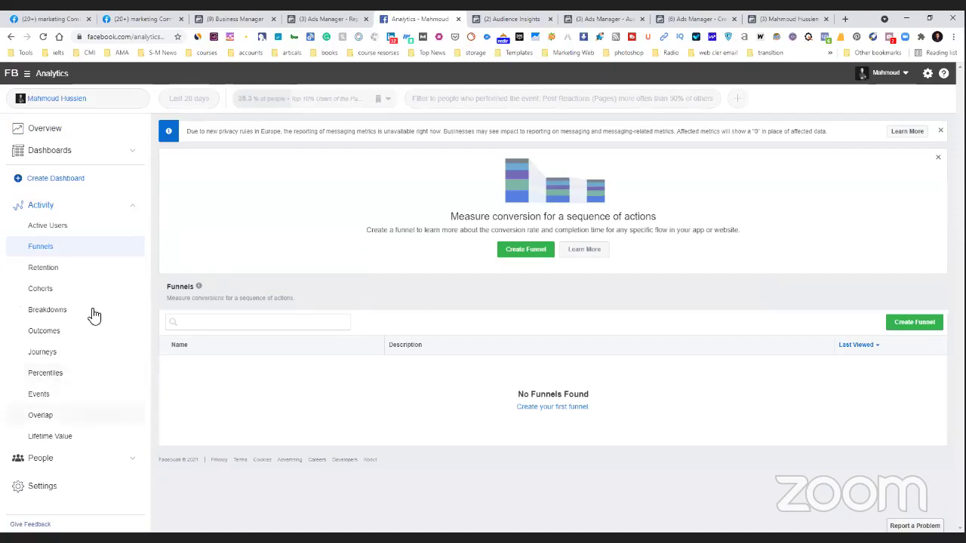
left_click(116, 157)
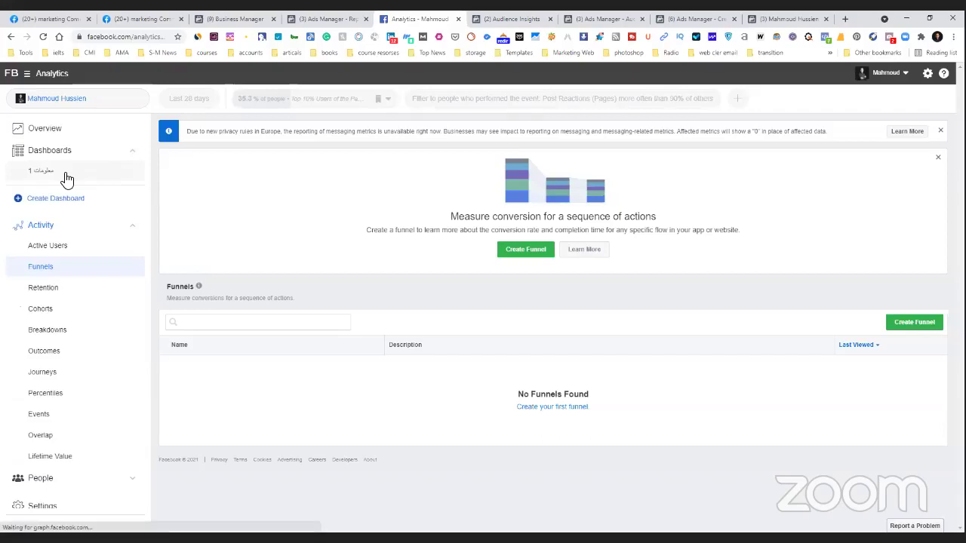
left_click(65, 178)
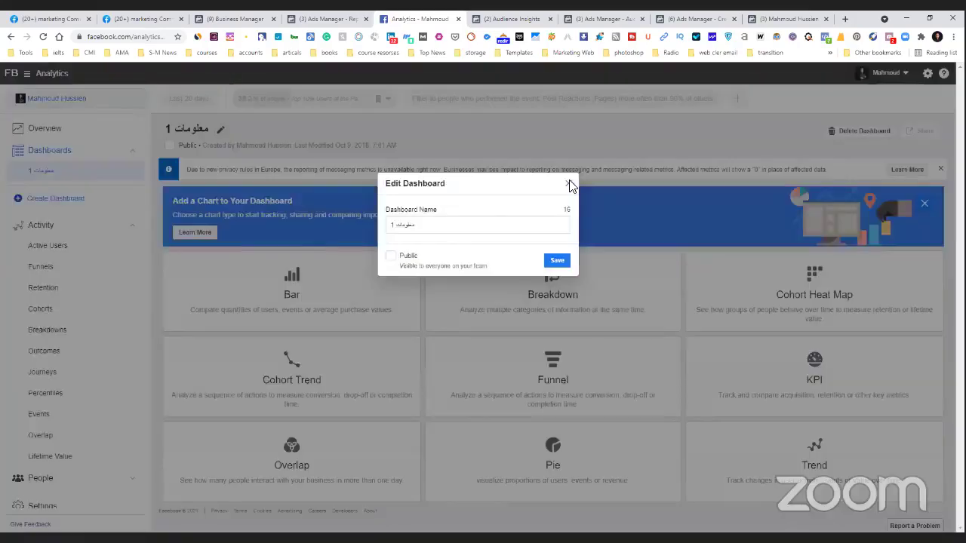
left_click(569, 184)
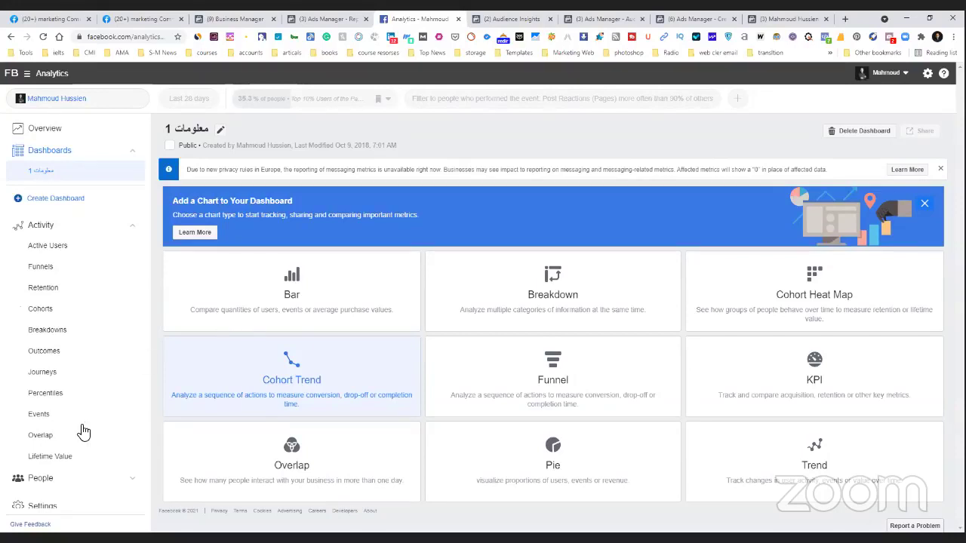
Step: View the Lifetime Value report and the people Demographics report in Analytics
scroll(80, 442, "down", 1)
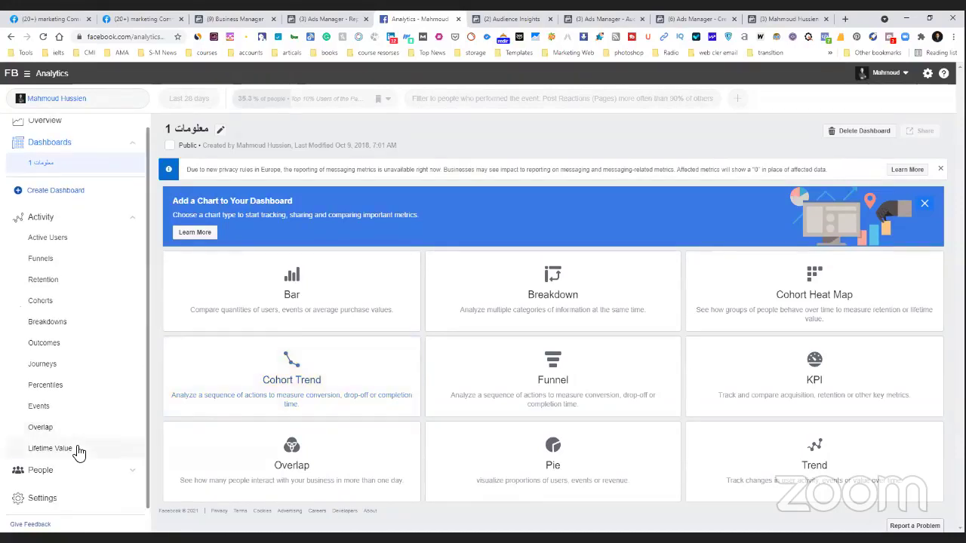
left_click(79, 450)
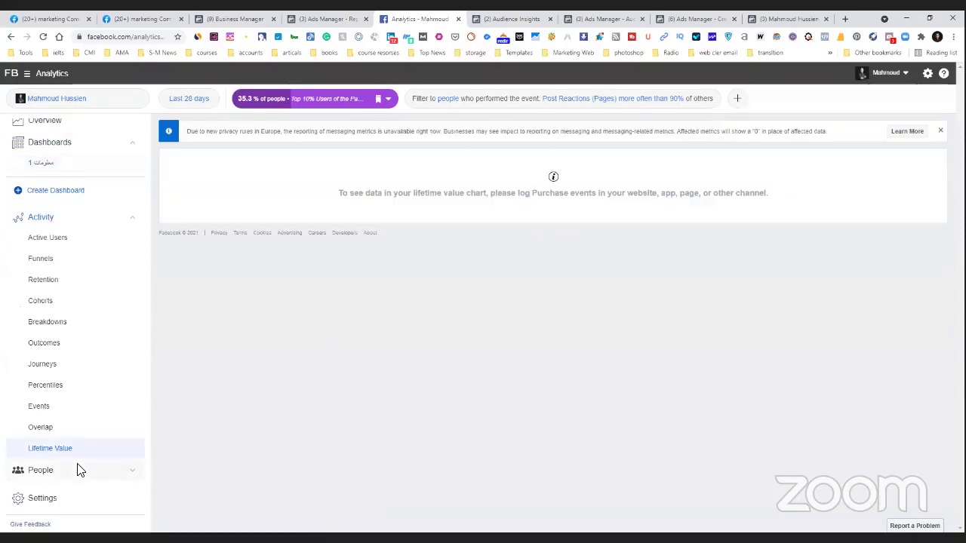
left_click(83, 468)
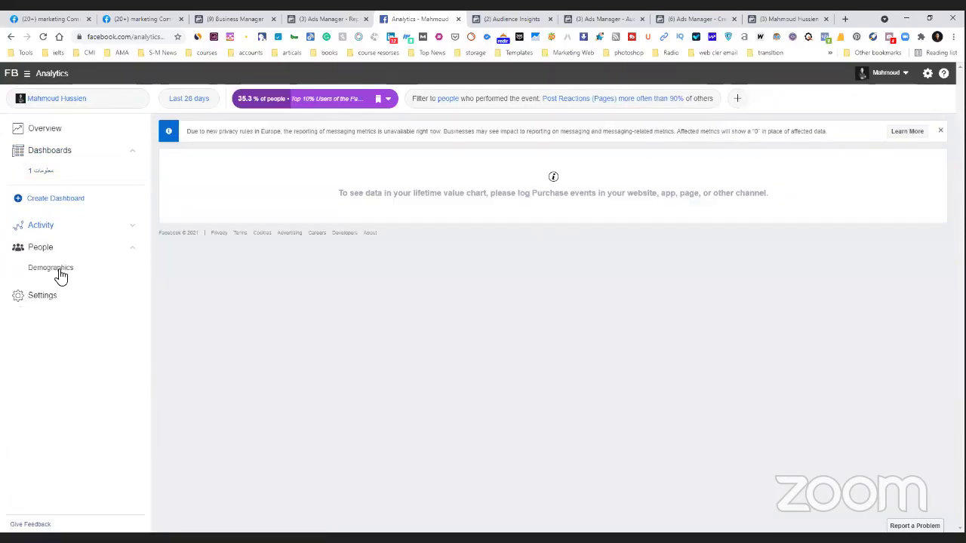
left_click(53, 268)
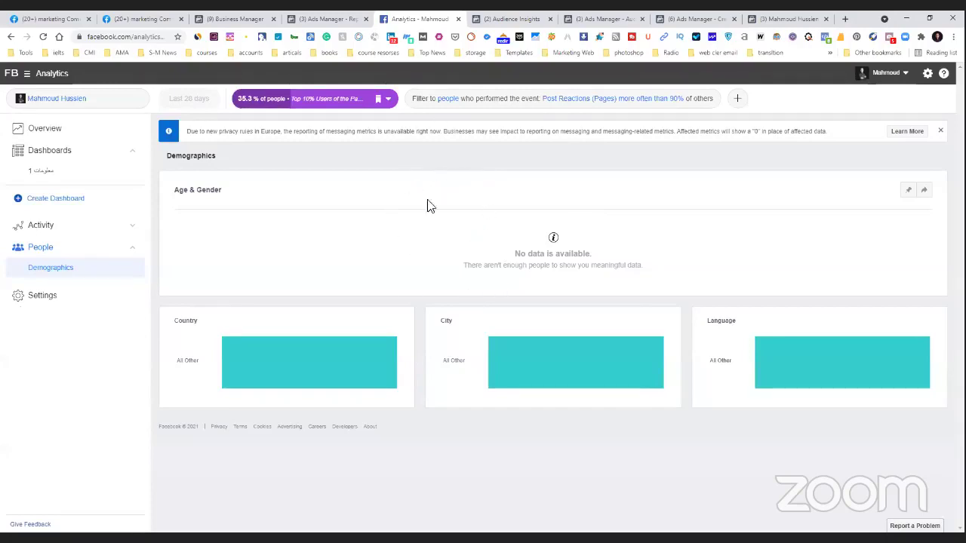
Step: Skim the full list of business tools from the Demographics report and close it
left_click(63, 76)
scroll(151, 247, "down", 5)
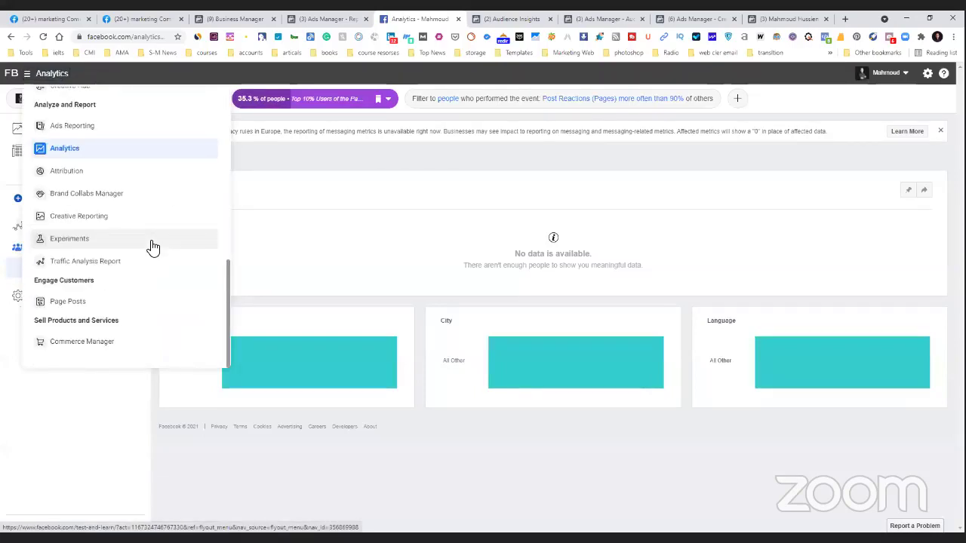
scroll(151, 247, "up", 5)
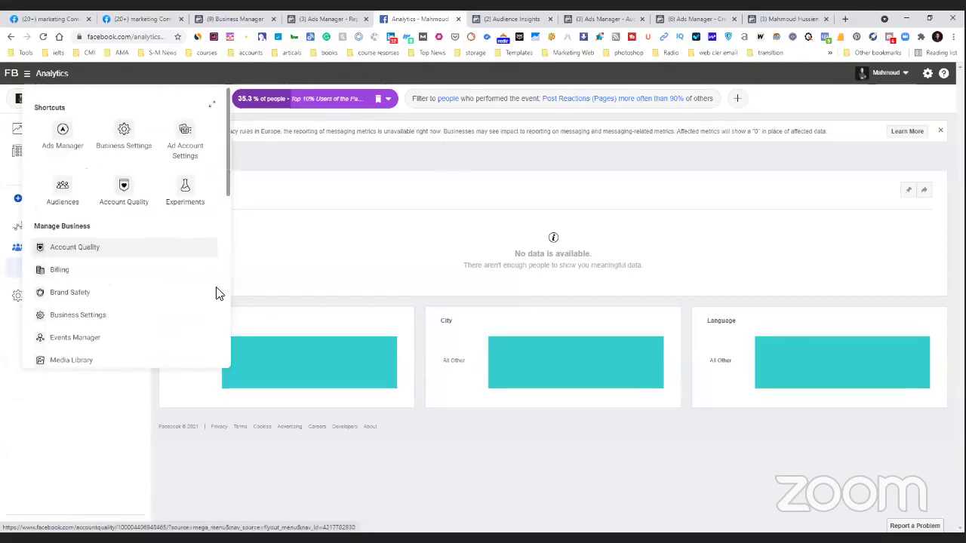
left_click(404, 174)
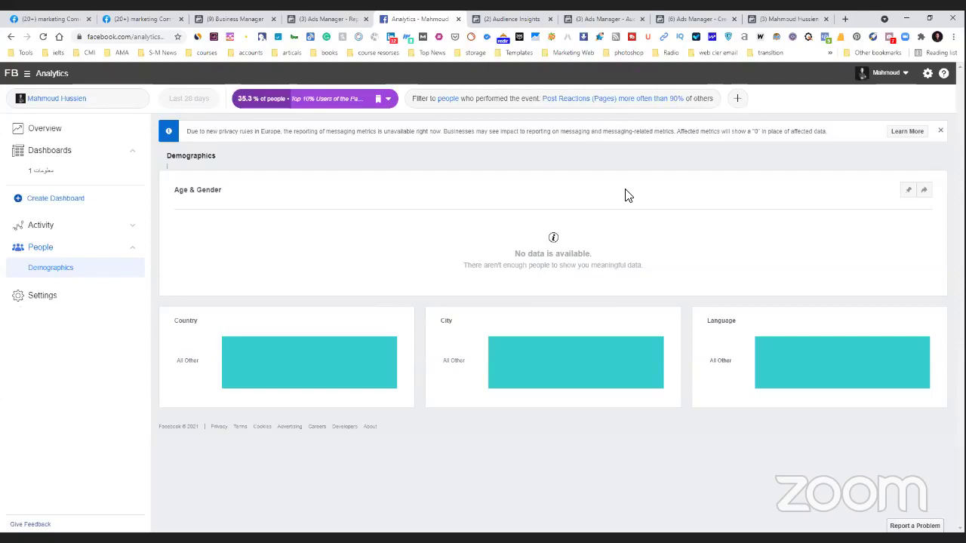
Step: Go back over the Audience Insights and Audience pages to the Commerce Manager item list and dismiss the deletion notice
left_click(510, 17)
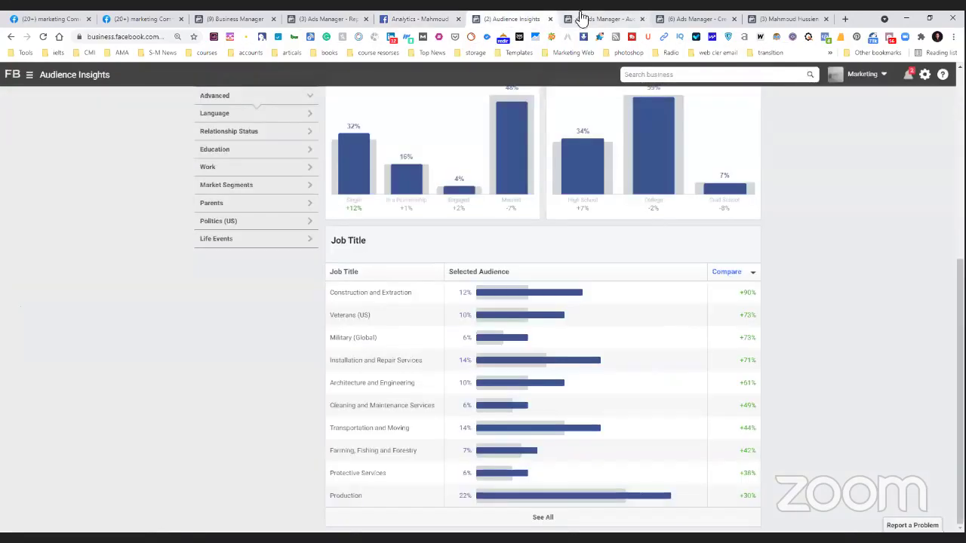
key("ctrl+Tab")
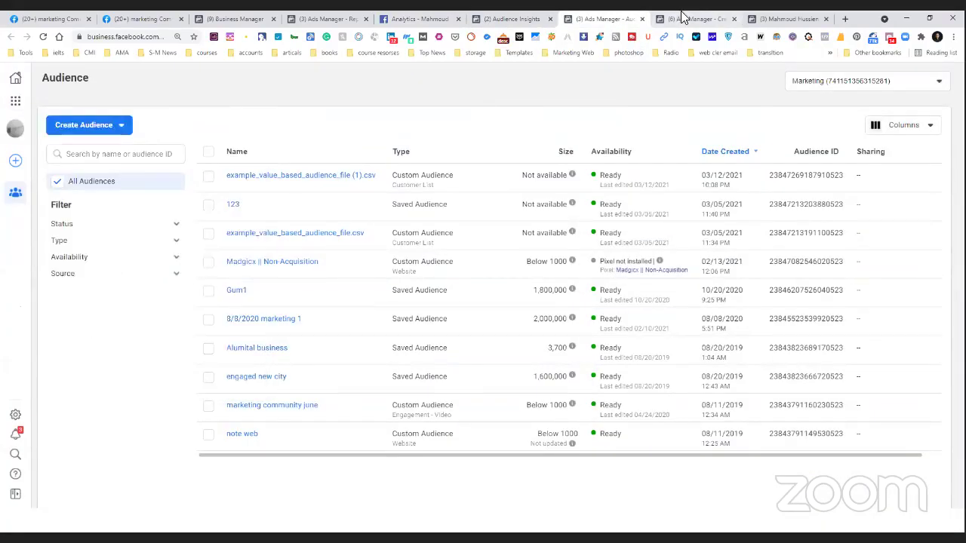
key("ctrl+Tab")
left_click(765, 17)
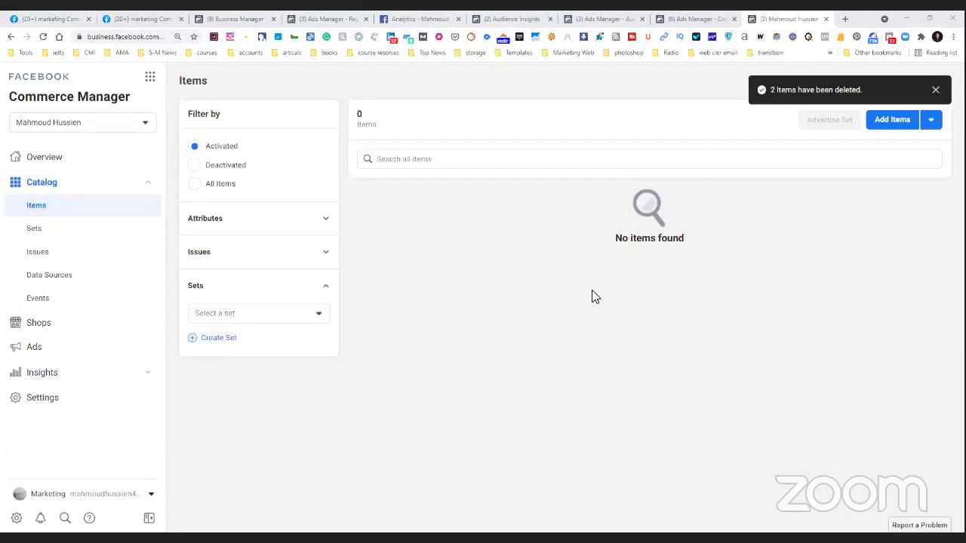
left_click(935, 92)
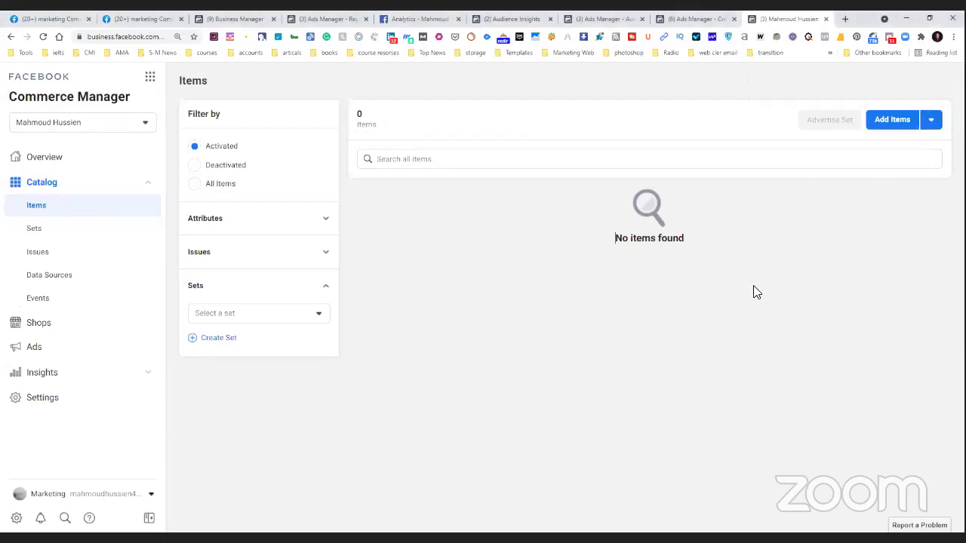
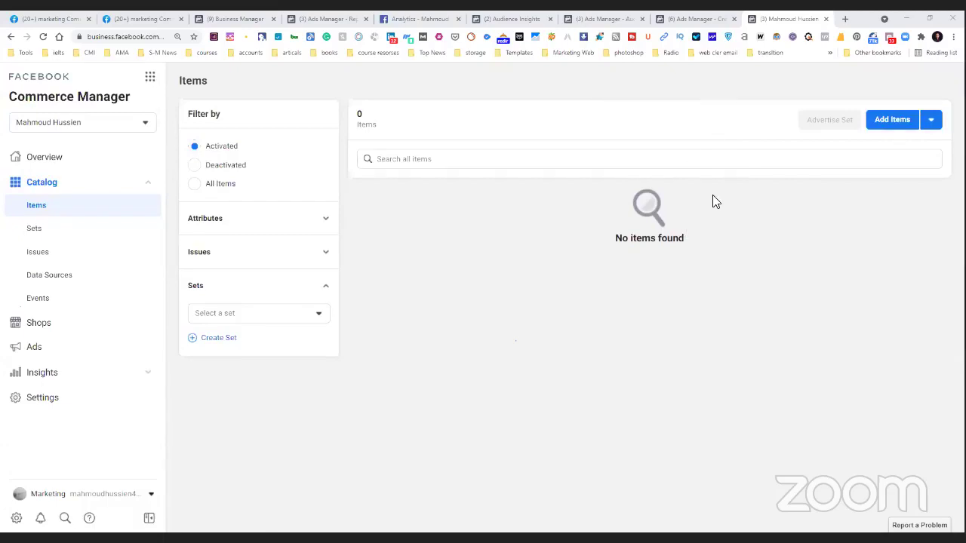
Step: Switch from Commerce Manager to Ads Manager's campaigns page for the Marketing ad account
left_click(152, 79)
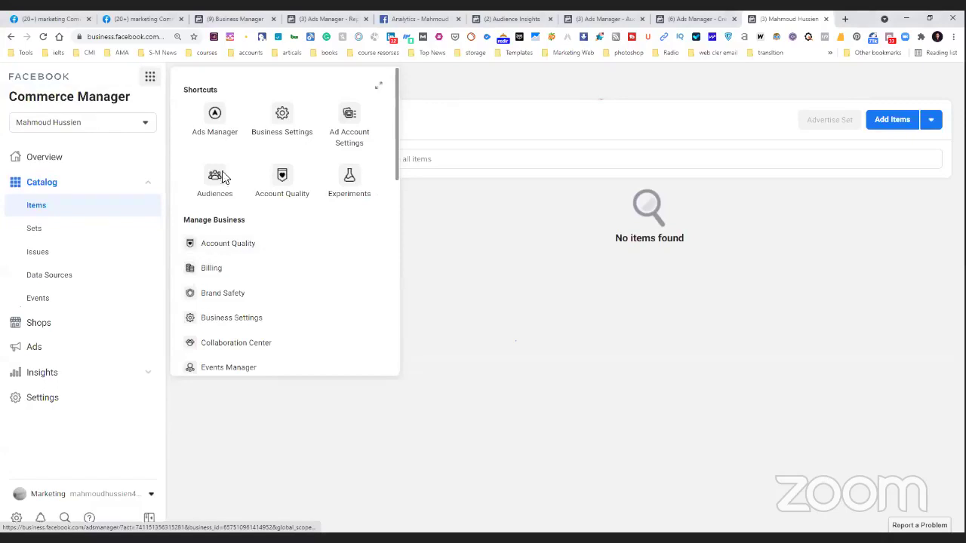
left_click(218, 121)
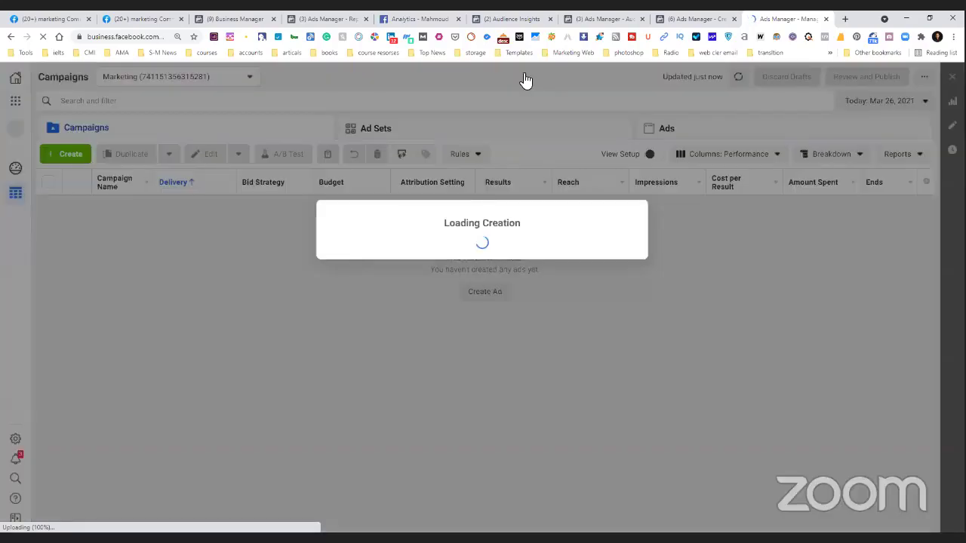
Step: Create a campaign with the Engagement objective and the Post engagement type
left_click(478, 252)
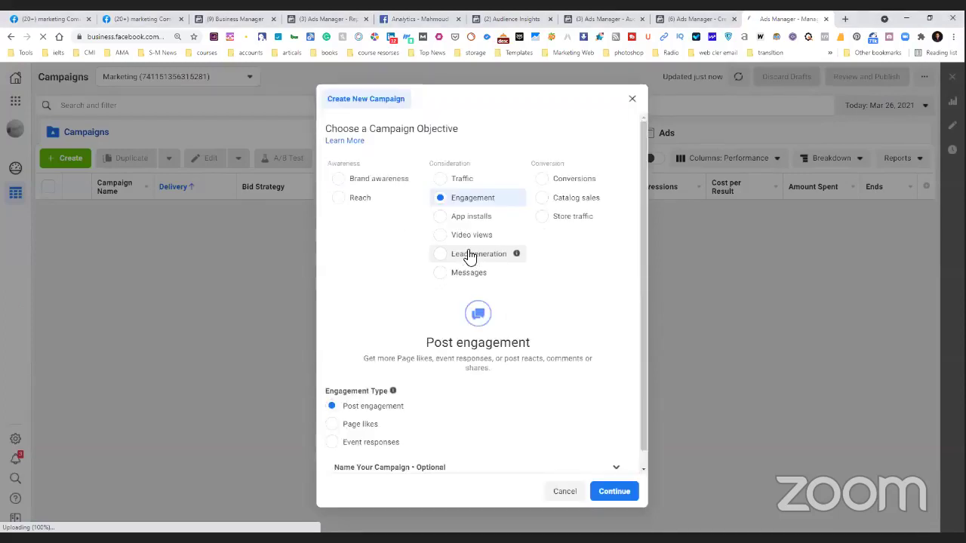
scroll(468, 256, "down", 1)
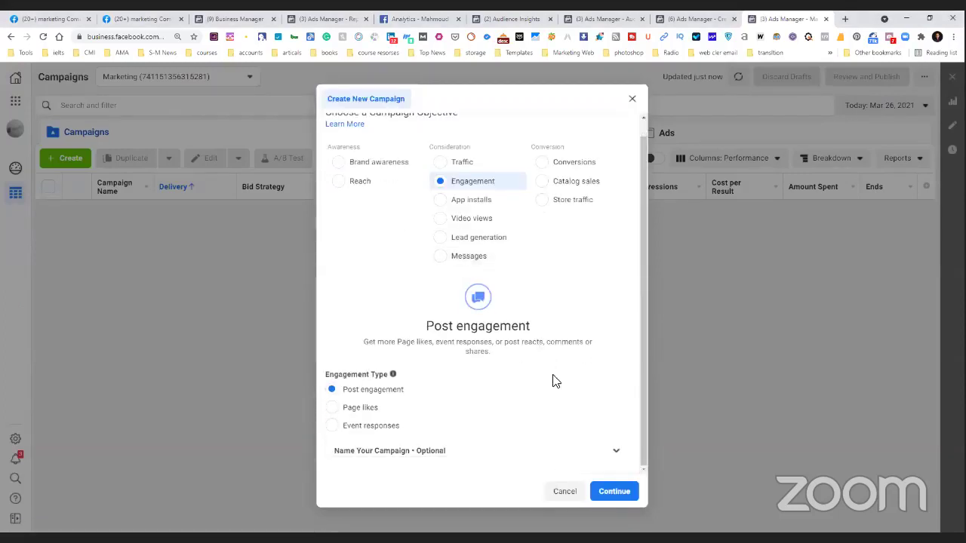
left_click(612, 491)
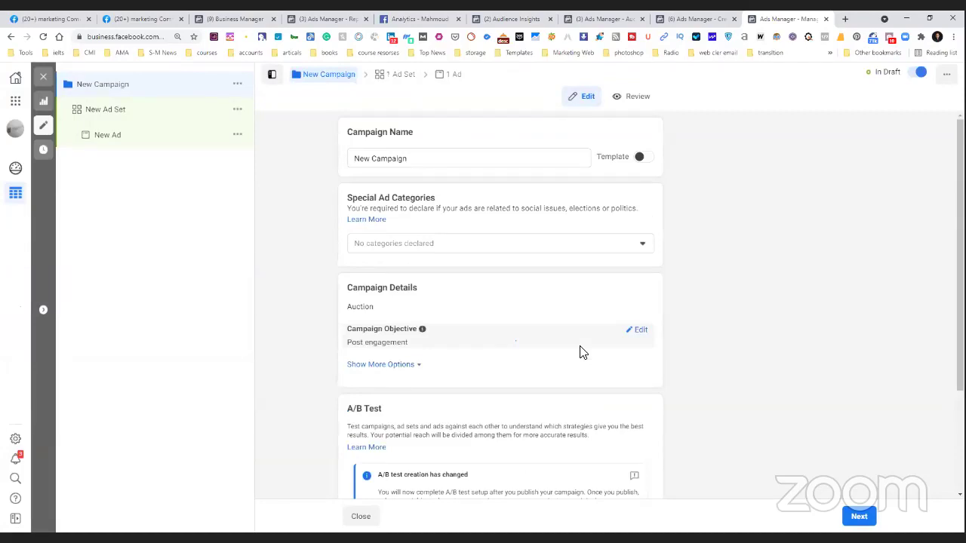
Step: Review the campaign's details, A/B Test and Campaign Budget Optimization settings, and continue to the ad set
scroll(581, 352, "down", 1)
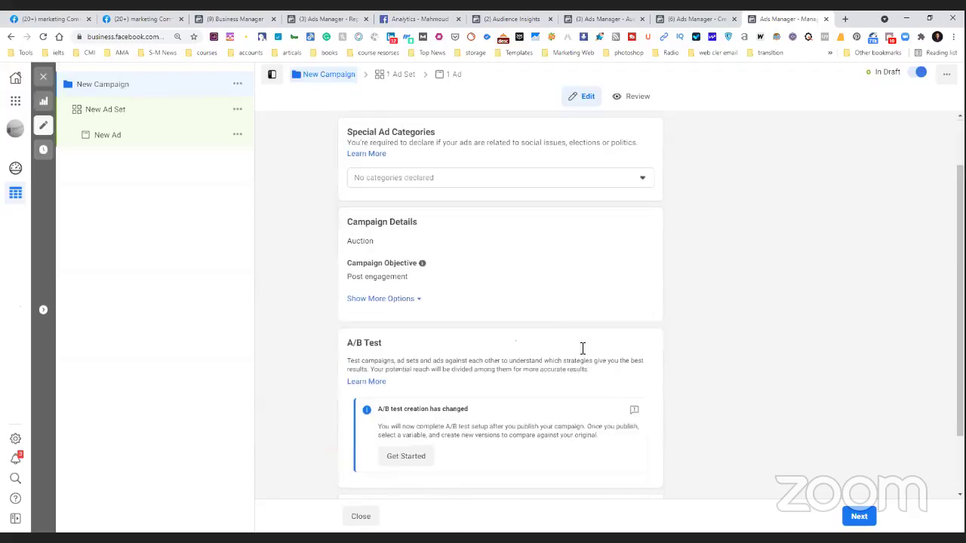
scroll(582, 348, "down", 1)
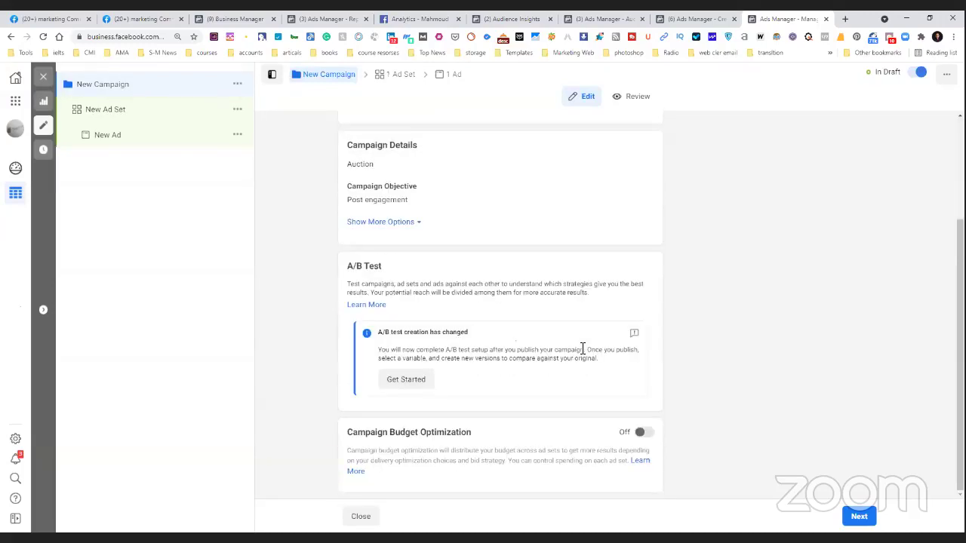
scroll(581, 351, "up", 2)
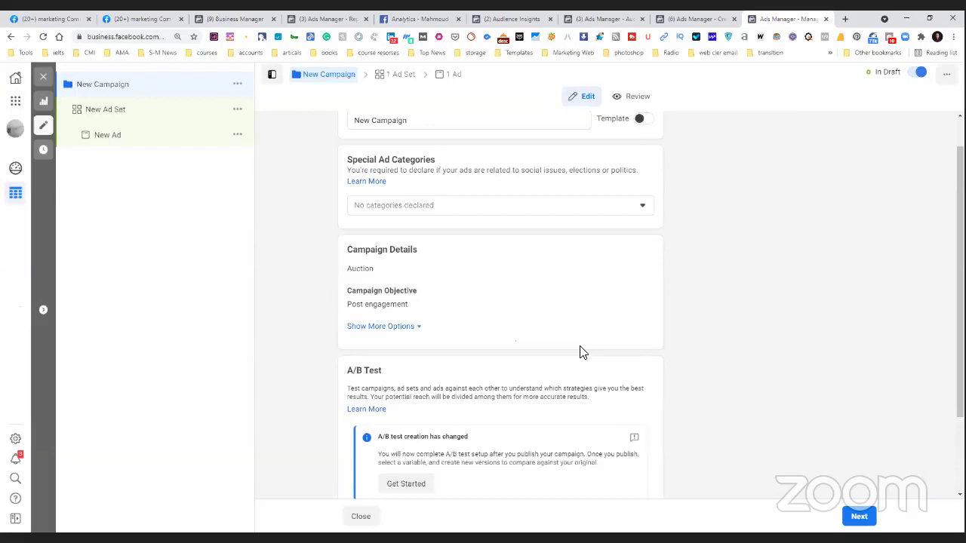
scroll(581, 350, "down", 2)
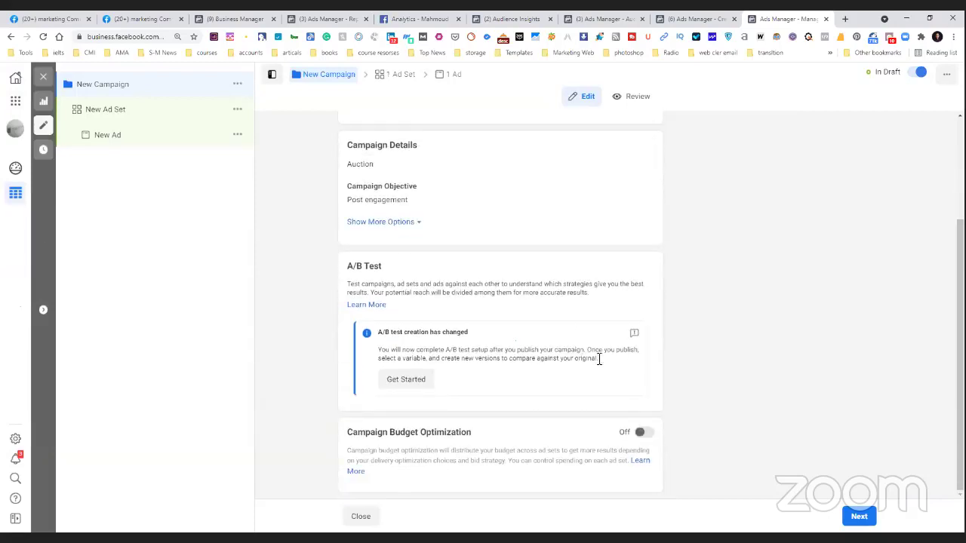
left_click(866, 518)
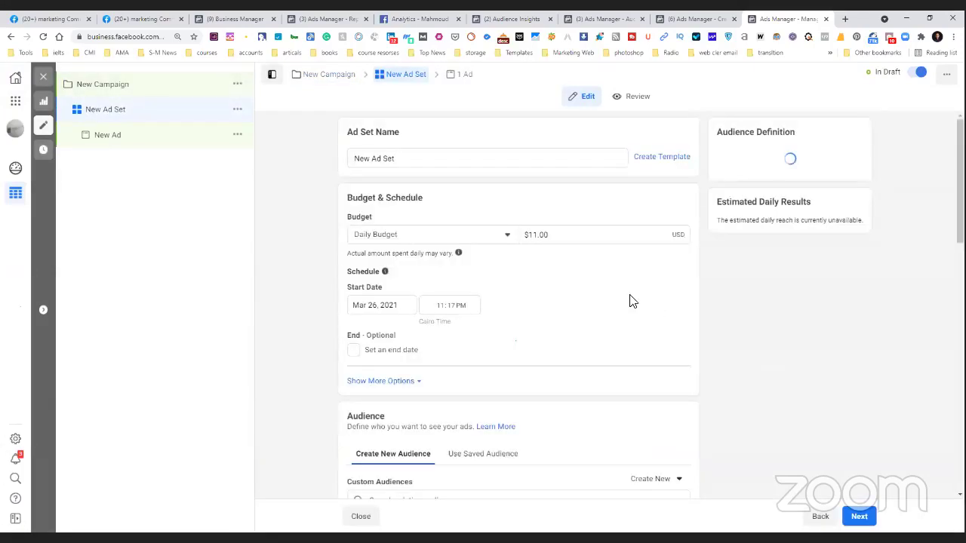
Step: Switch the ad set to Manual Placements and leave Instagram as the only selected platform
scroll(630, 301, "down", 10)
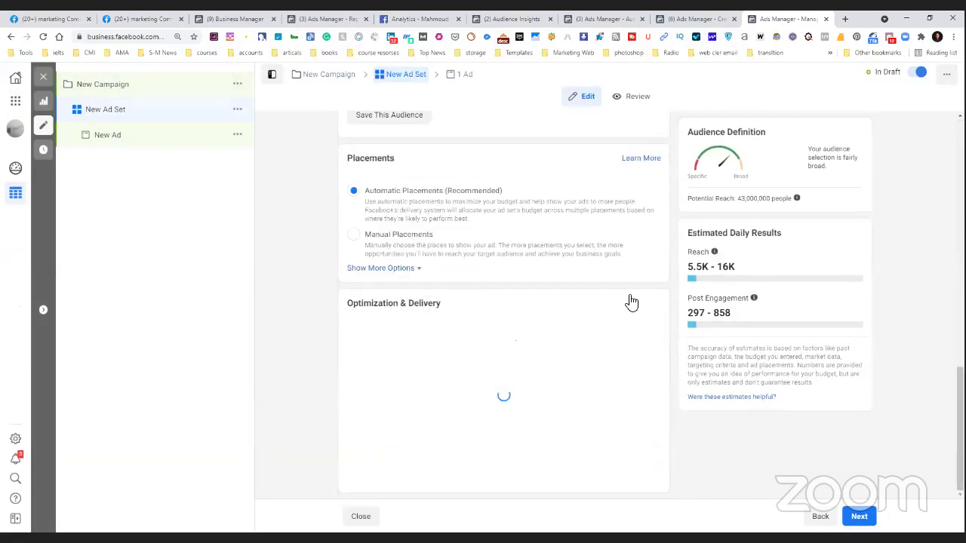
left_click(446, 294)
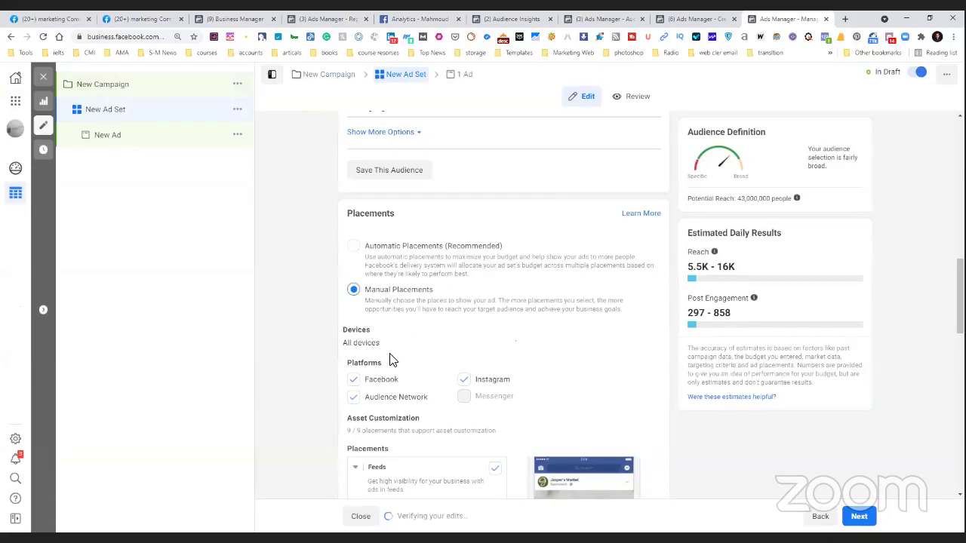
scroll(550, 381, "down", 1)
scroll(551, 381, "down", 1)
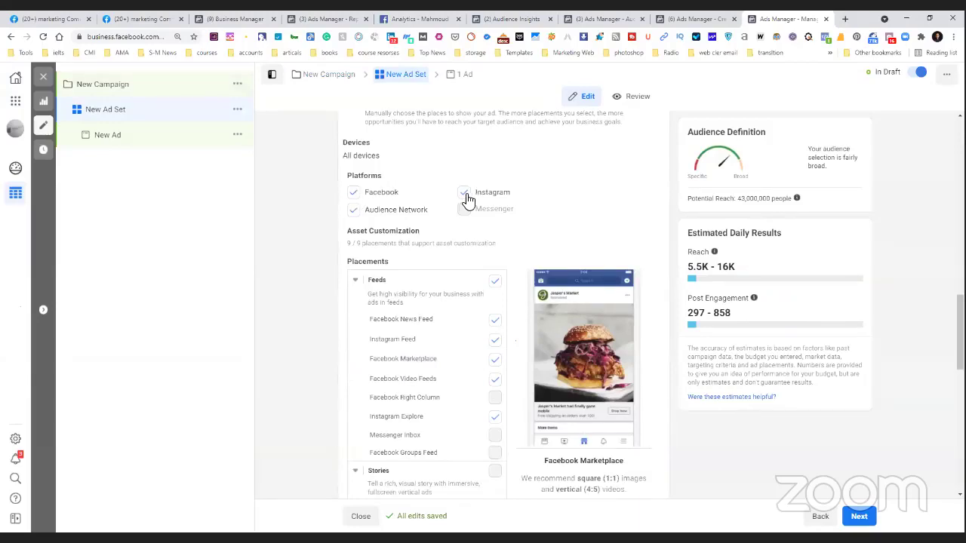
left_click(465, 195)
left_click(464, 194)
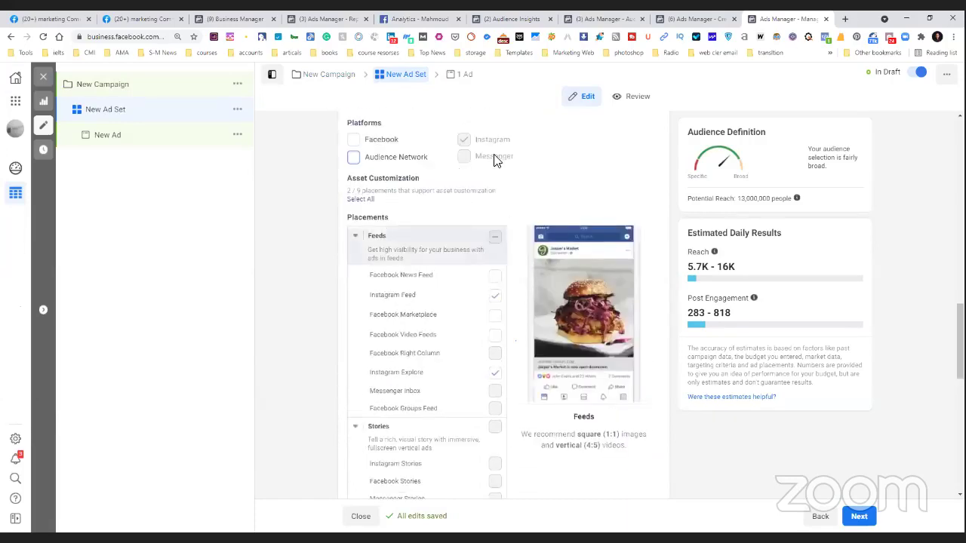
Step: Look through the ad set's platform and placement options, including Feeds and Stories, and continue to the ad
scroll(475, 181, "up", 1)
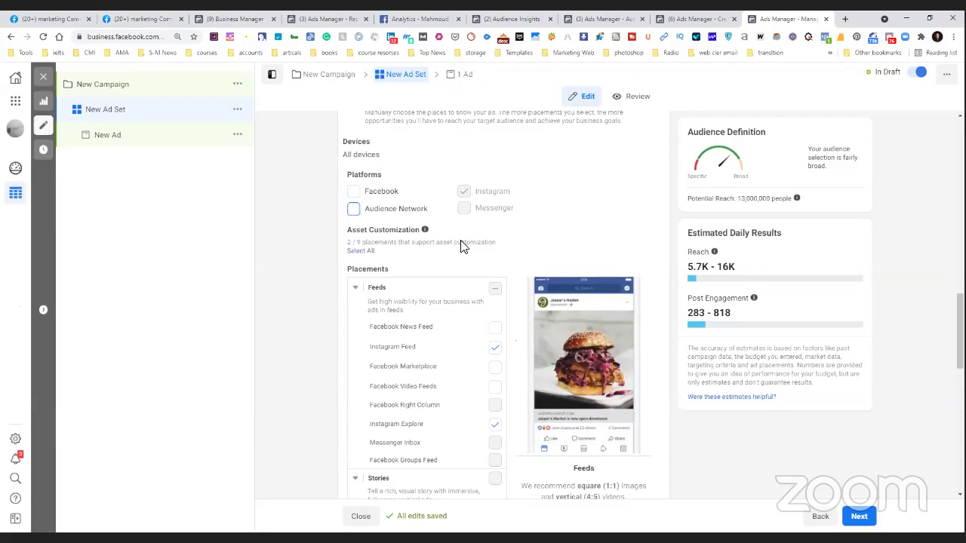
scroll(463, 245, "down", 1)
scroll(464, 246, "up", 1)
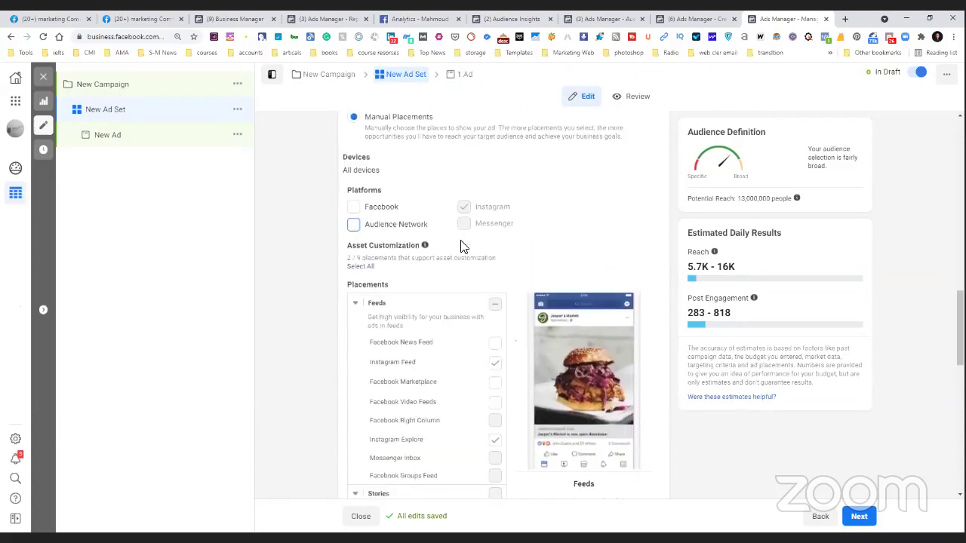
scroll(463, 247, "down", 5)
scroll(463, 247, "up", 5)
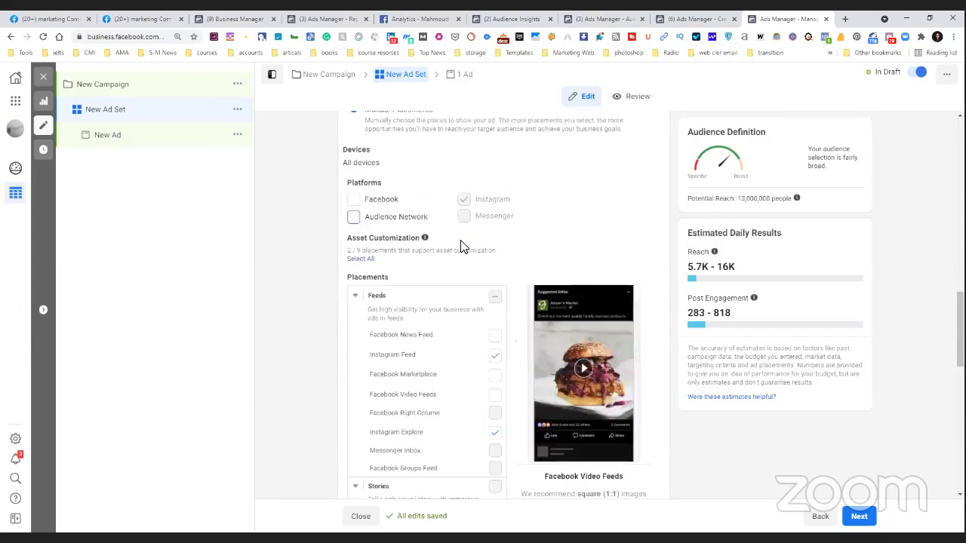
scroll(462, 249, "down", 1)
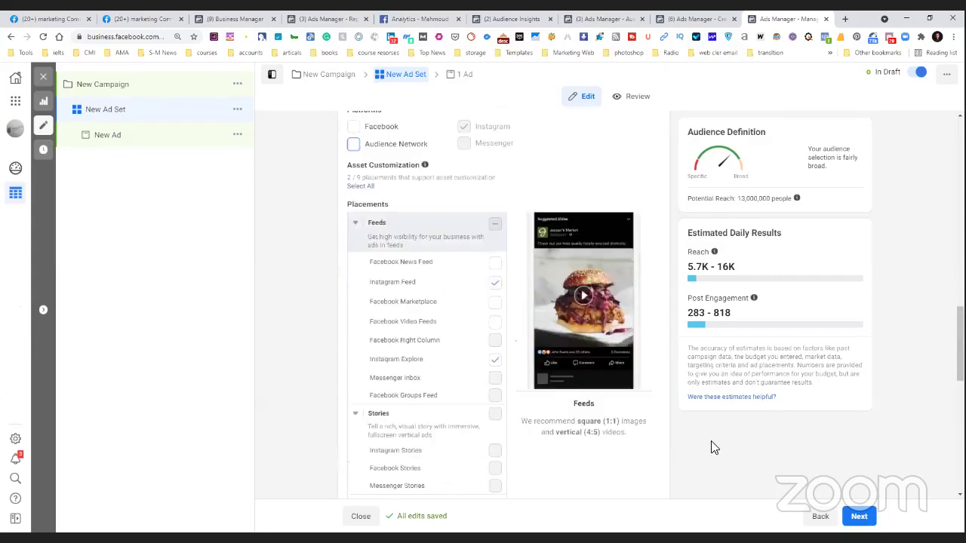
scroll(858, 518, "down", 7)
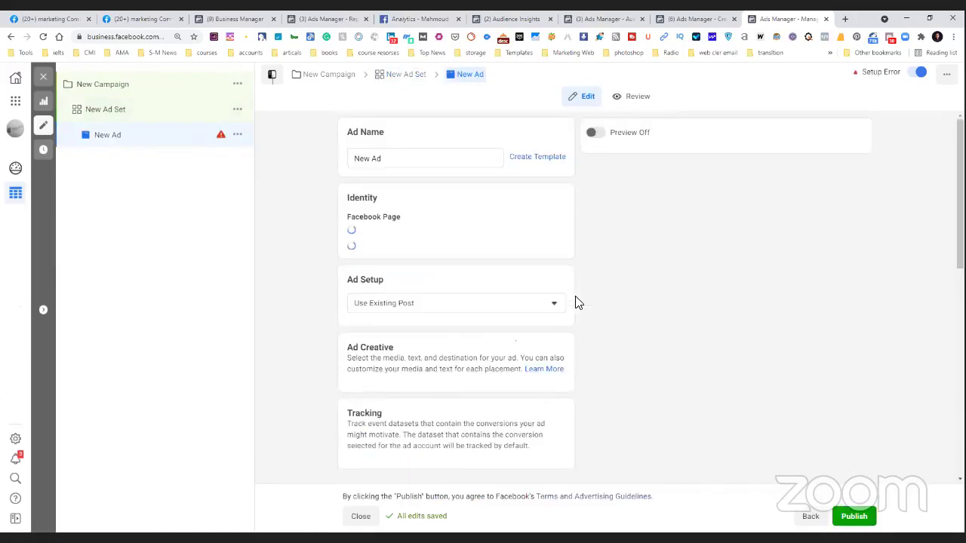
Step: Examine the ad's identity and creative settings, viewing the post composer and the Instagram post picker without choosing a post
scroll(473, 264, "up", 1)
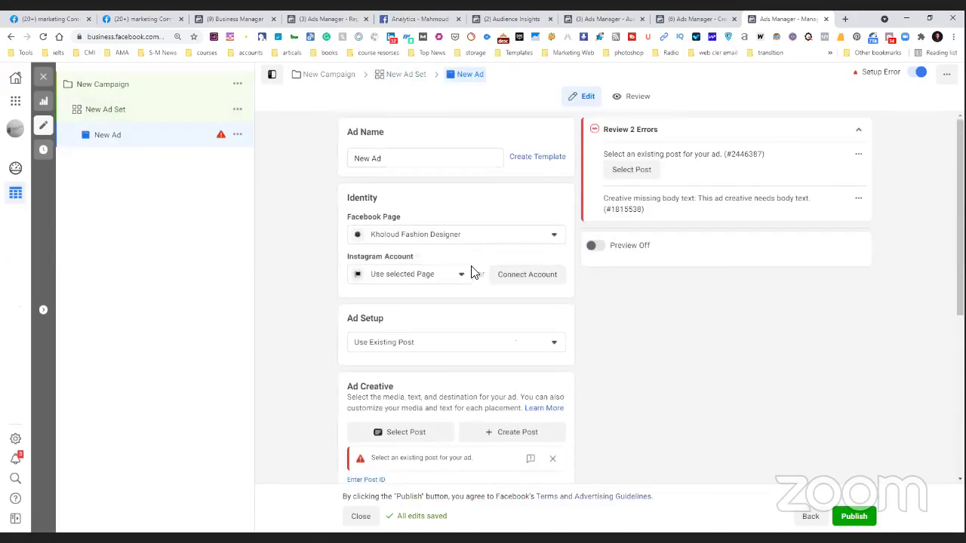
scroll(498, 302, "down", 1)
scroll(512, 338, "down", 1)
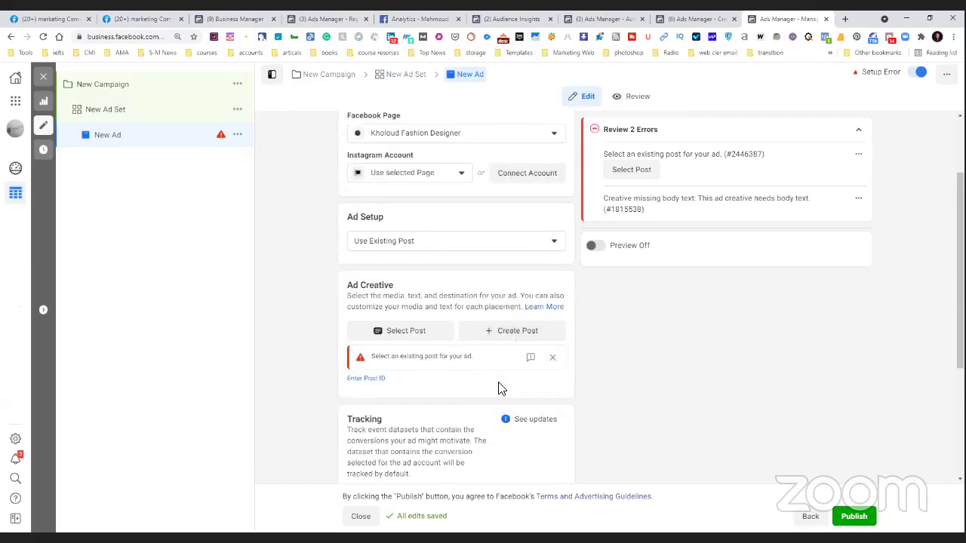
scroll(532, 340, "down", 2)
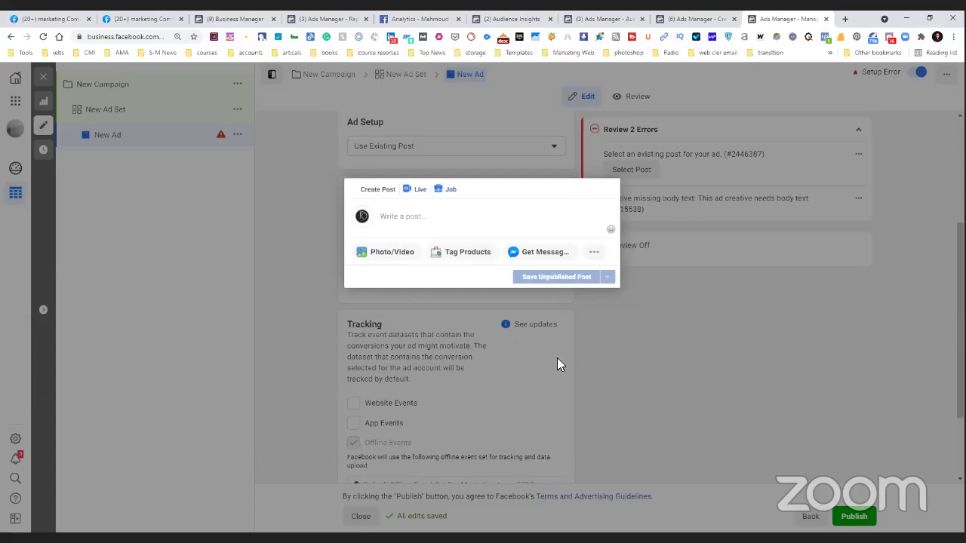
left_click(608, 386)
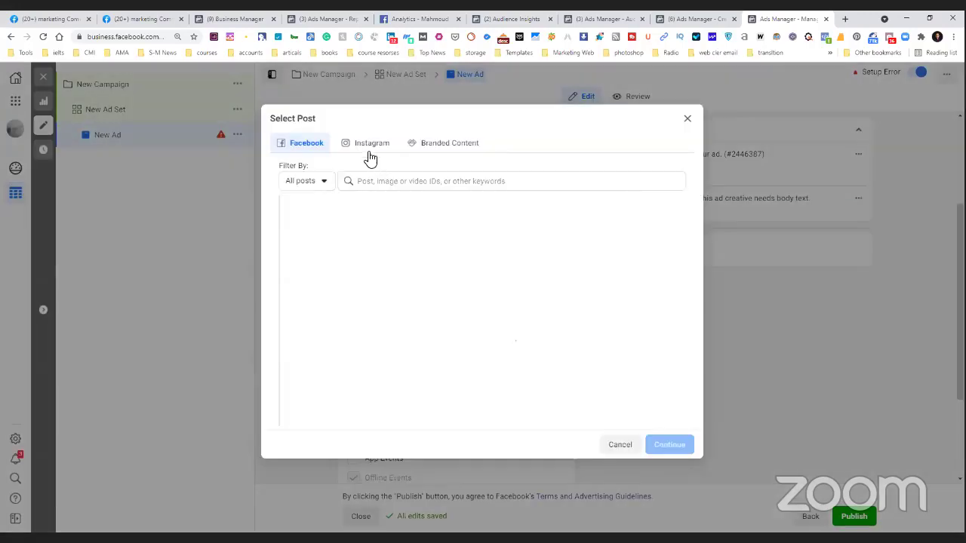
left_click(369, 145)
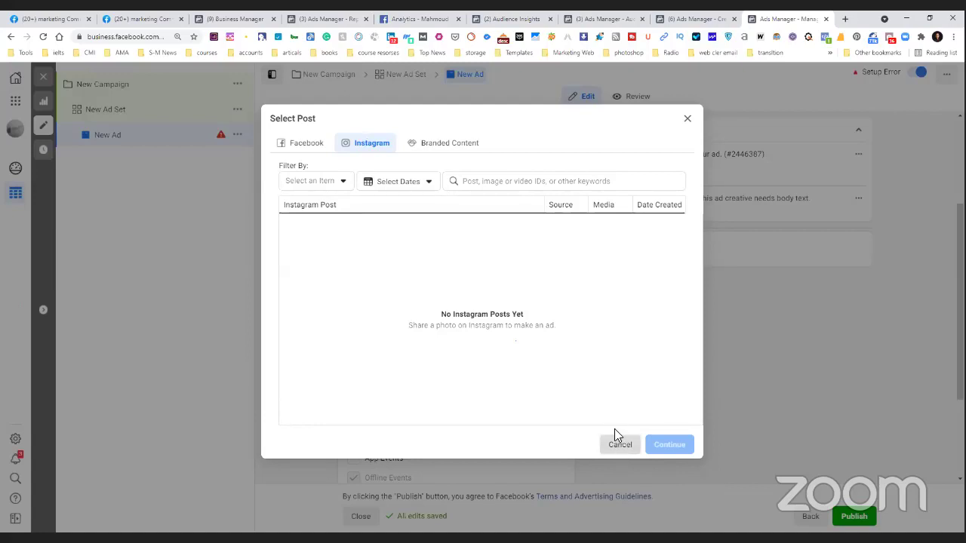
left_click(742, 478)
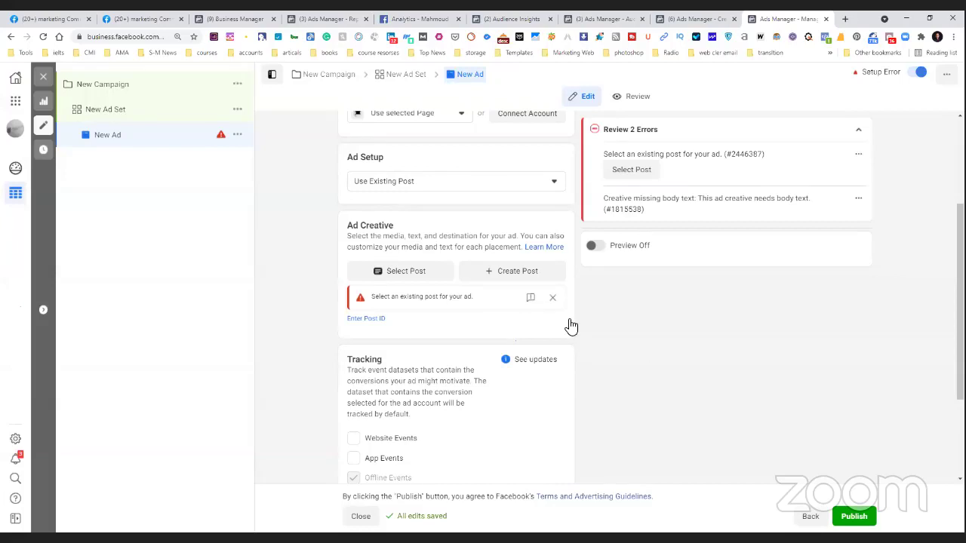
Step: Go back to the ad set and examine its Budget & Schedule and Audience sections
scroll(571, 325, "up", 2)
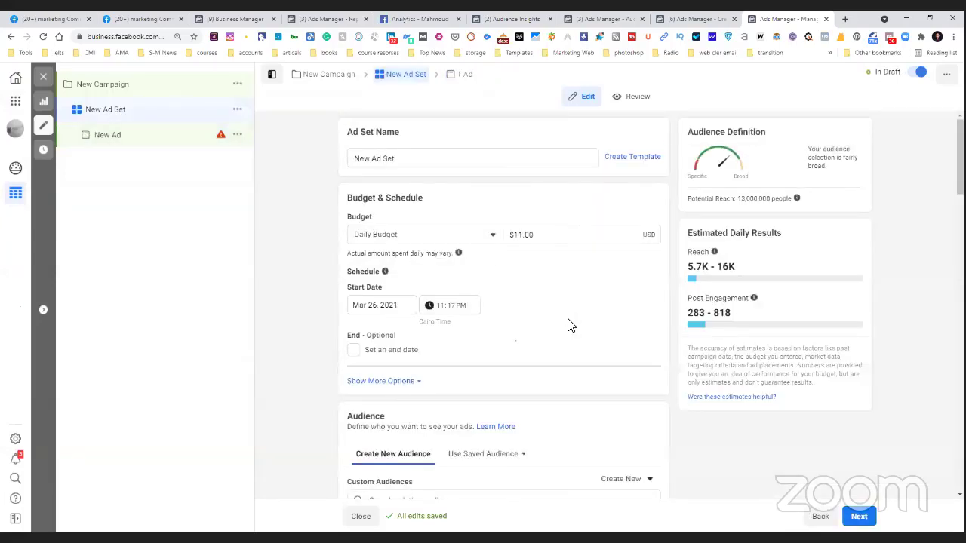
scroll(570, 324, "down", 10)
scroll(570, 325, "up", 6)
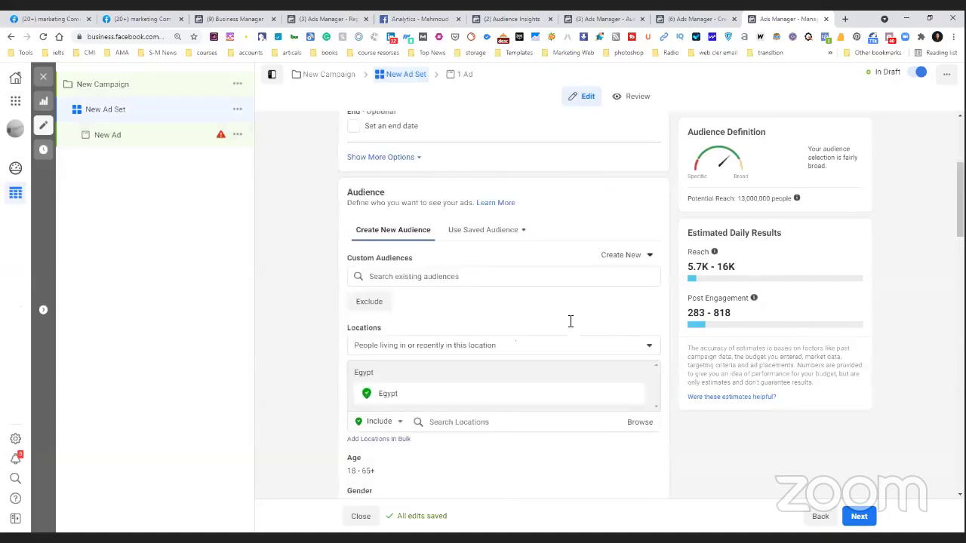
scroll(571, 321, "up", 3)
scroll(570, 324, "down", 1)
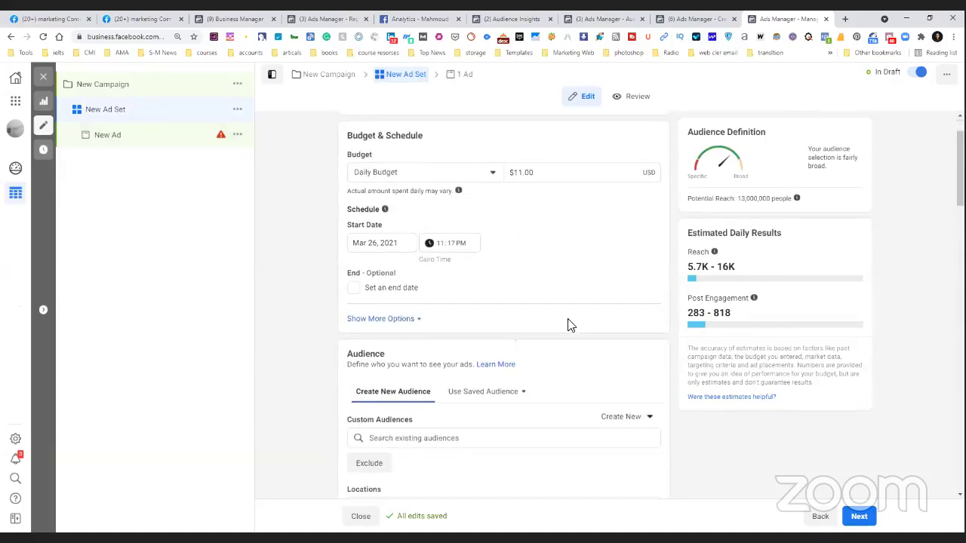
scroll(570, 324, "down", 1)
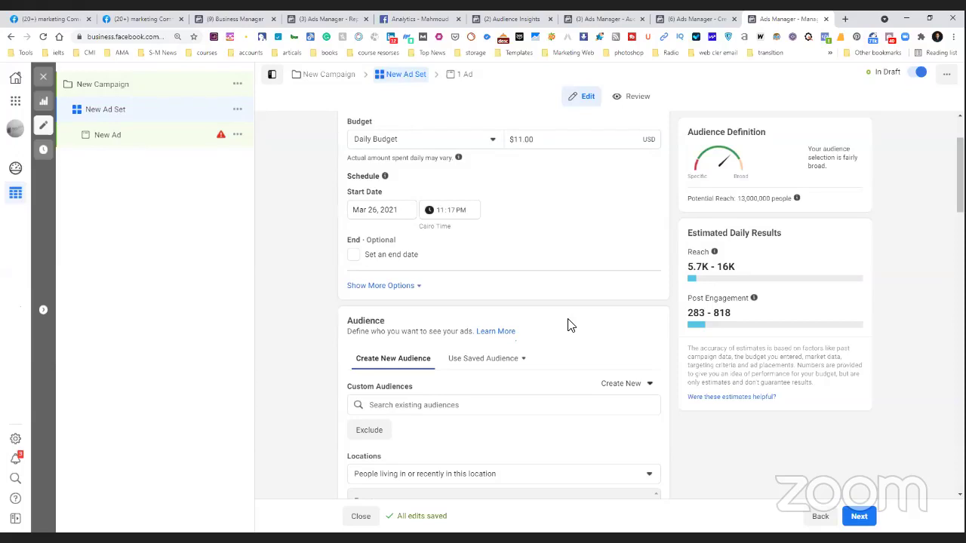
scroll(570, 325, "up", 3)
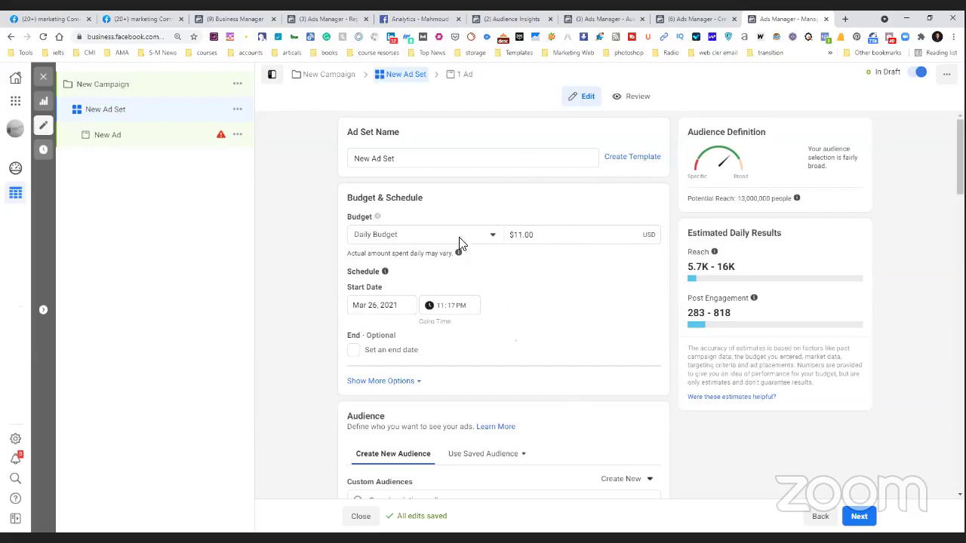
mouse_move(458, 253)
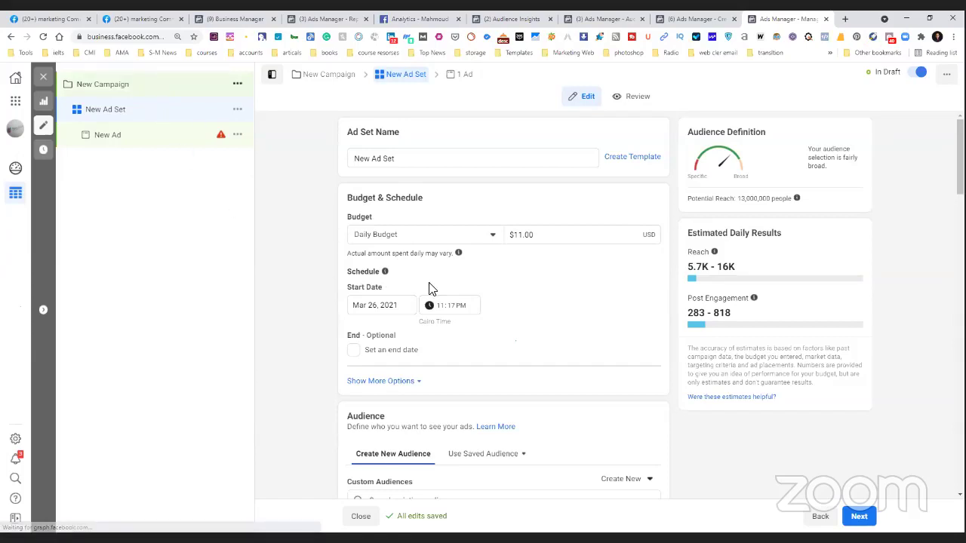
Step: Revisit the campaign-level settings down to Campaign Budget Optimization and return to the ad set's budget and schedule
scroll(437, 283, "down", 2)
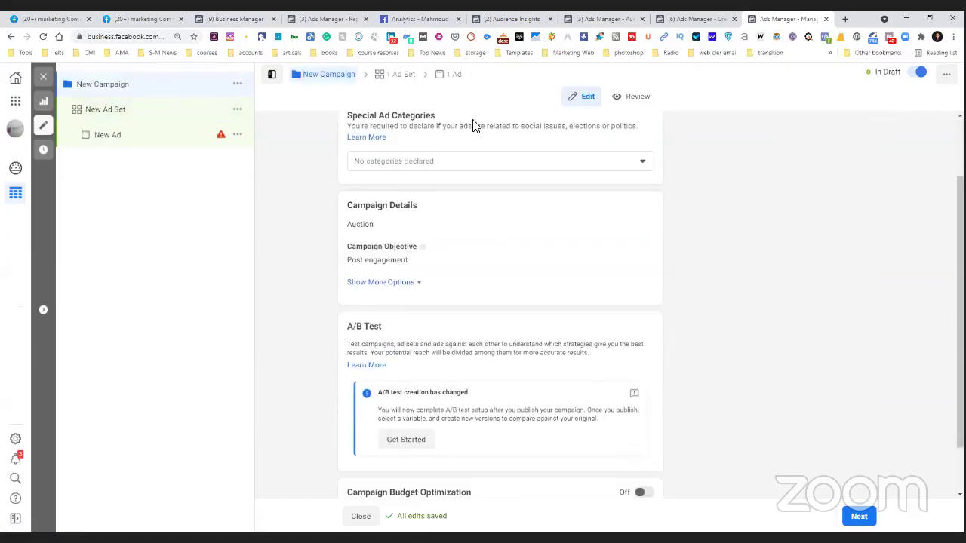
scroll(350, 189, "up", 1)
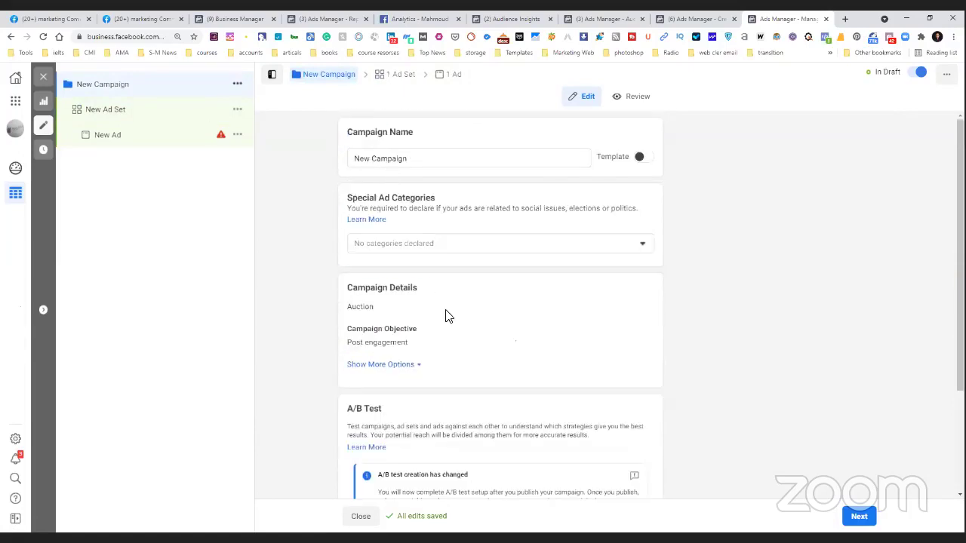
scroll(465, 335, "down", 2)
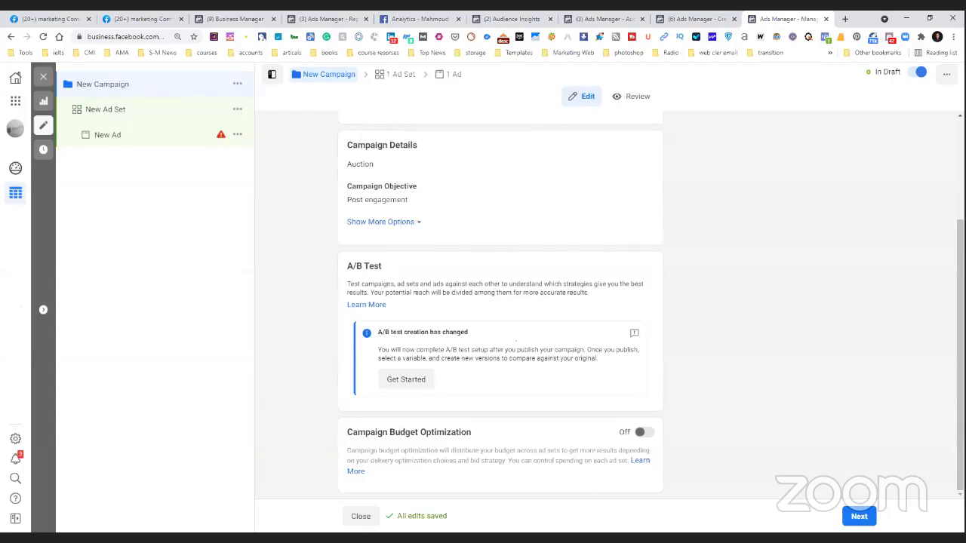
left_click(859, 516)
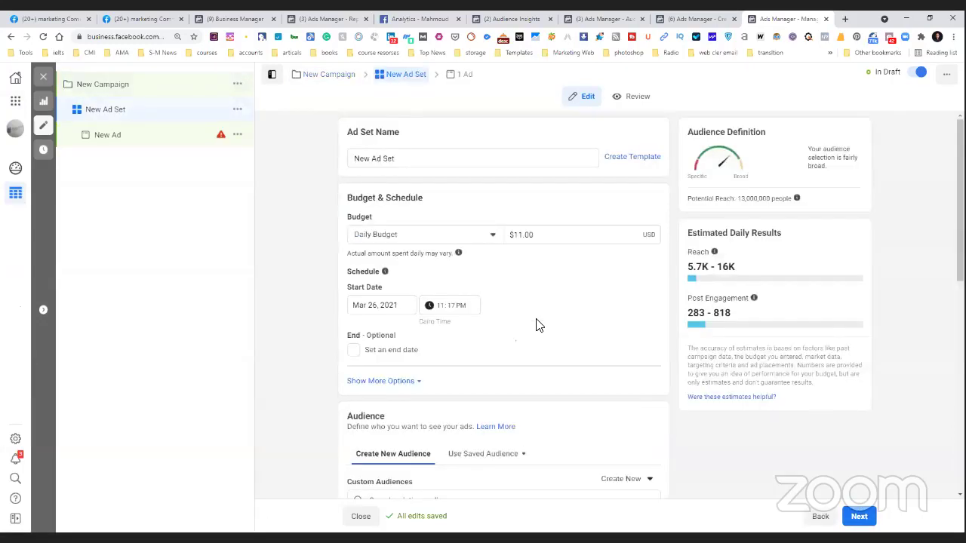
scroll(536, 324, "down", 2)
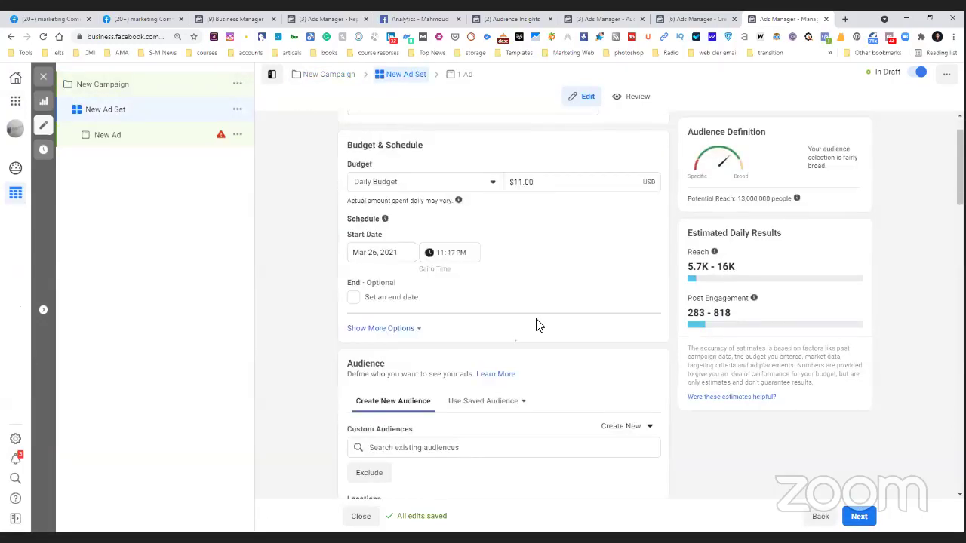
scroll(536, 325, "up", 3)
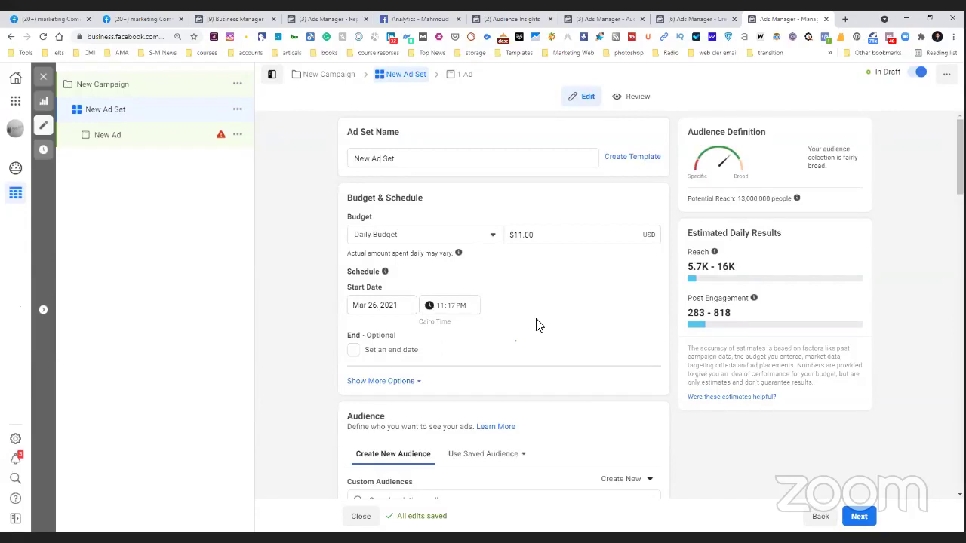
Step: Switch the ad set to Automatic Placements and back to Manual Placements to reset the selected platforms
scroll(536, 324, "down", 3)
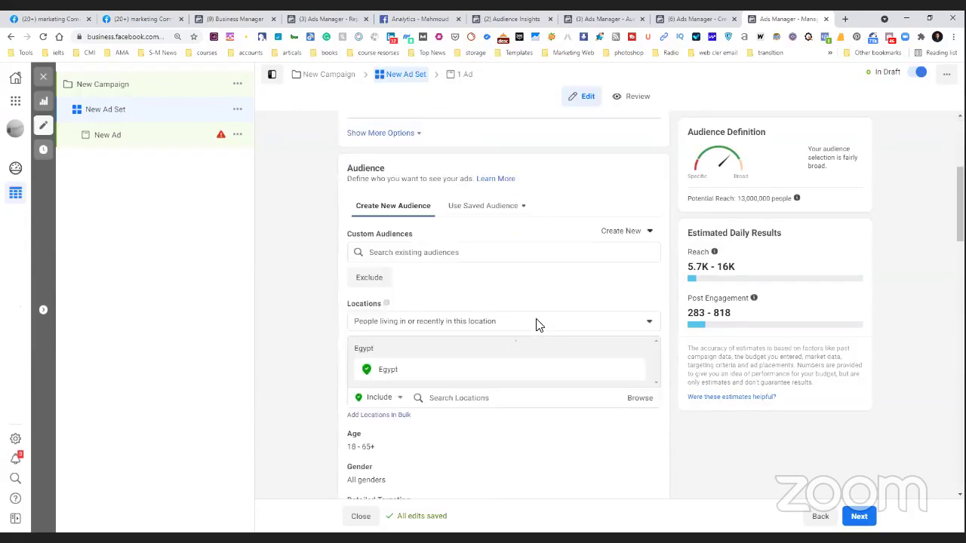
scroll(535, 324, "down", 5)
scroll(467, 329, "down", 5)
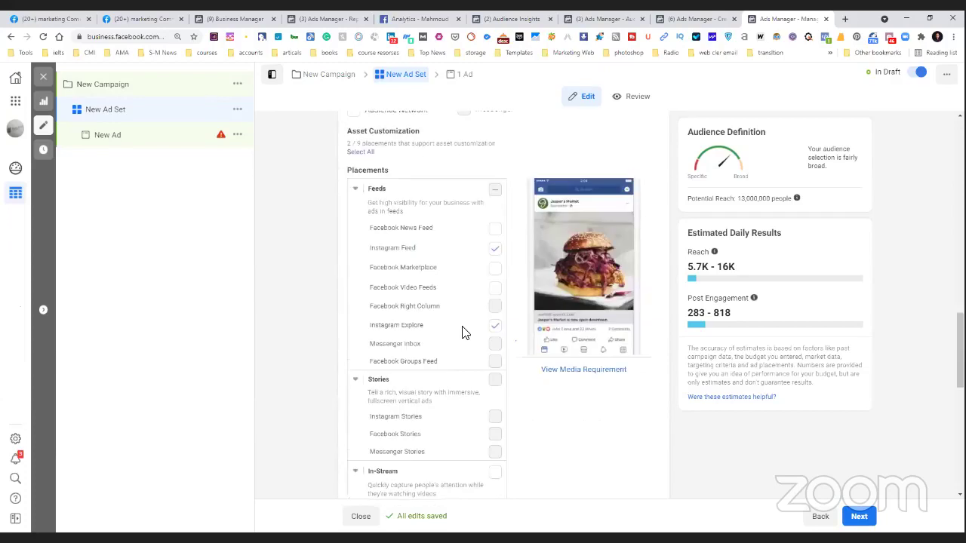
scroll(457, 331, "up", 3)
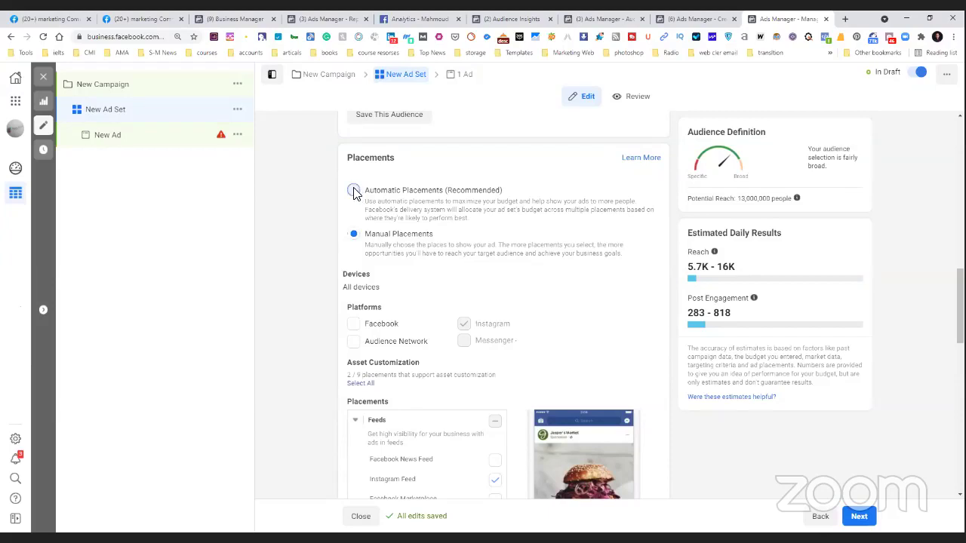
left_click(430, 221)
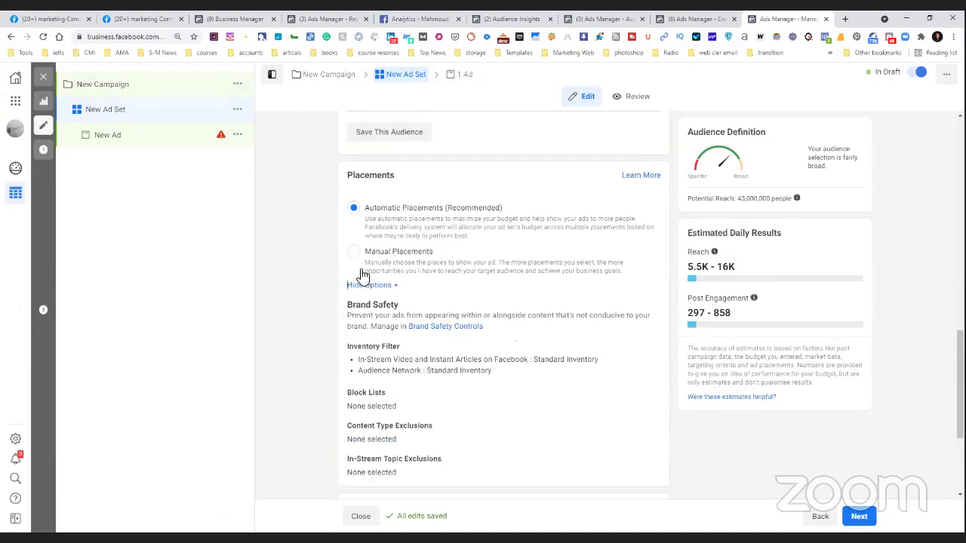
left_click(393, 254)
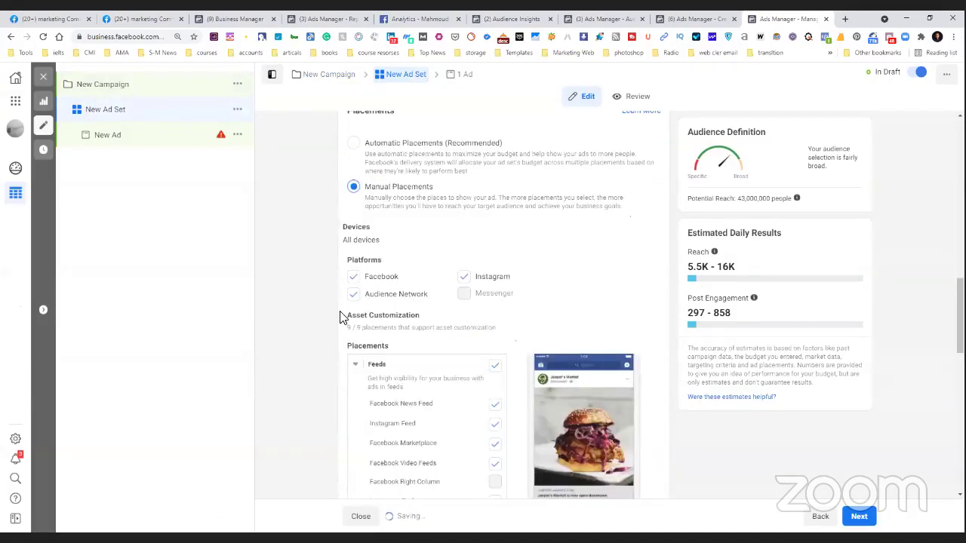
Step: Limit the manual placements to Instagram by deselecting the Facebook and Audience Network platforms
scroll(337, 320, "down", 2)
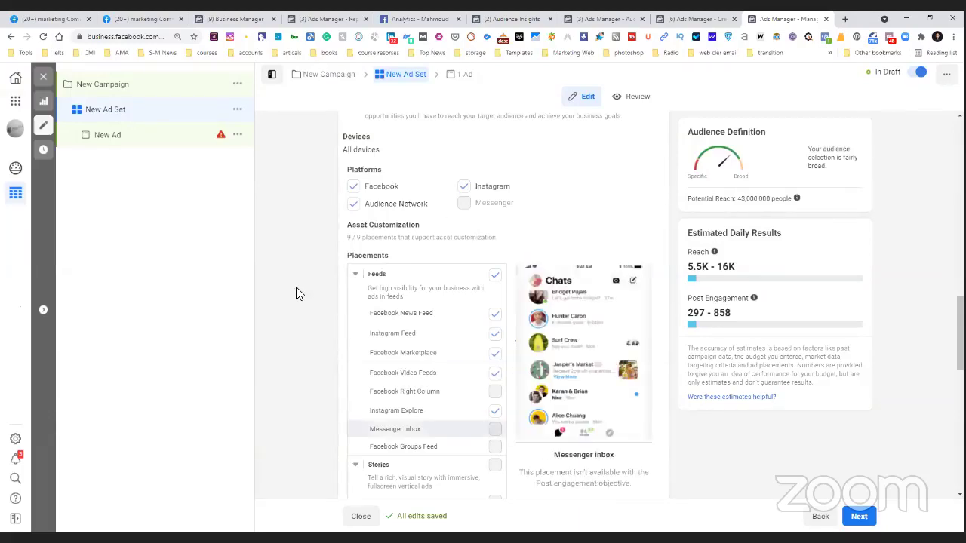
scroll(296, 293, "up", 2)
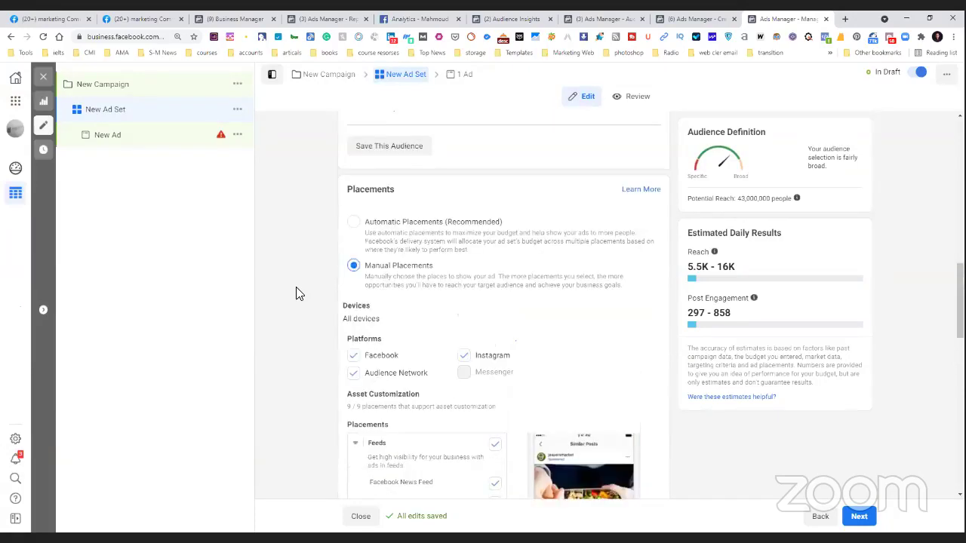
scroll(296, 294, "up", 3)
scroll(296, 293, "down", 10)
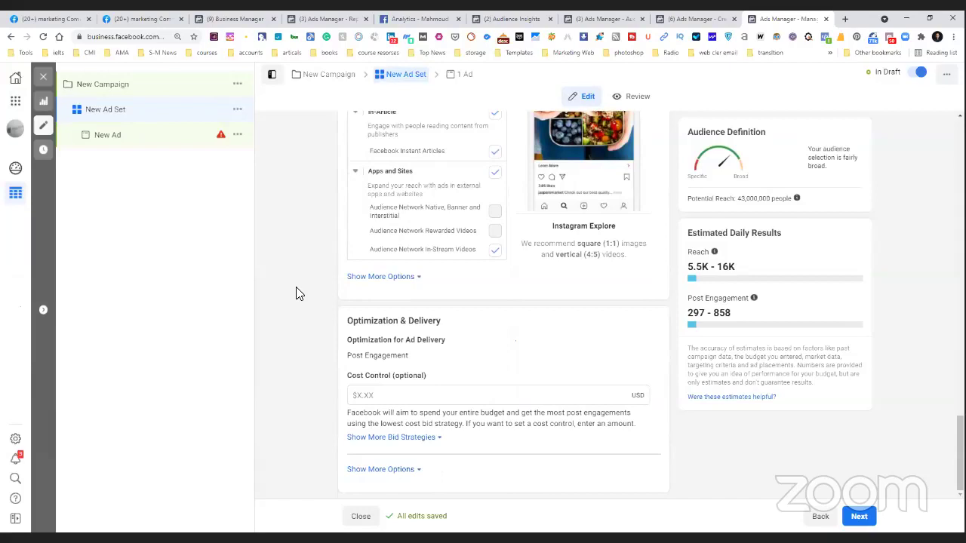
scroll(296, 293, "up", 1)
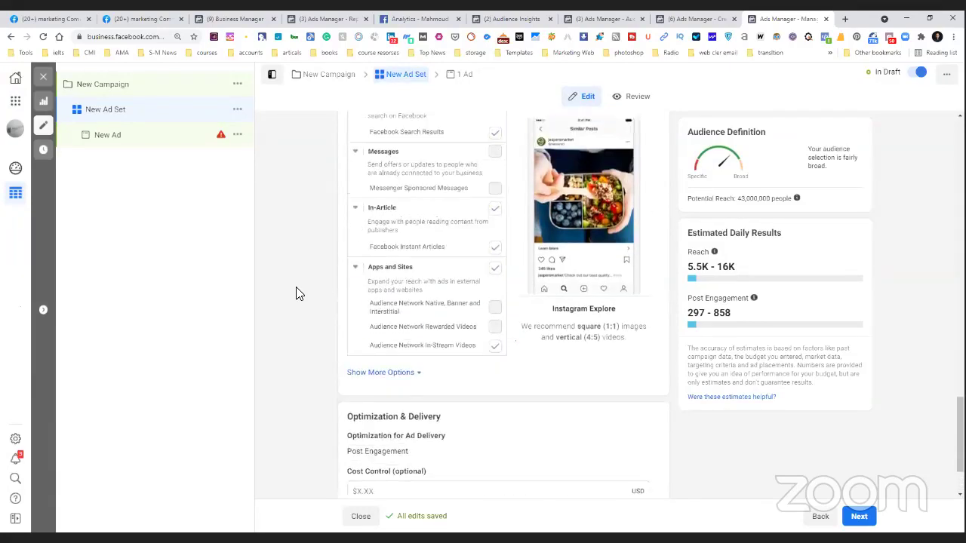
scroll(296, 293, "up", 6)
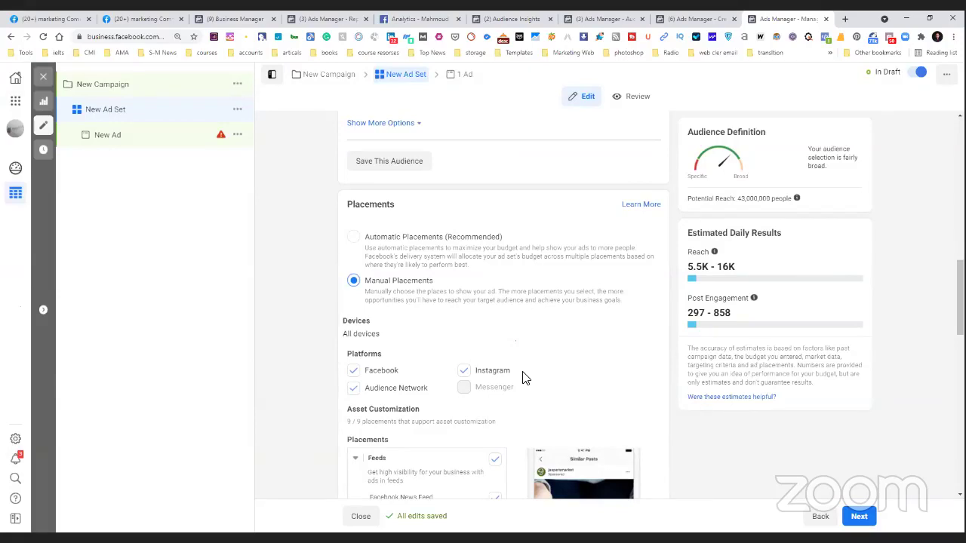
left_click(381, 371)
left_click(353, 388)
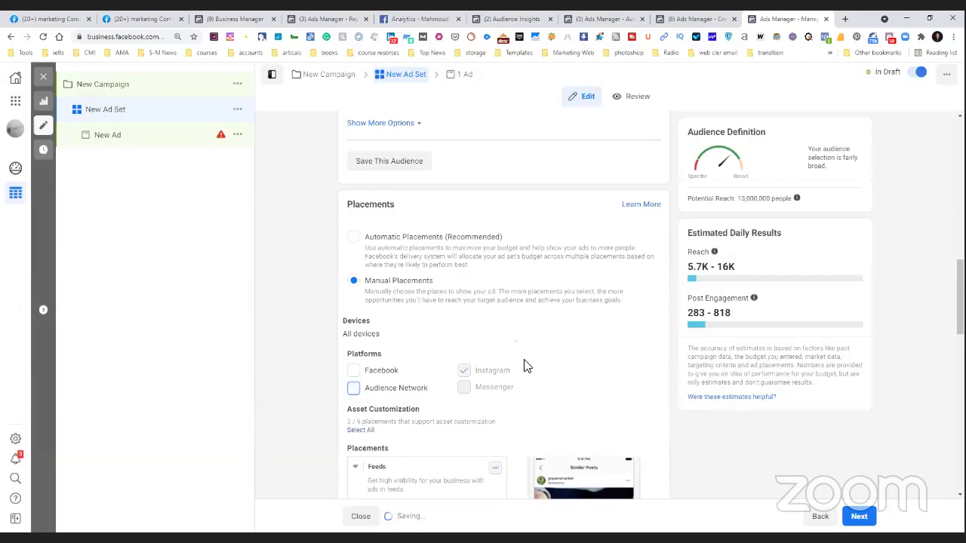
Step: Continue to the ad and check its Instagram account choices, keeping Use selected Page, and return to the ad set
scroll(527, 366, "down", 1)
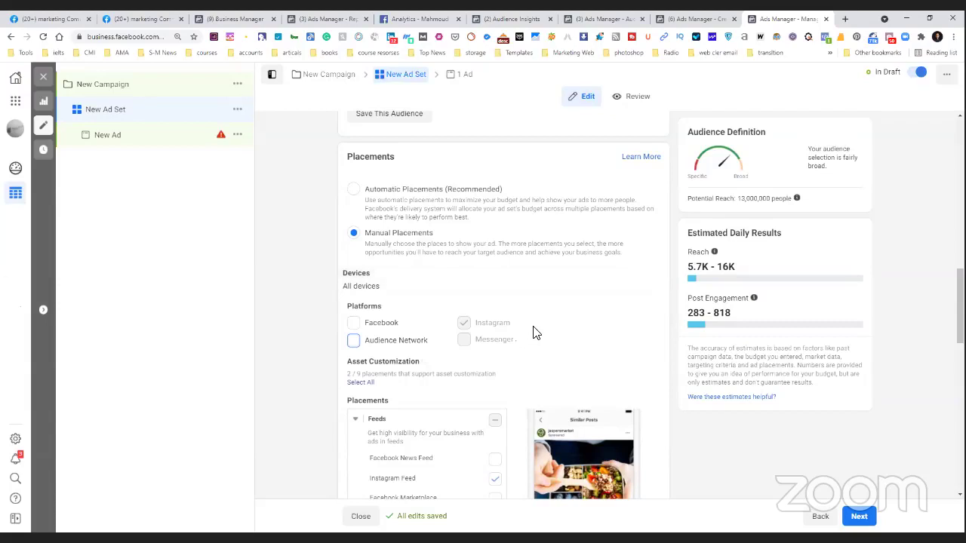
scroll(716, 460, "down", 1)
scroll(849, 520, "down", 4)
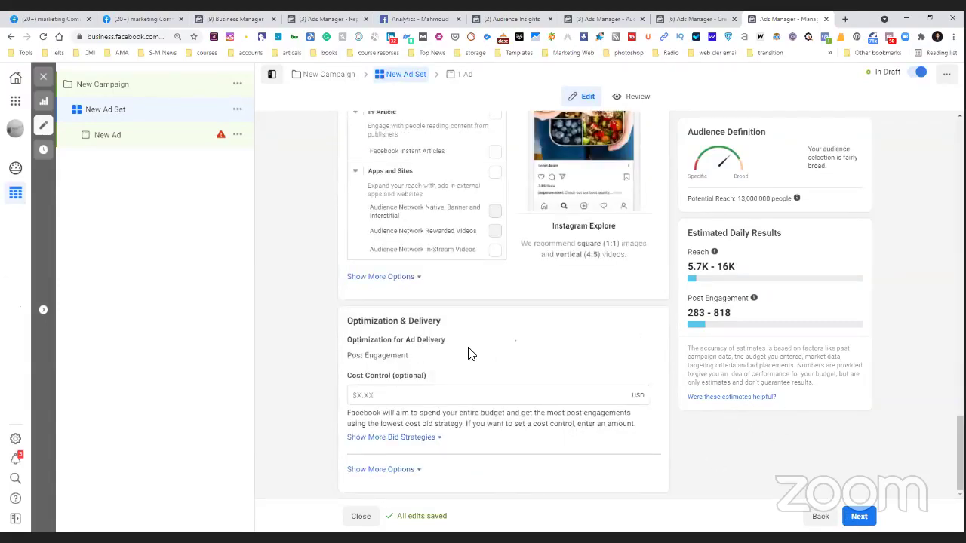
left_click(458, 274)
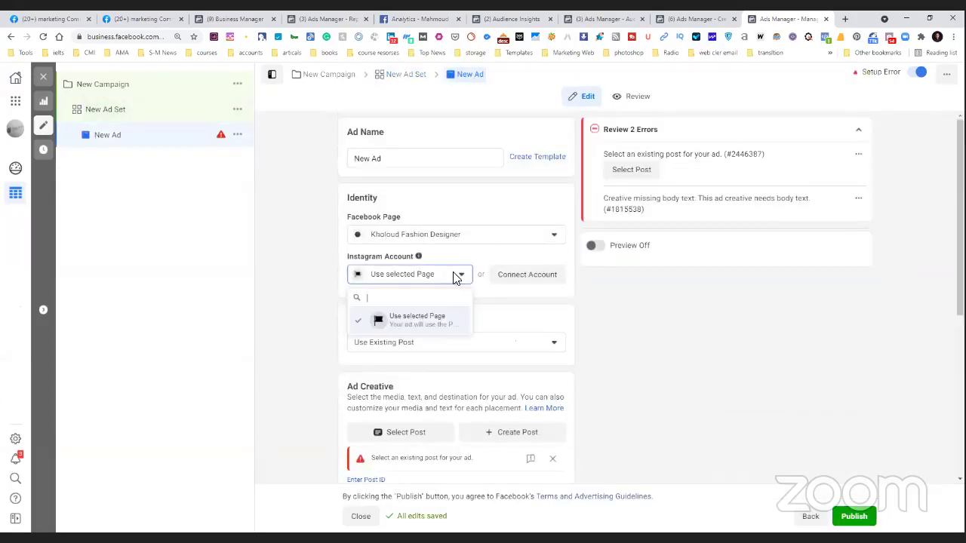
left_click(421, 327)
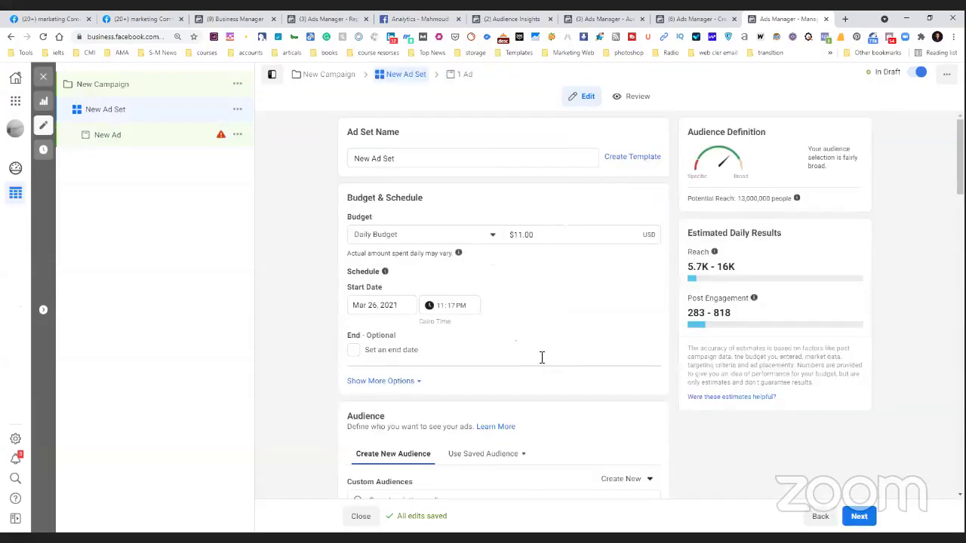
Step: Examine the ad set's Audience, Placements and Optimization & Delivery sections and return to Budget & Schedule
scroll(541, 361, "down", 3)
scroll(540, 362, "up", 2)
scroll(540, 362, "down", 5)
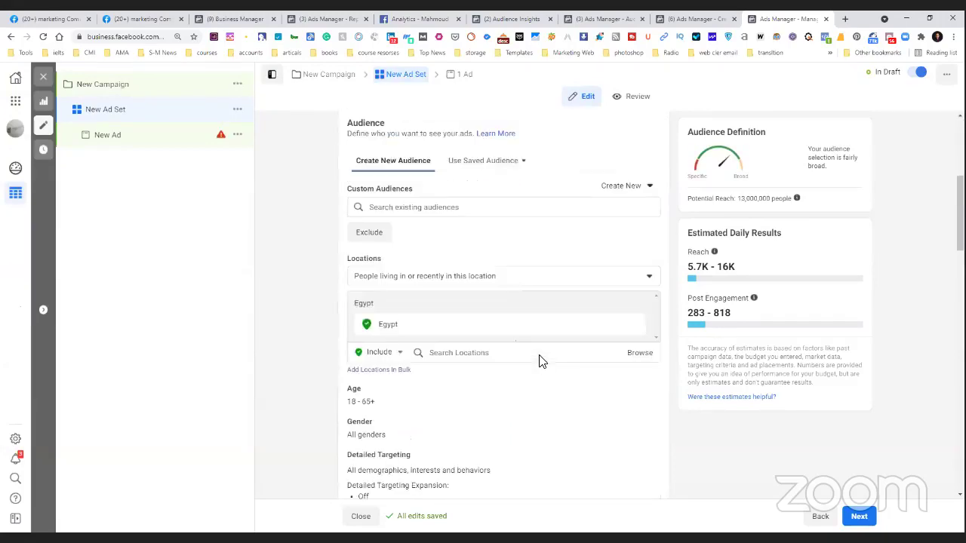
scroll(541, 361, "down", 3)
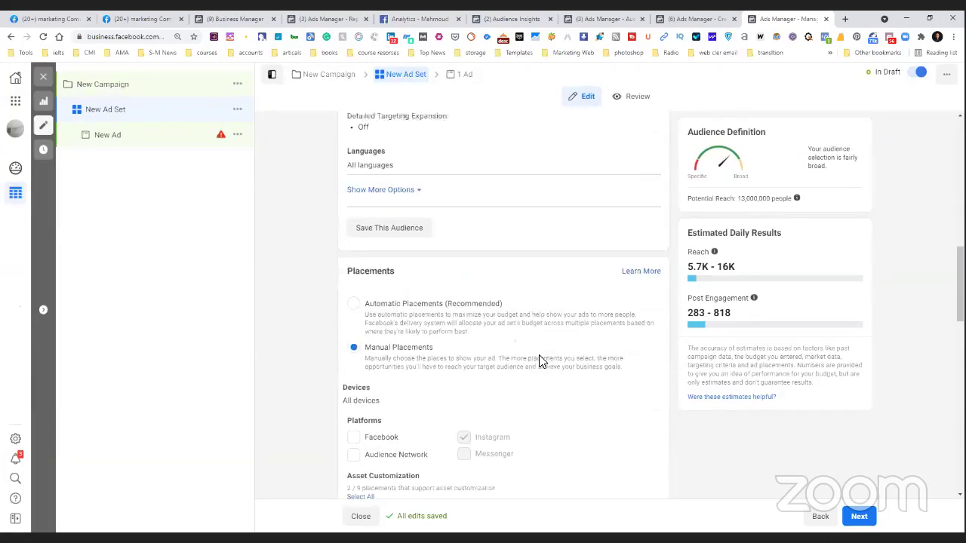
scroll(540, 362, "down", 1)
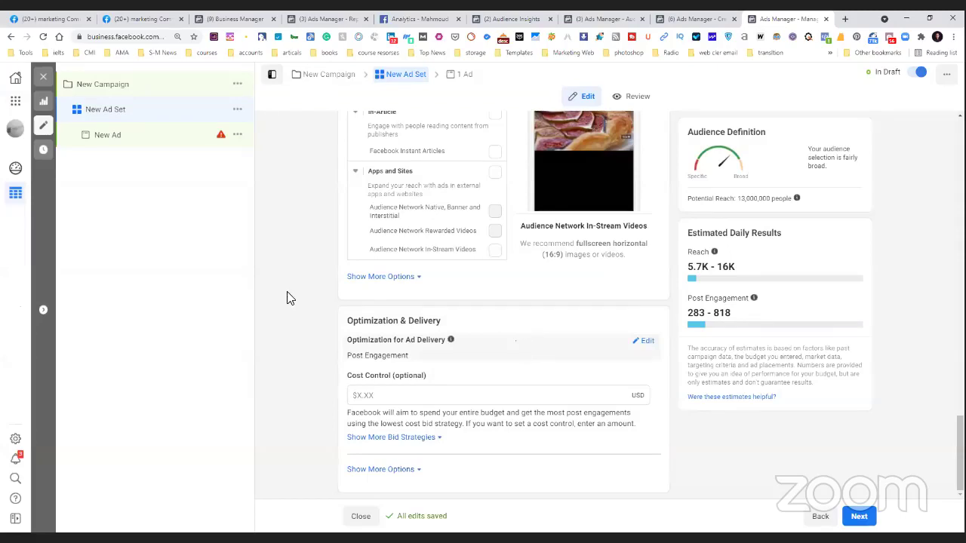
scroll(291, 300, "up", 1)
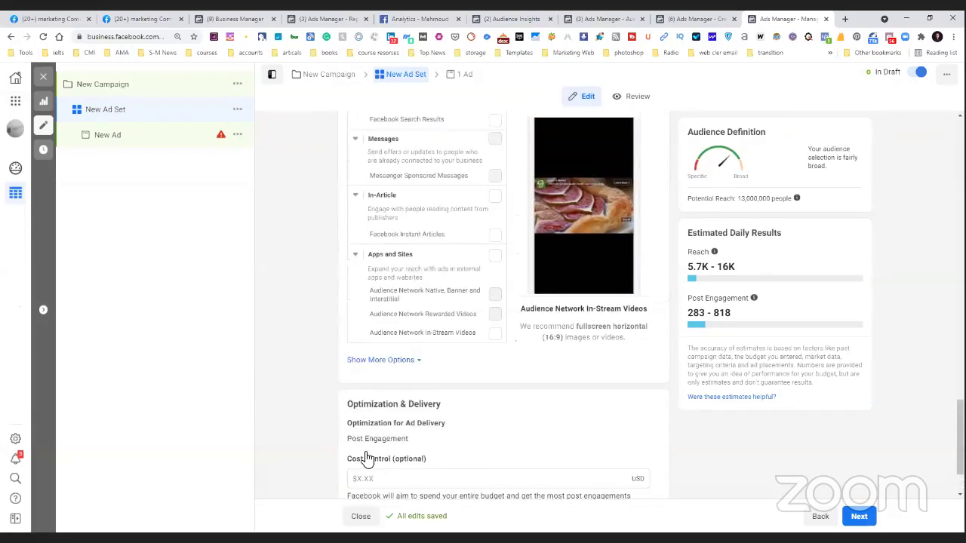
scroll(366, 458, "up", 5)
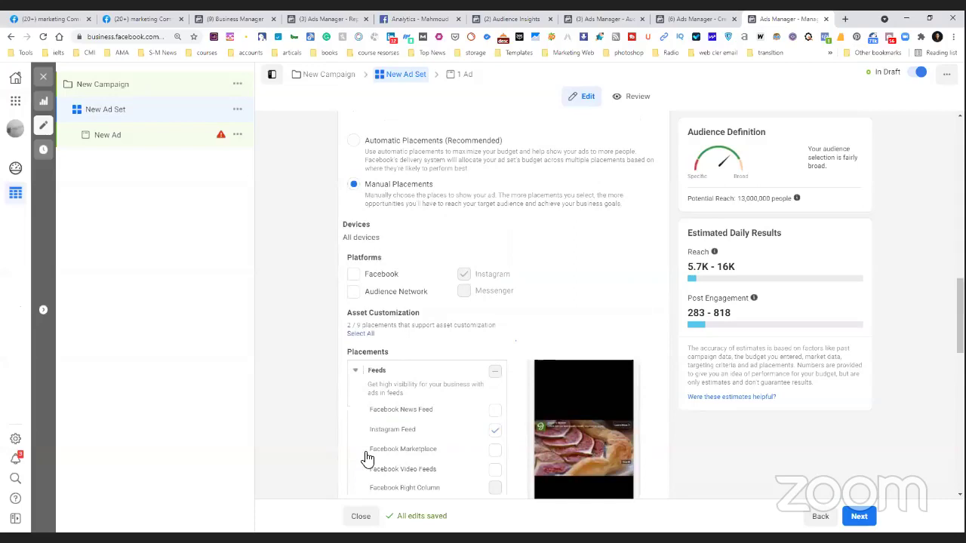
scroll(367, 458, "up", 2)
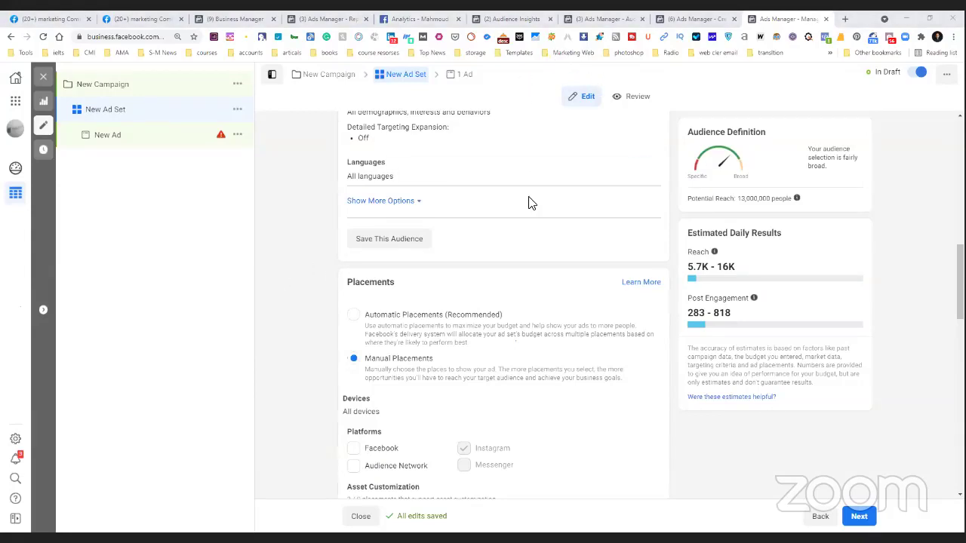
scroll(528, 203, "up", 3)
scroll(528, 203, "up", 5)
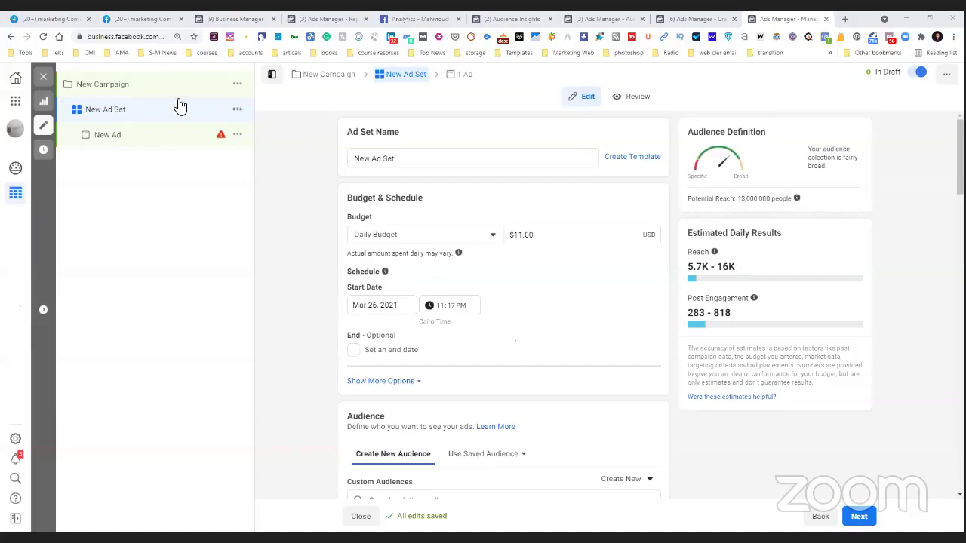
Step: Look through the business tools, view the Brand Collabs Manager landing page and return to the ad set in Ads Manager
left_click(16, 103)
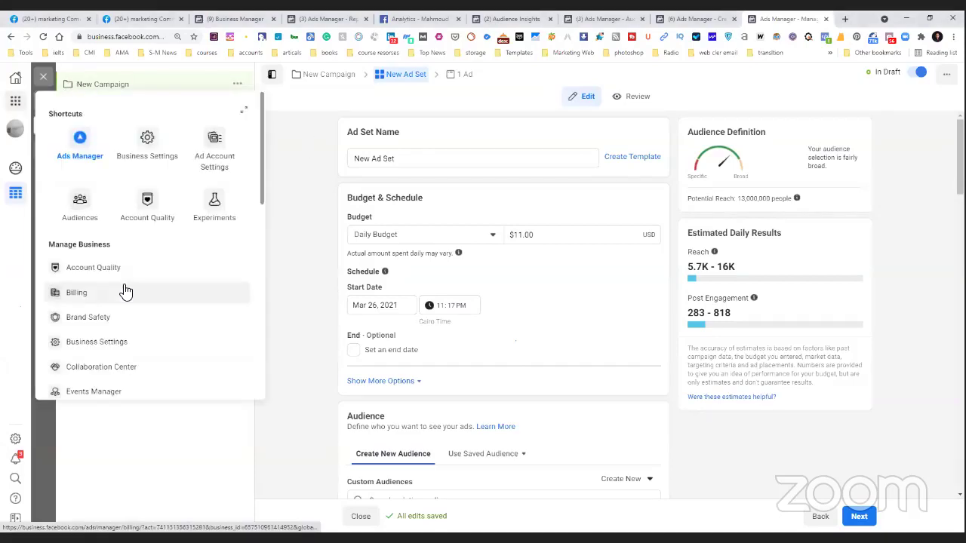
scroll(125, 290, "down", 5)
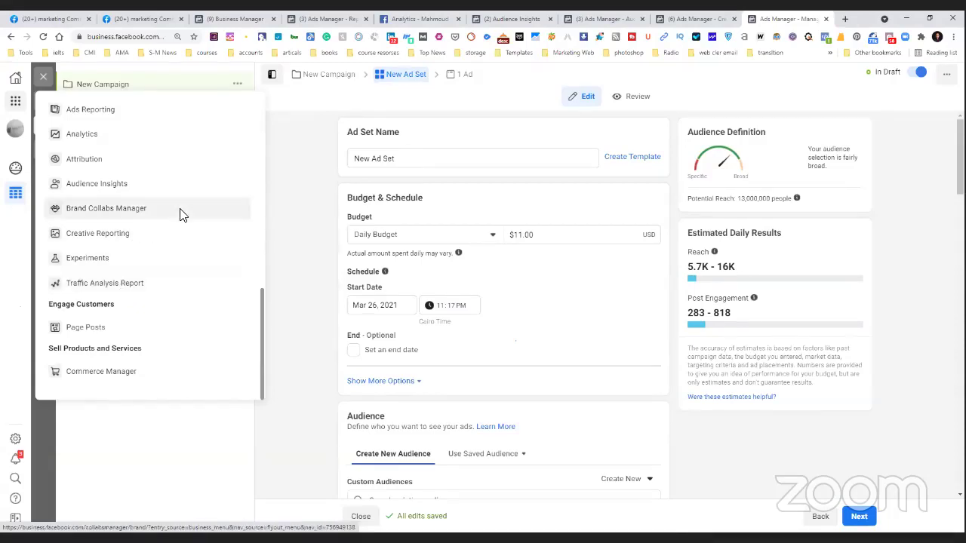
left_click(141, 208)
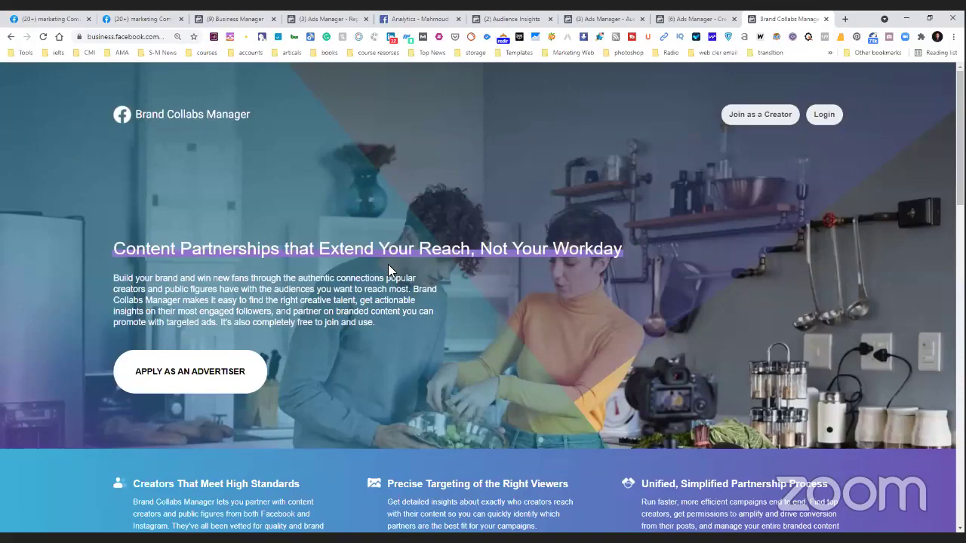
key("alt+Left")
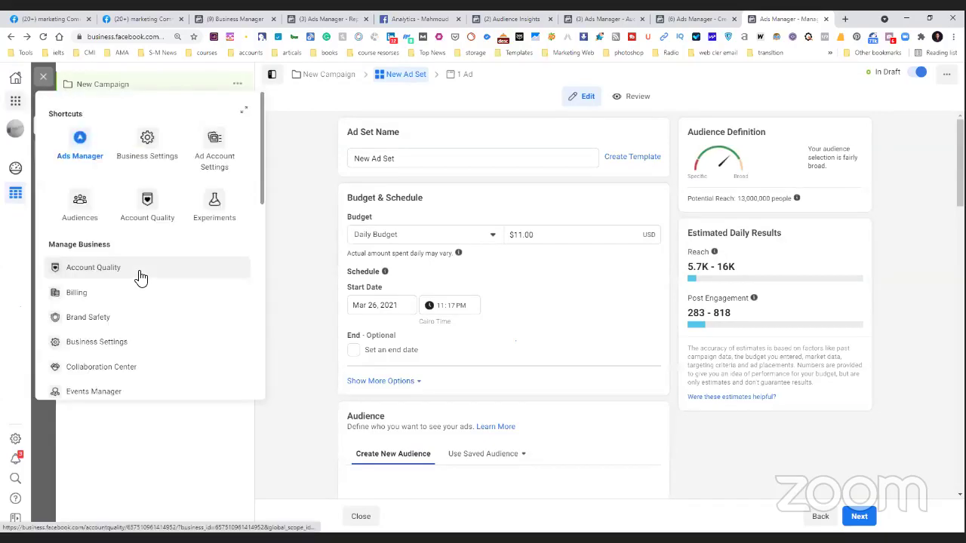
Step: Open the Collaboration Center, view its Discover section and browse to the Retail Partner Directory
scroll(138, 276, "down", 2)
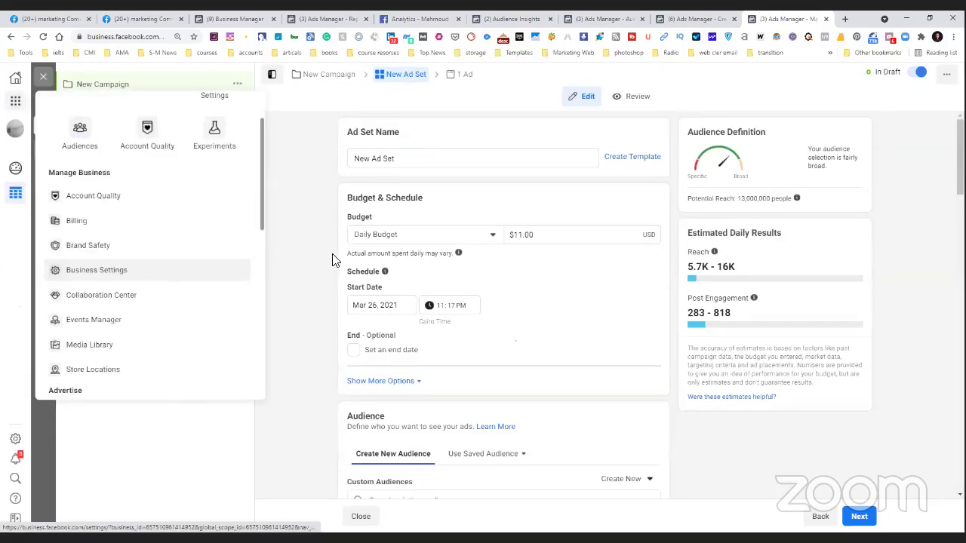
left_click(460, 290)
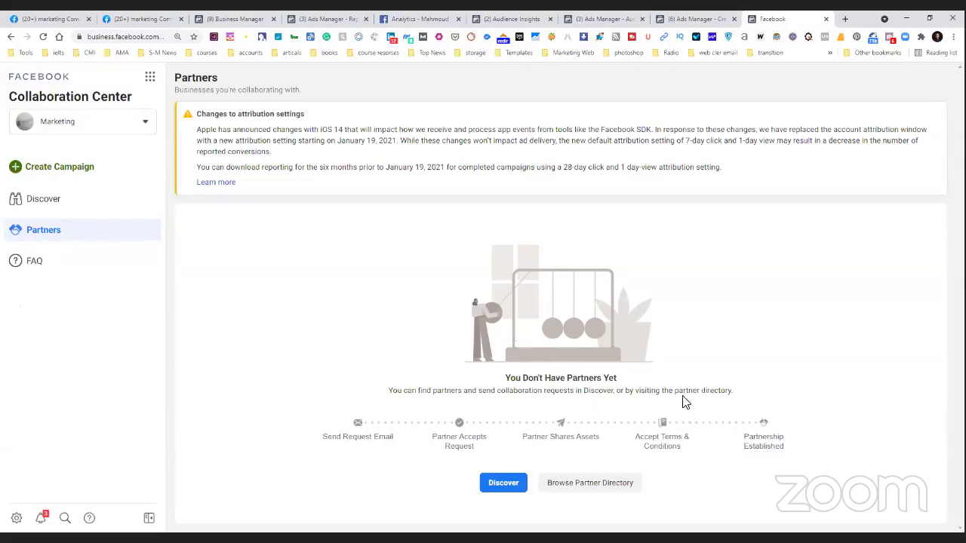
left_click(505, 485)
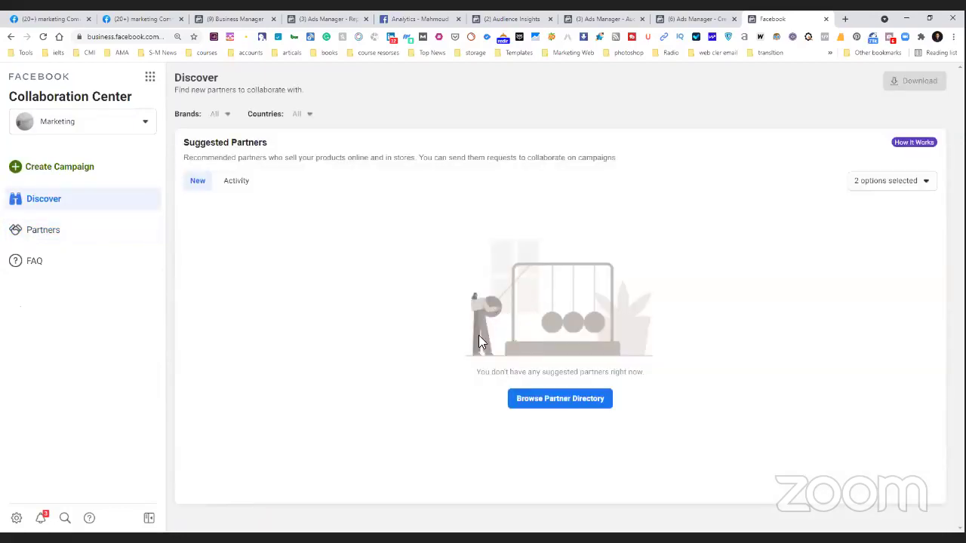
left_click(560, 399)
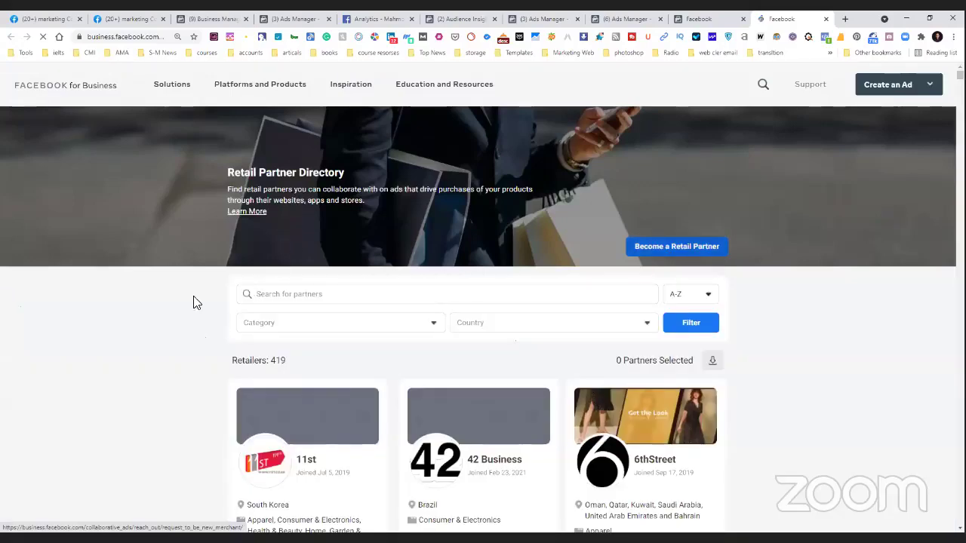
Step: Search the Retail Partner Directory for "cr", clear the search and run it again
scroll(274, 159, "down", 2)
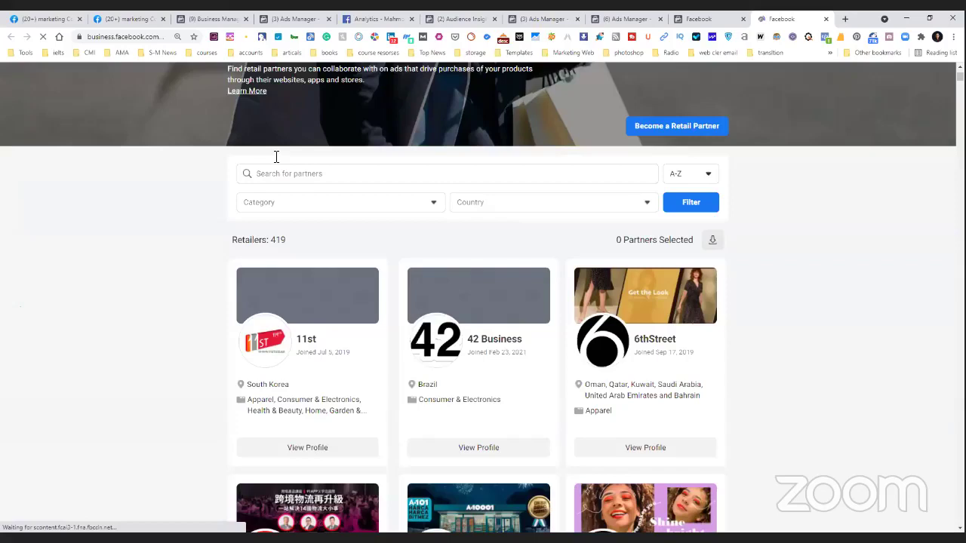
scroll(276, 157, "down", 1)
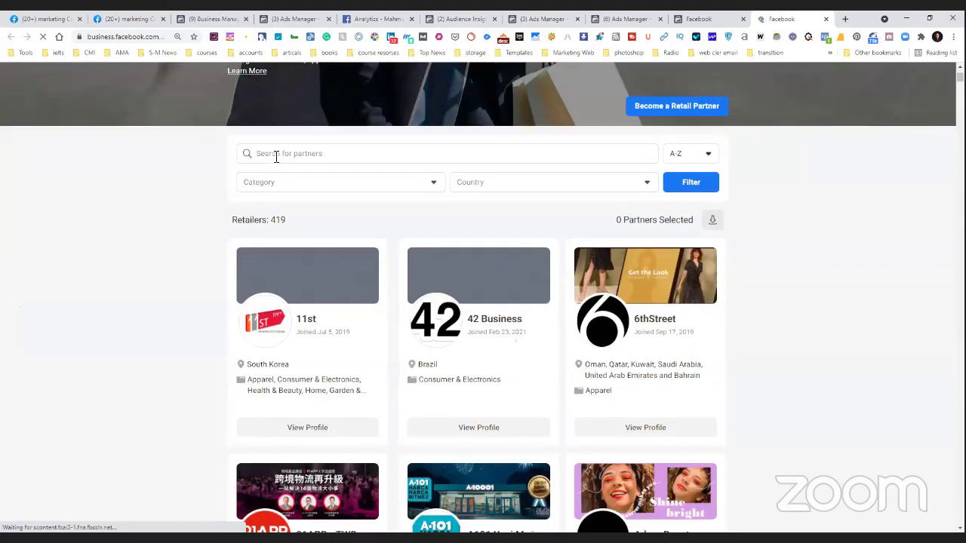
left_click(276, 154)
type("cr")
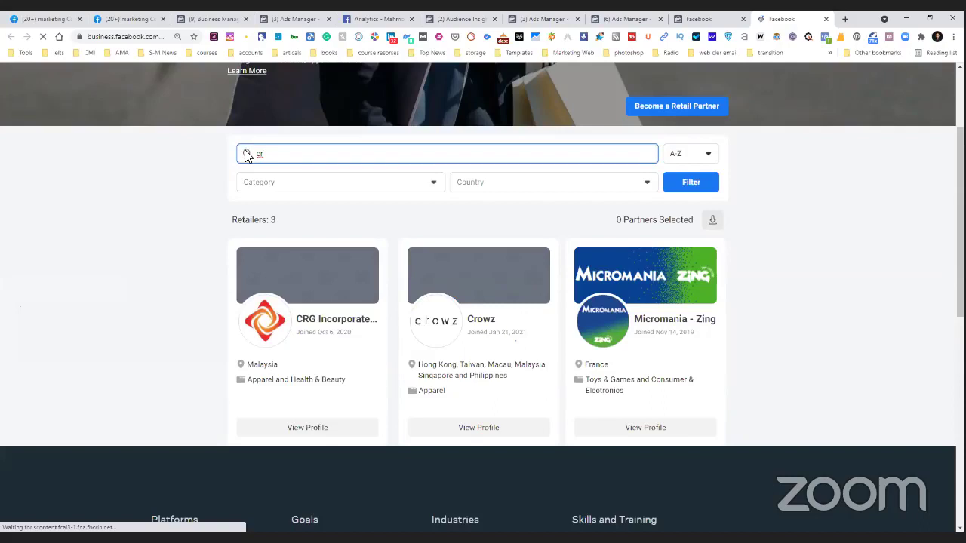
key("BackSpace")
key("BackSpace")
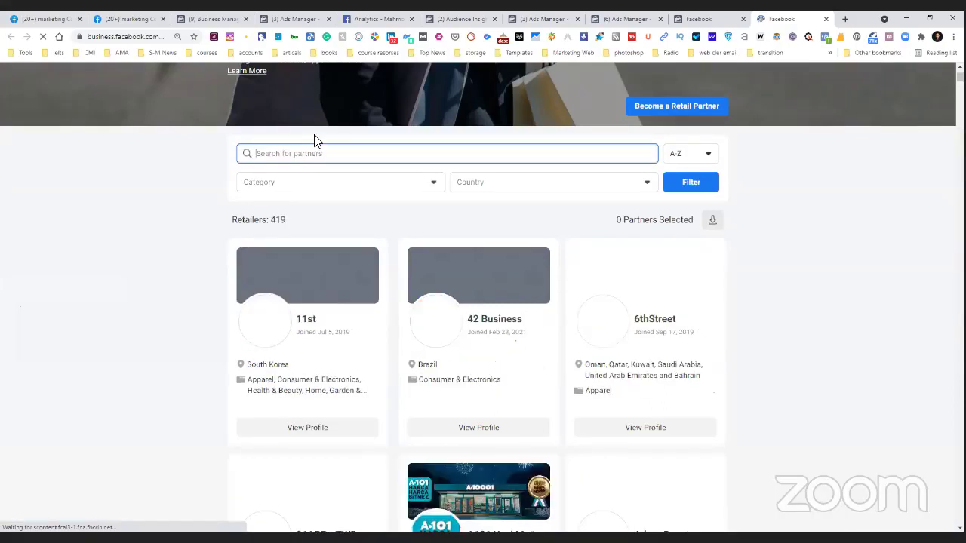
type("cr")
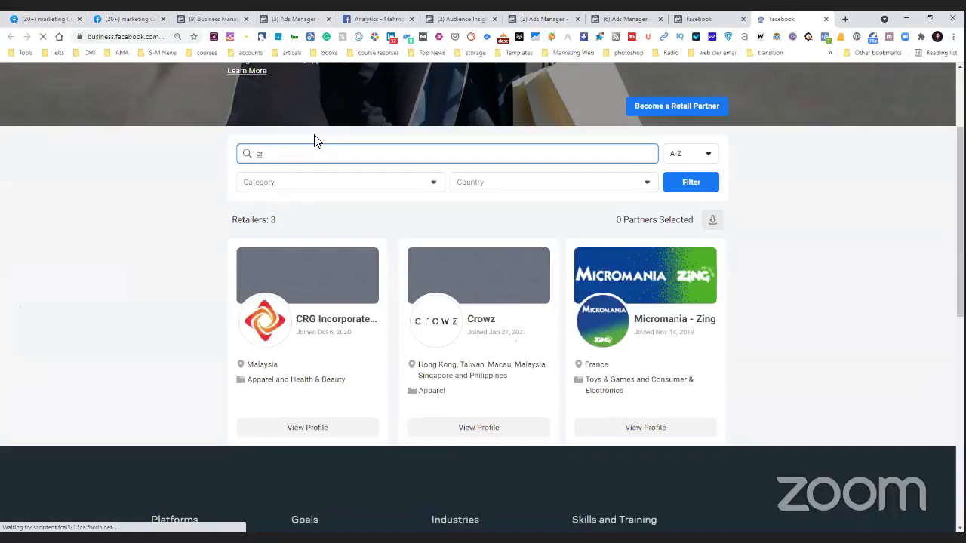
Step: Search the Retail Partner Directory for "cr7" and clear the search
type("7")
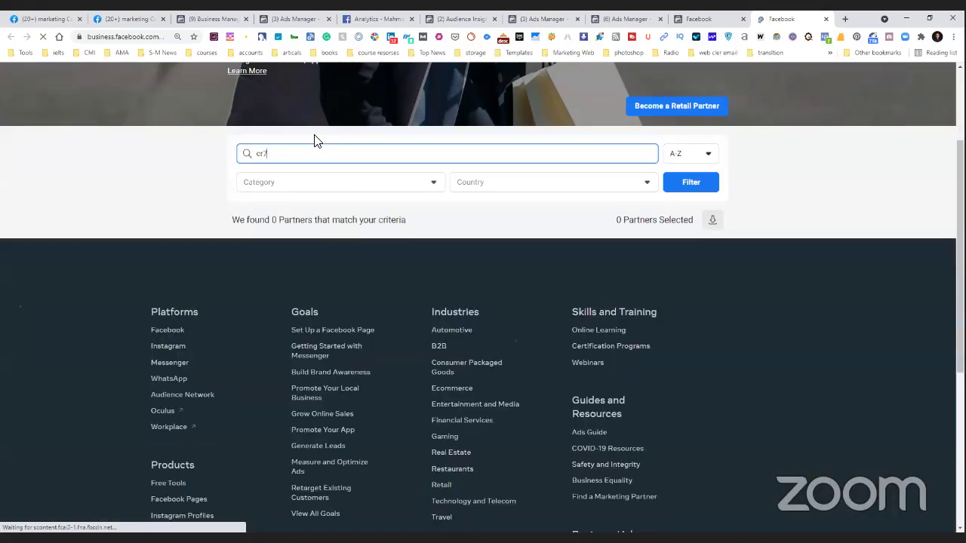
key("BackSpace")
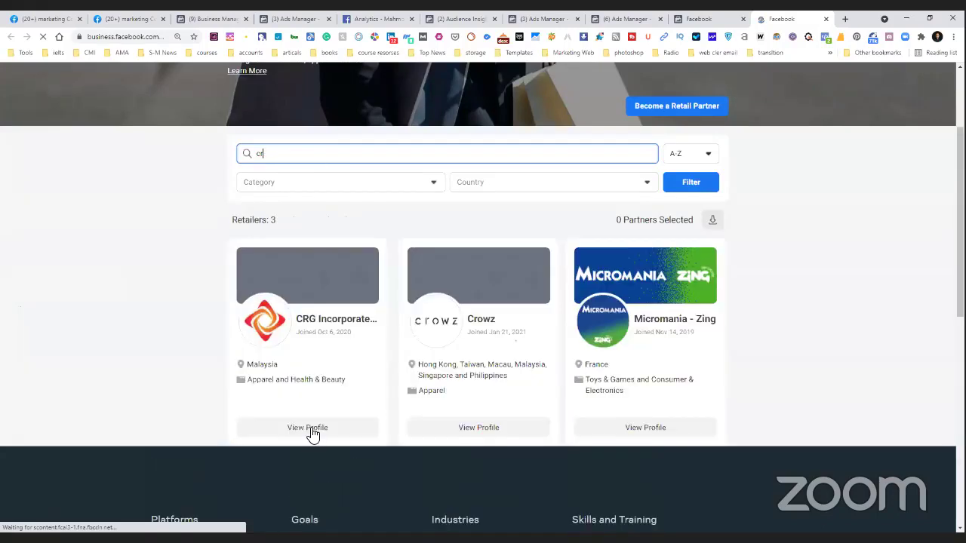
key("BackSpace")
key("BackSpace")
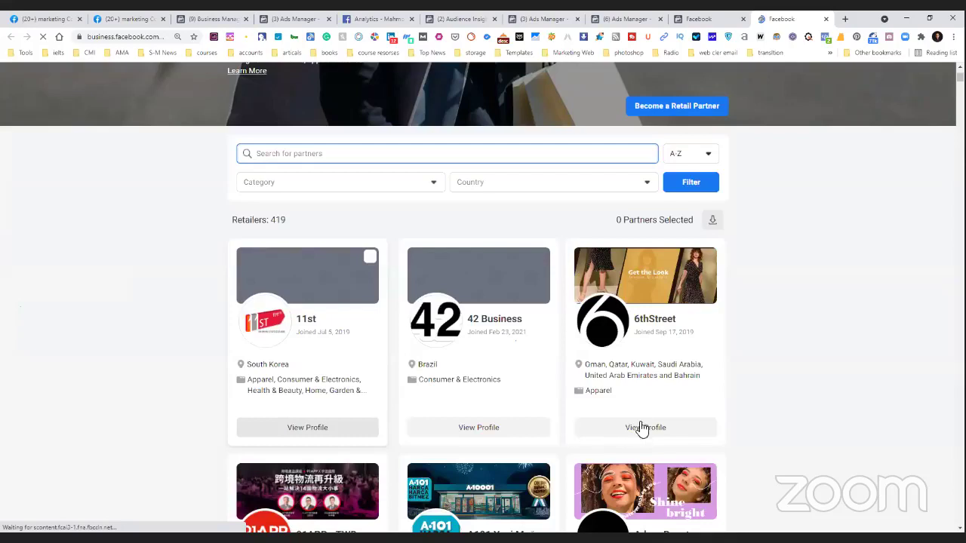
Step: View the retailer profile of 11st, close it and look over the Retail Partner Directory listing
left_click(615, 440)
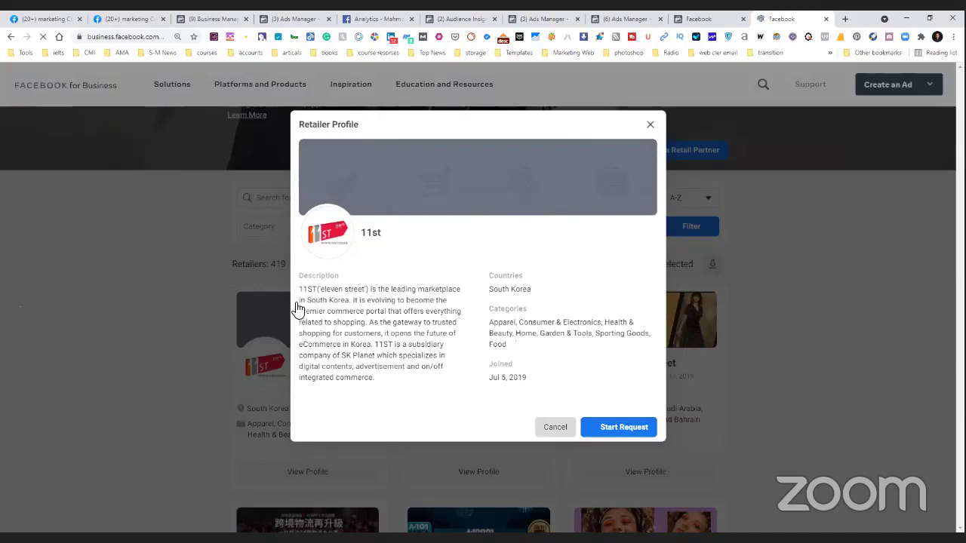
key("Escape")
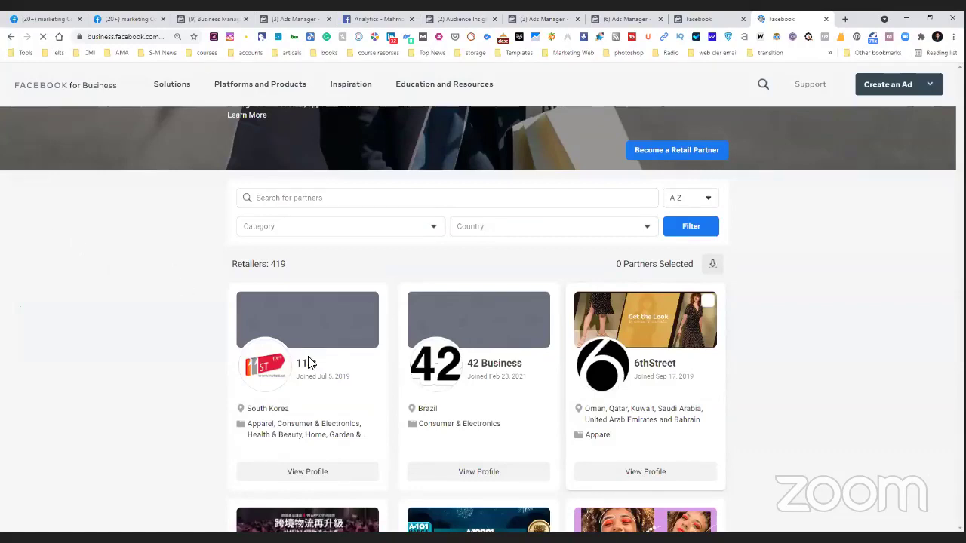
scroll(308, 363, "down", 1)
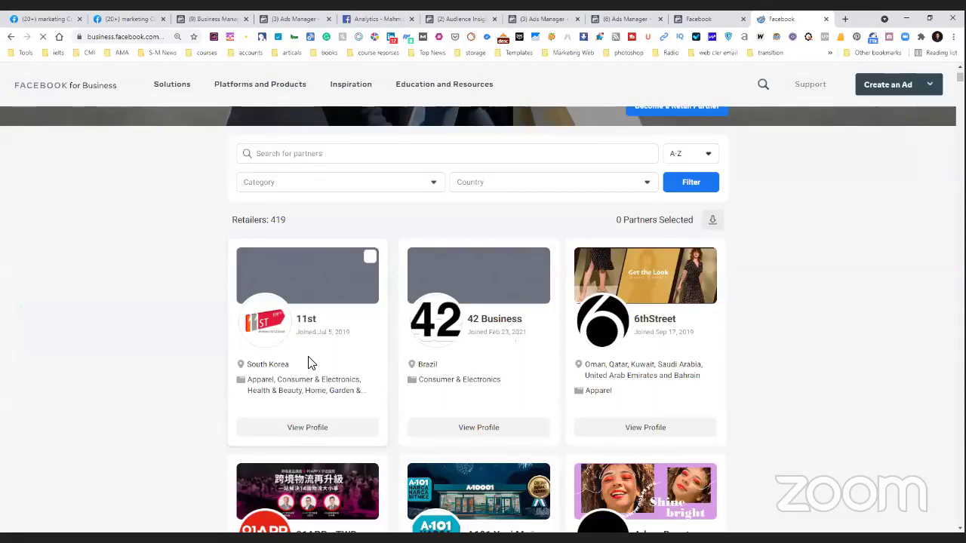
scroll(307, 364, "up", 2)
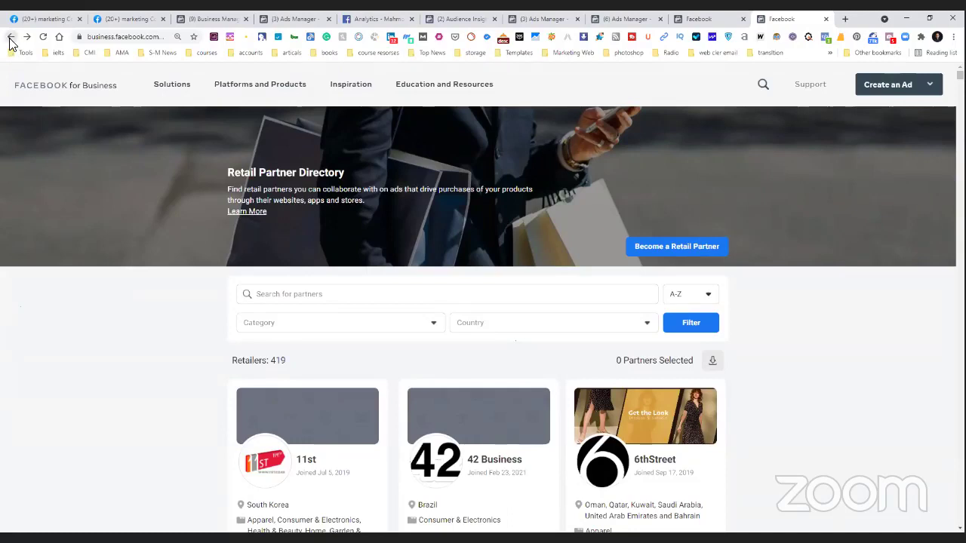
scroll(84, 196, "down", 2)
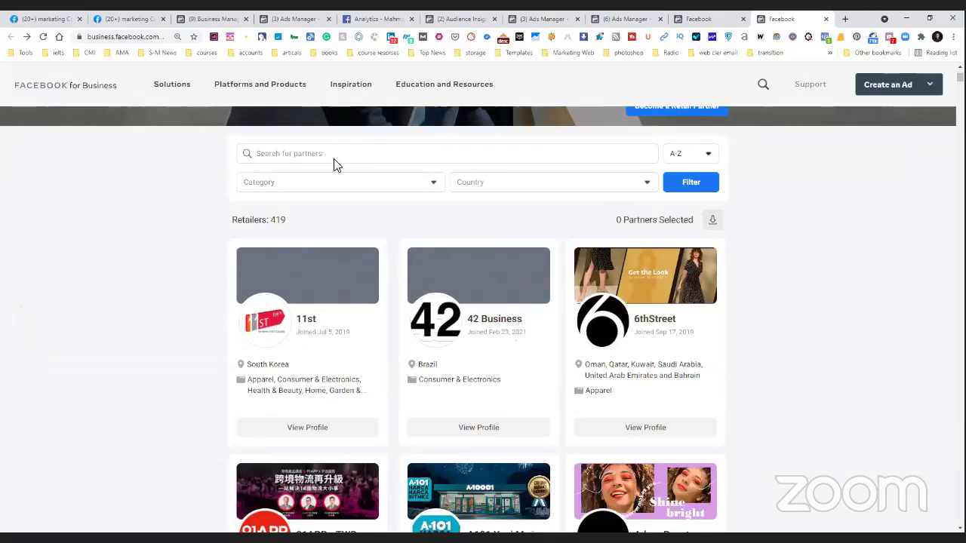
scroll(333, 167, "up", 2)
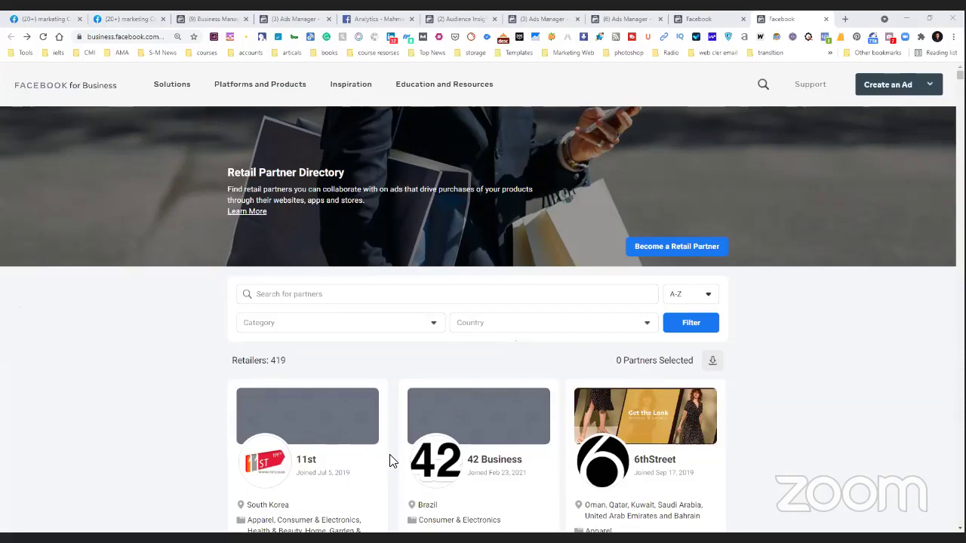
Step: Look through the open Creative Reporting, Audience and Retail Partner Directory pages and return to the Collaboration Center's Discover page
left_click(723, 17)
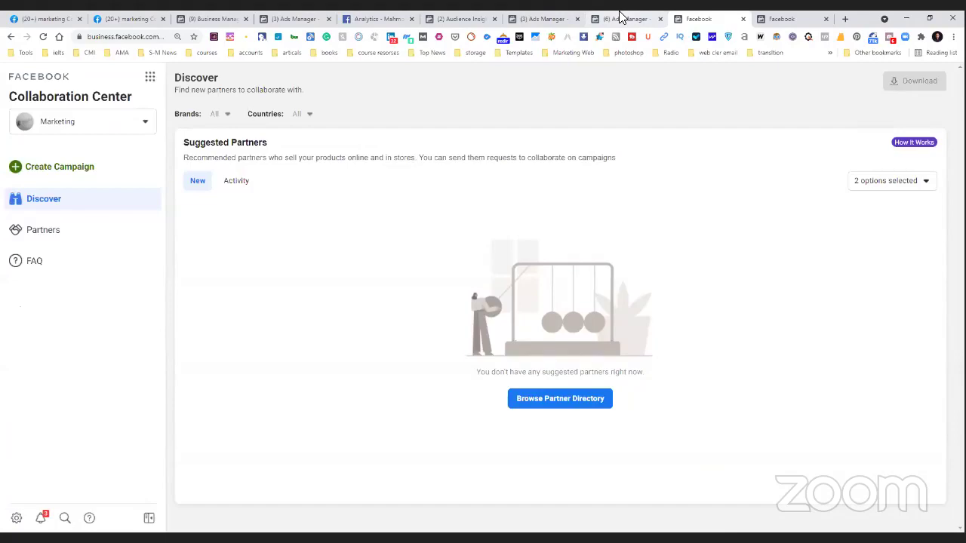
left_click(621, 17)
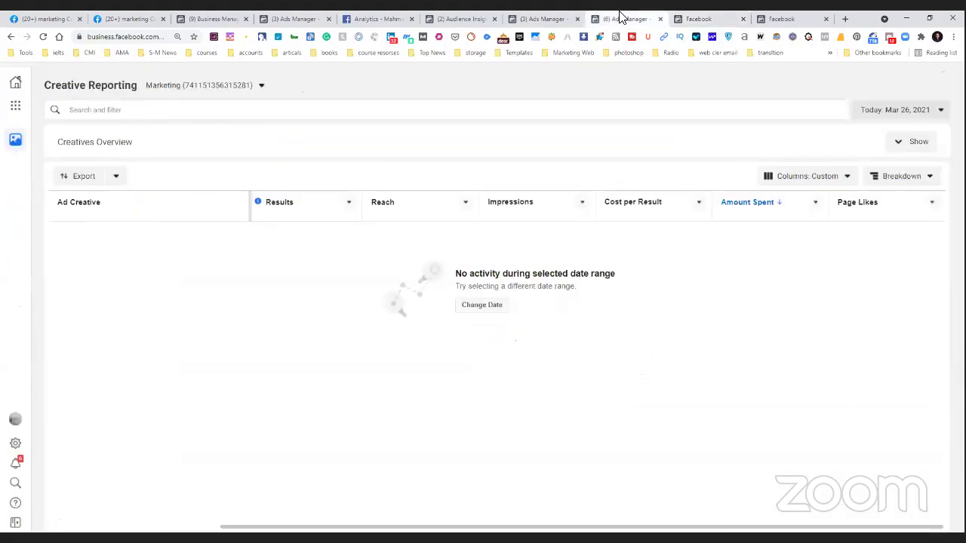
left_click(573, 18)
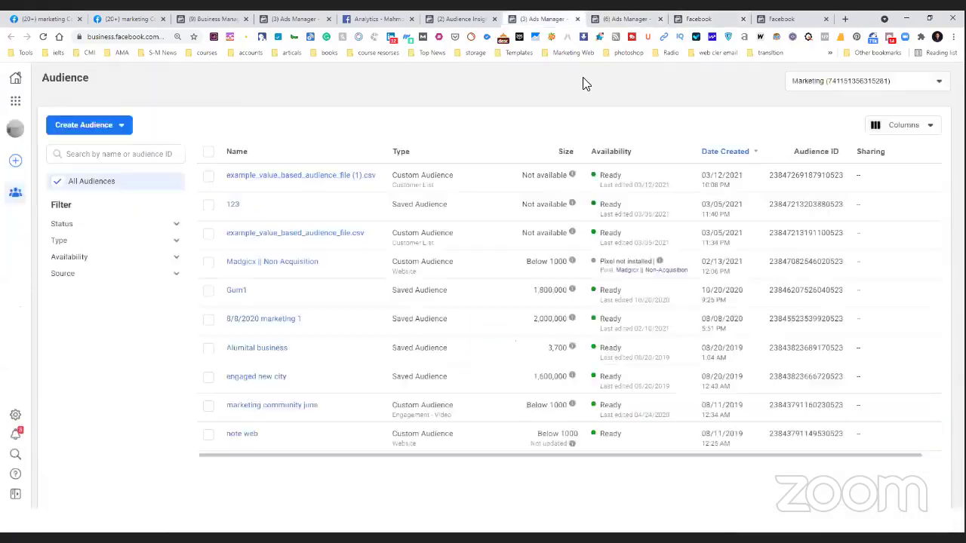
key("ctrl+Tab")
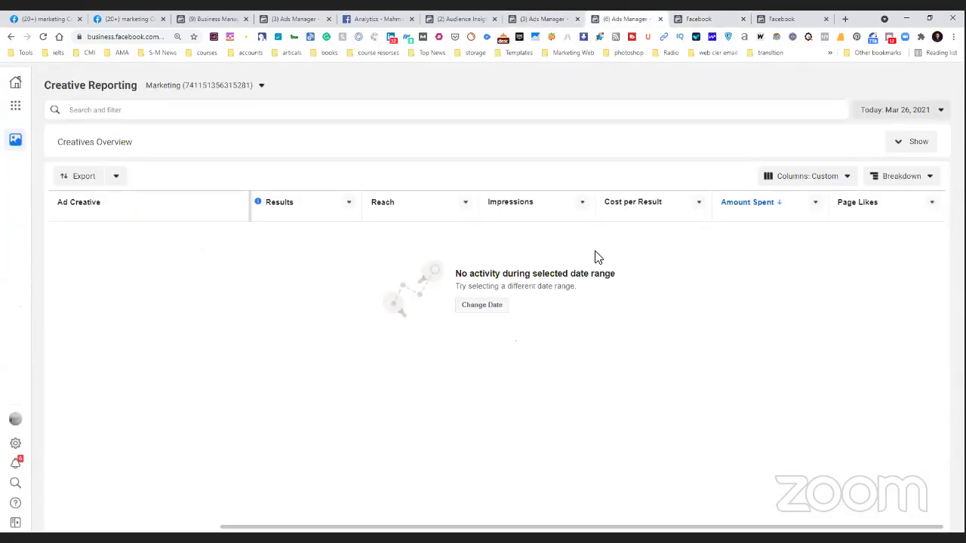
left_click(705, 17)
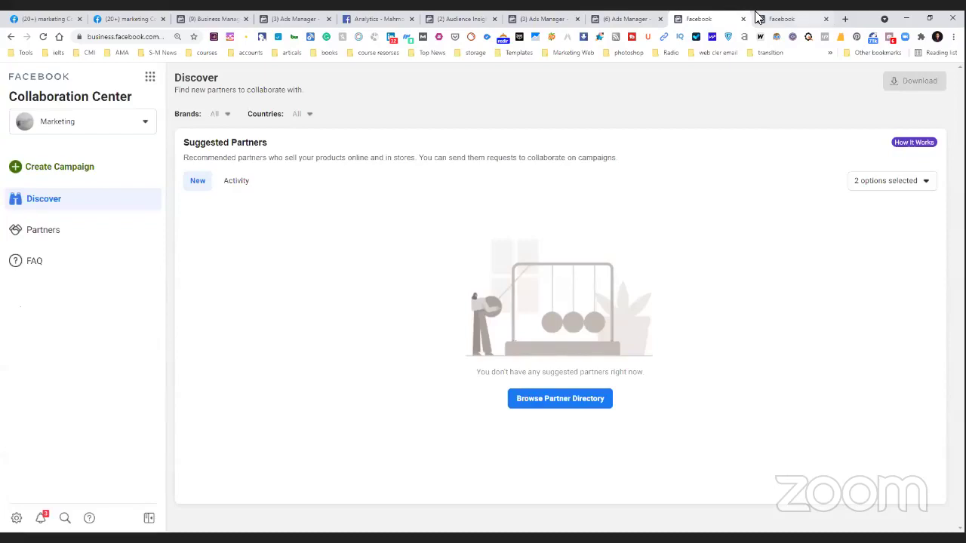
key("ctrl+Tab")
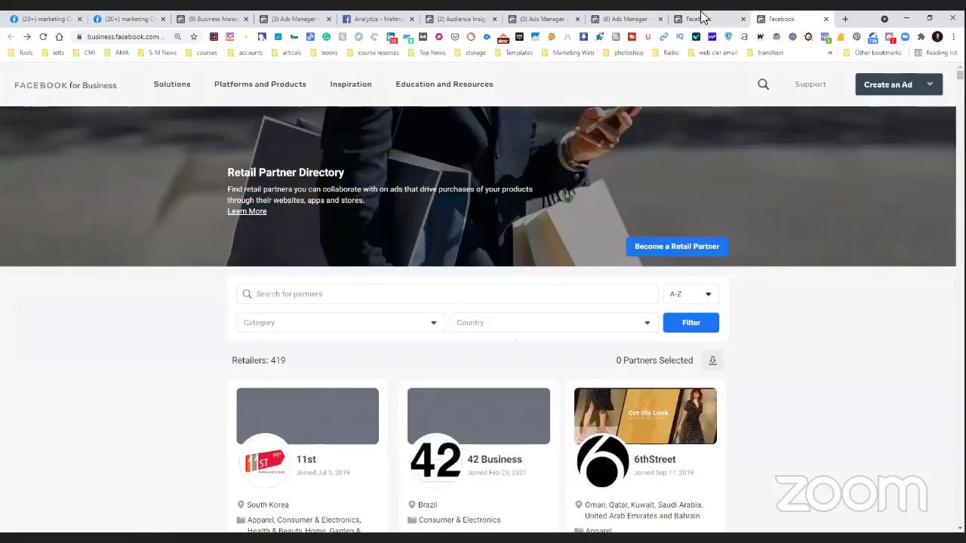
key("ctrl+shift+Tab")
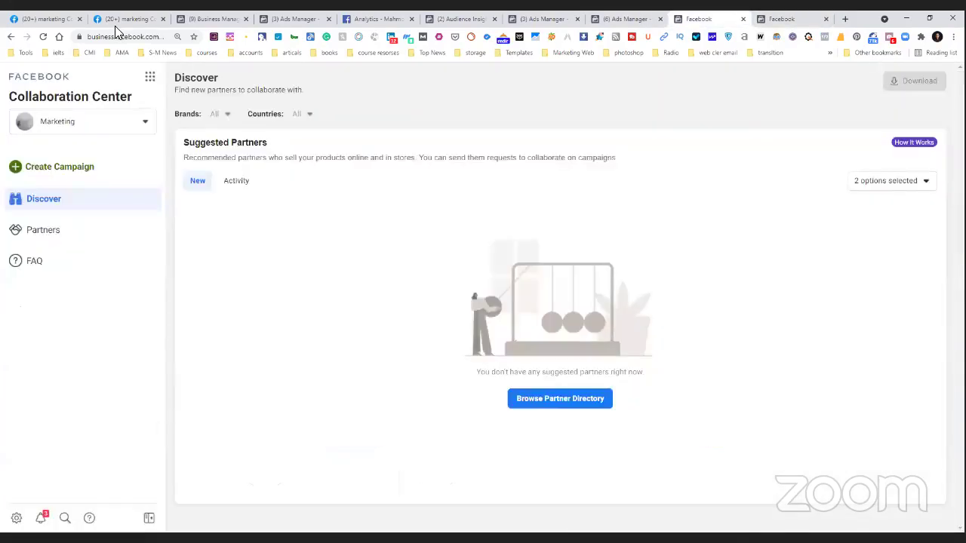
Step: Return to the New Ad Set in Ads Manager and examine its Placements section down to Optimization & Delivery
left_click(10, 38)
left_click(10, 38)
left_click(10, 38)
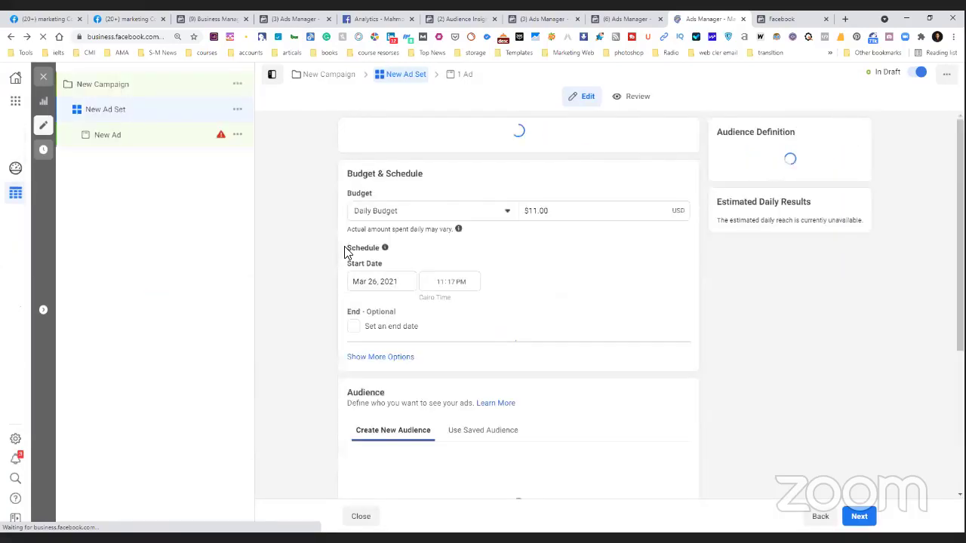
scroll(346, 253, "down", 5)
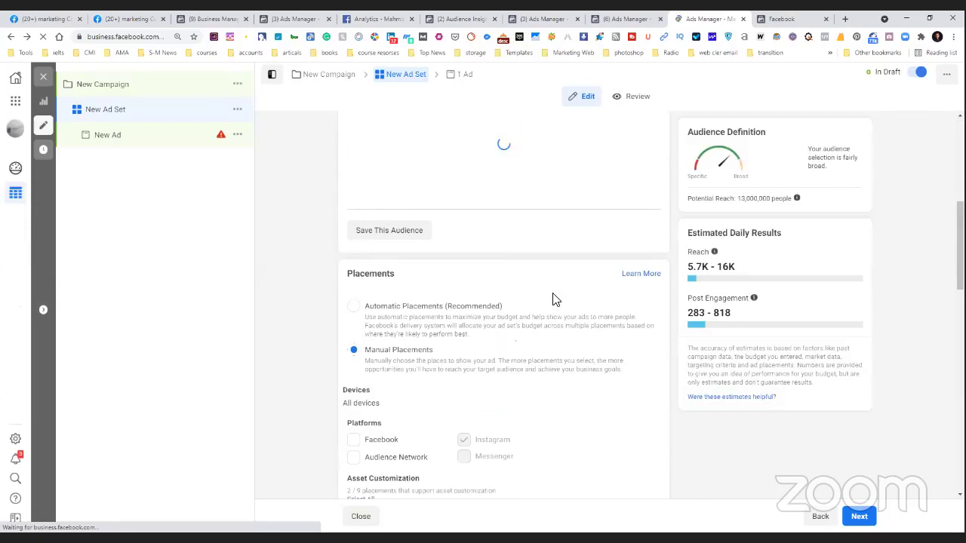
scroll(553, 299, "down", 3)
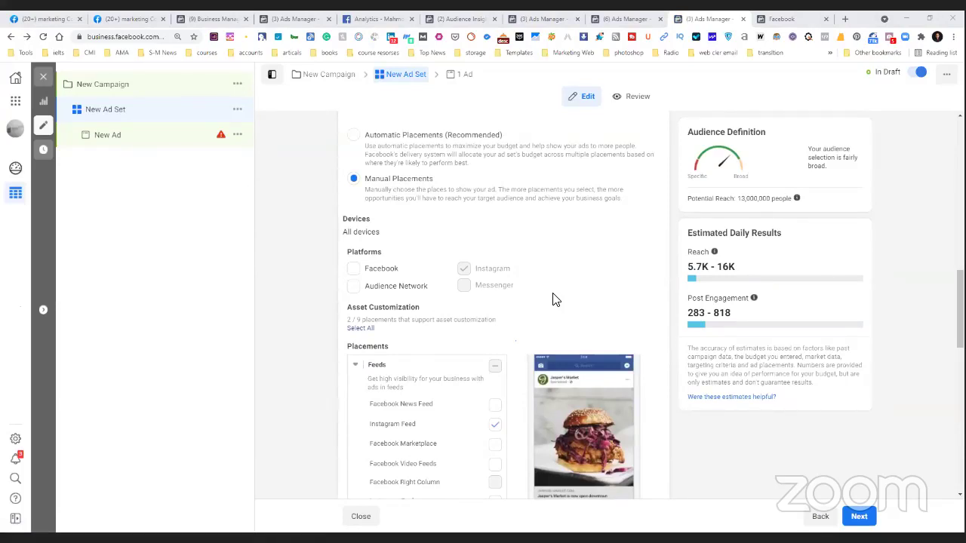
scroll(554, 300, "down", 3)
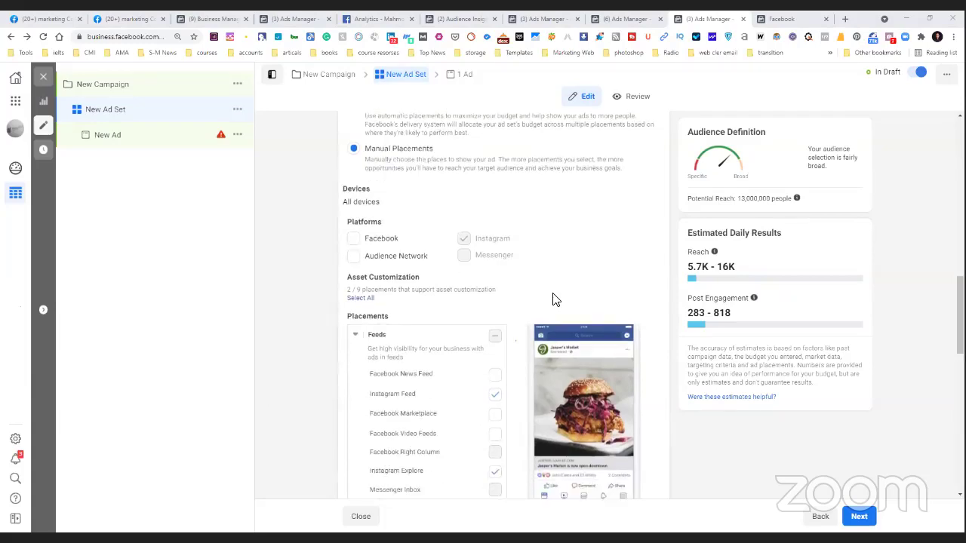
scroll(553, 300, "down", 2)
scroll(554, 300, "down", 3)
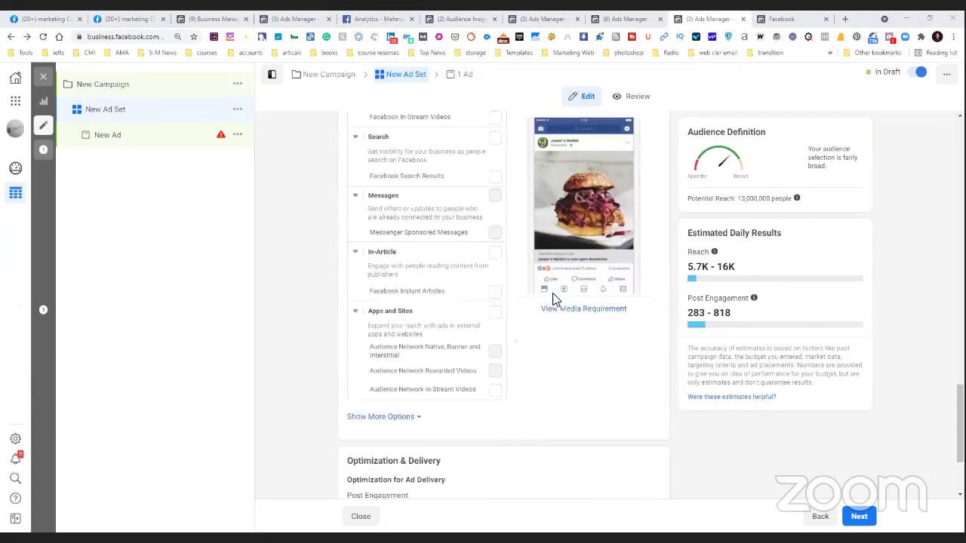
Step: Add Audience Network to the platforms of the ad set's manual placements
scroll(395, 327, "up", 5)
scroll(387, 323, "up", 2)
left_click(367, 320)
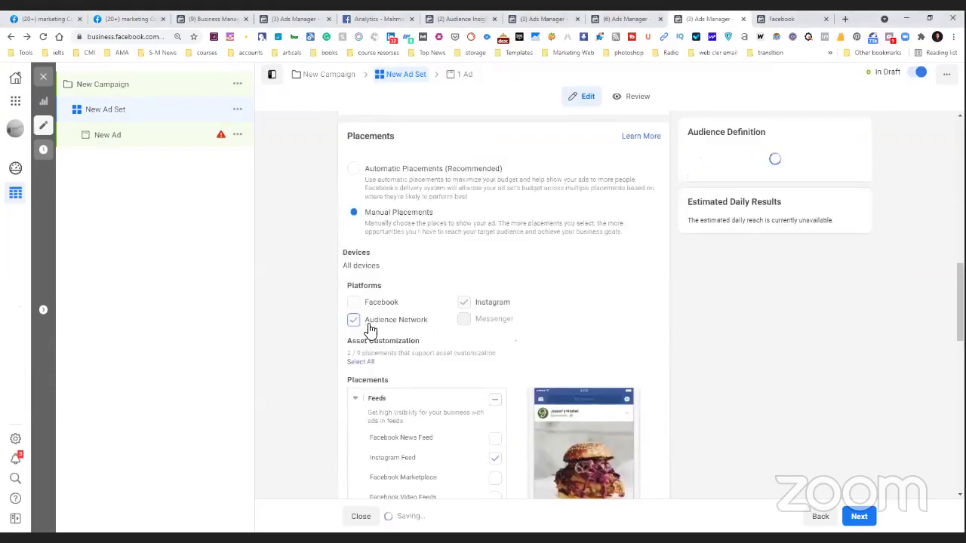
scroll(412, 329, "down", 2)
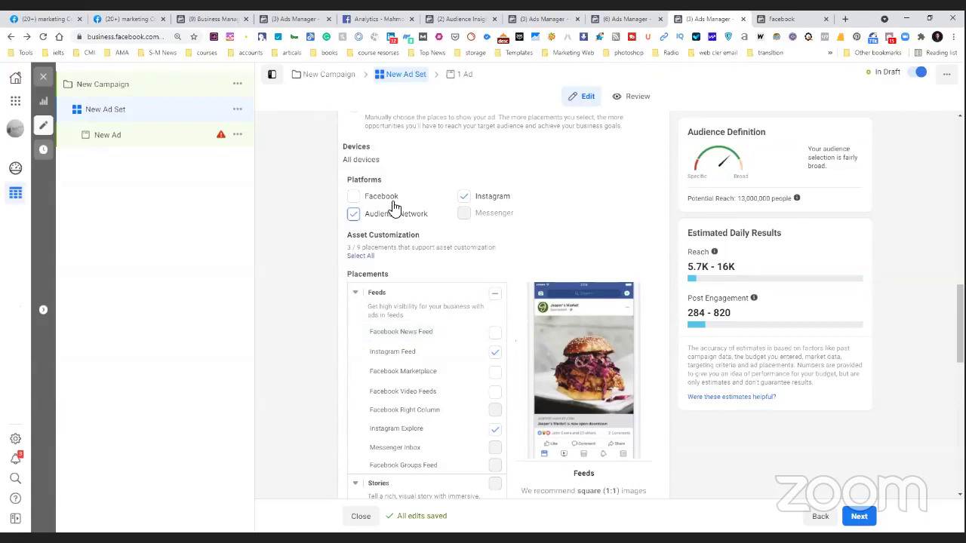
scroll(449, 168, "up", 1)
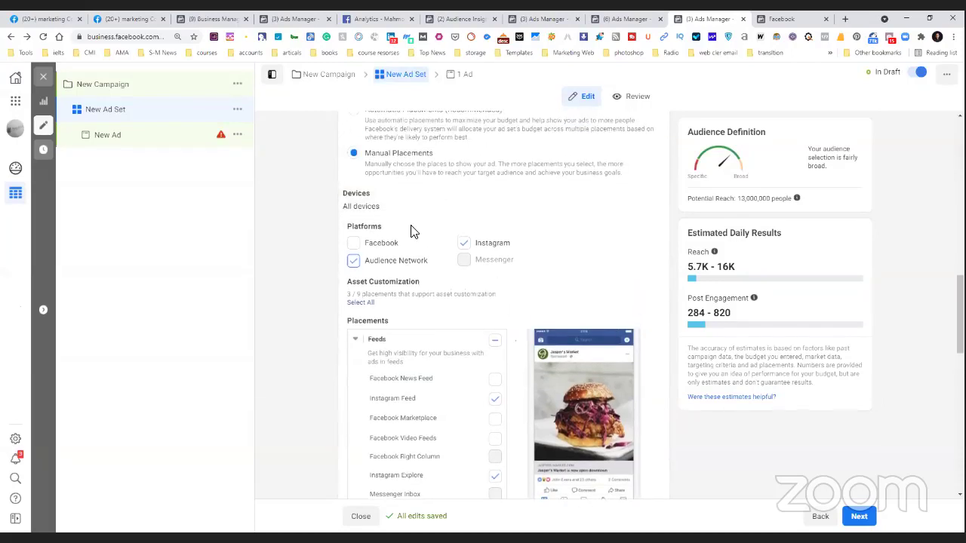
scroll(414, 232, "up", 1)
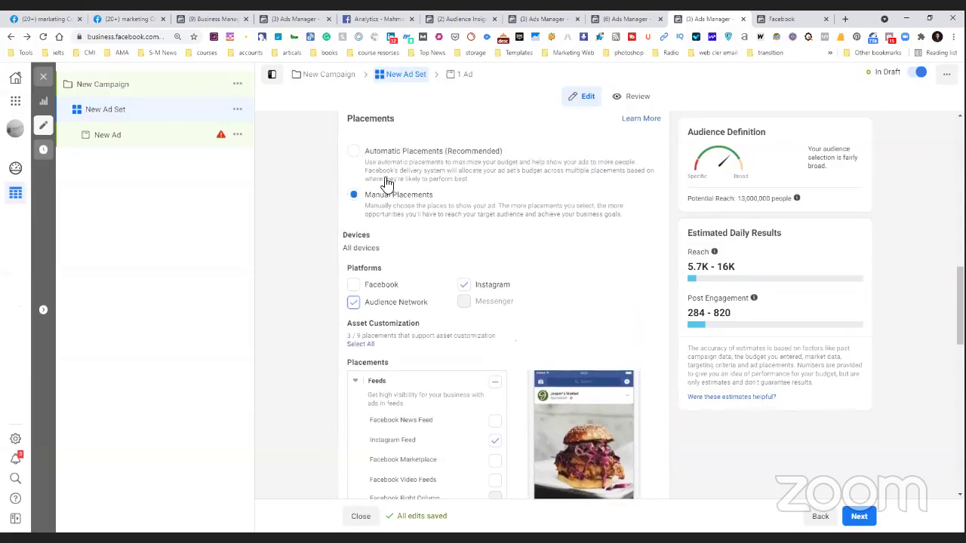
Step: Switch the ad set to Automatic Placements and back to Manual Placements, and review the list of placements
left_click(354, 151)
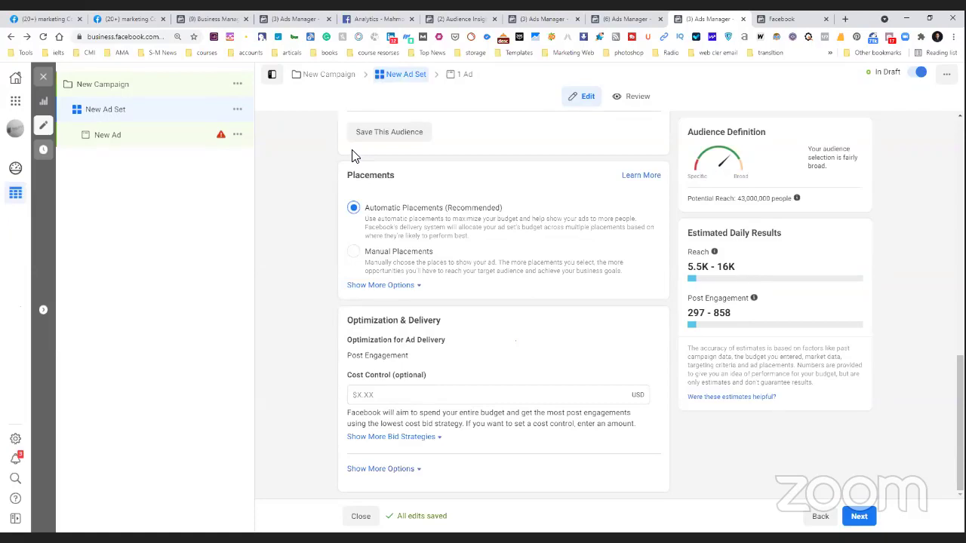
left_click(360, 256)
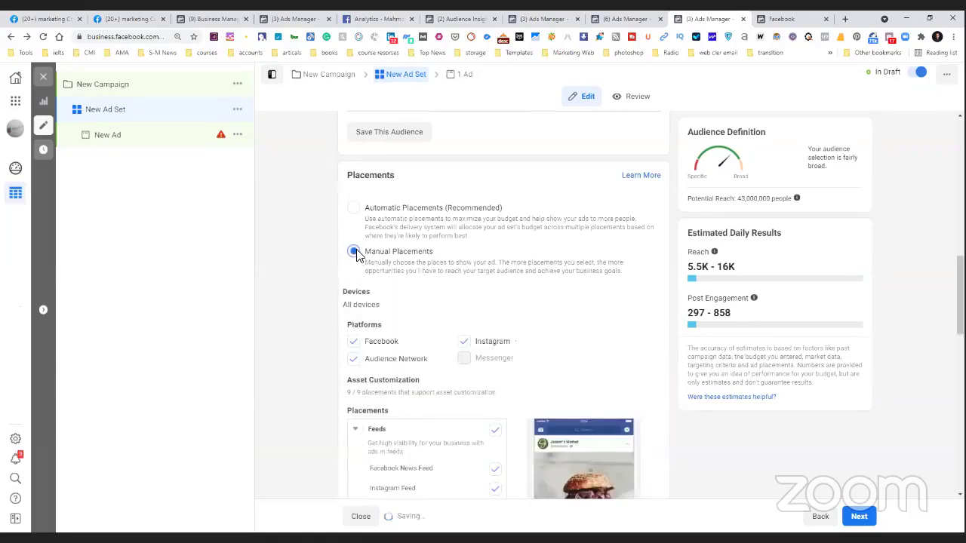
scroll(358, 274, "down", 1)
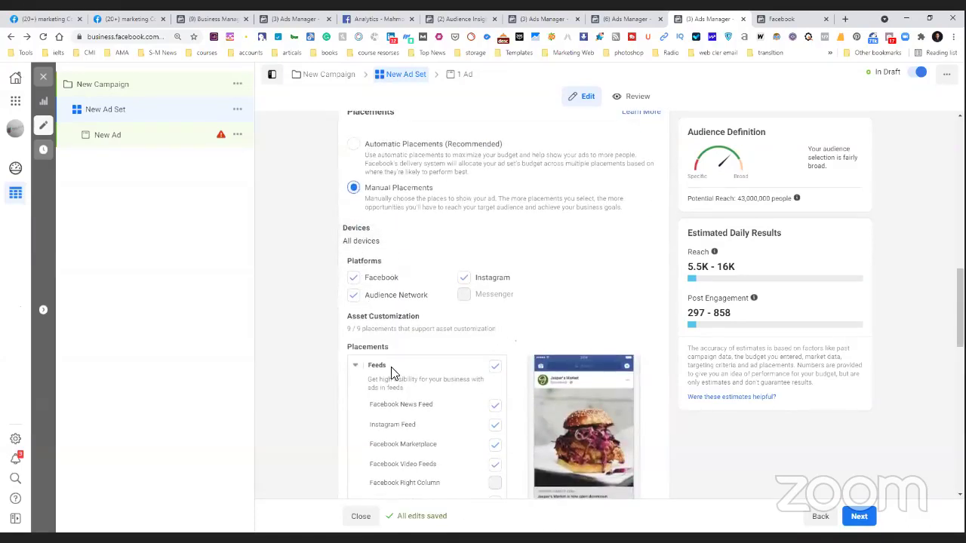
scroll(391, 369, "down", 1)
scroll(391, 367, "down", 1)
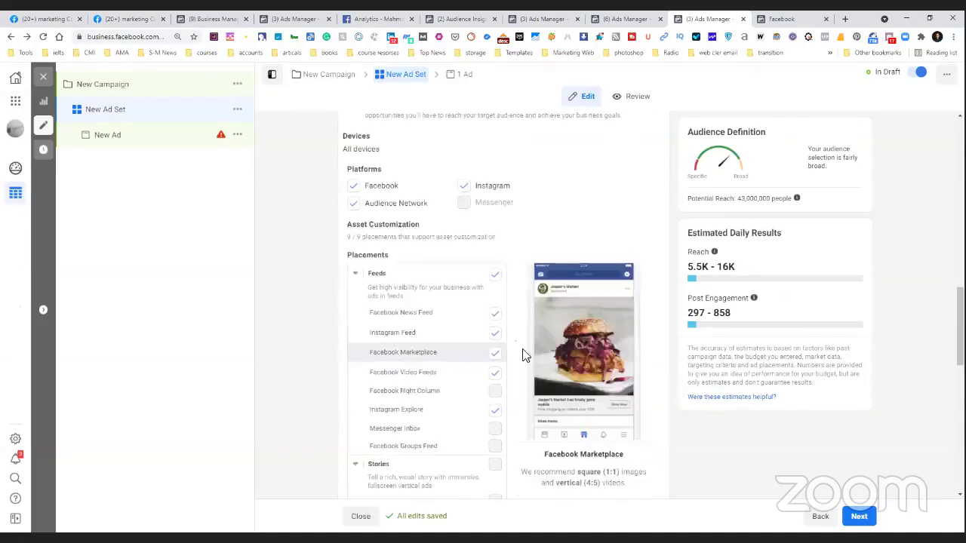
scroll(377, 355, "down", 2)
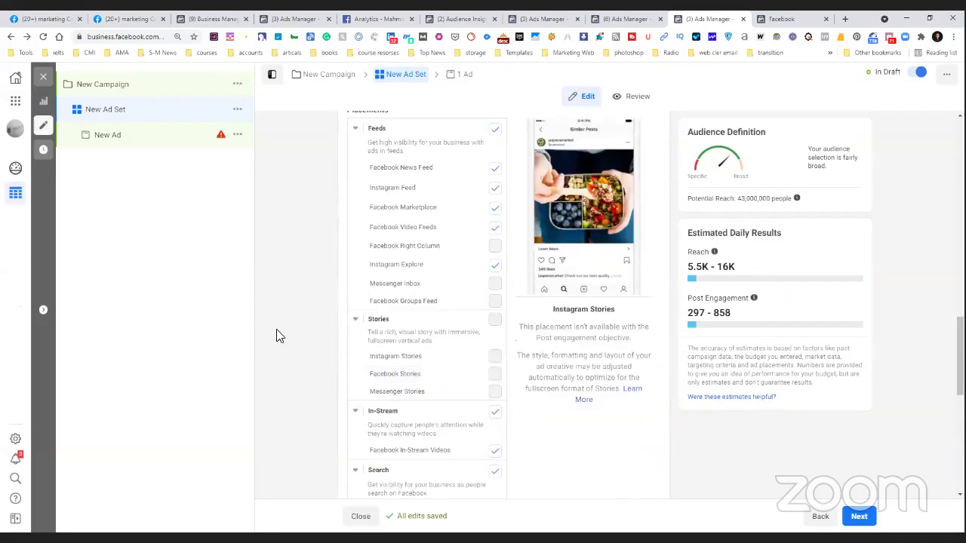
scroll(277, 336, "down", 3)
scroll(277, 335, "down", 5)
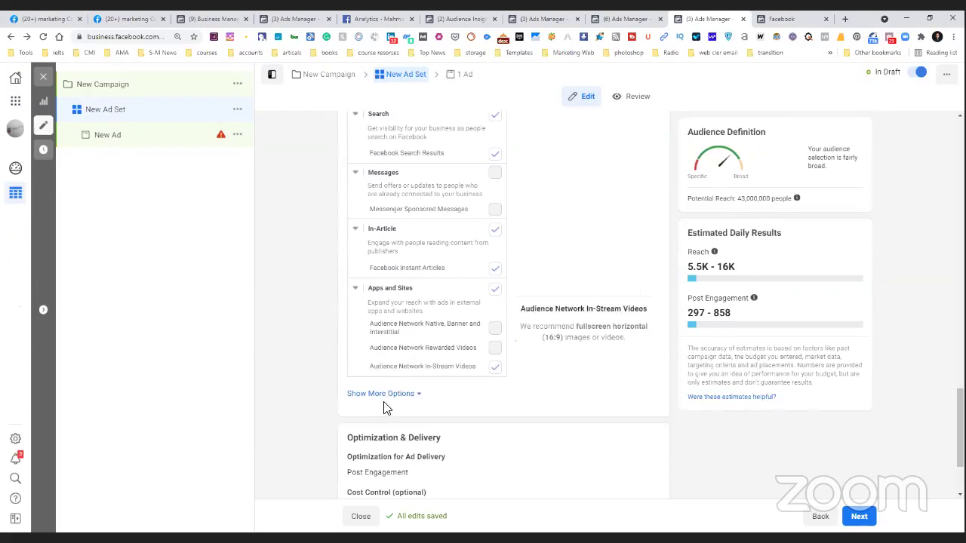
Step: Expand the additional placement options and examine the mobile device, skippable ads and Brand Safety settings
left_click(388, 397)
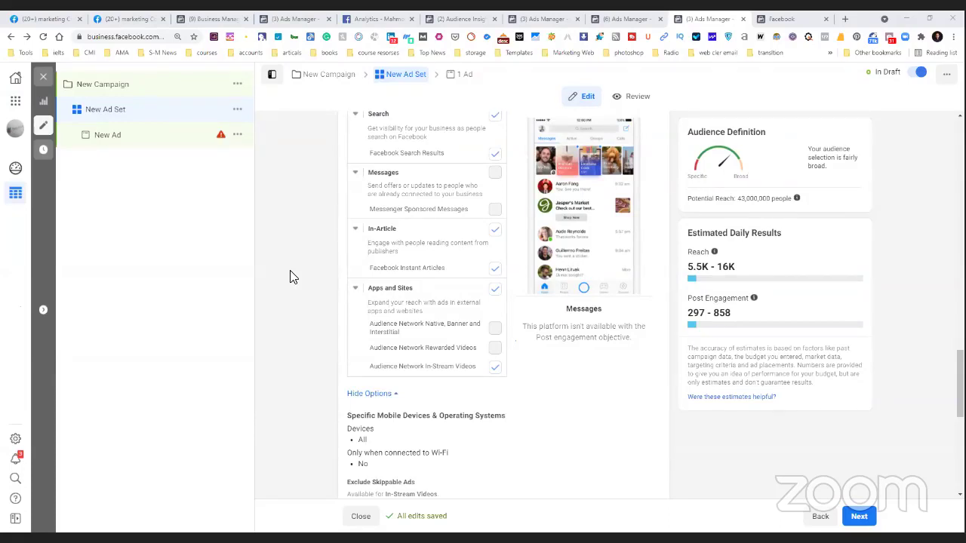
scroll(293, 277, "down", 3)
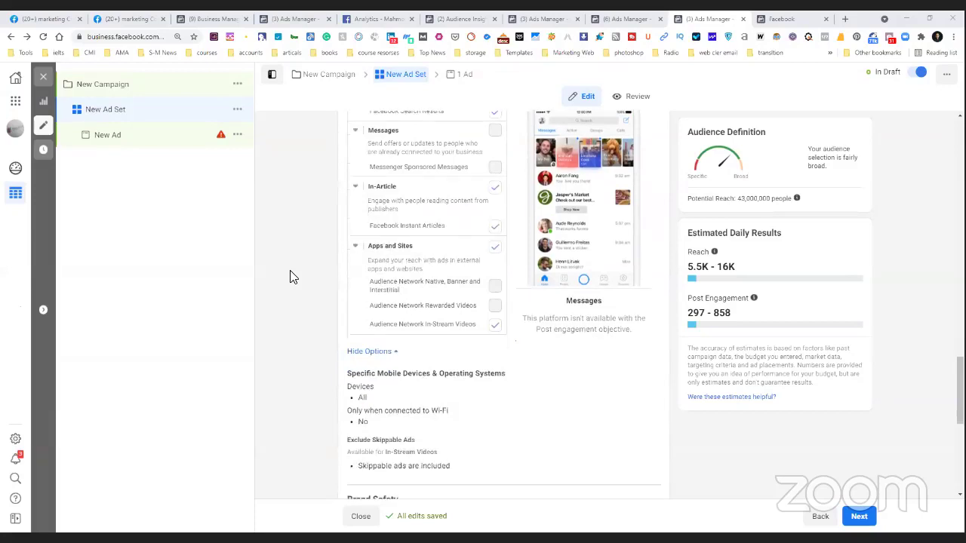
scroll(856, 489, "down", 2)
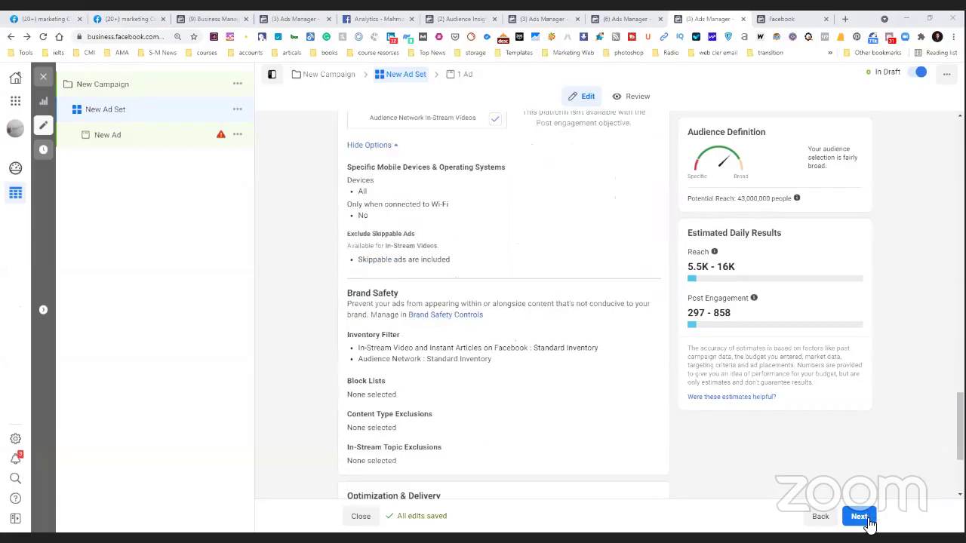
Step: Proceed to the New Ad settings, look over its setup sections and close the campaign editor
scroll(861, 498, "down", 2)
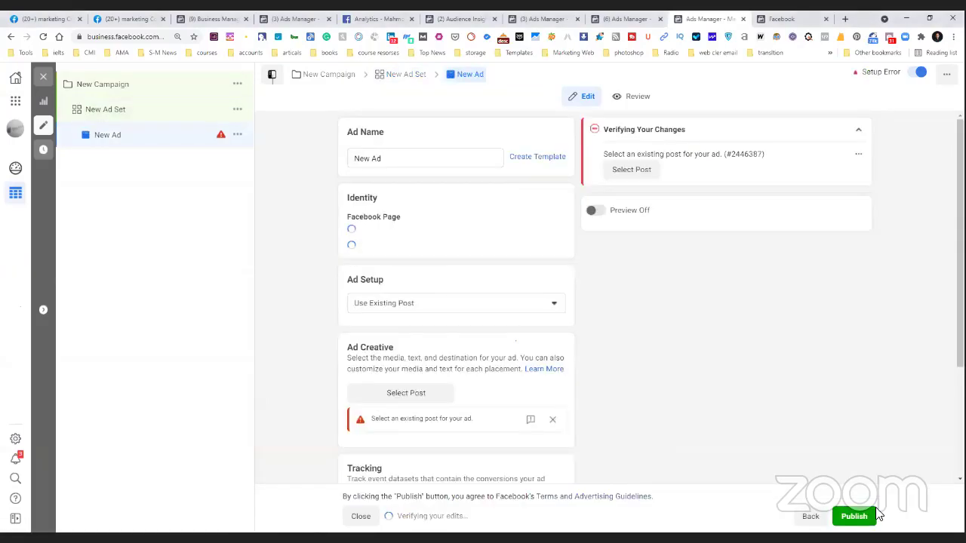
left_click(875, 514)
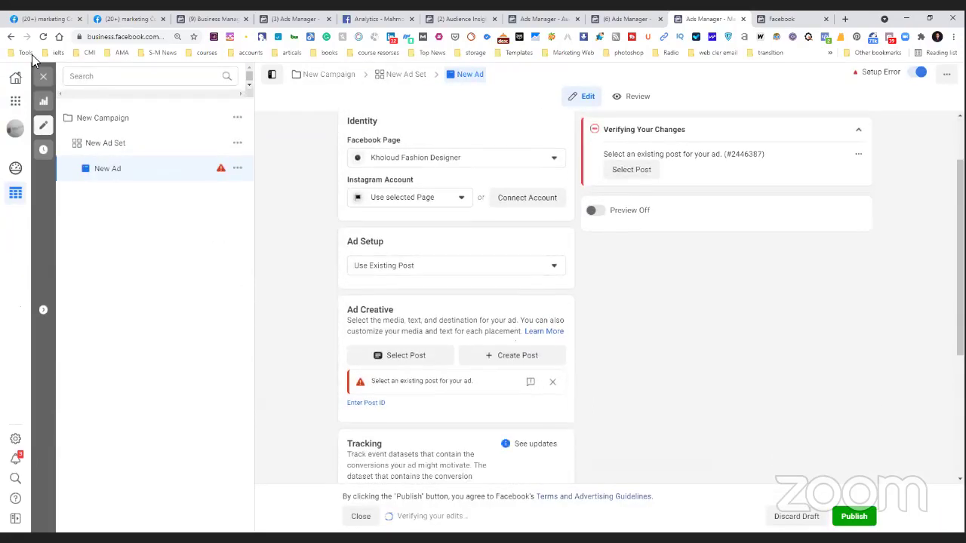
left_click(43, 81)
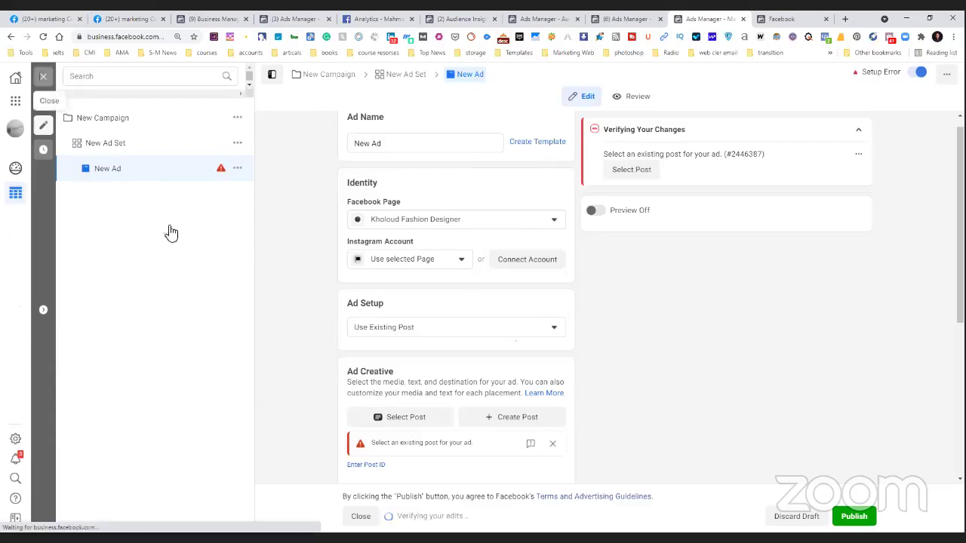